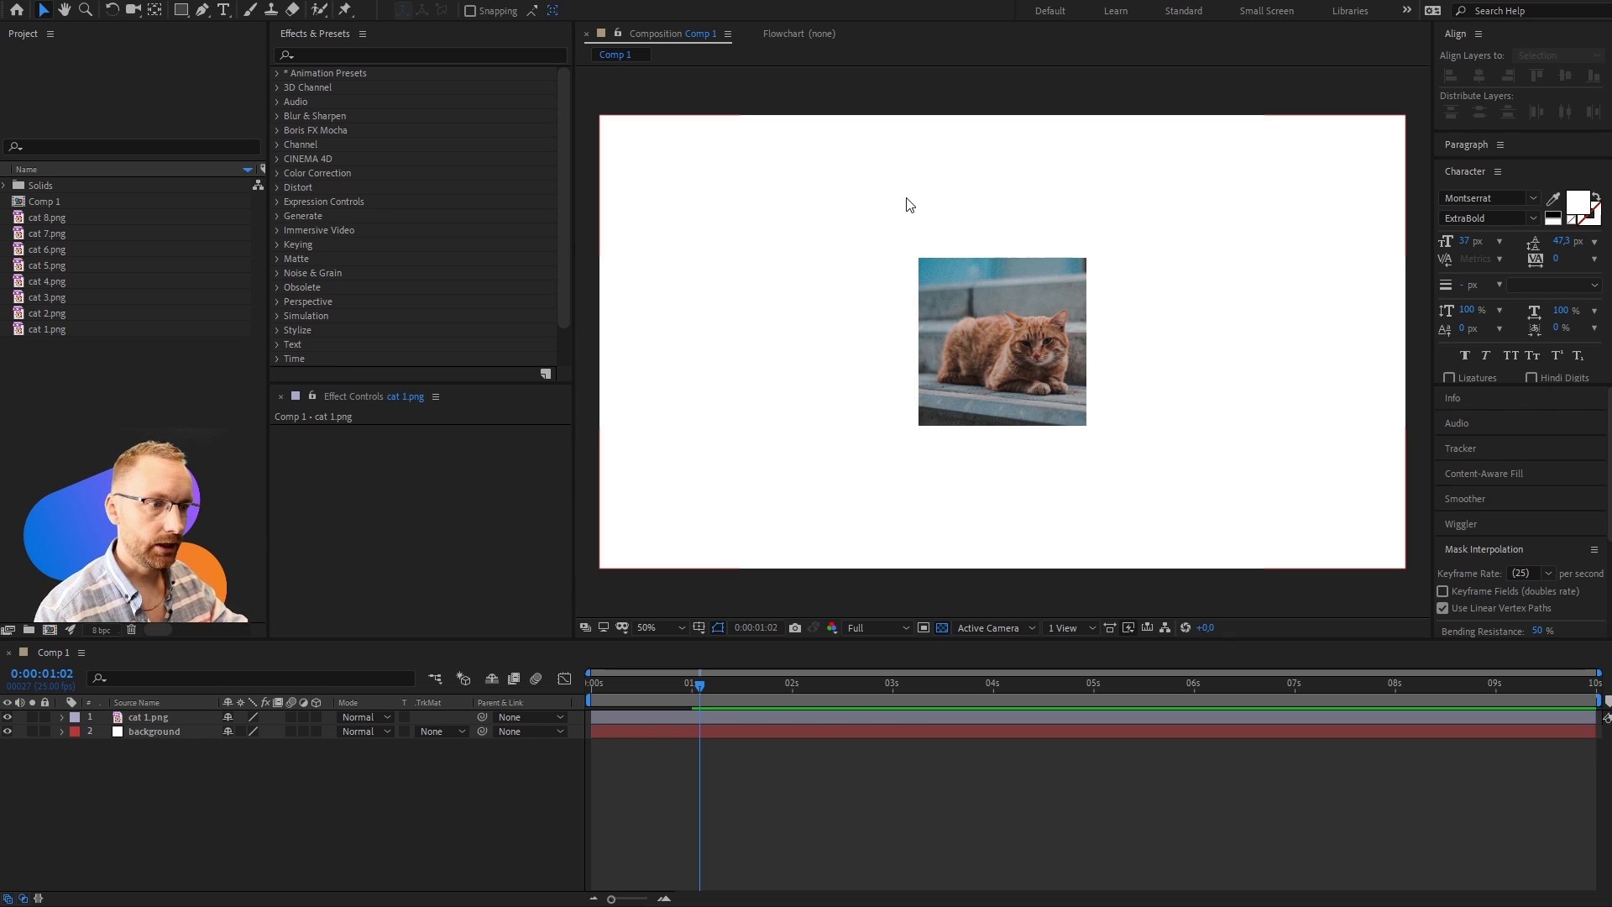
click(831, 848)
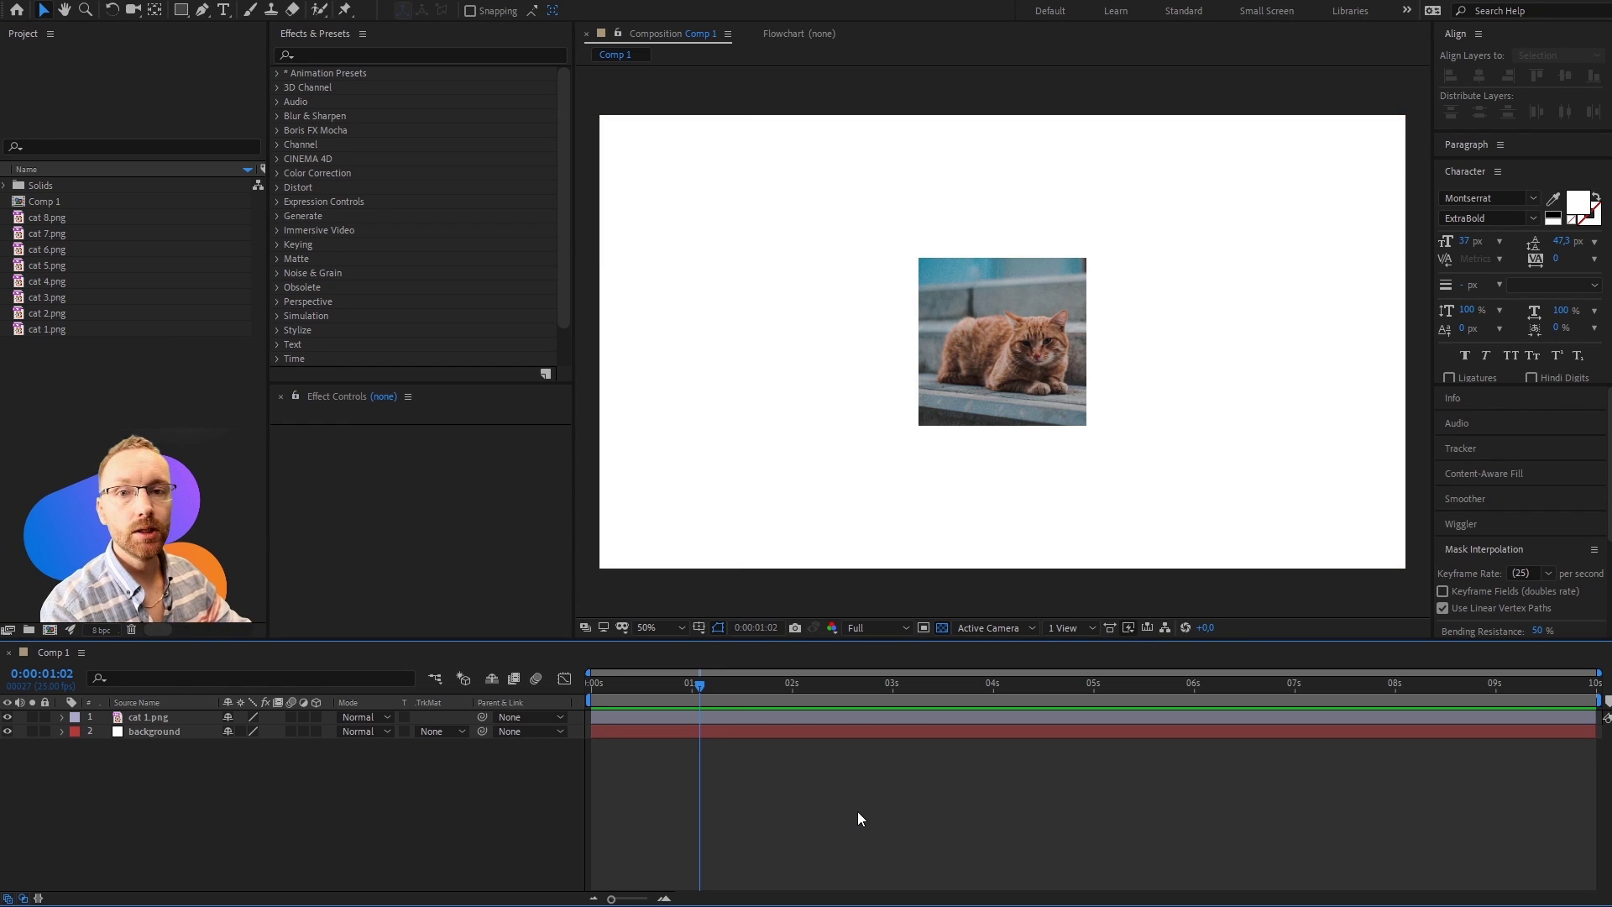
key(space)
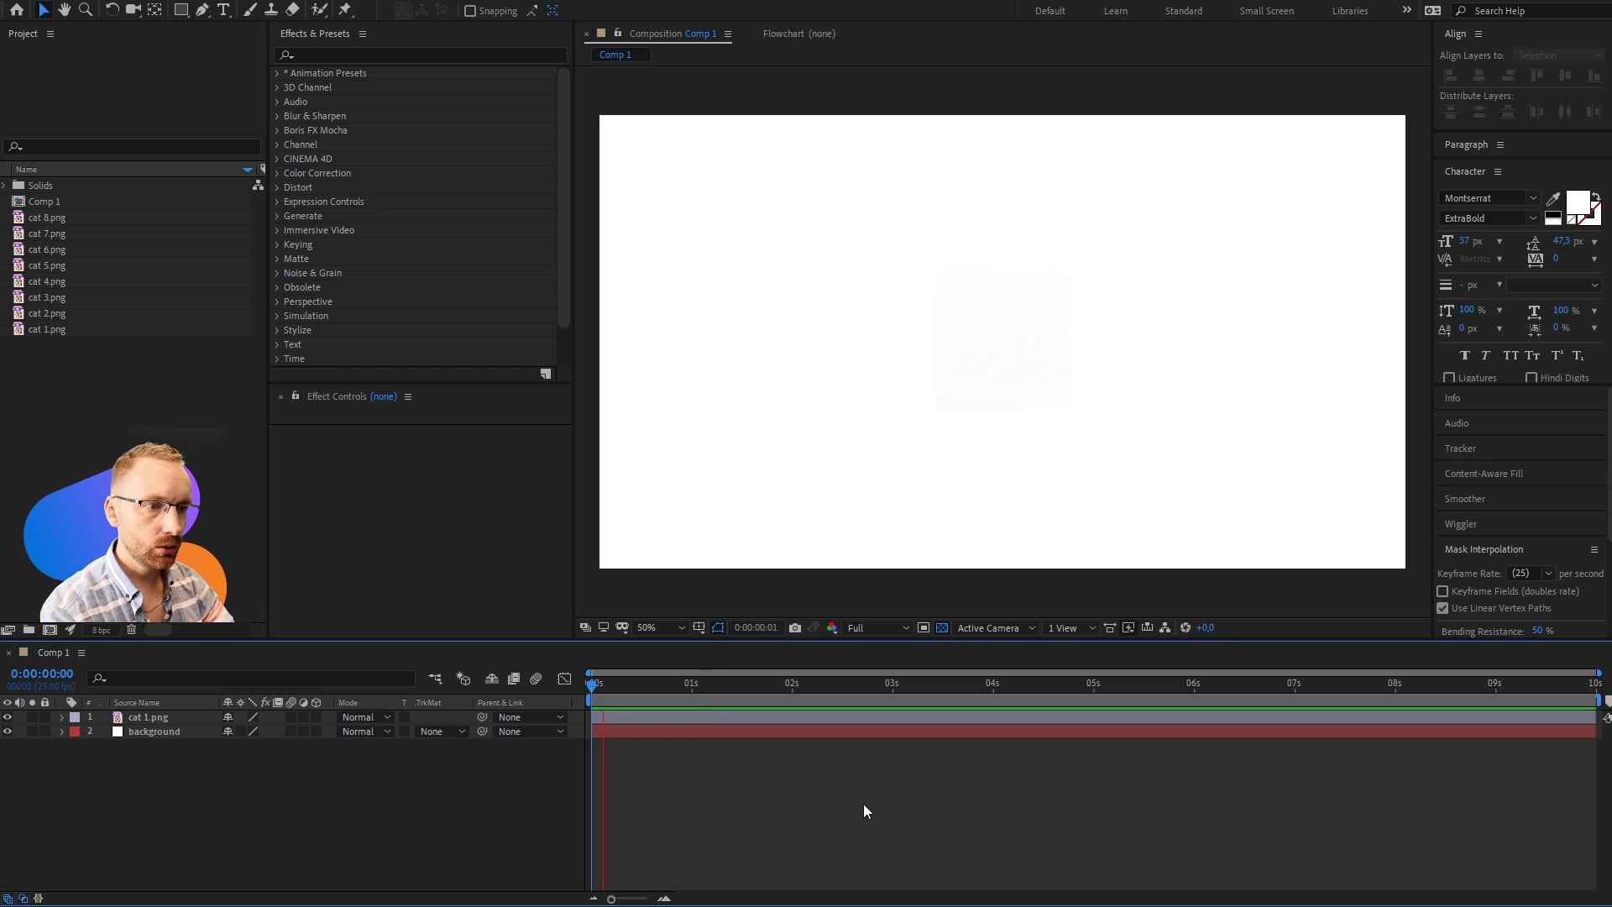
key(space)
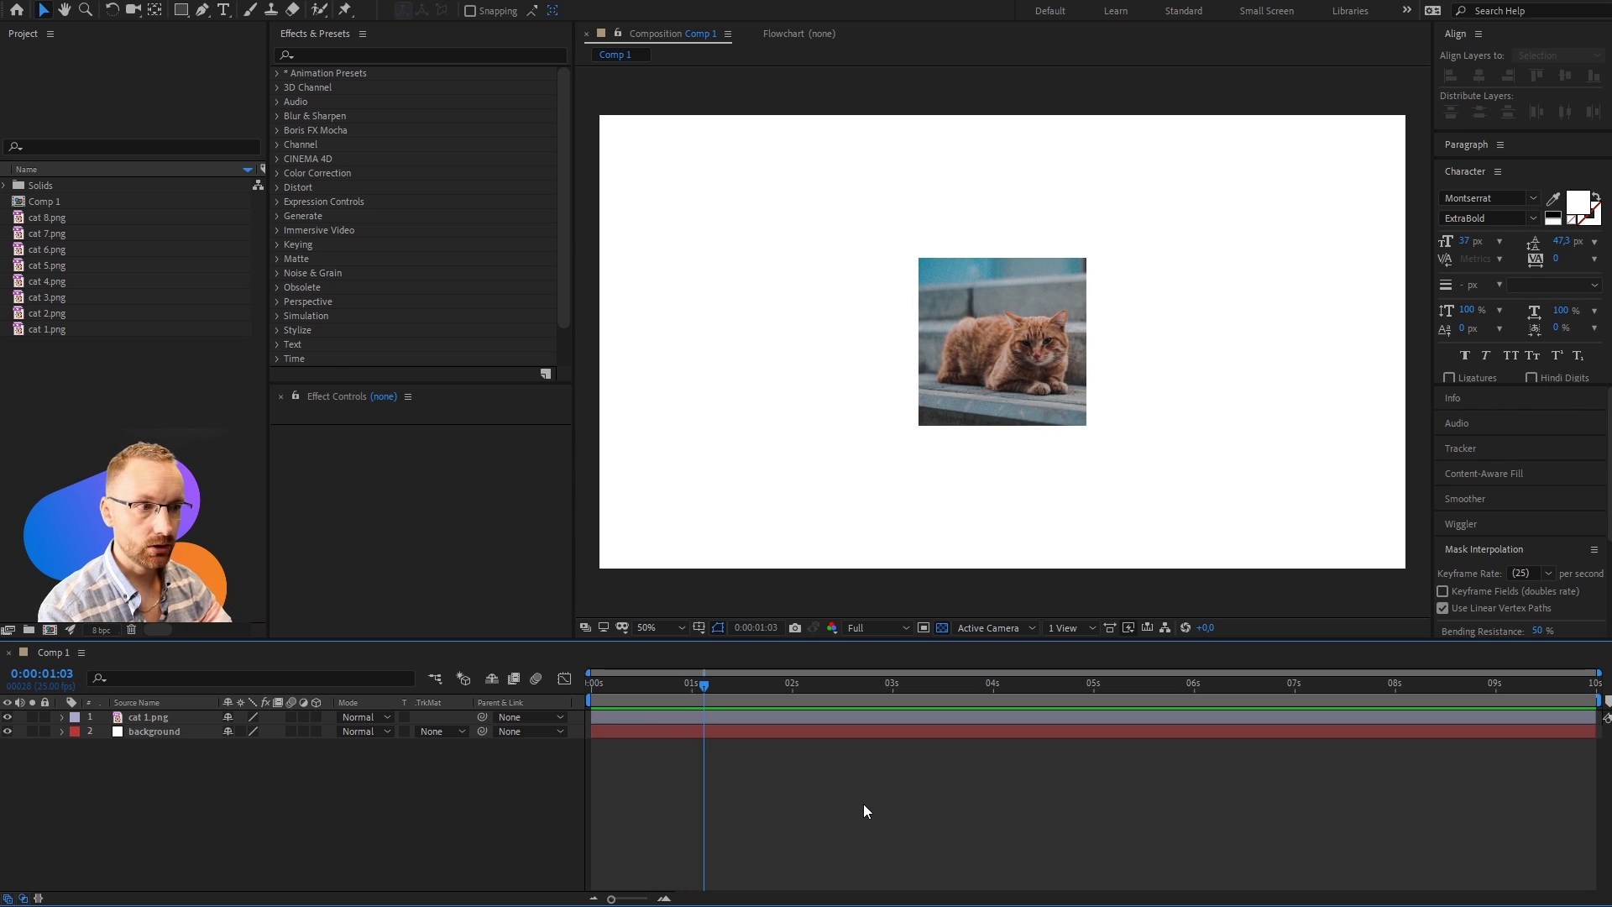
click(879, 714)
key(u)
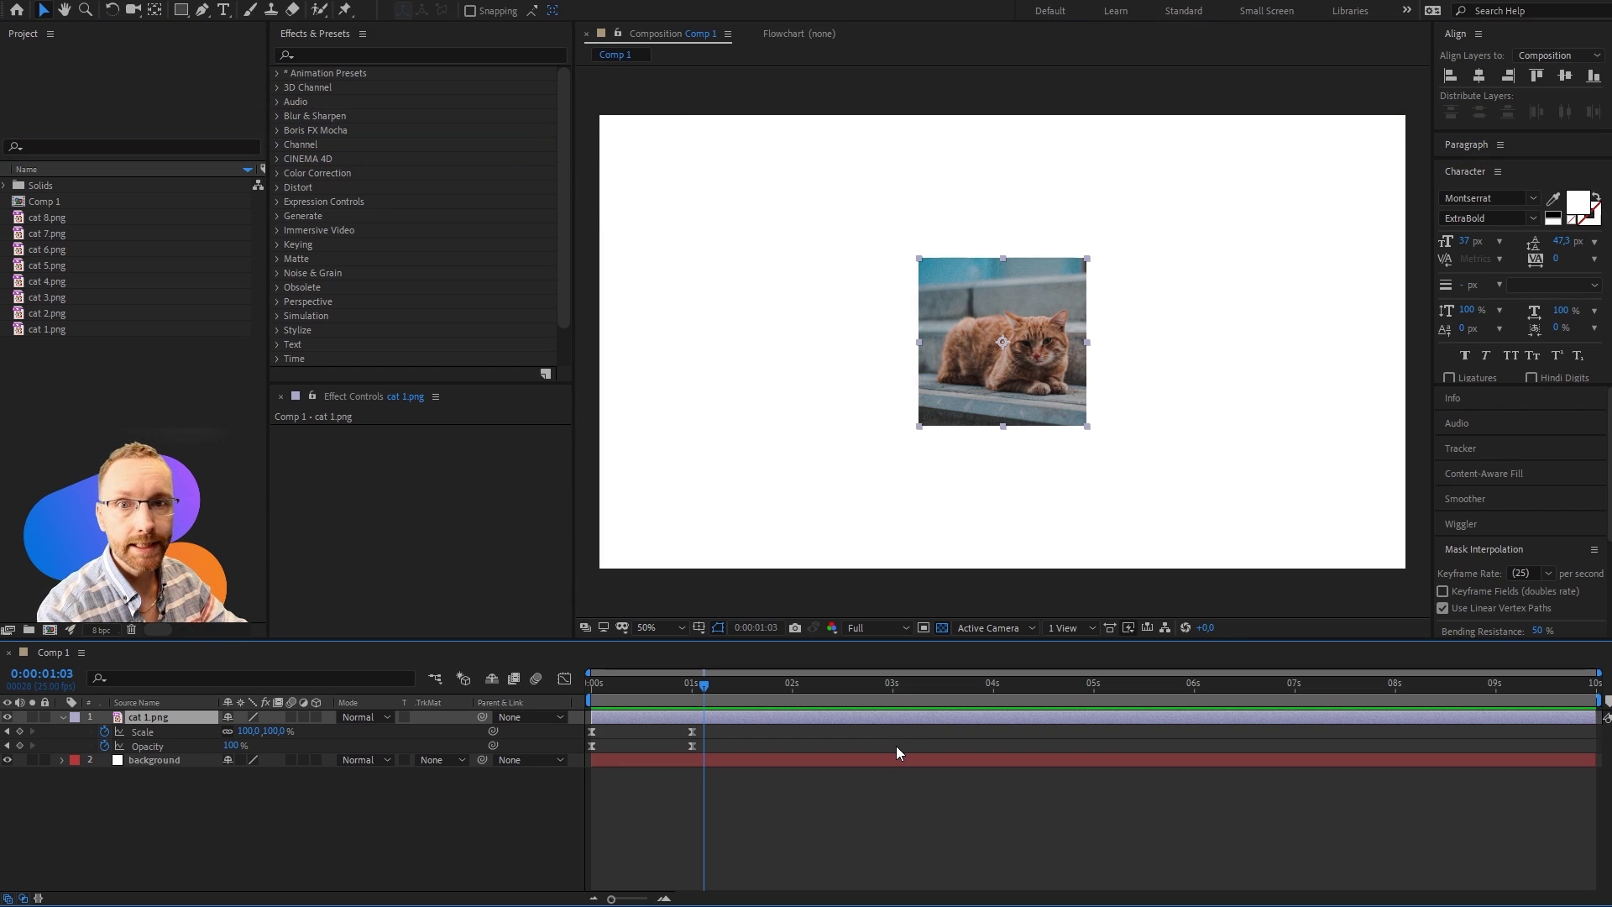
key(u)
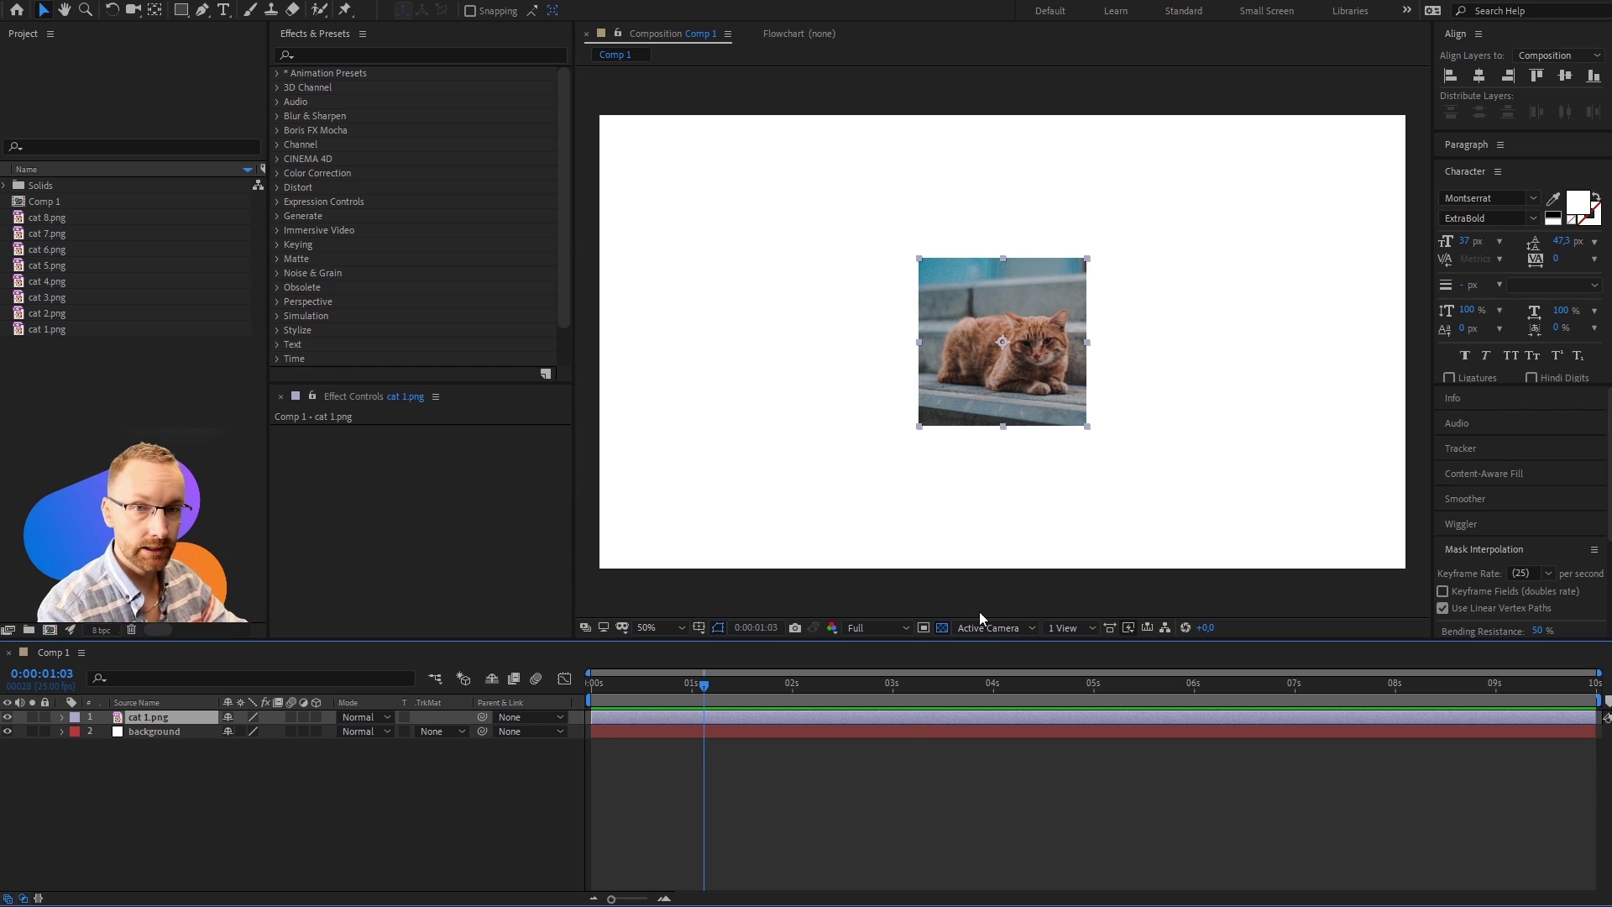
Step: Duplicate cat 1.png twice, moving a copy aside, then show all three layers' Scale and Opacity keyframes
key(ctrl+d)
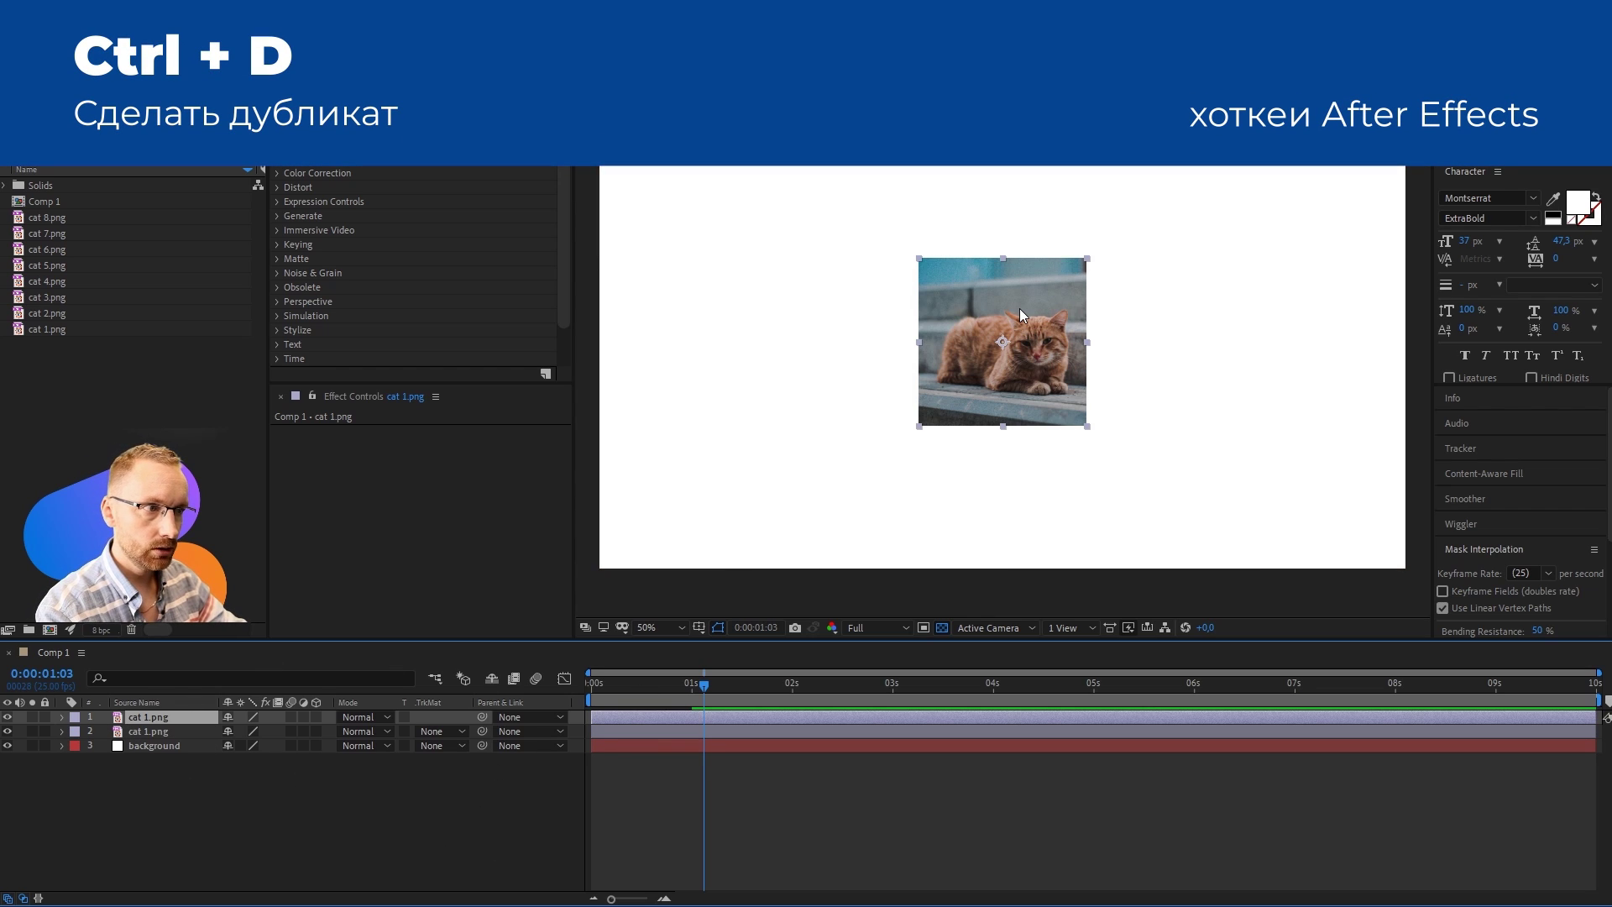
mouse_move(1020, 312)
mouse_down()
mouse_move(799, 312)
mouse_move(1278, 301)
mouse_move(1253, 291)
mouse_up()
key(ctrl+d)
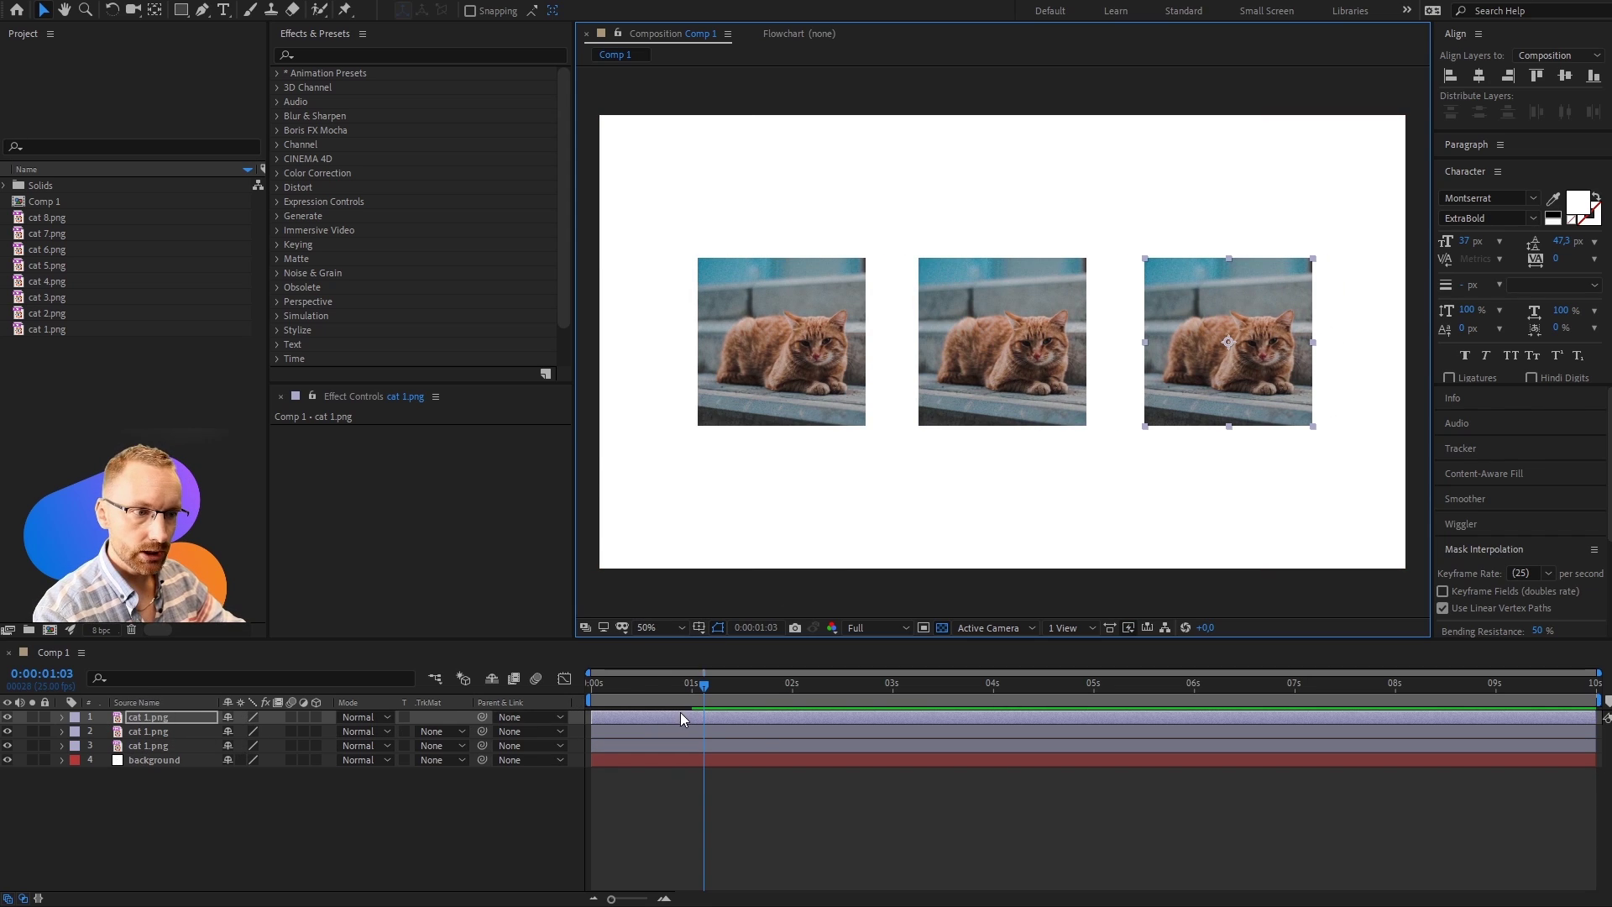
shift+click(765, 744)
key(u)
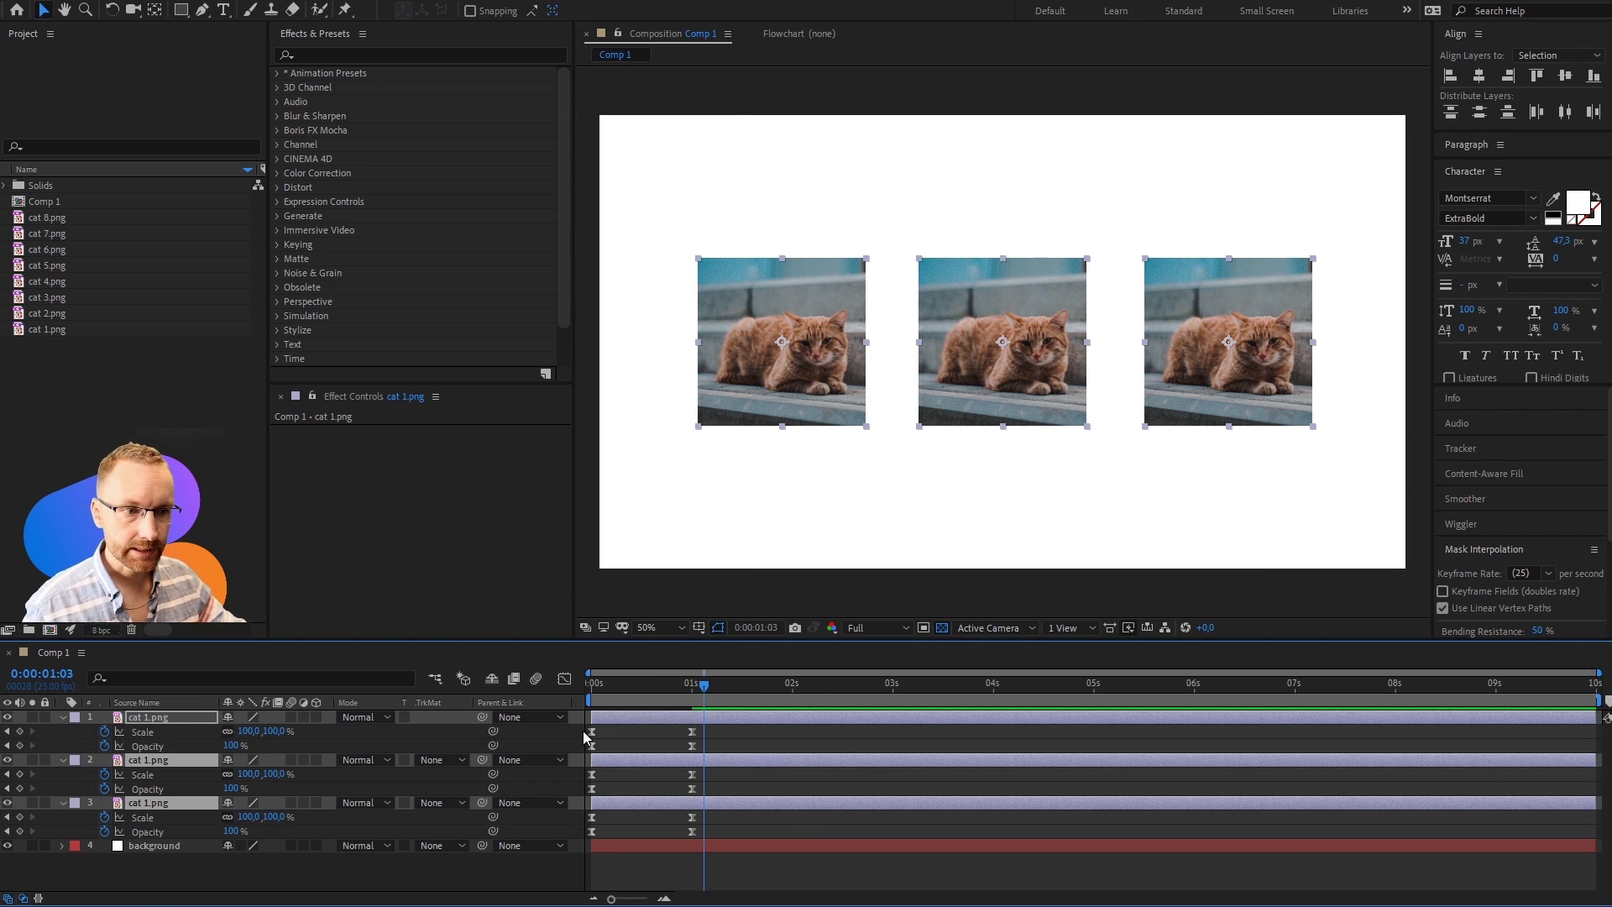
Step: Set the time to 0:00:01:21, deselect the cat layers and browse the Project images
click(774, 683)
click(1057, 314)
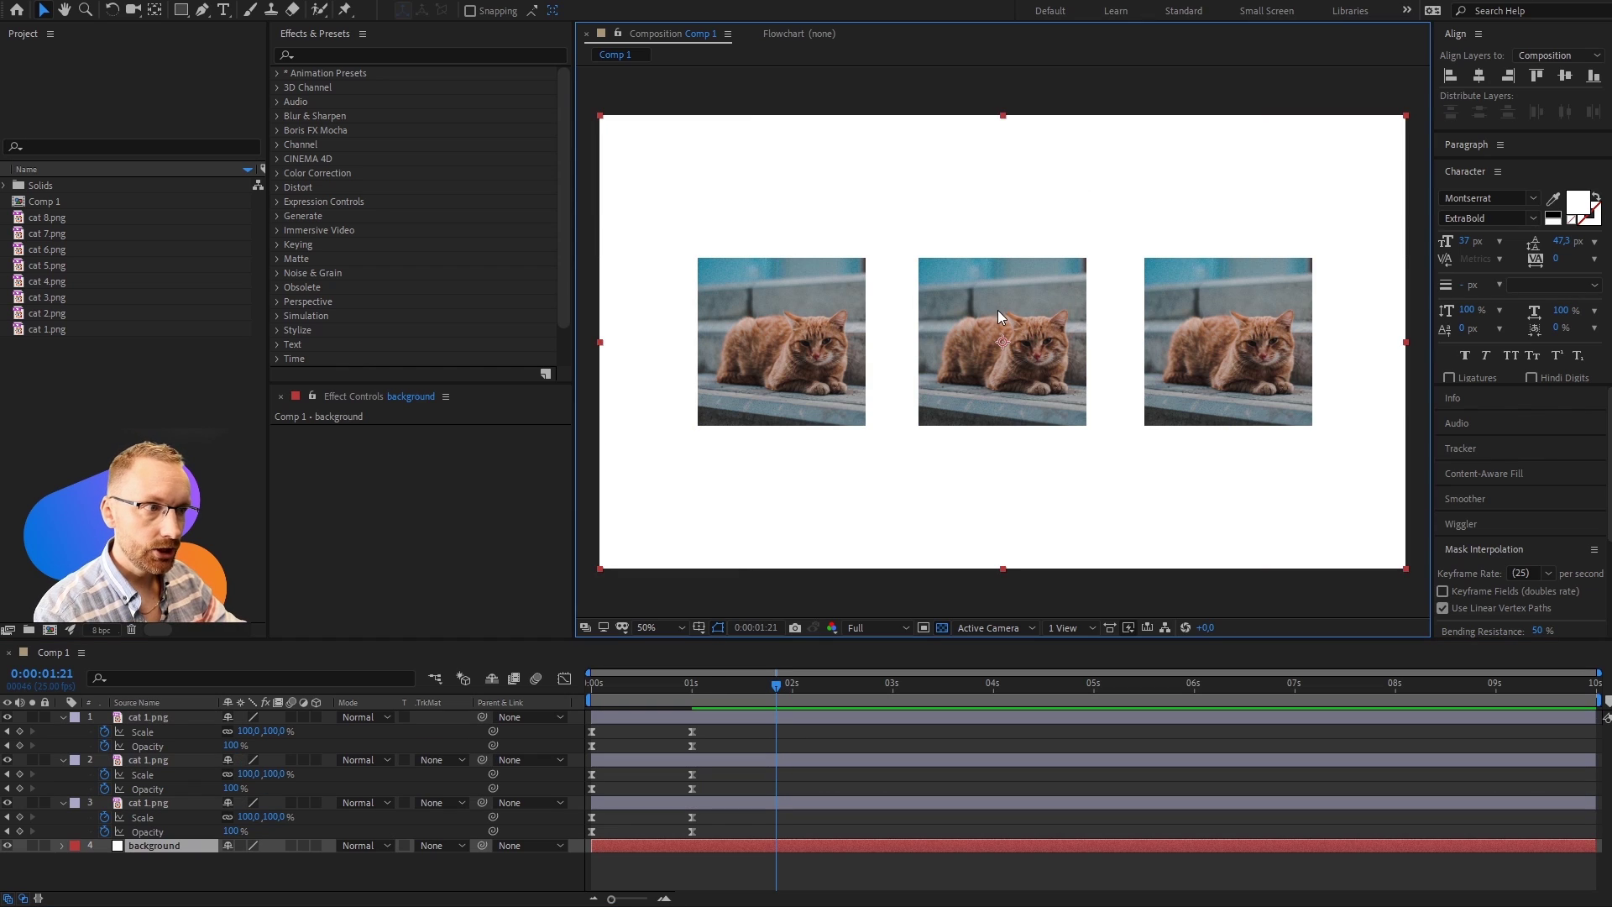
click(93, 250)
click(91, 297)
click(92, 328)
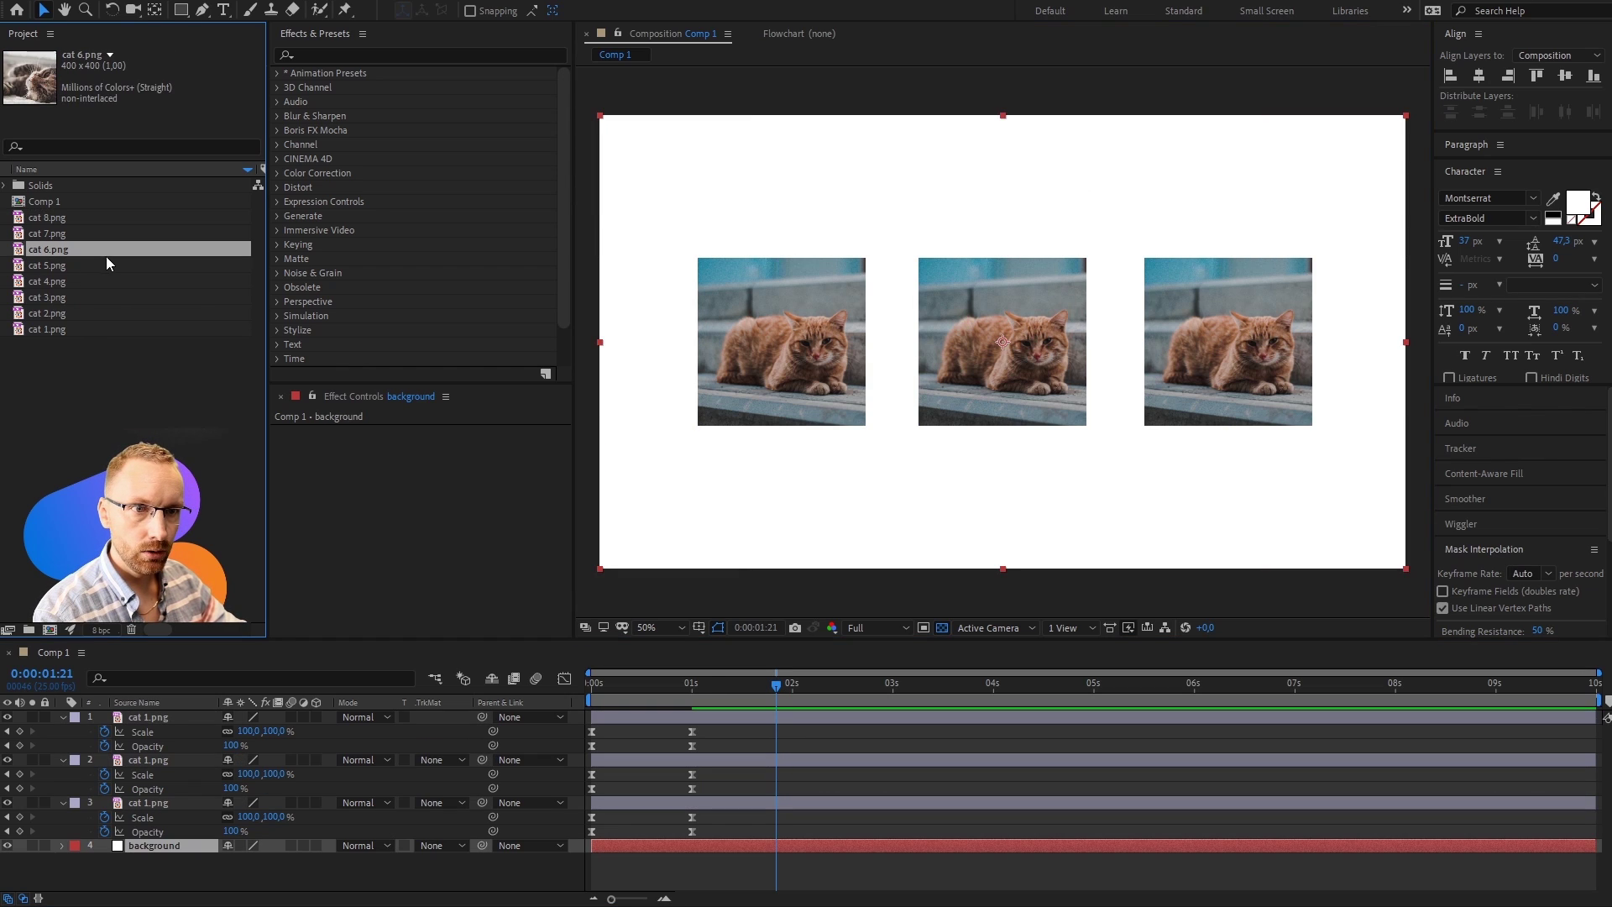
click(104, 250)
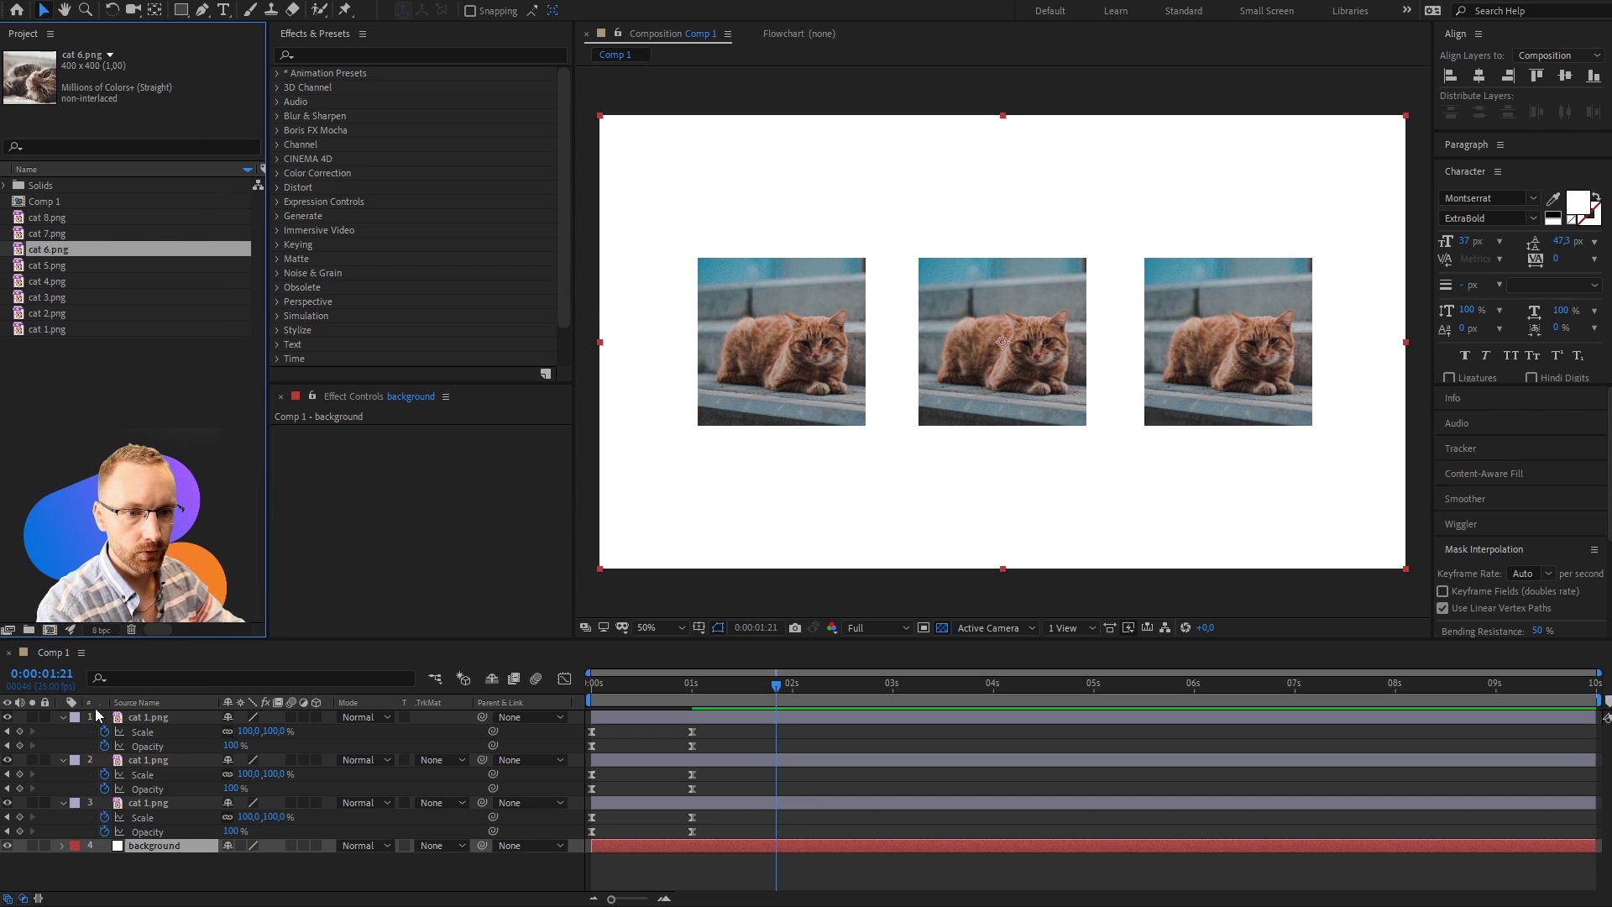
click(183, 386)
click(146, 252)
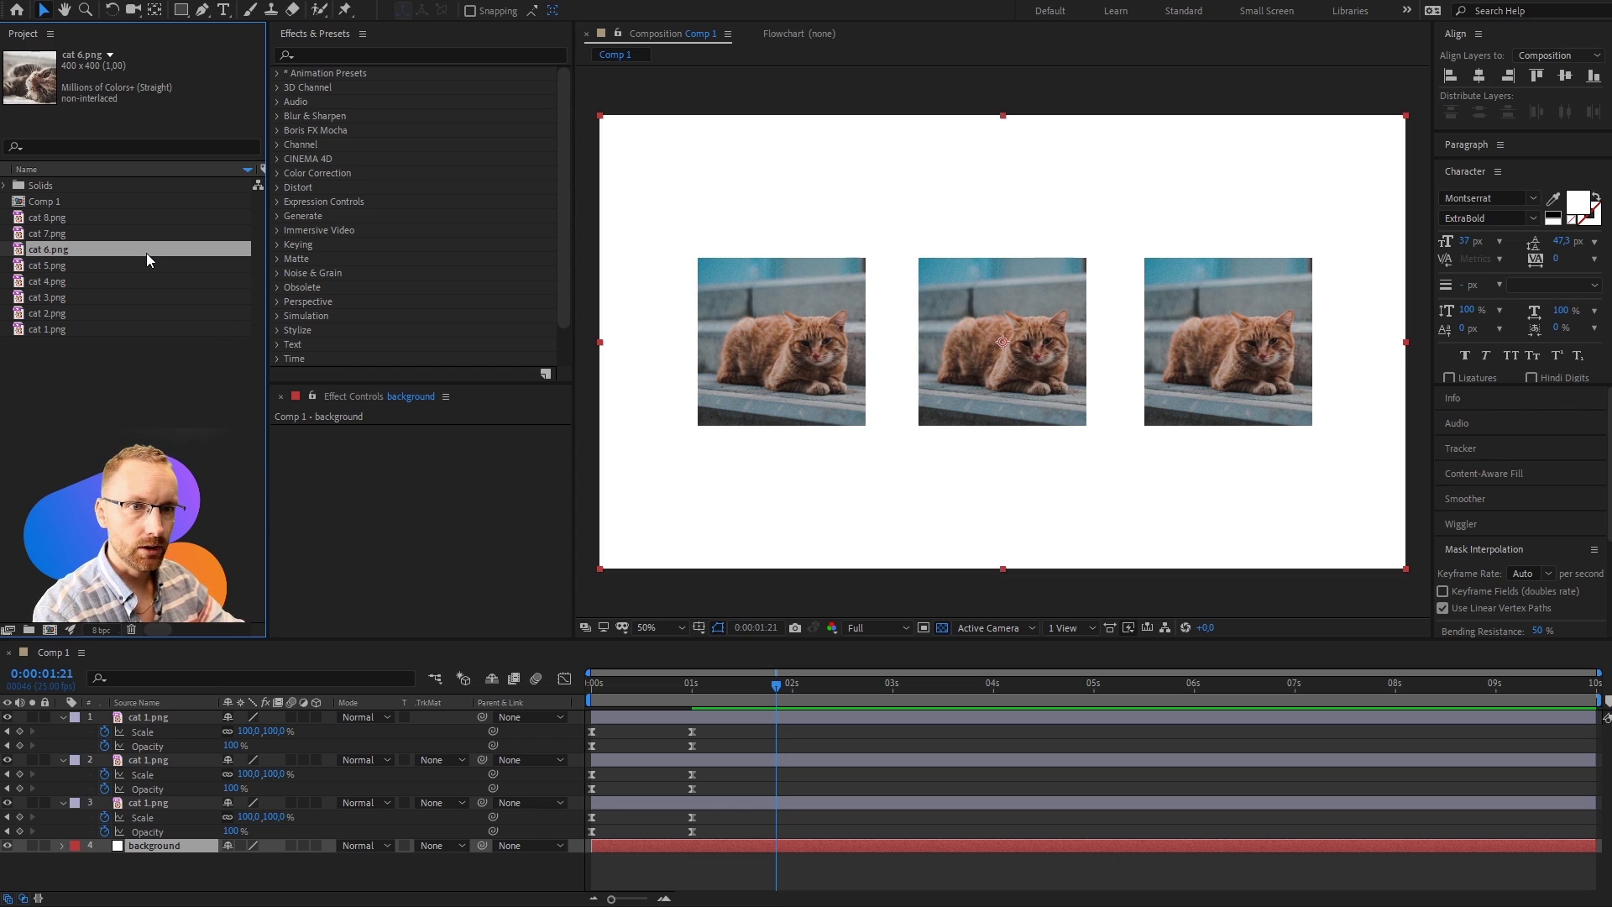
click(1026, 331)
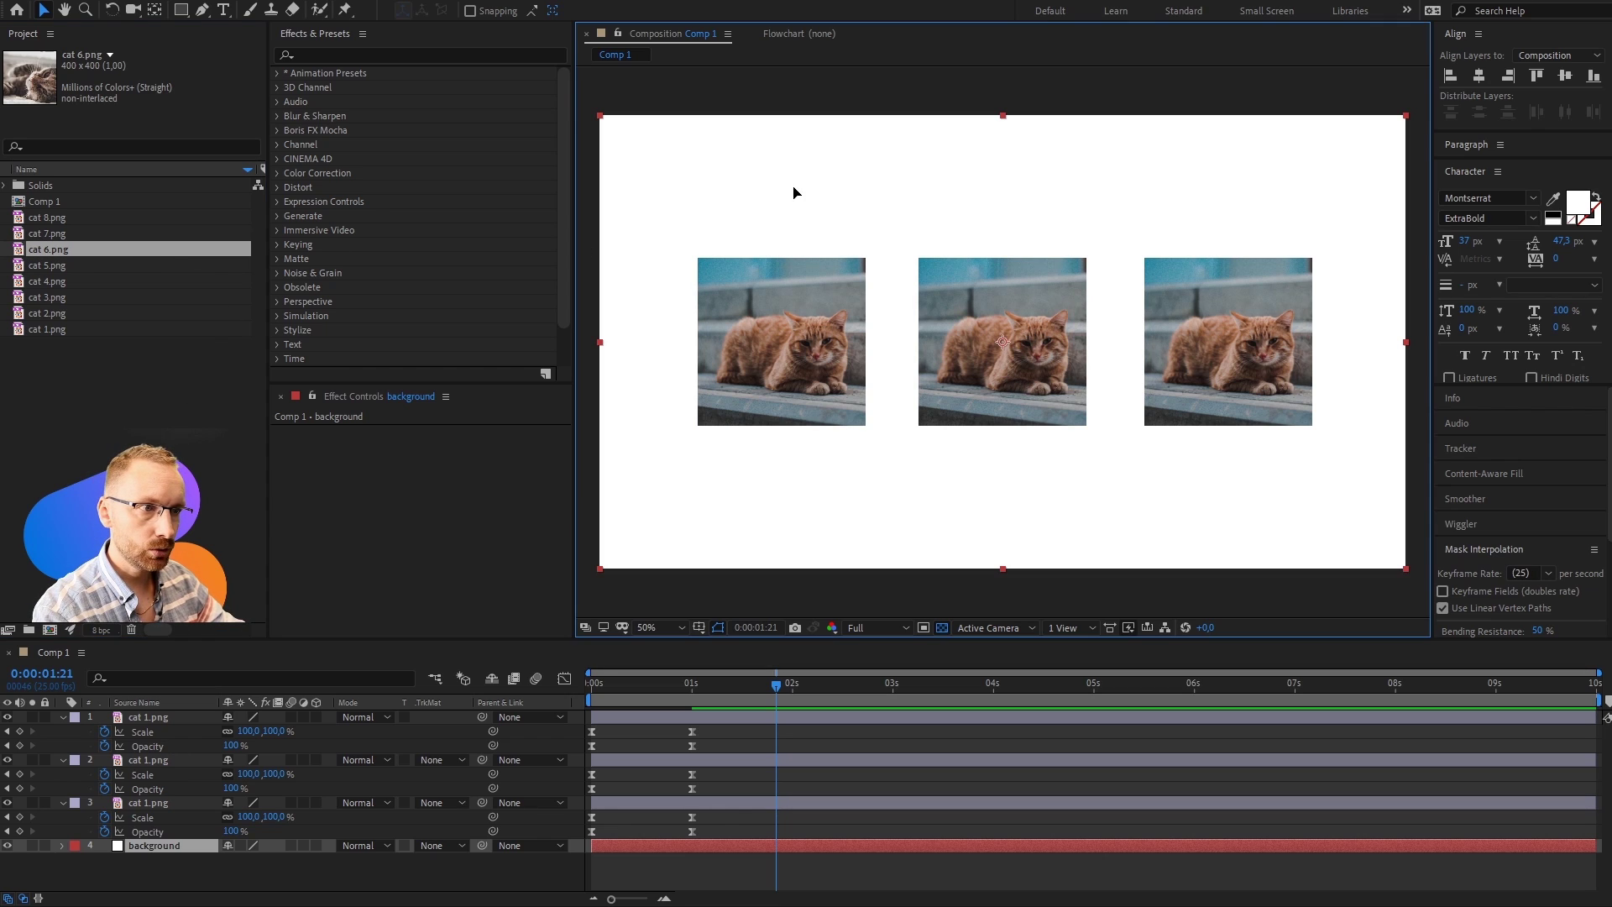
Step: Replace the right photo's source with cat 6.png, deleting a stray cat 4.png layer
click(737, 717)
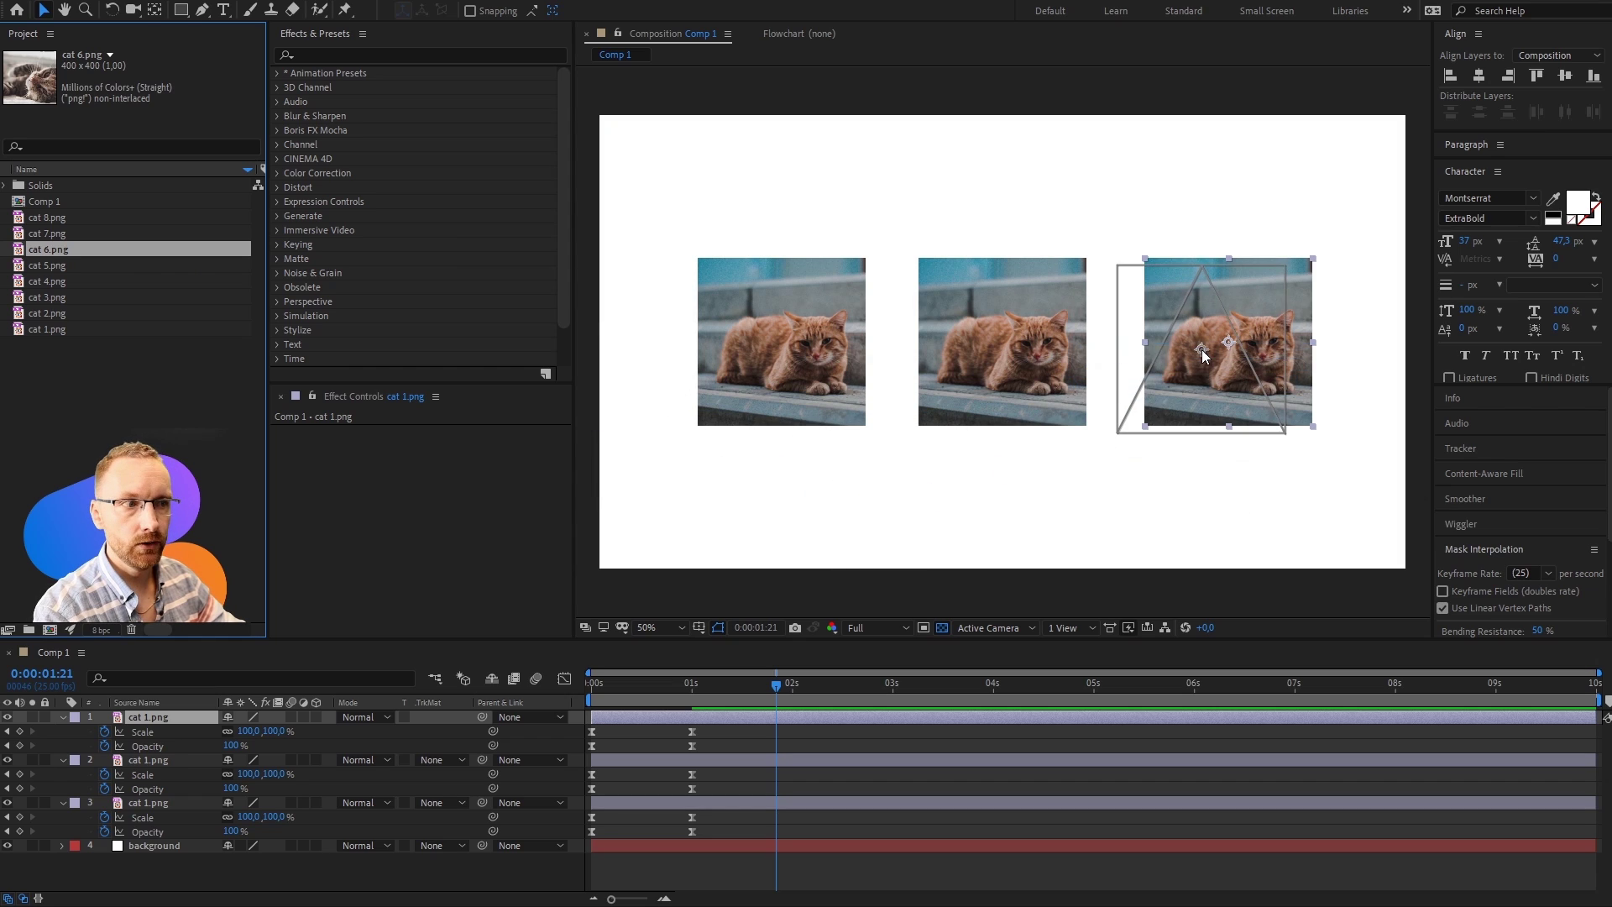
drag(137, 253, 1202, 349)
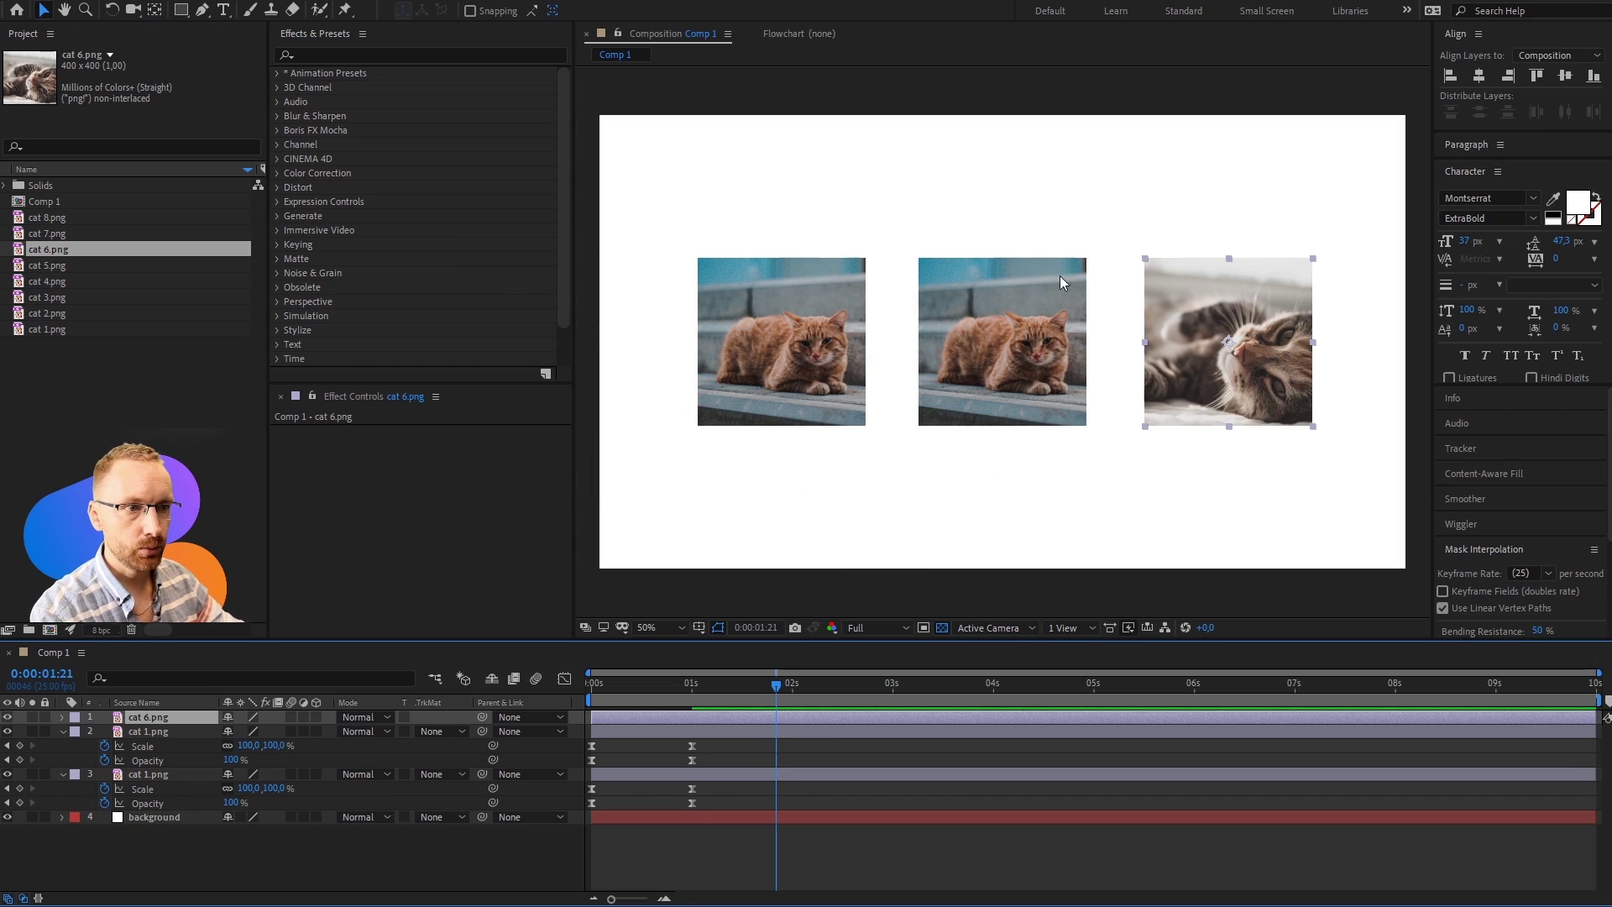
drag(91, 283, 1197, 249)
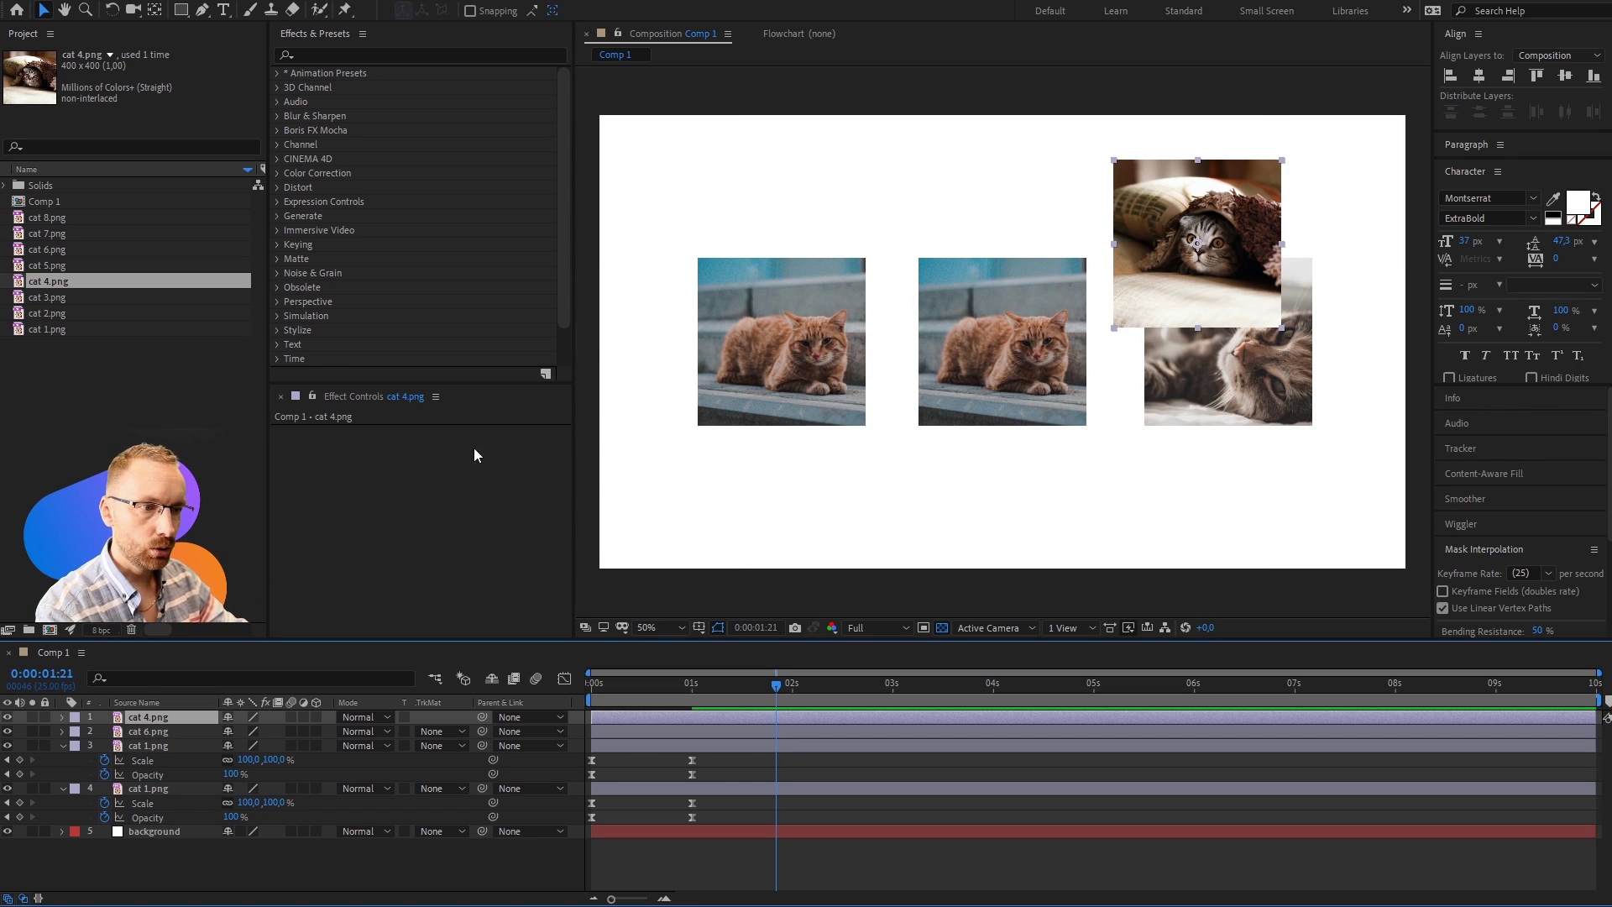
key(p)
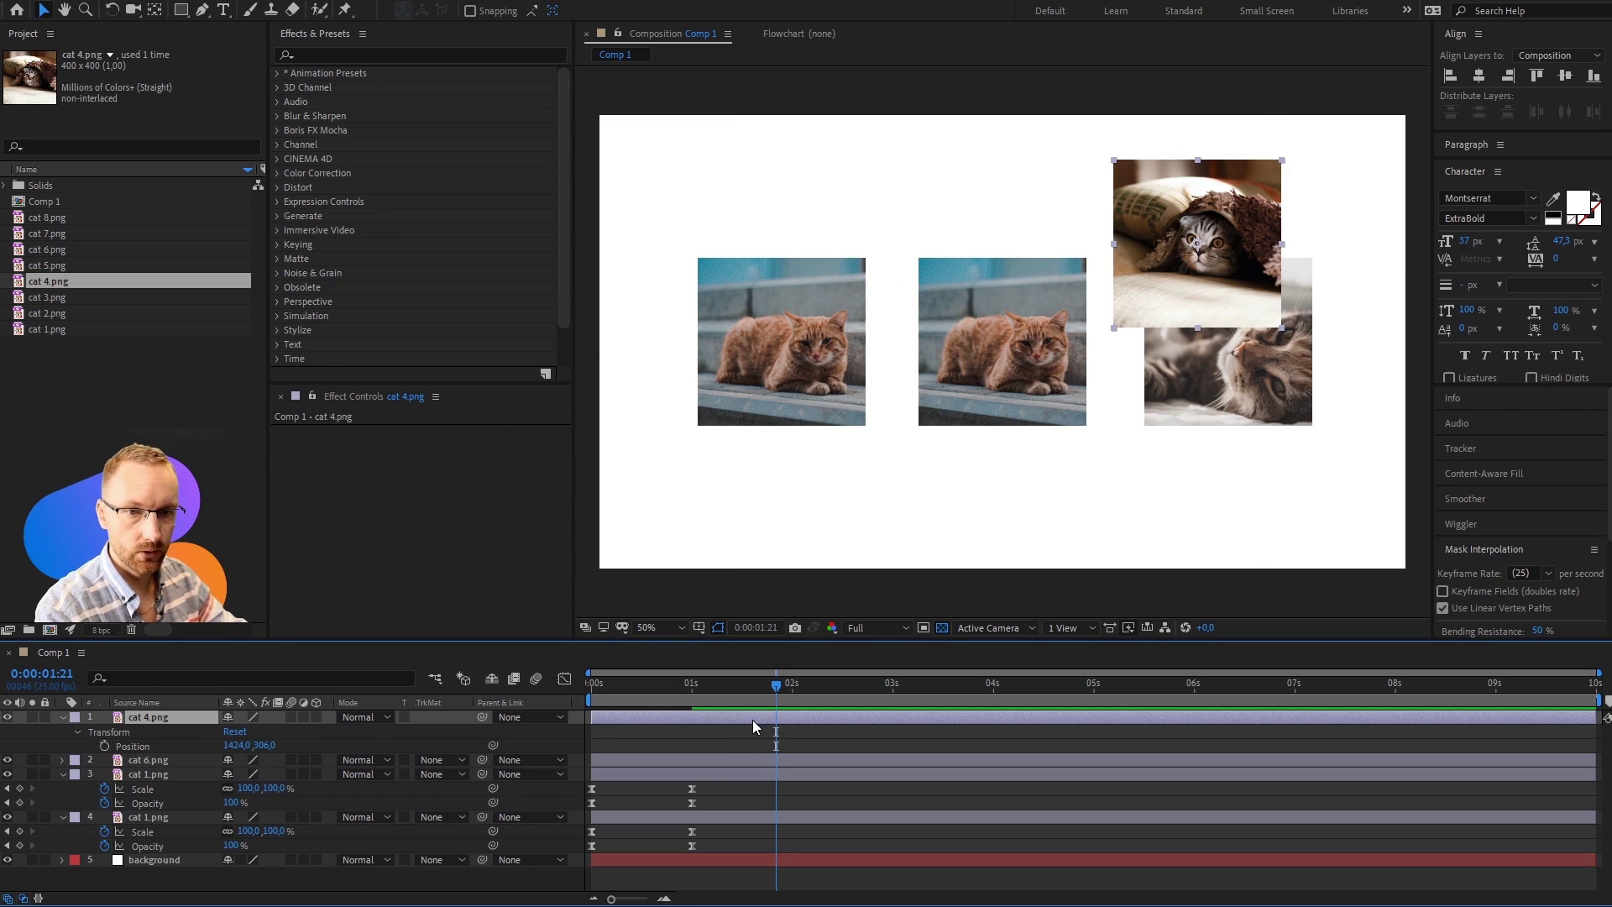
key(p)
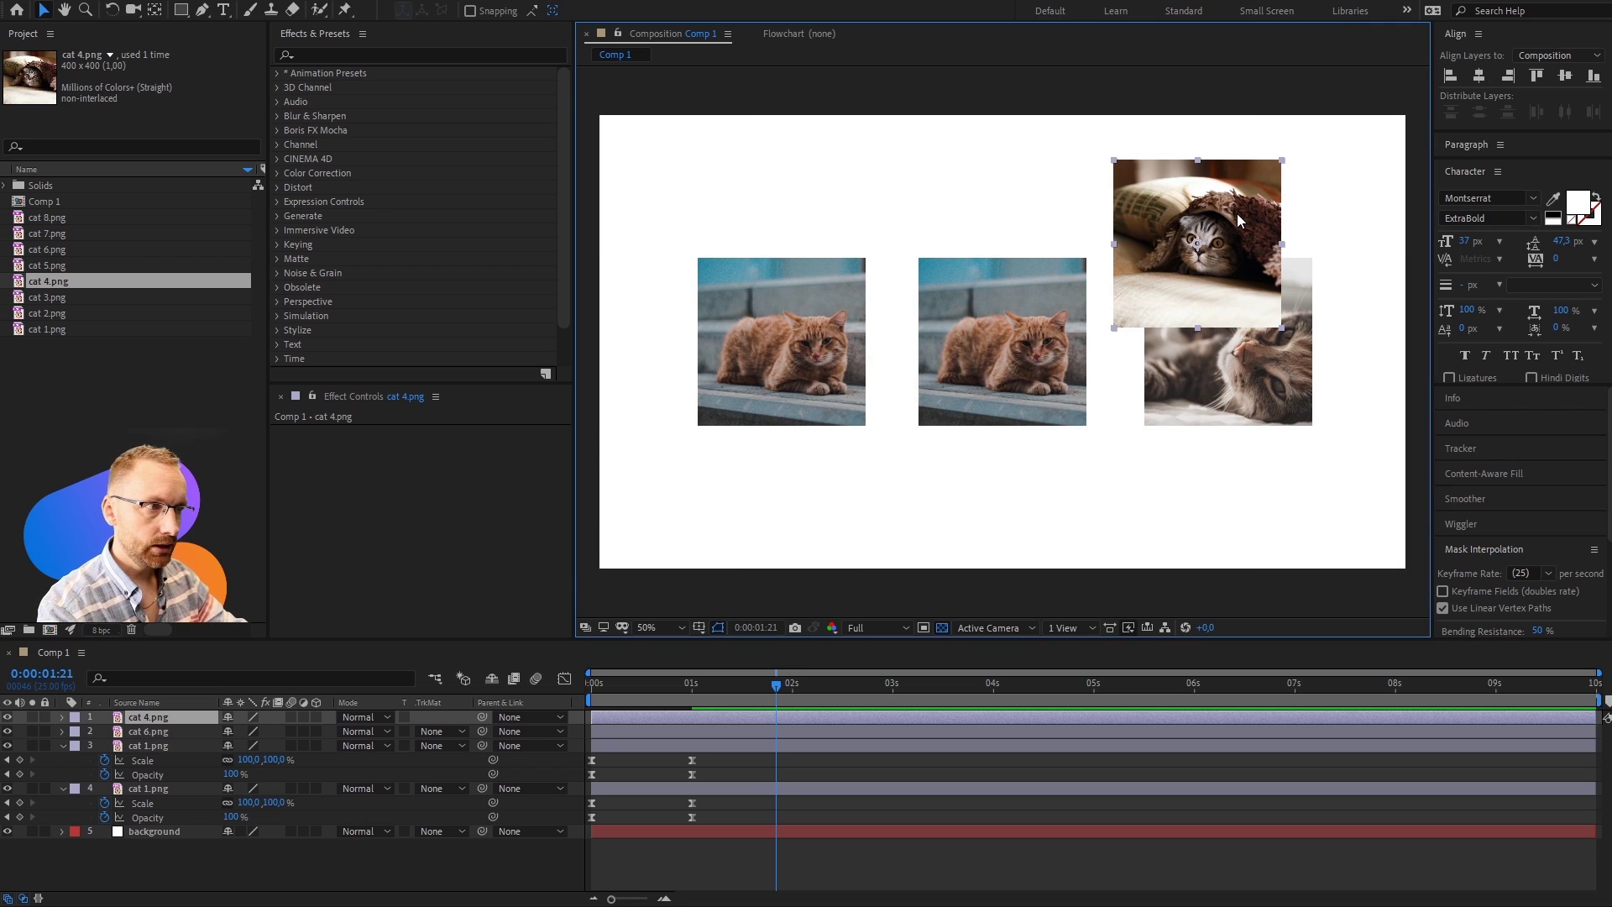
key(Delete)
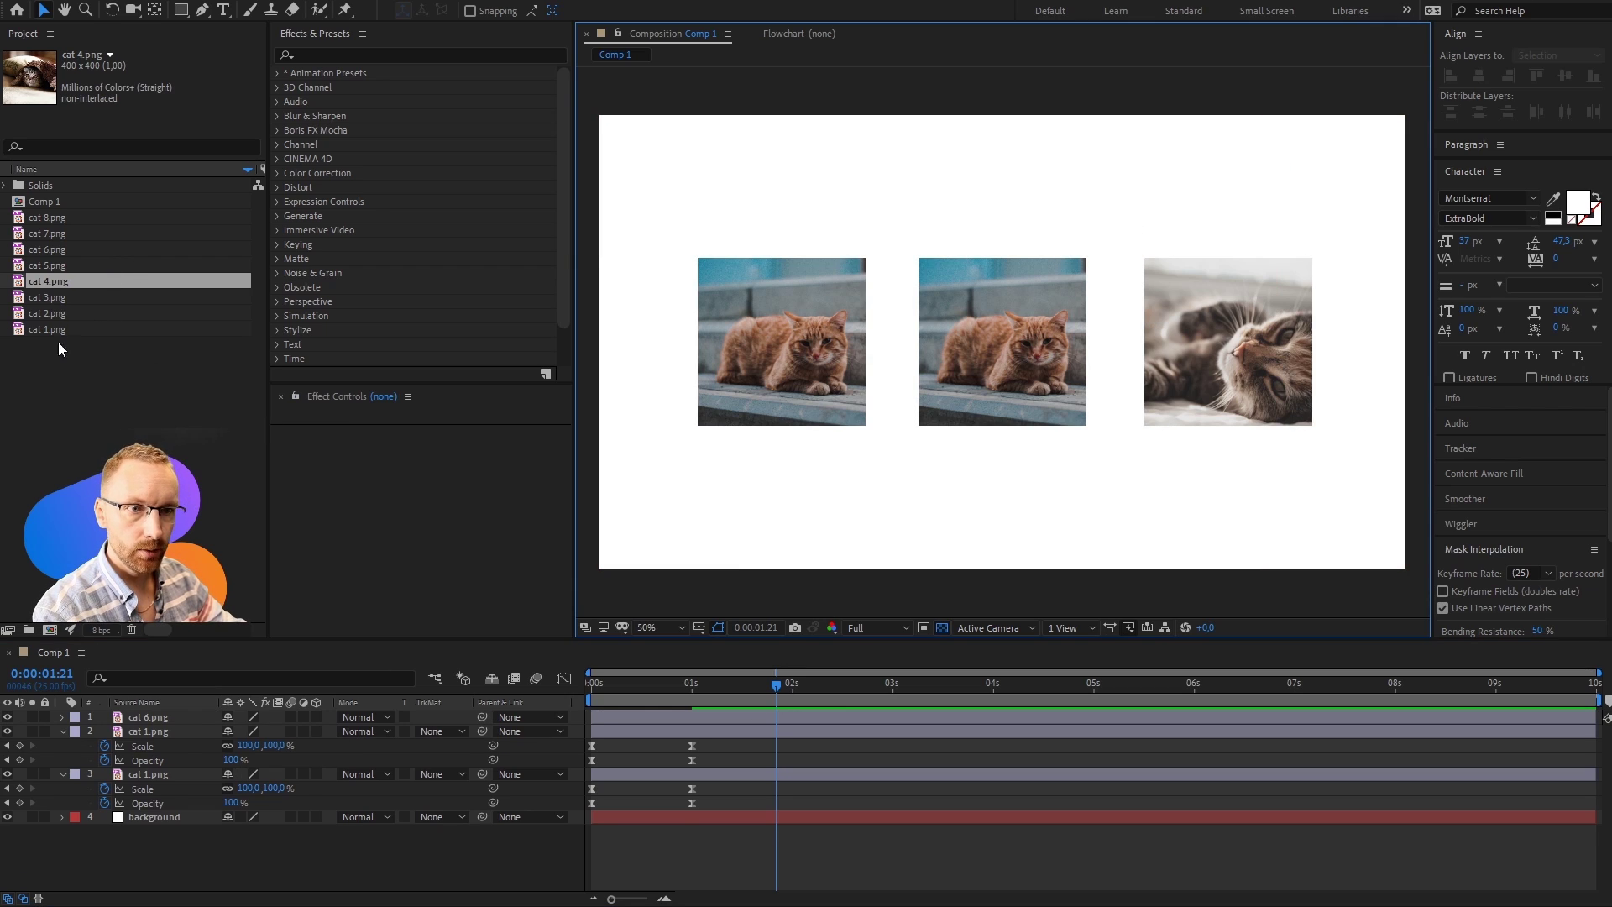
Step: Replace the left photo's source with cat 3.png
click(183, 734)
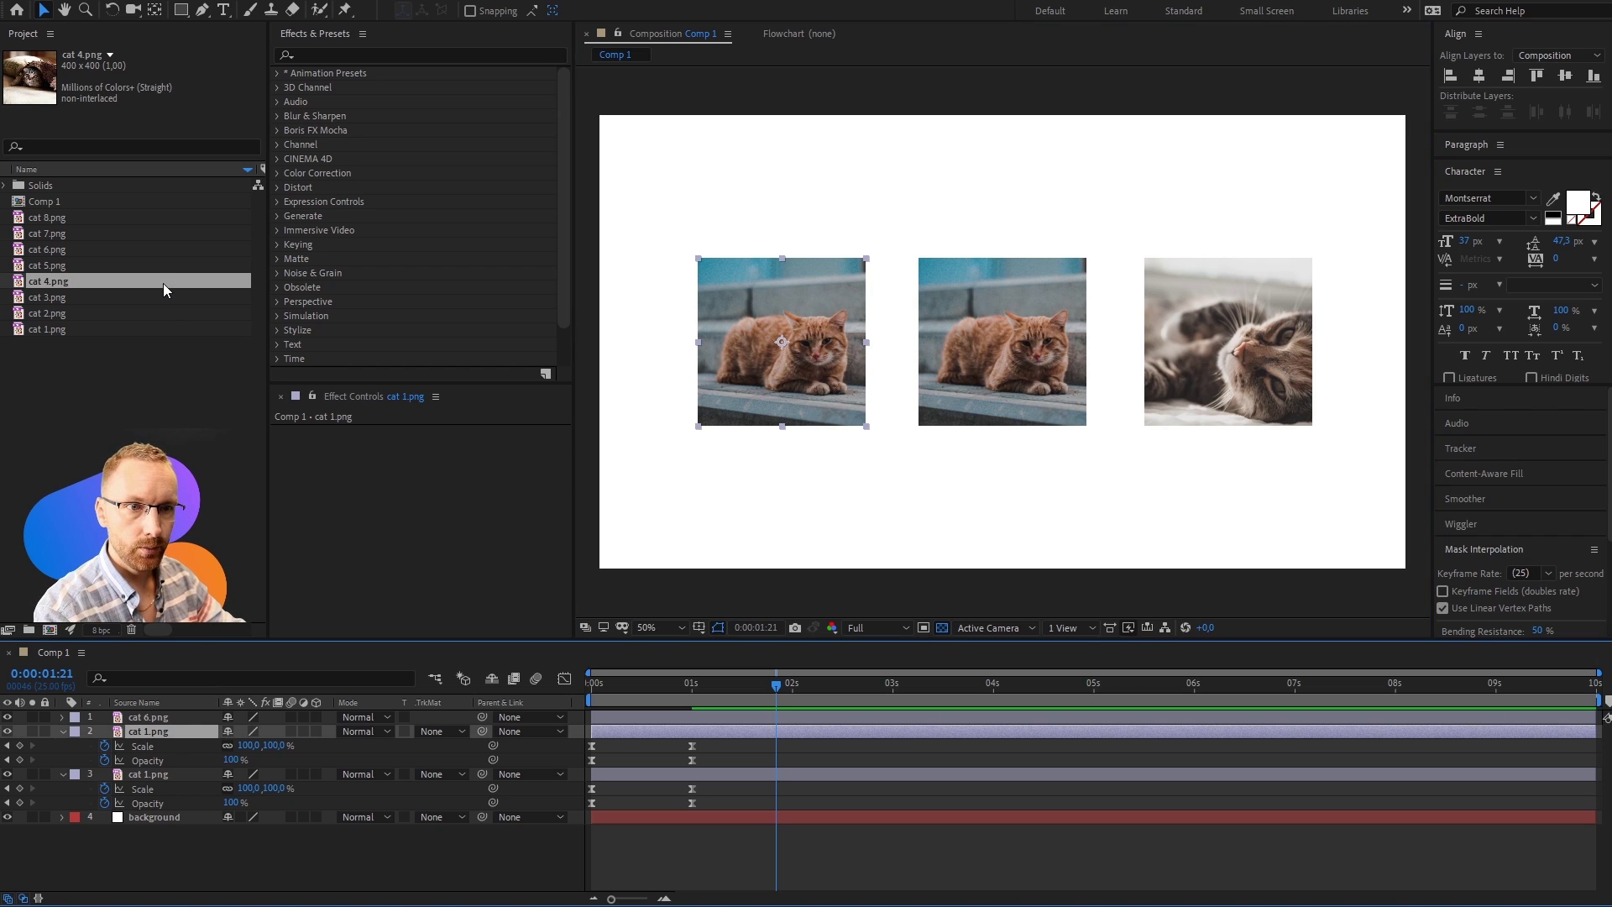
click(101, 247)
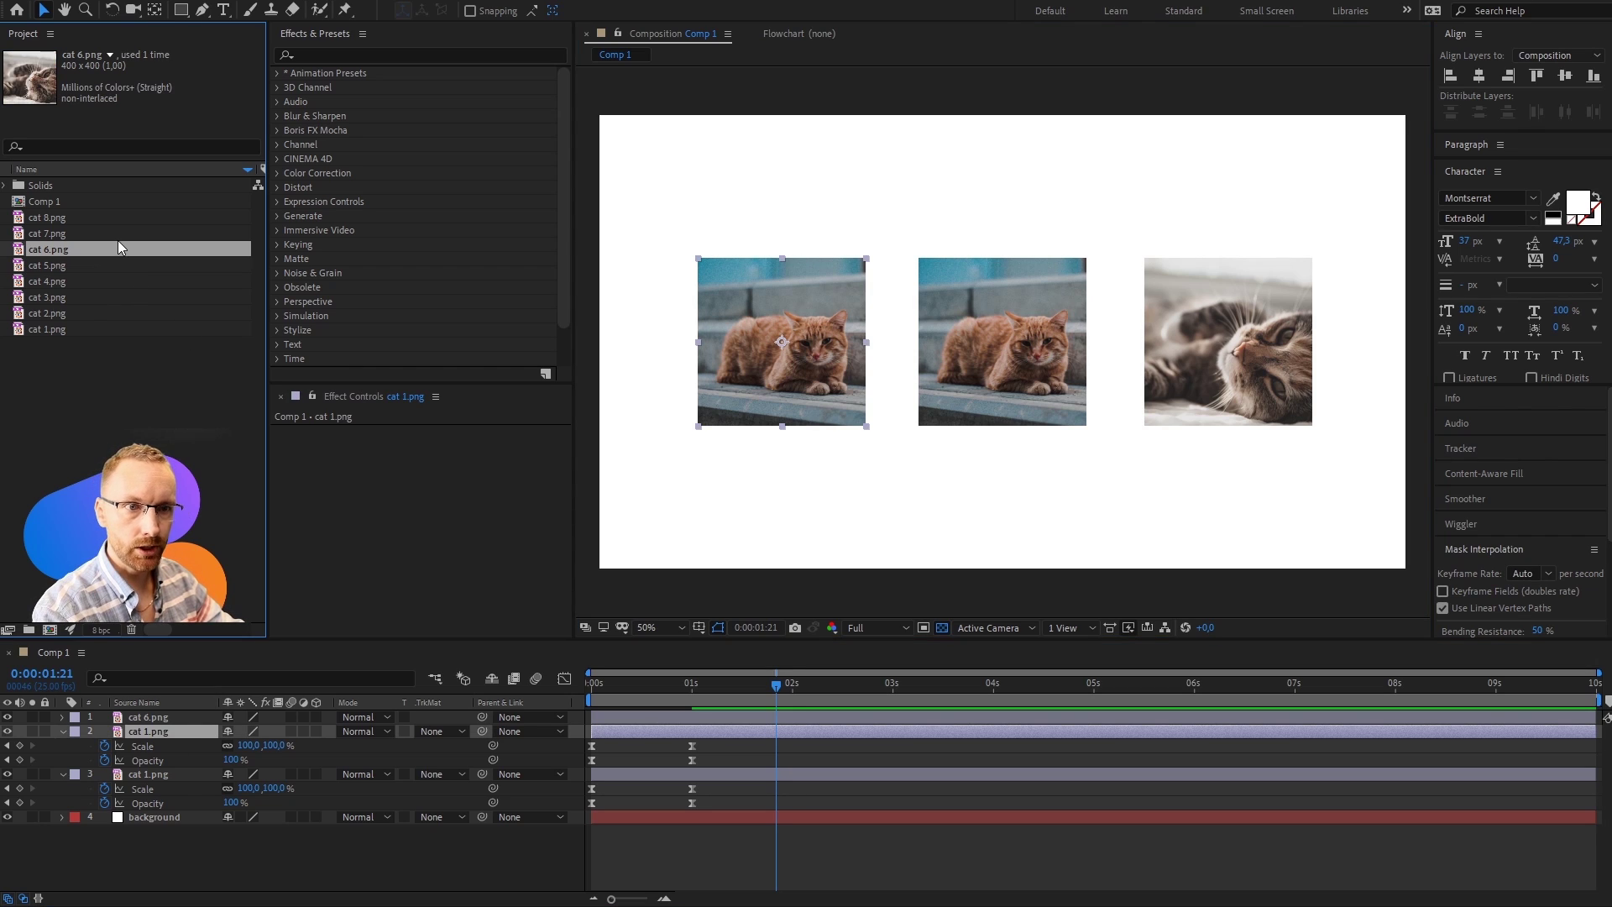
mouse_move(101, 247)
mouse_down()
mouse_move(396, 699)
mouse_move(163, 732)
mouse_up()
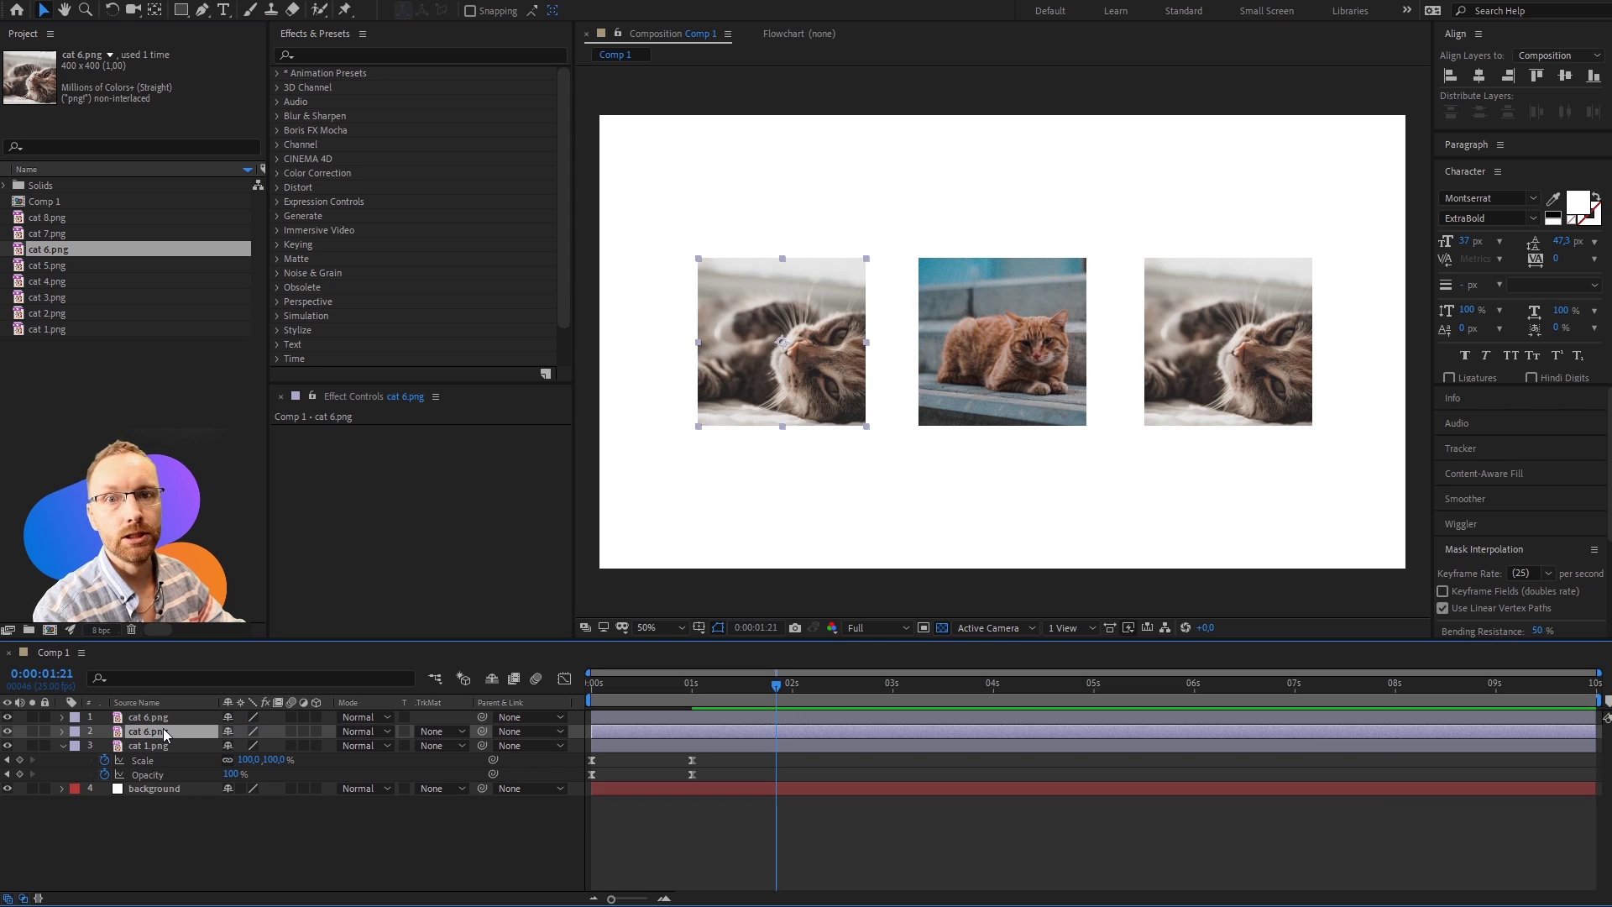
drag(54, 299, 184, 729)
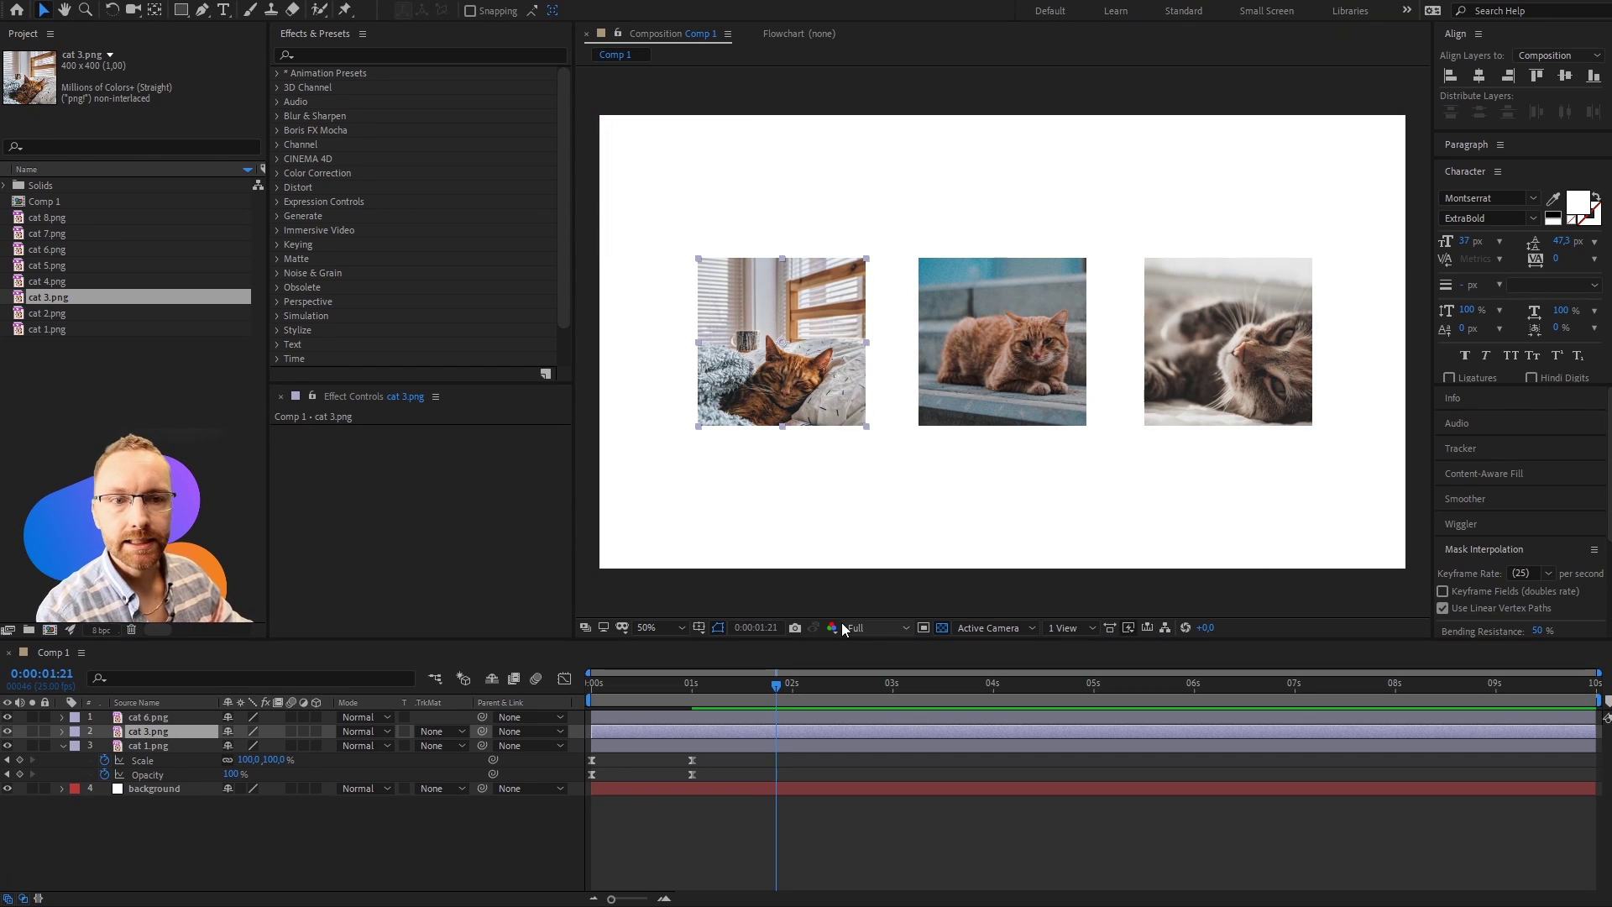
Step: Select the three cat layers, reveal their keyframes and stagger their start times
click(732, 724)
click(752, 716)
shift+click(752, 746)
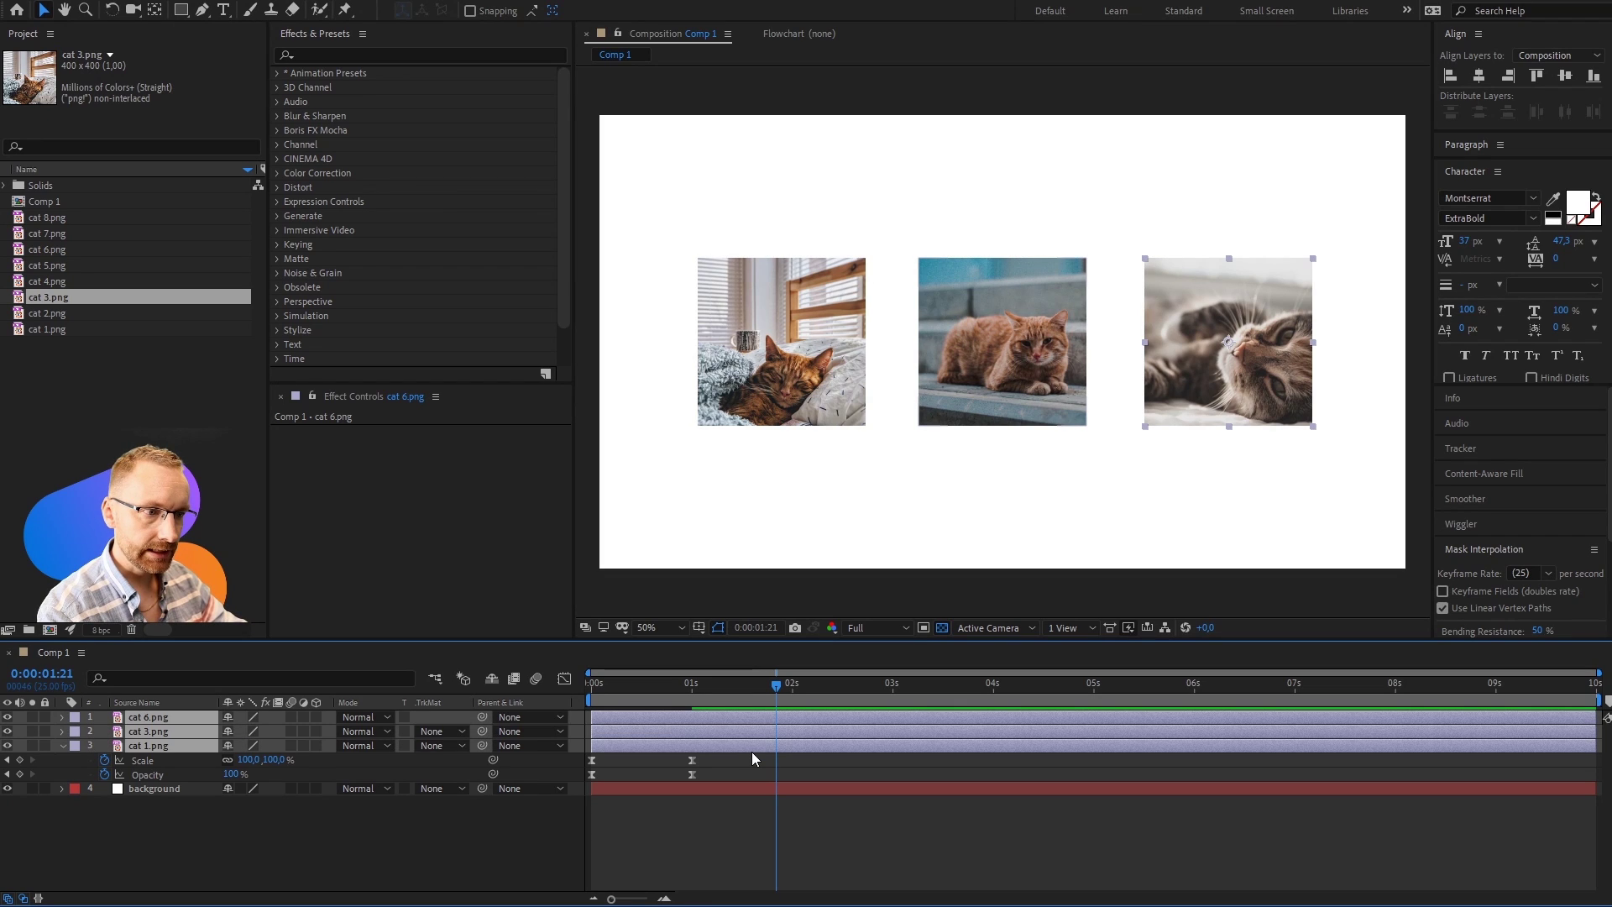
key(u)
click(758, 719)
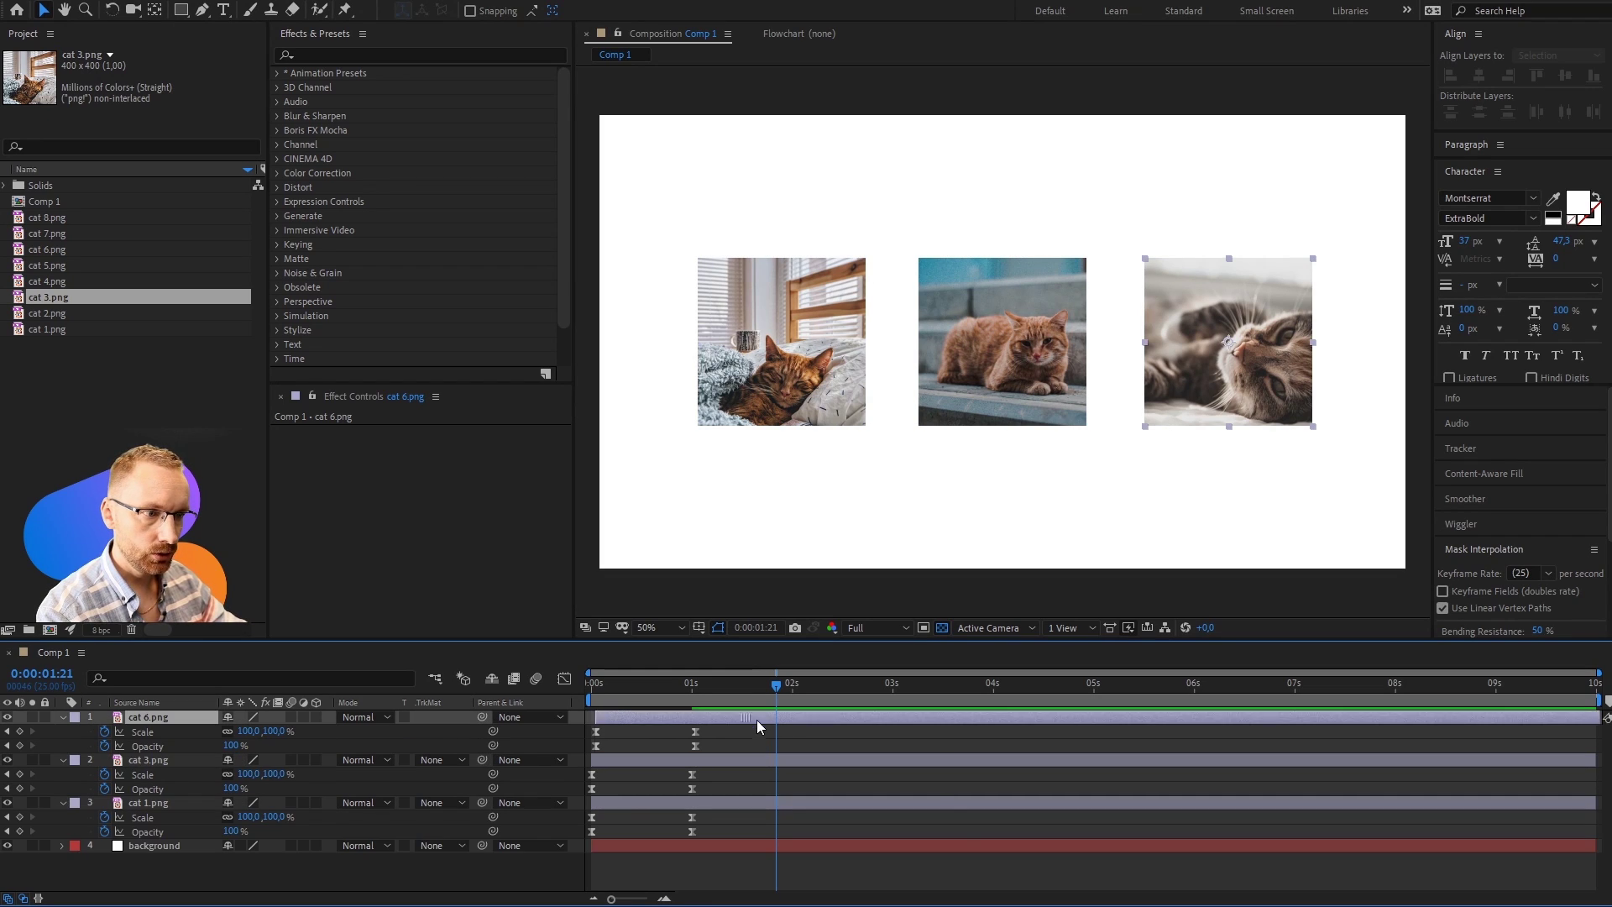
mouse_move(757, 719)
mouse_down()
mouse_move(794, 719)
mouse_move(805, 763)
mouse_up()
Step: Preview the staggered animation from the start, then remove the copies to restore the single cat
key(Home)
key(space)
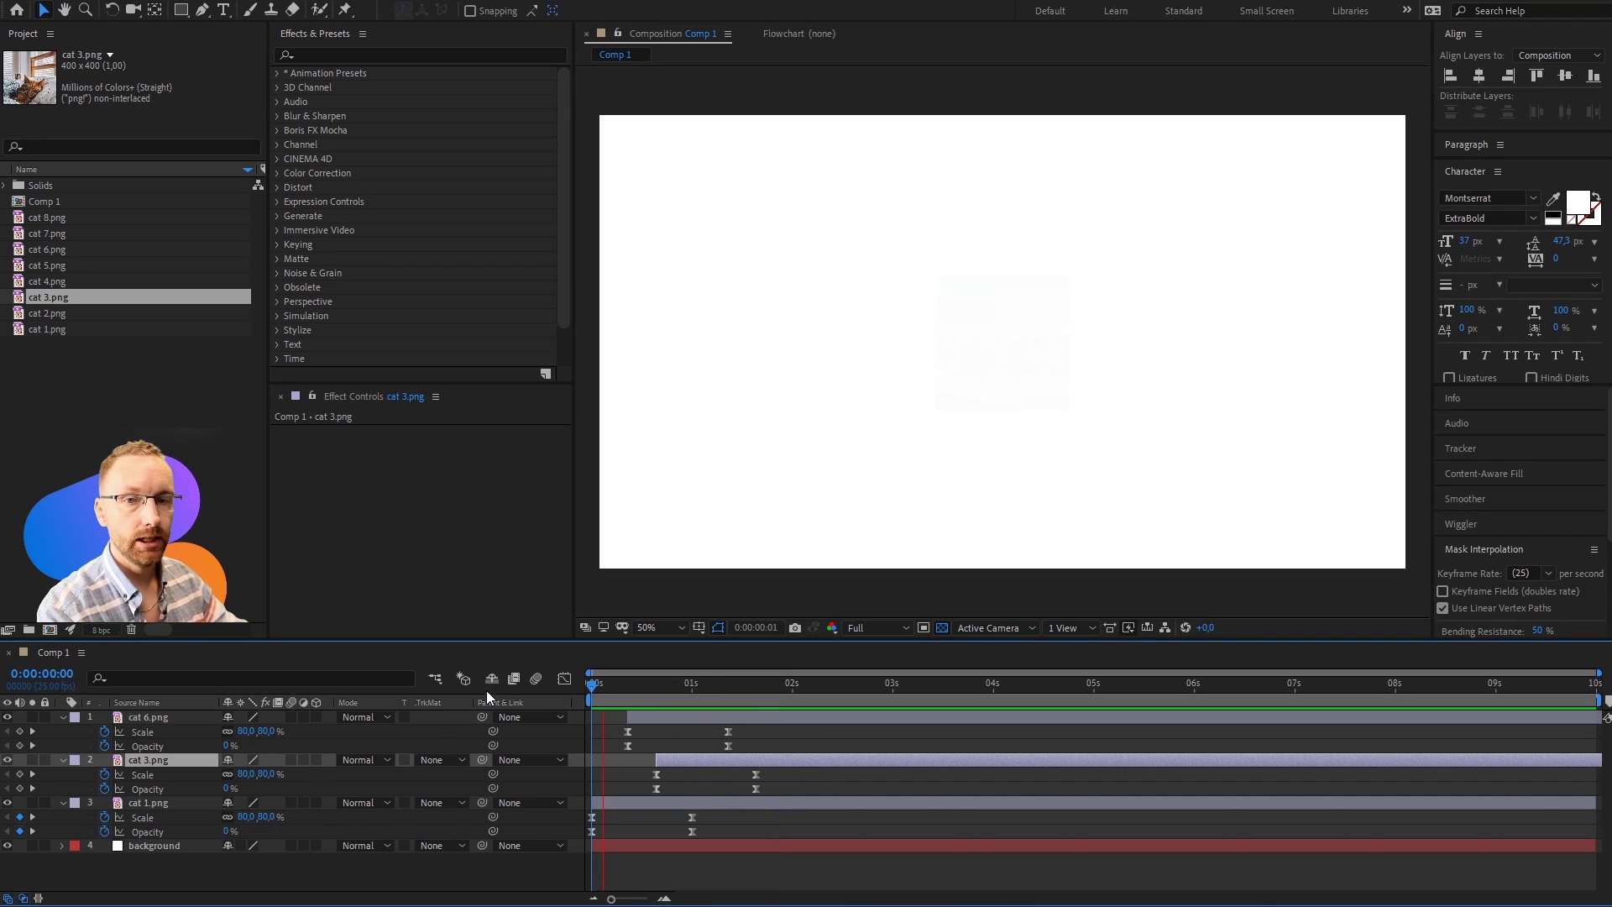
key(space)
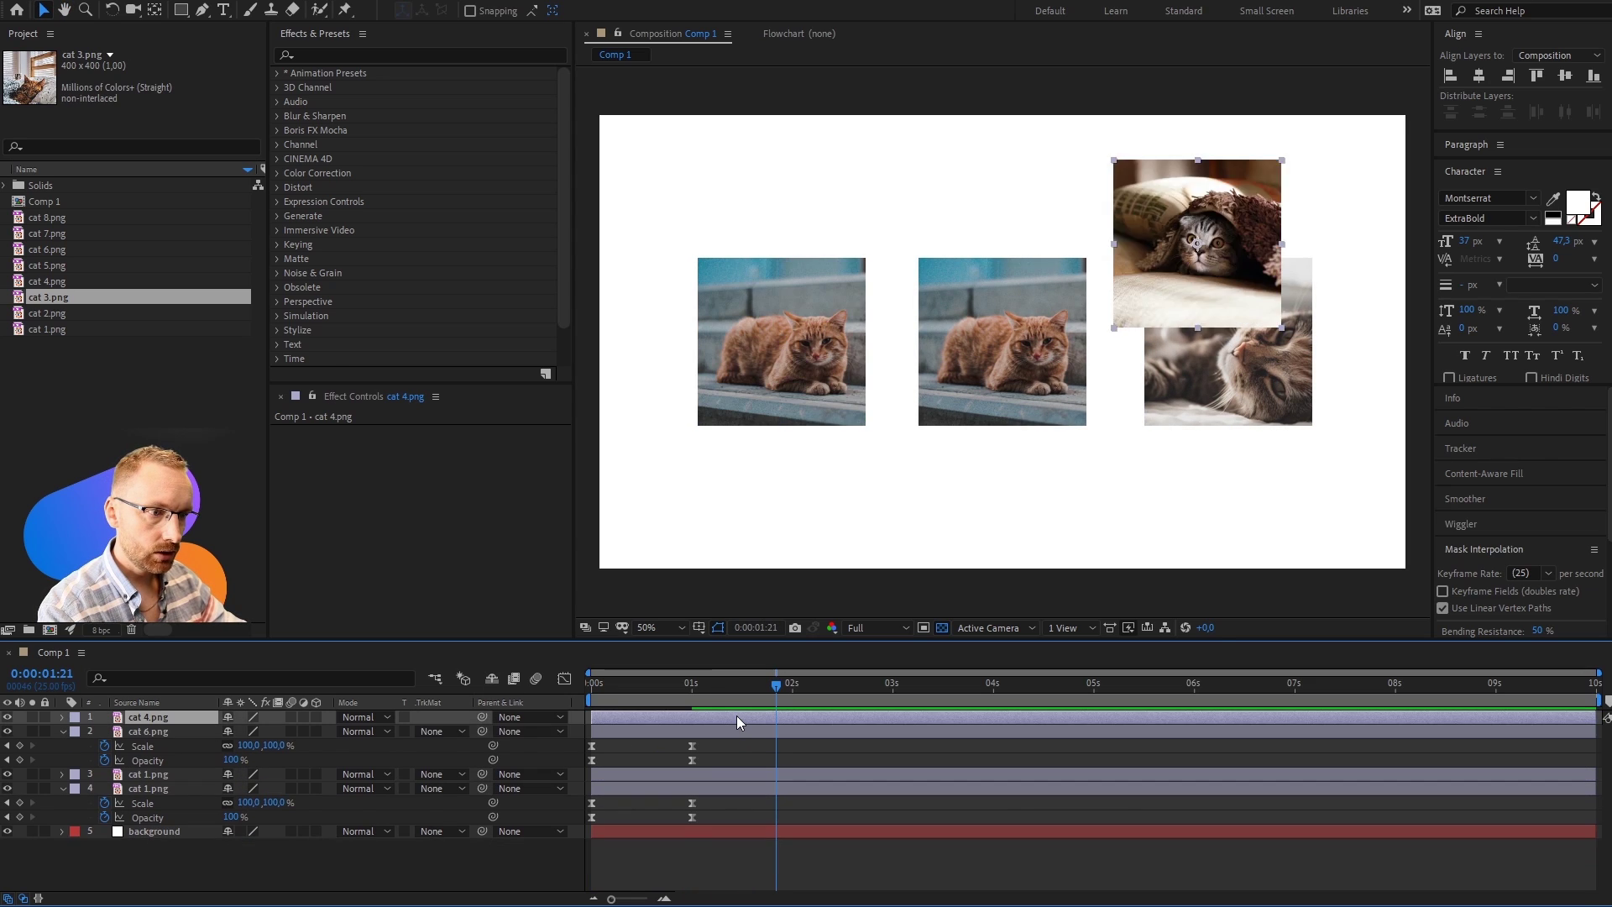
key(Delete)
click(780, 562)
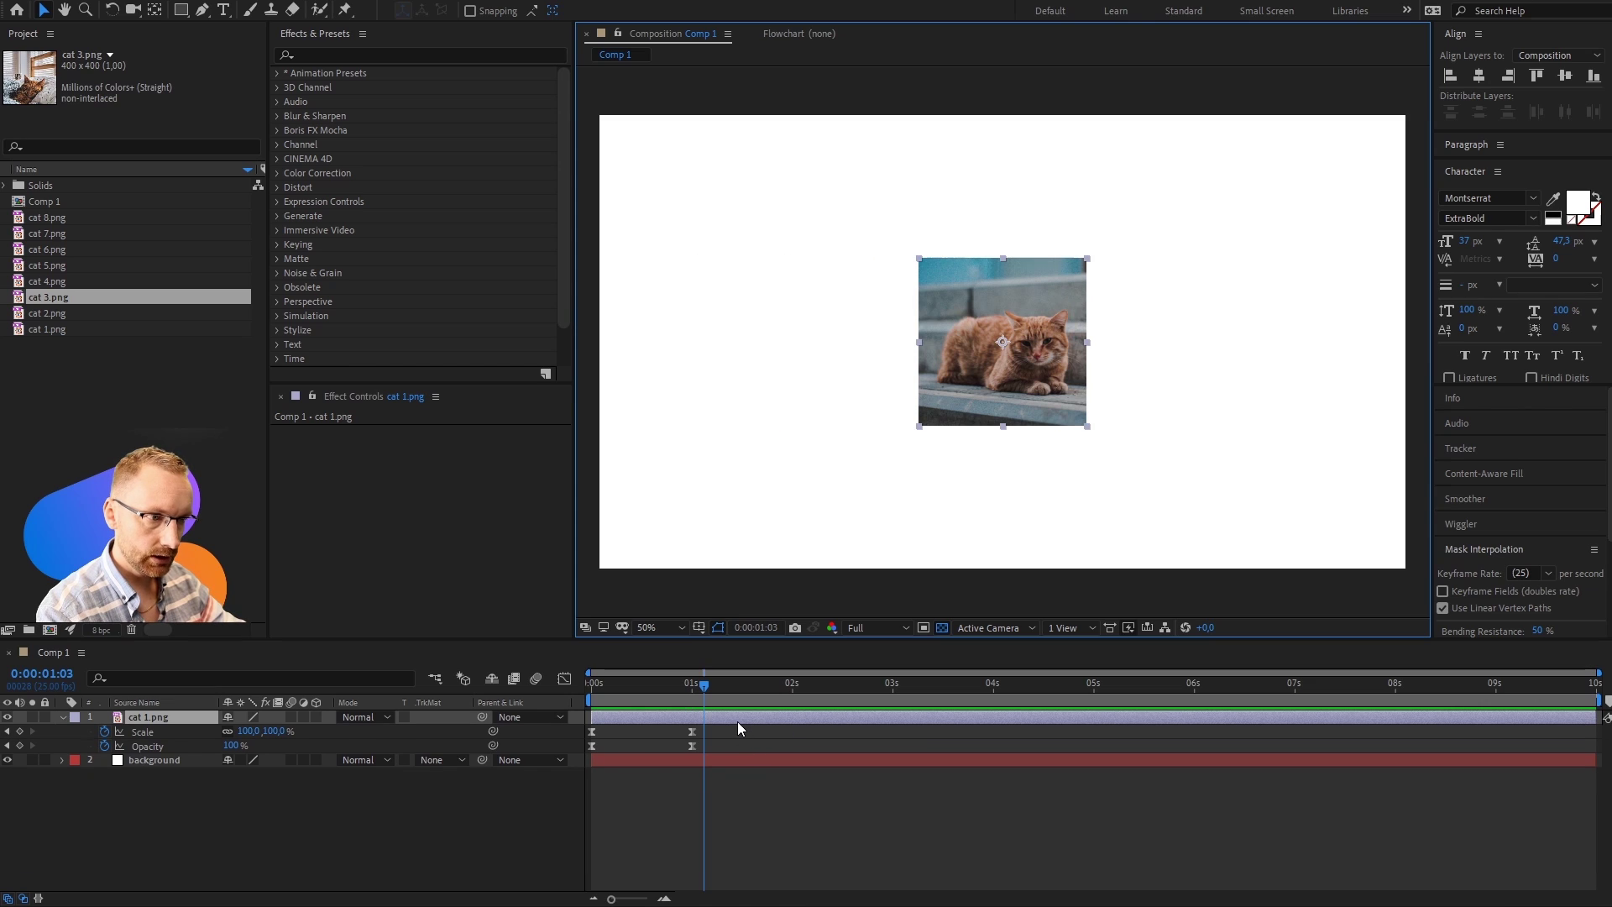
Step: Pre-compose the cat 1.png layer into a new composition called 'cat', opened in its own tab
click(737, 721)
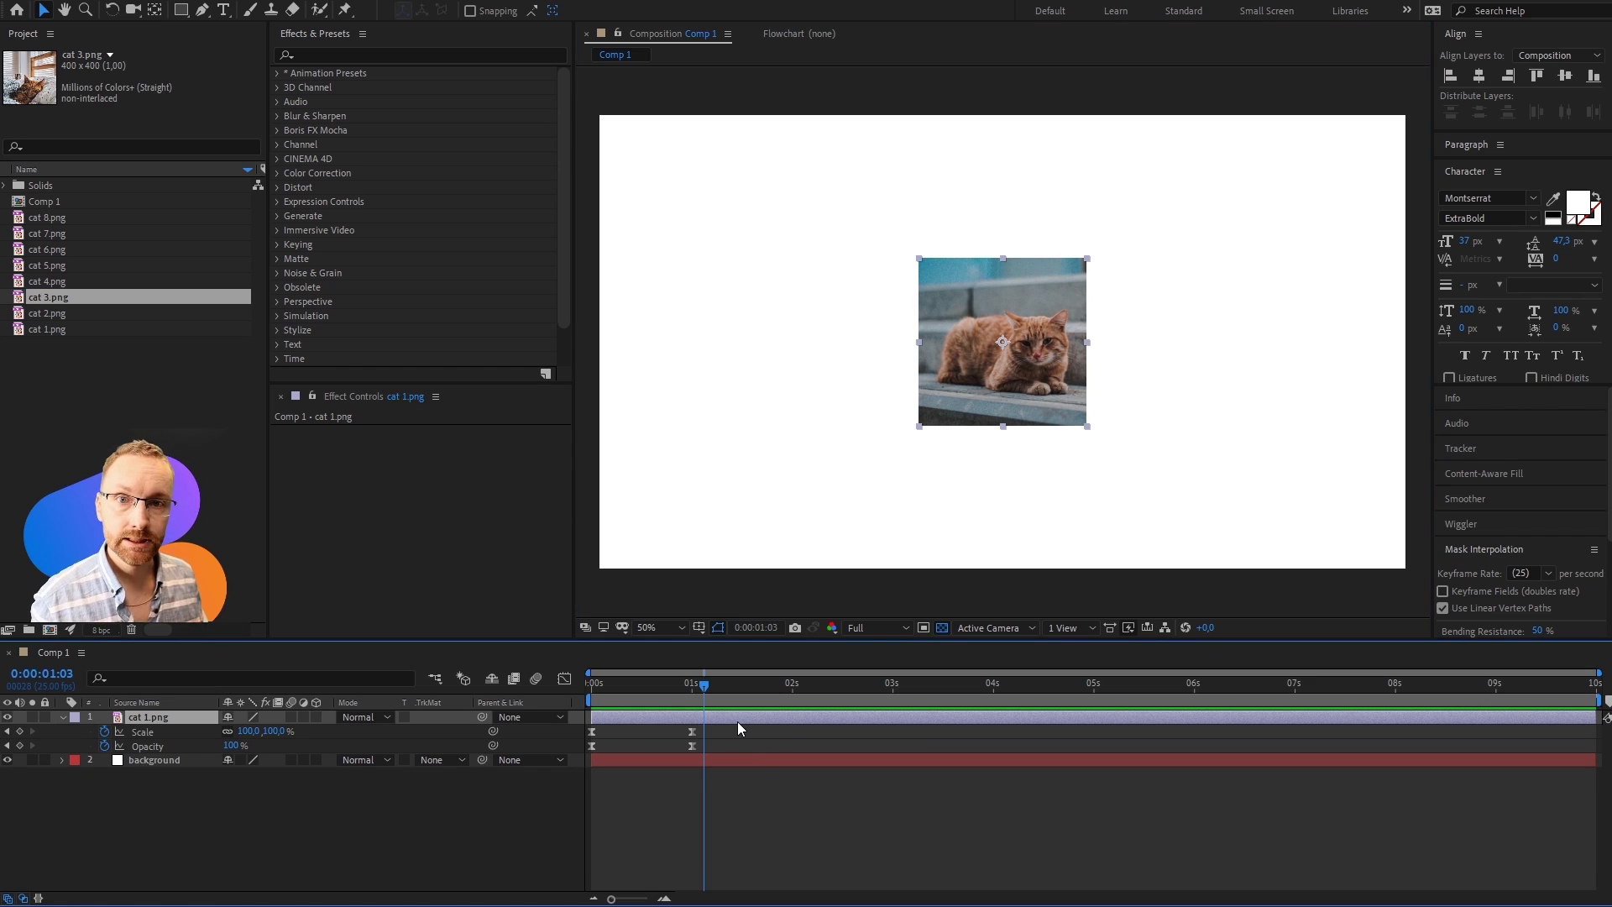
right_click(737, 722)
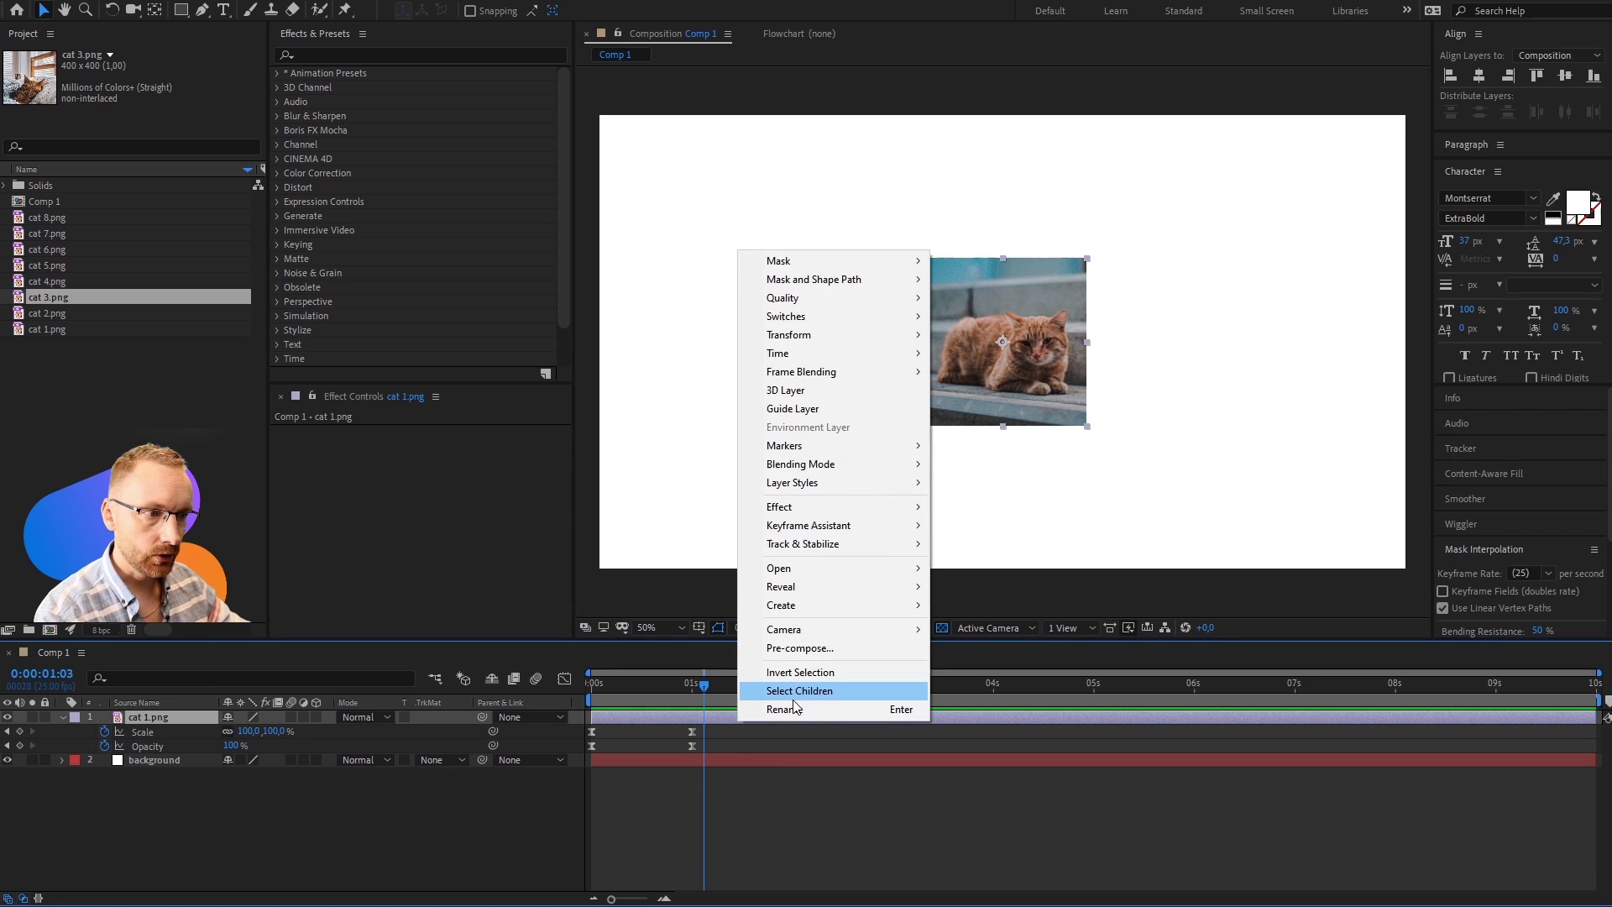
click(828, 645)
text(cat)
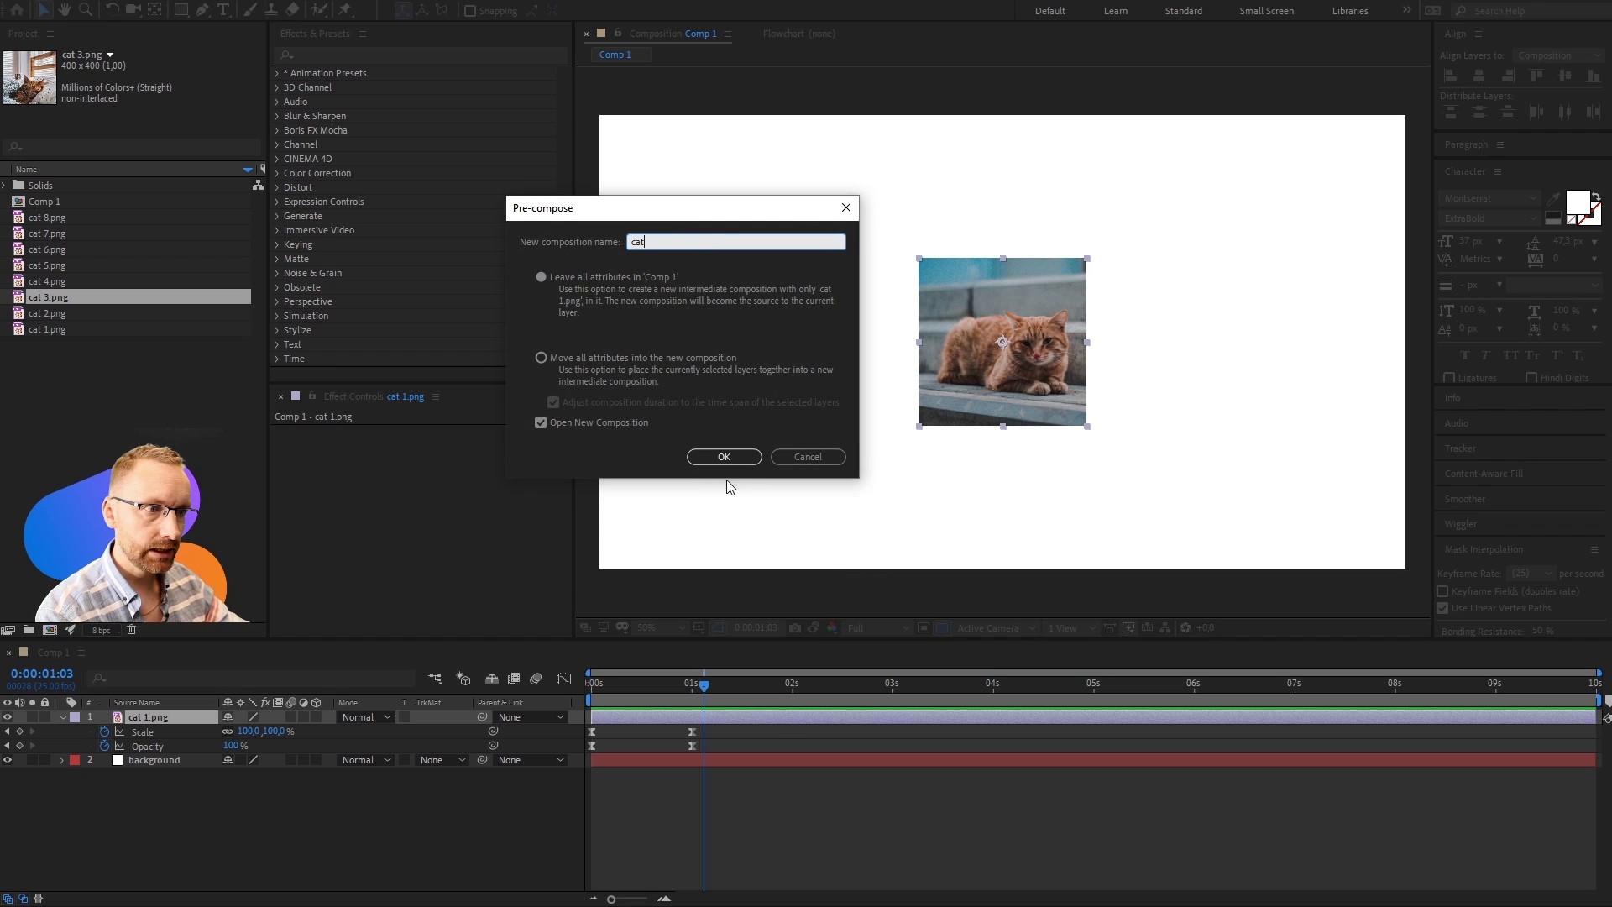
click(748, 465)
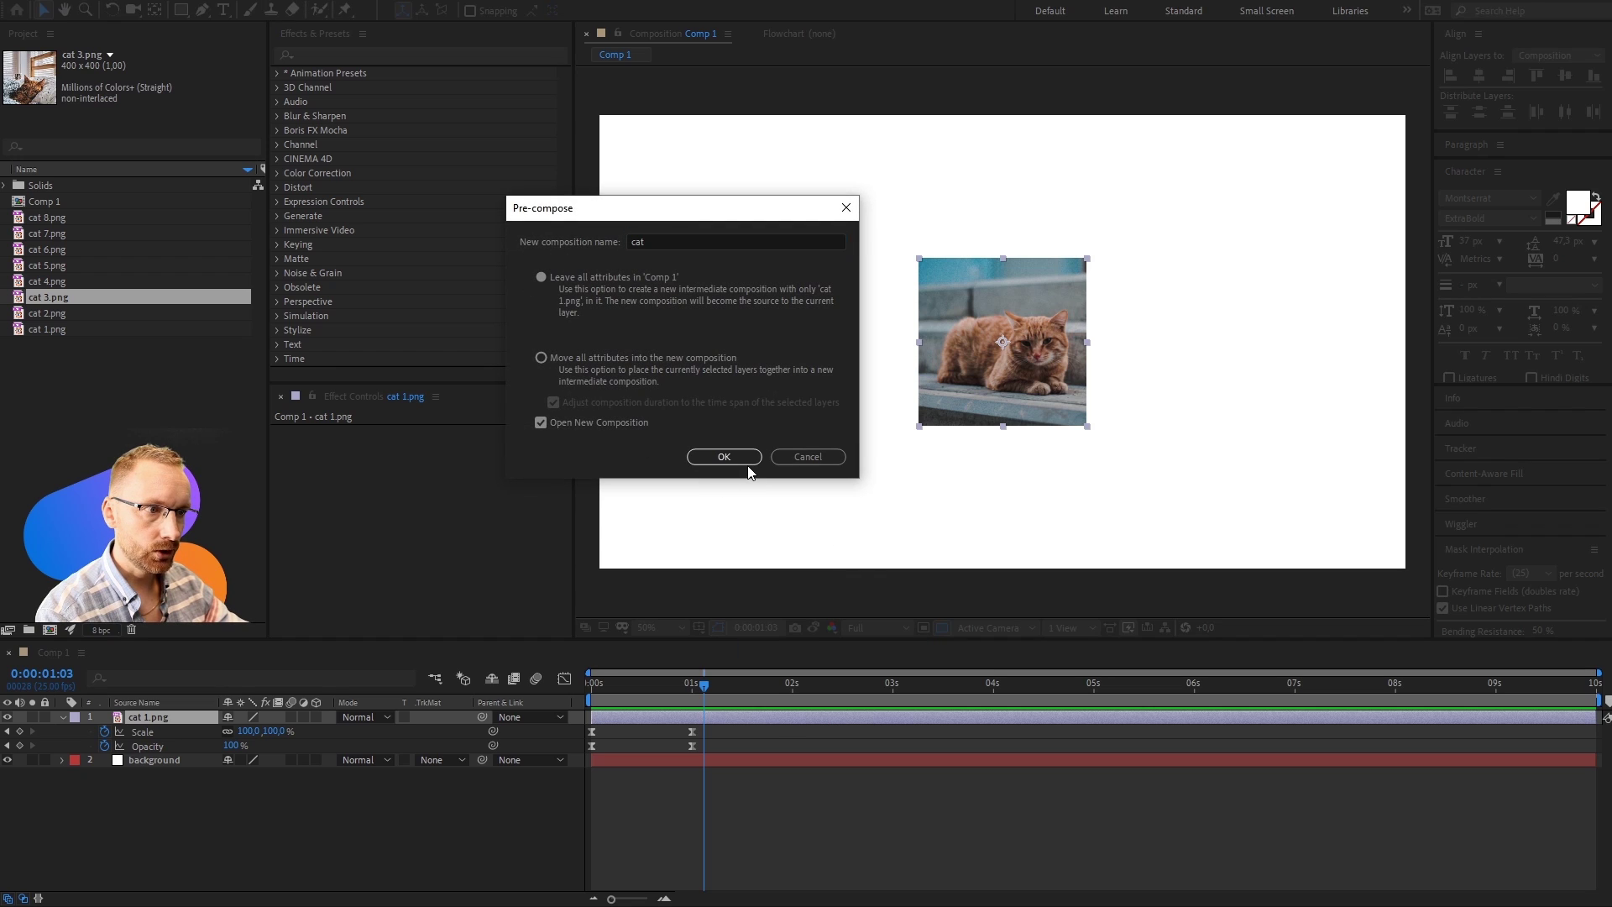
click(745, 461)
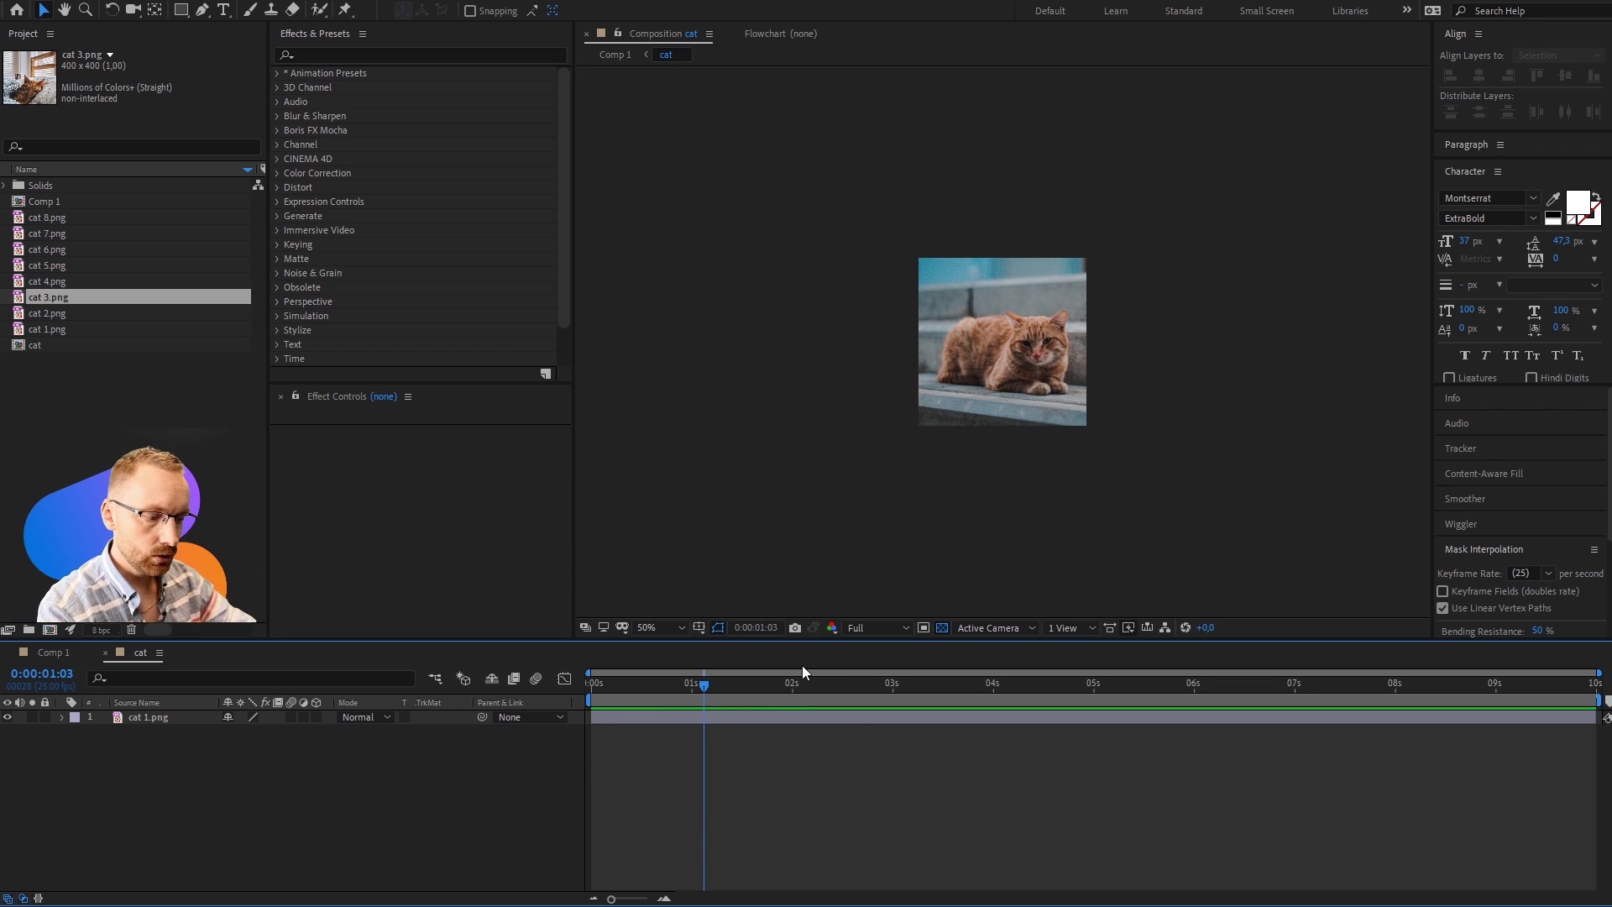
Step: Play the cat precomp from the start, then show the cat layer's Scale and Opacity keyframes in Comp 1
key(Home)
key(space)
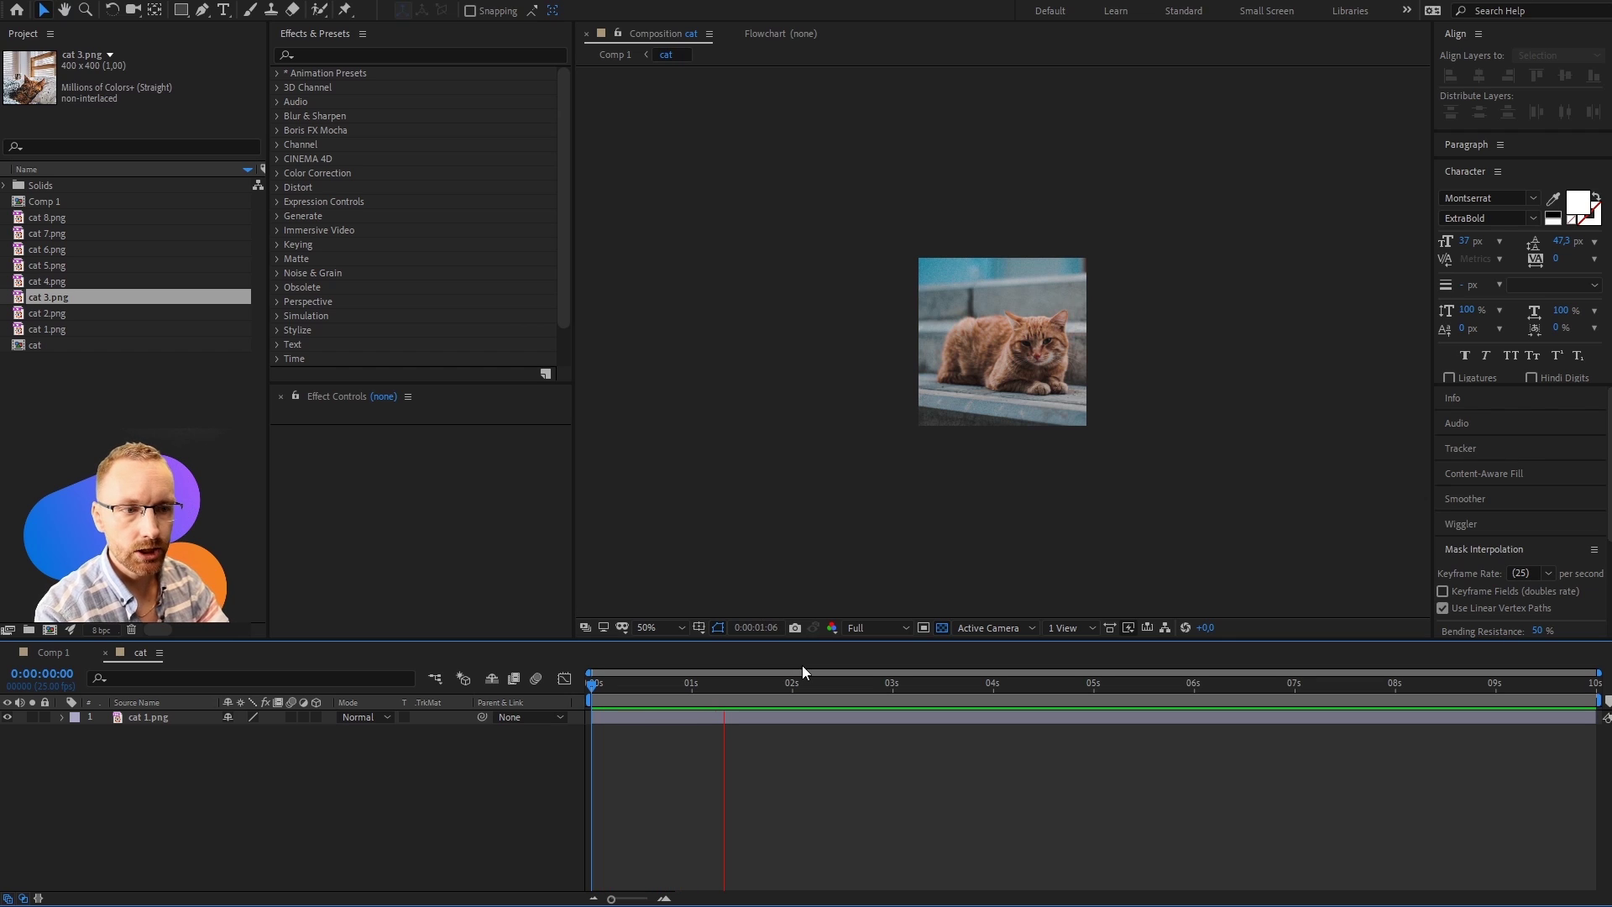
click(59, 652)
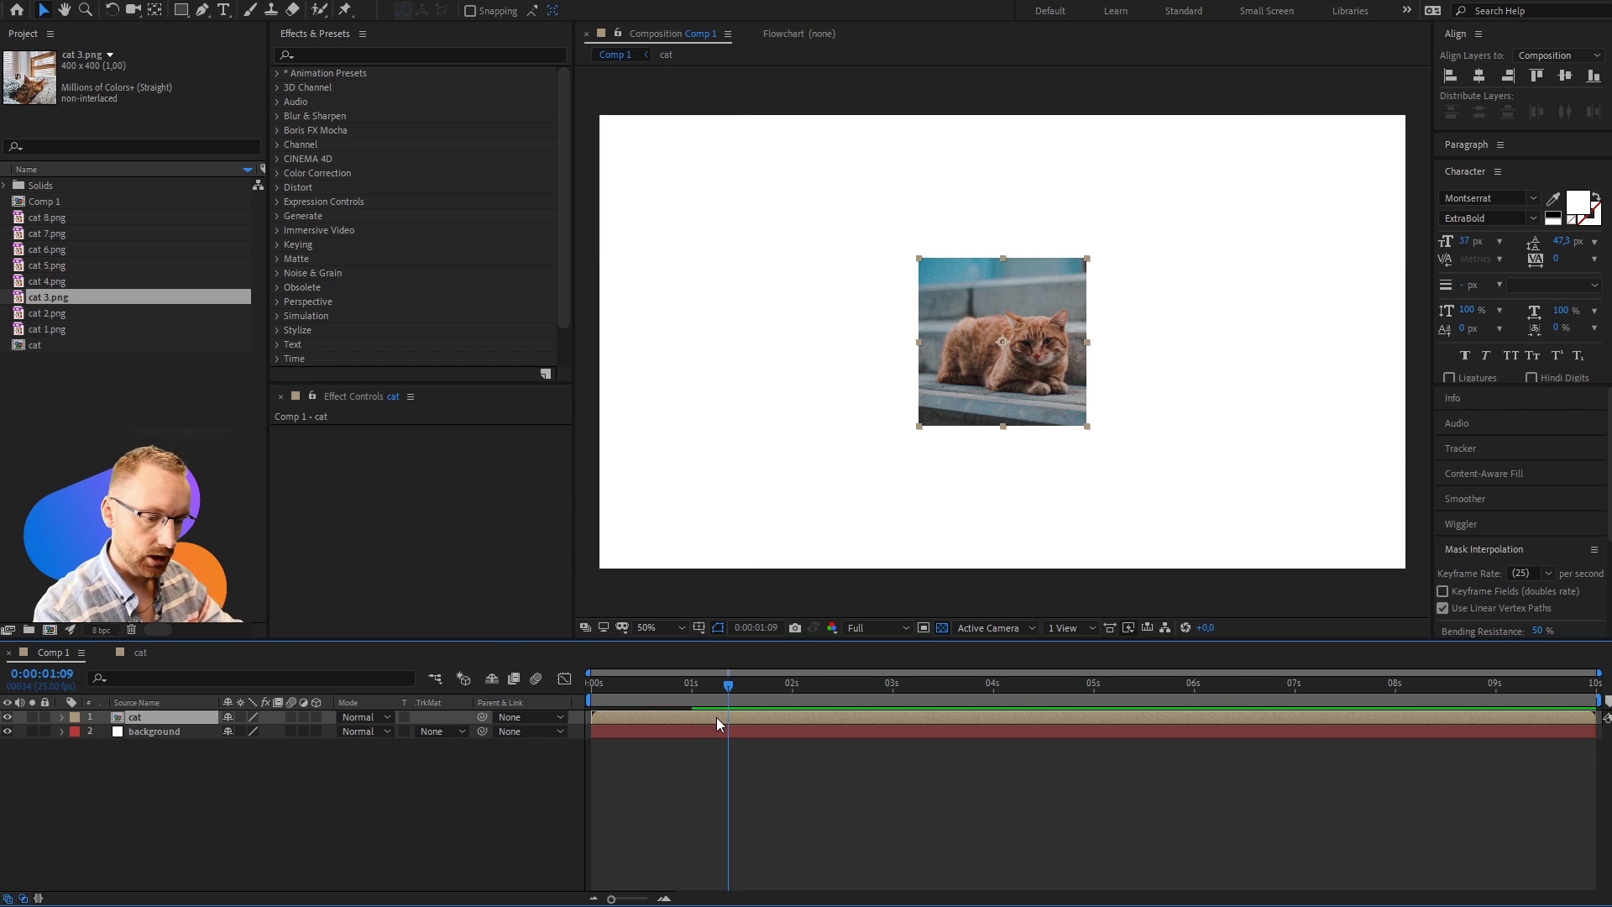
key(u)
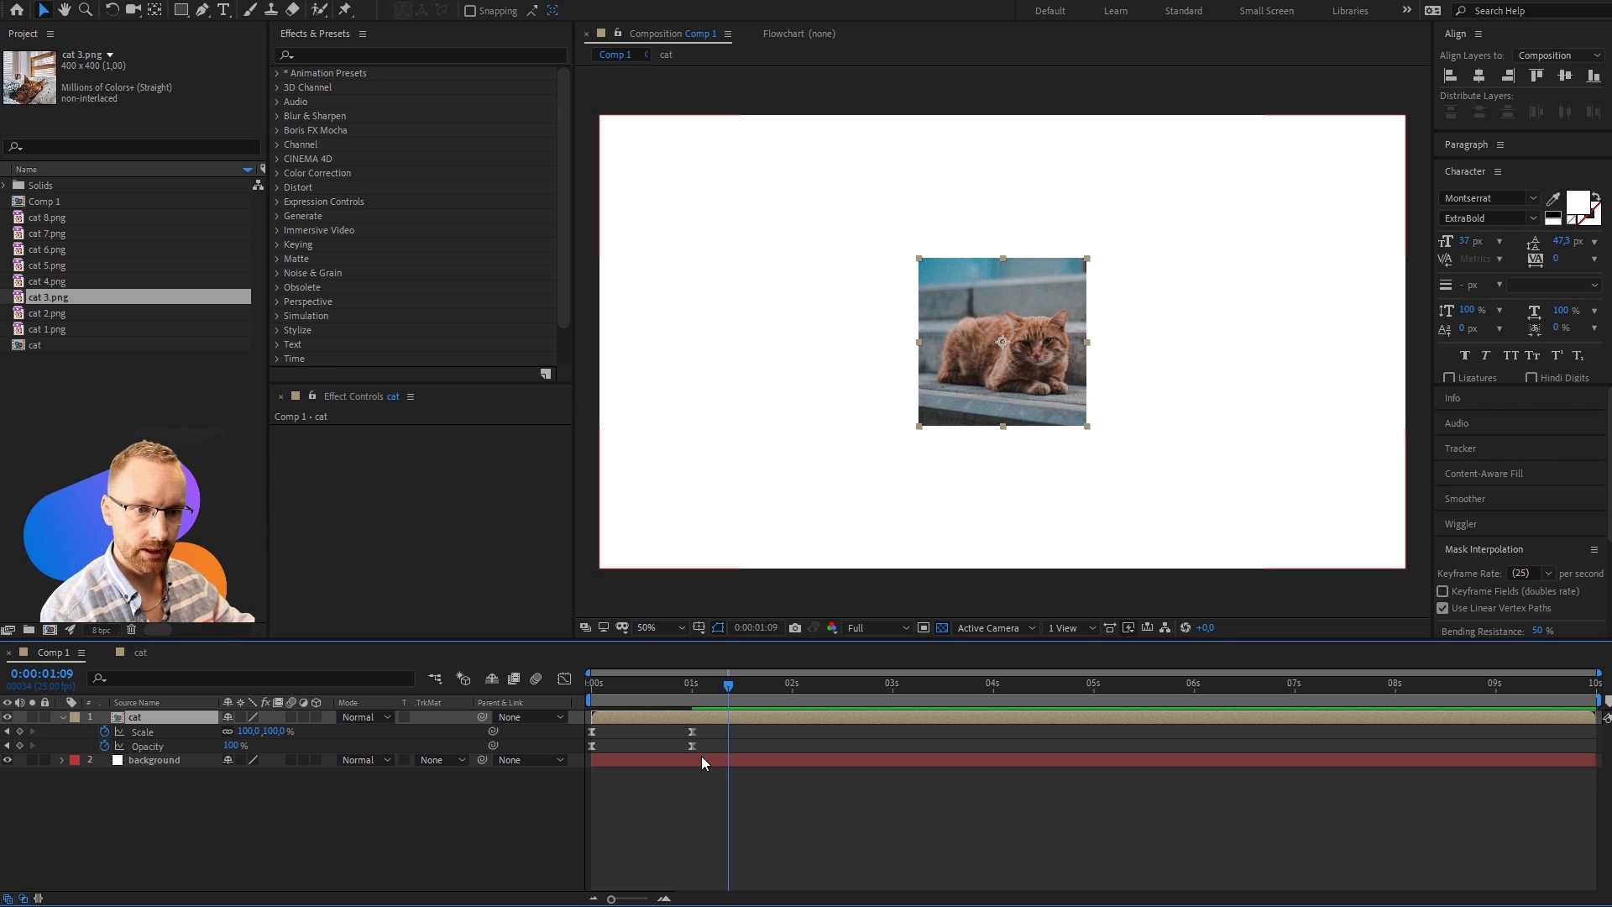
click(766, 262)
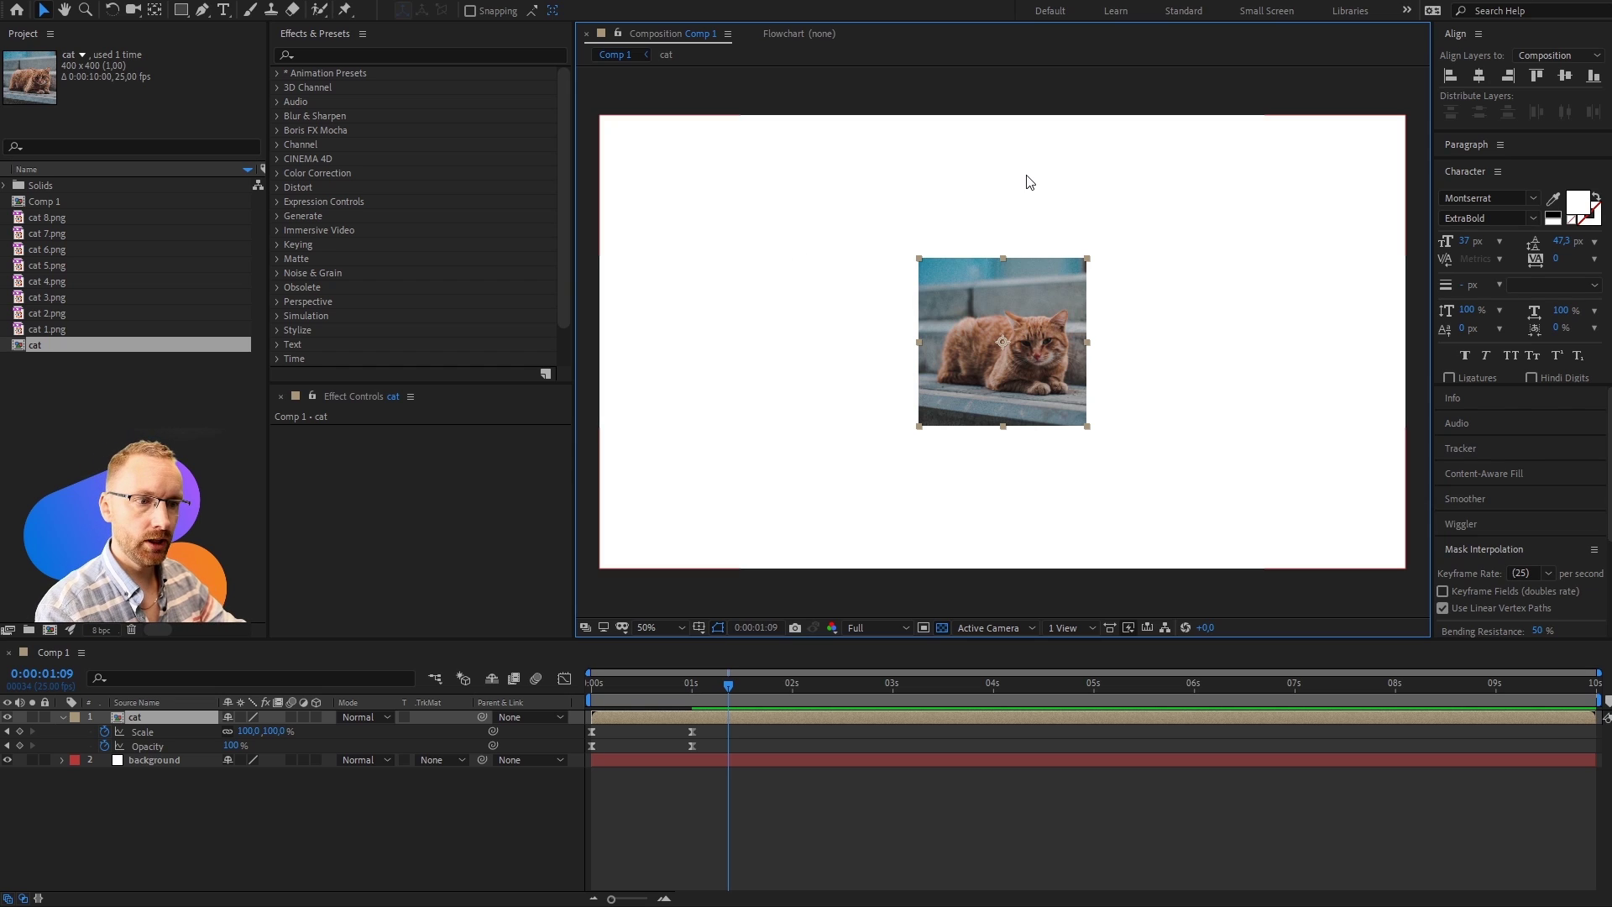
Step: Duplicate the cat layer, place copies to the right and left of centre, then open the cat precomp
key(ctrl+d)
key(ctrl+d)
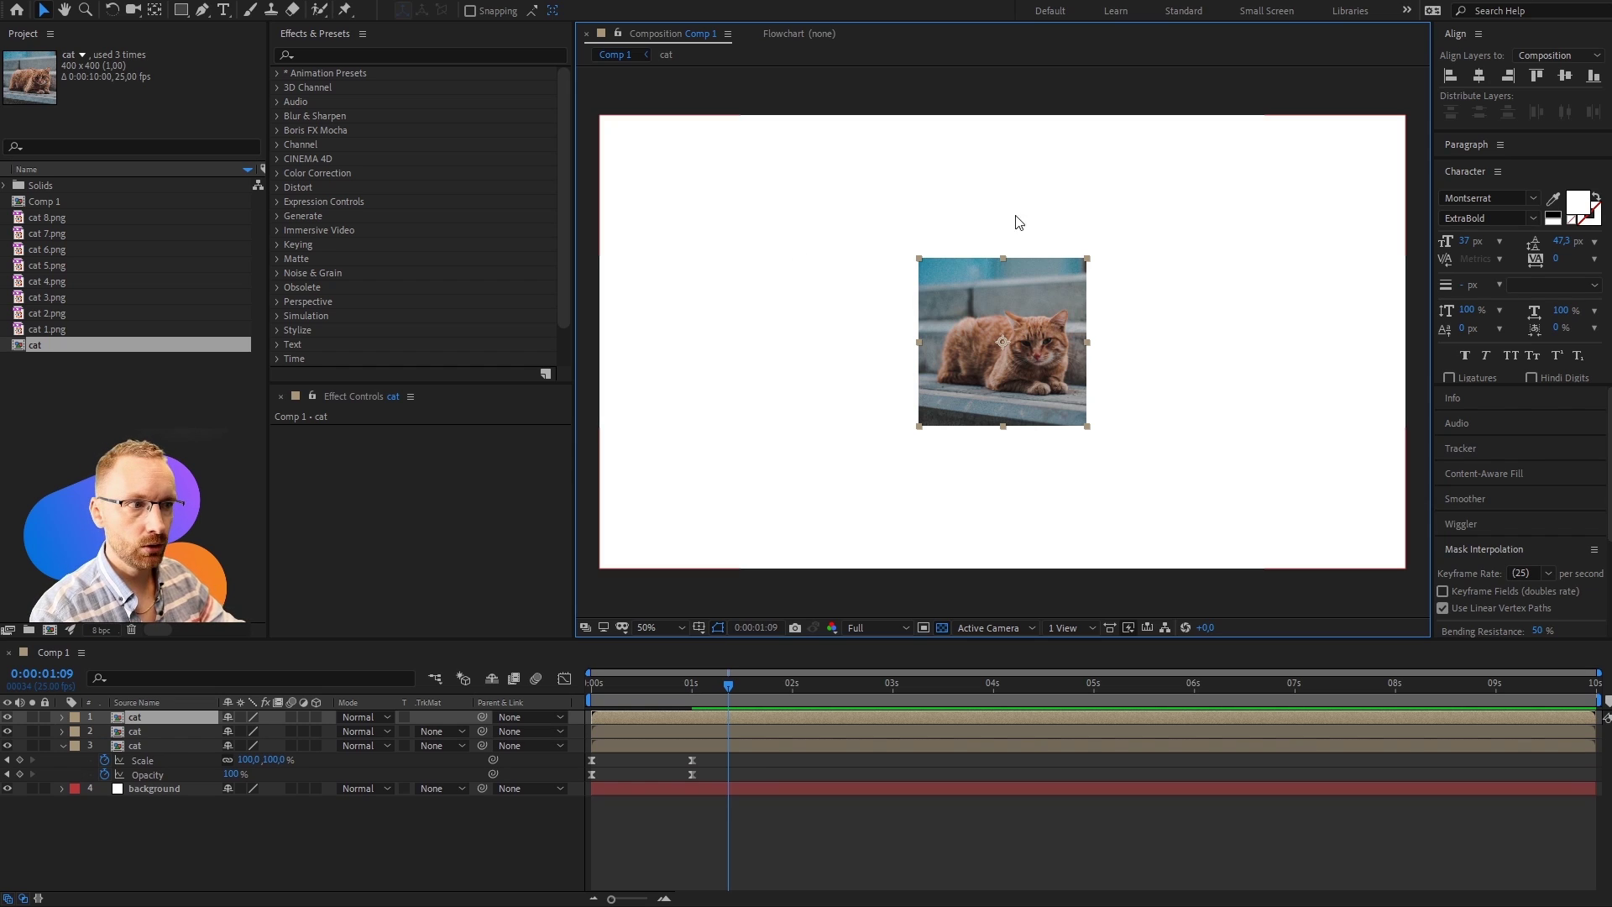
drag(1013, 296, 1242, 295)
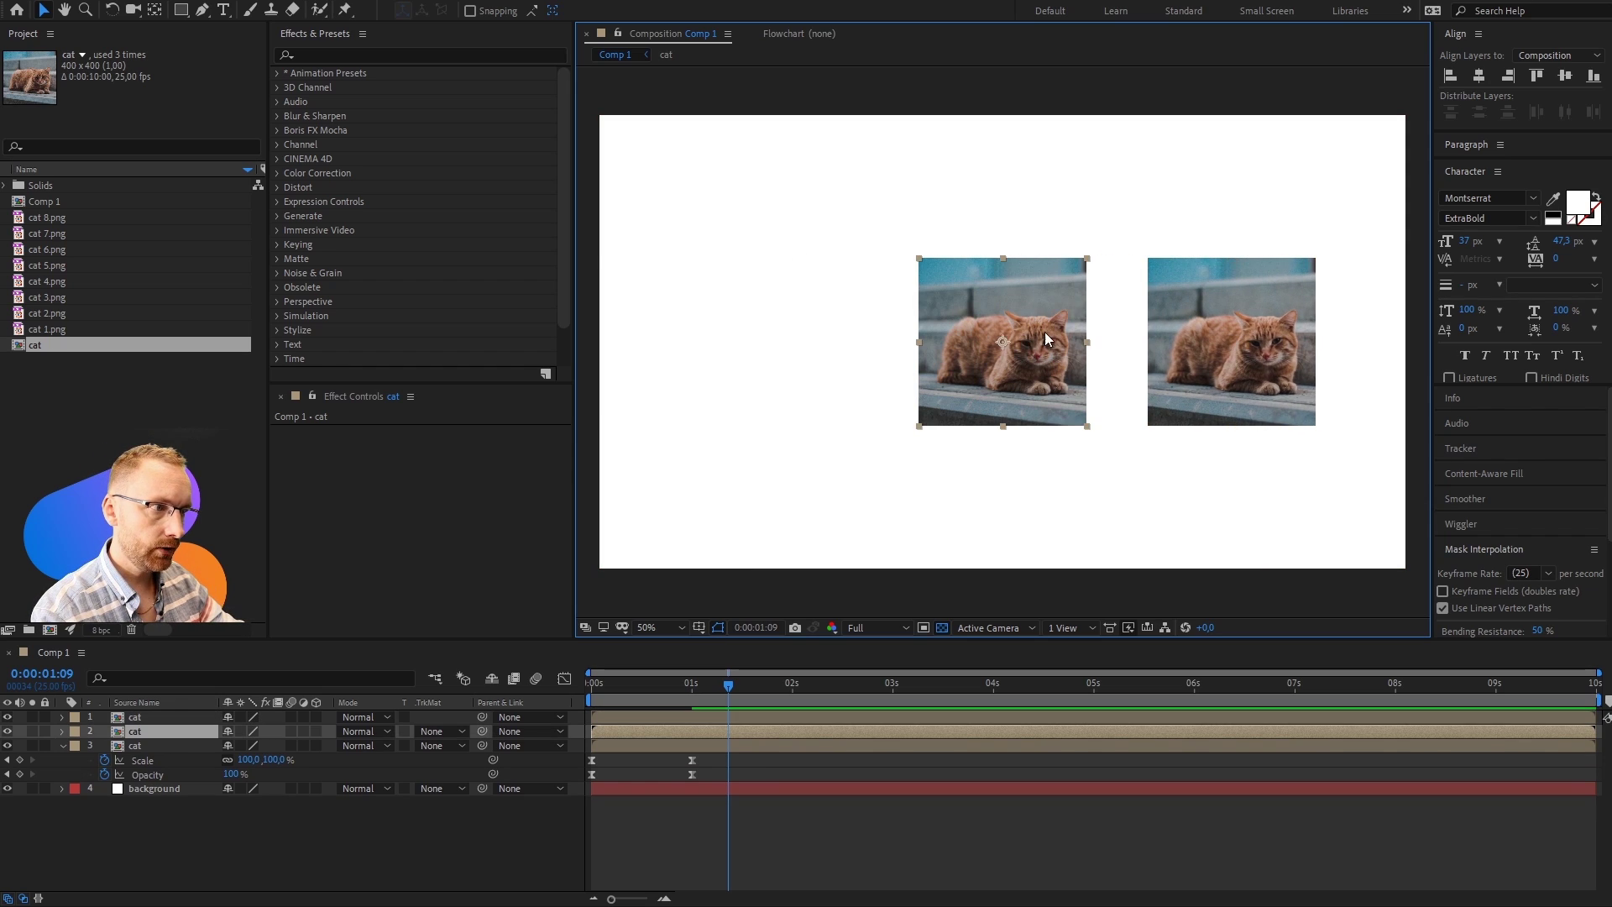
drag(1048, 307, 809, 305)
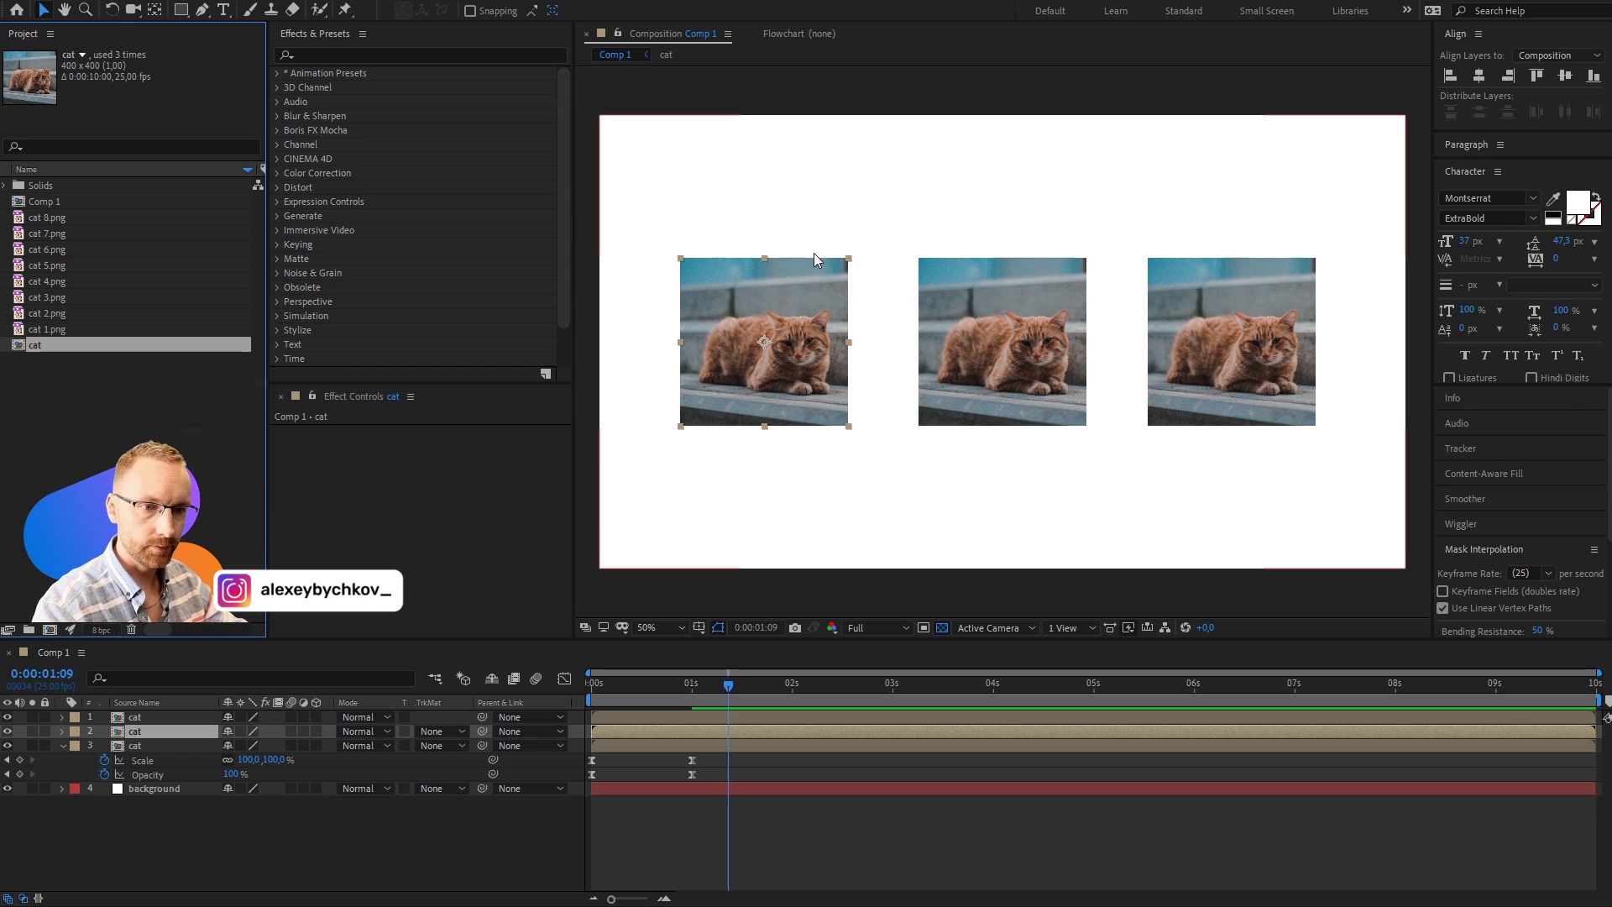
double_click(797, 301)
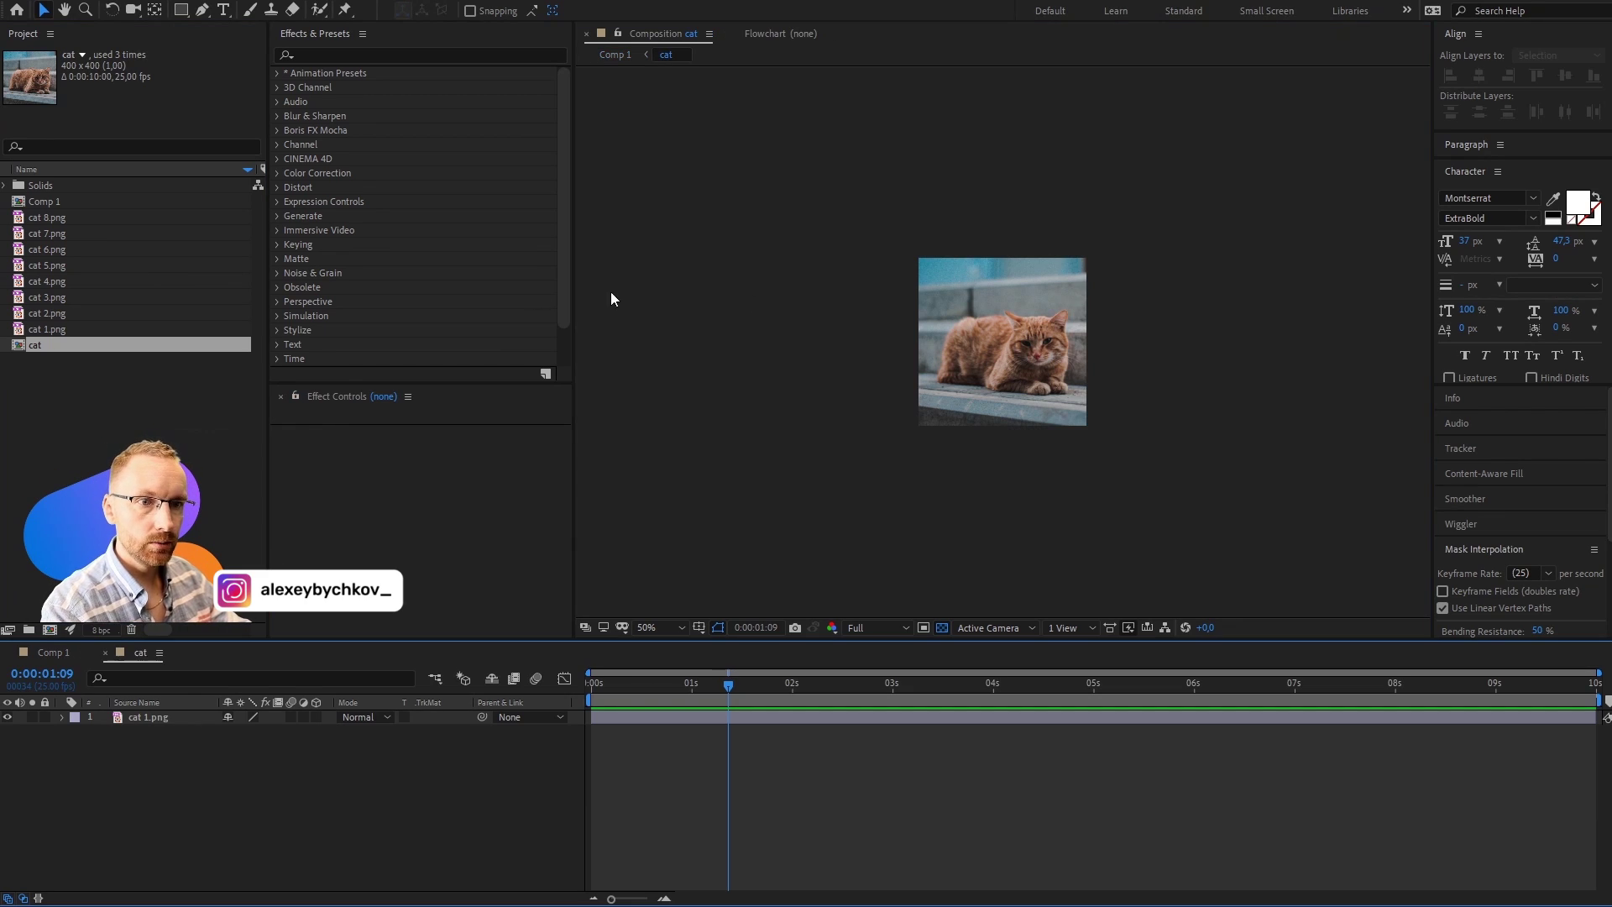
Step: Replace the cat precomp's cat 1.png source with cat 7.png, deleting an accidentally added layer
click(84, 235)
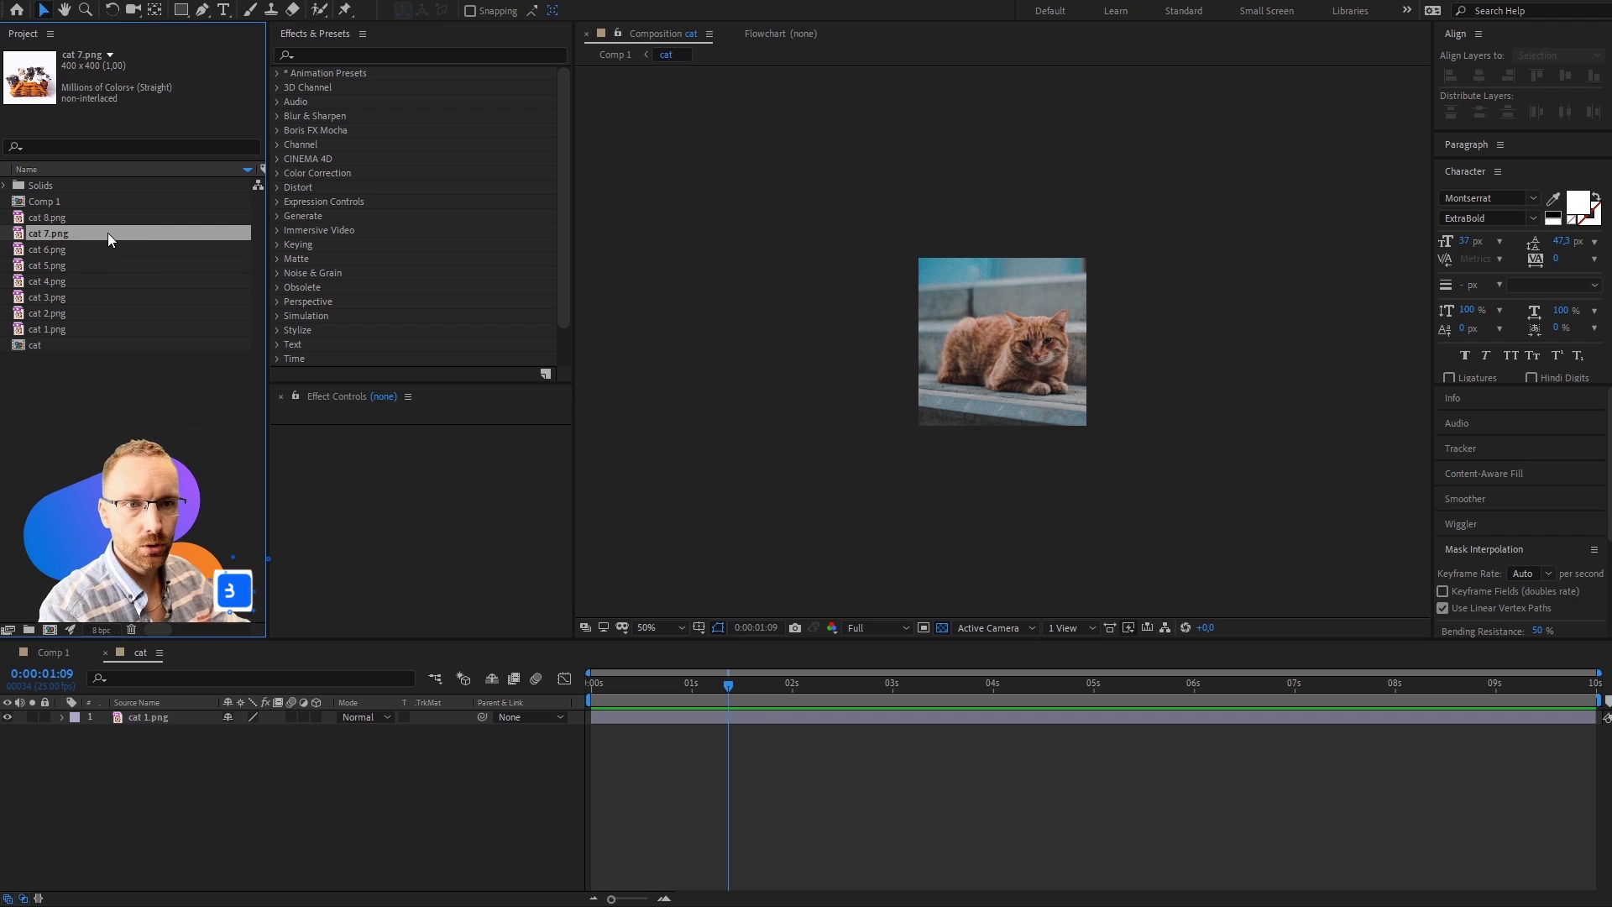
drag(104, 232, 1091, 405)
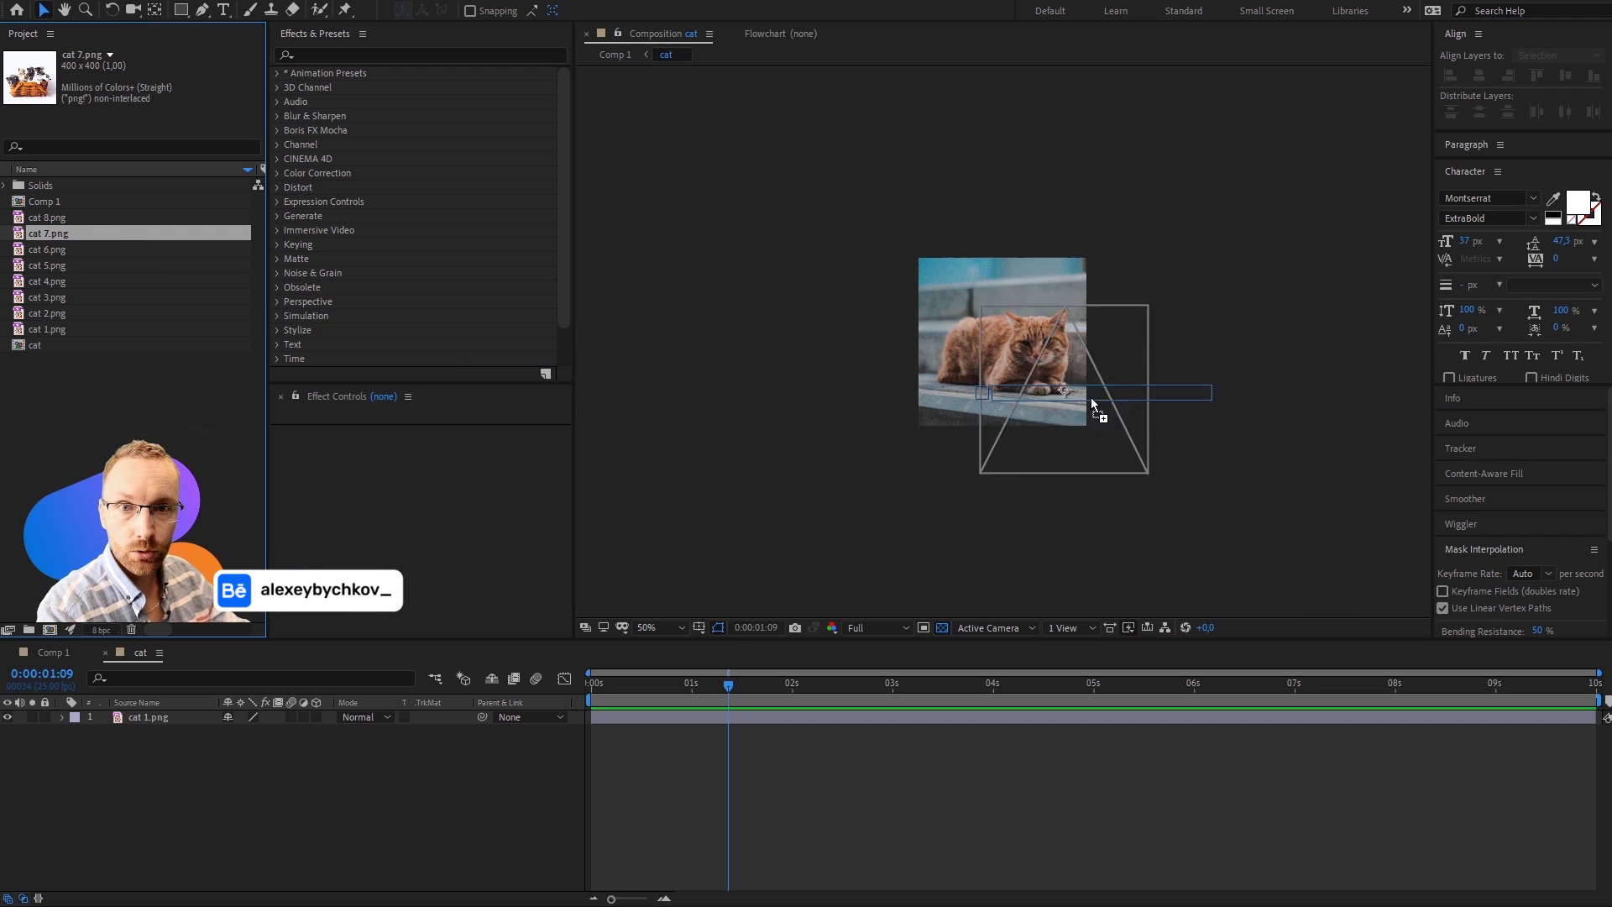
drag(1091, 405, 1049, 339)
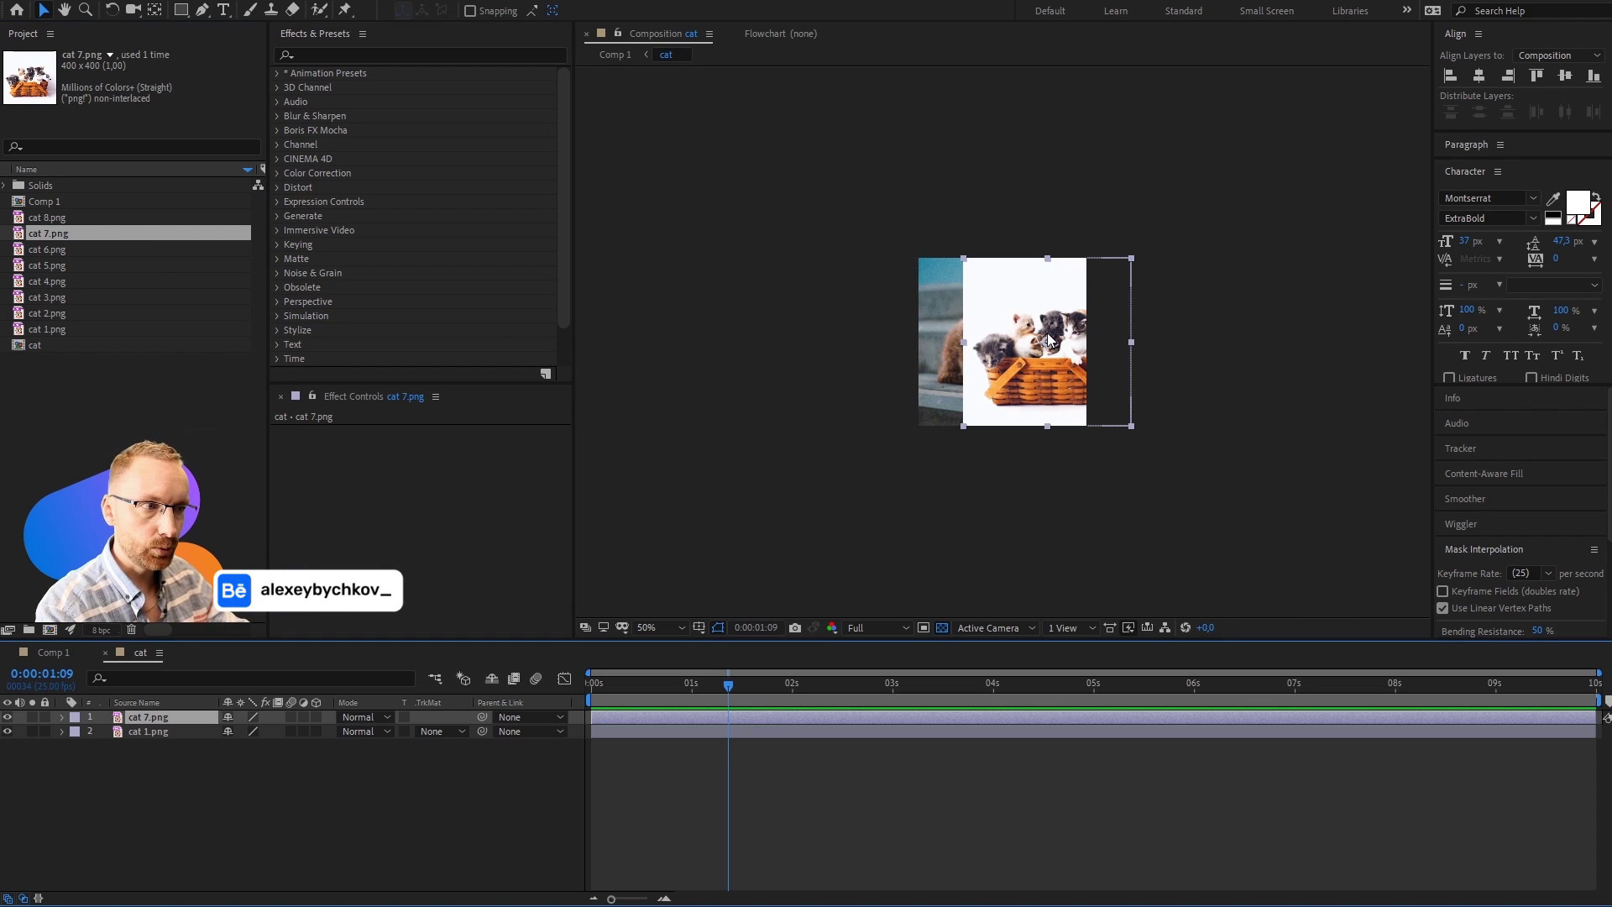
key(Delete)
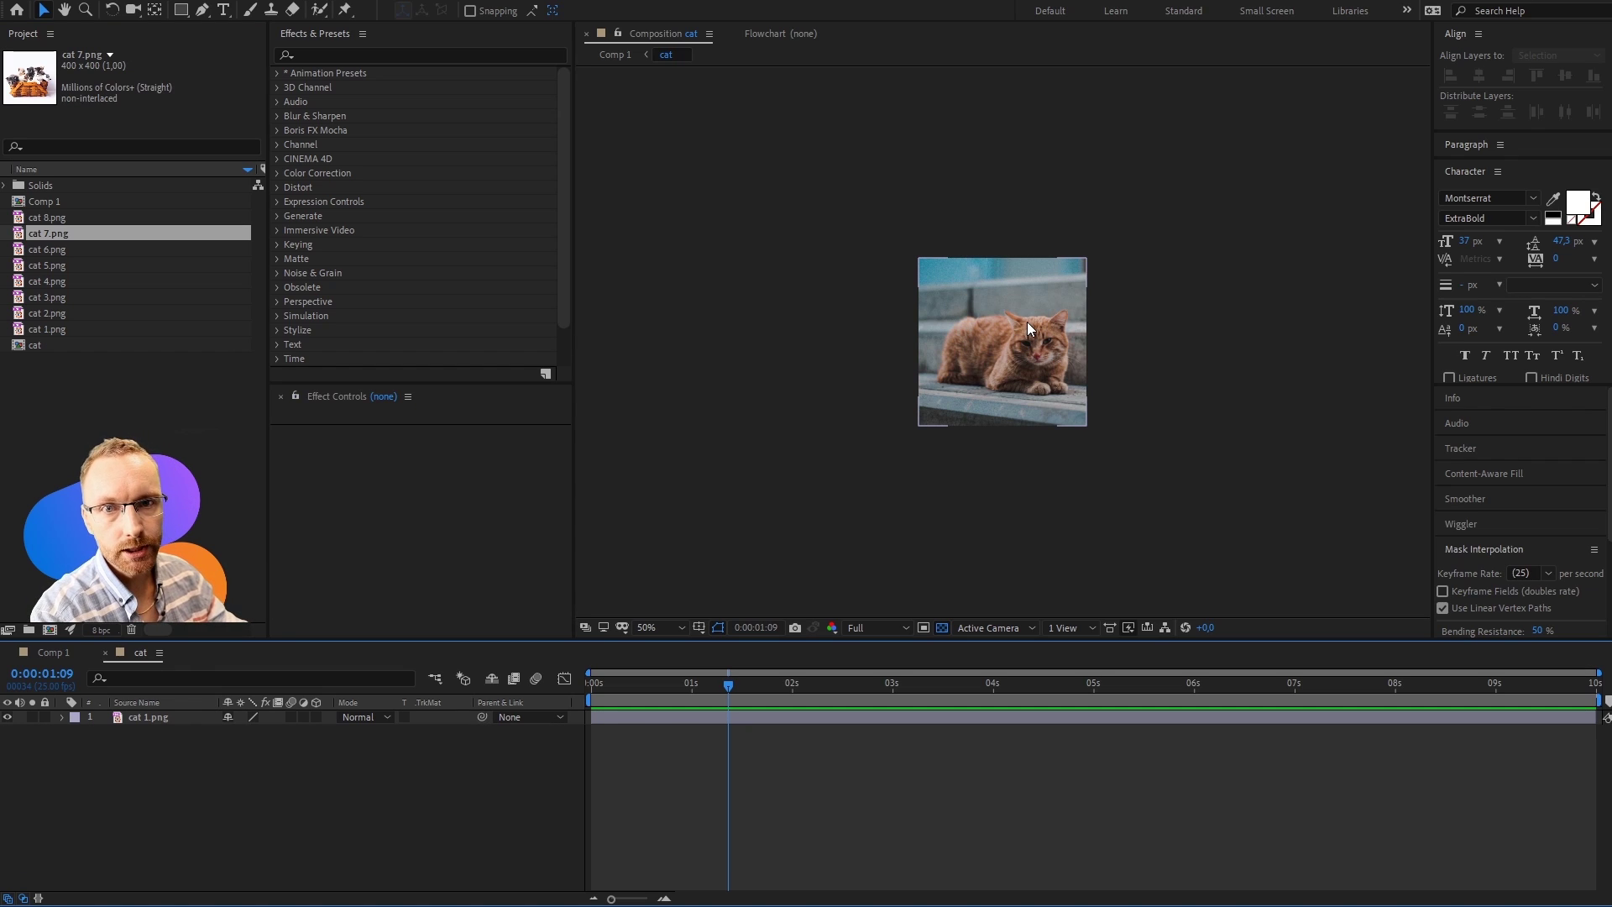
click(1025, 320)
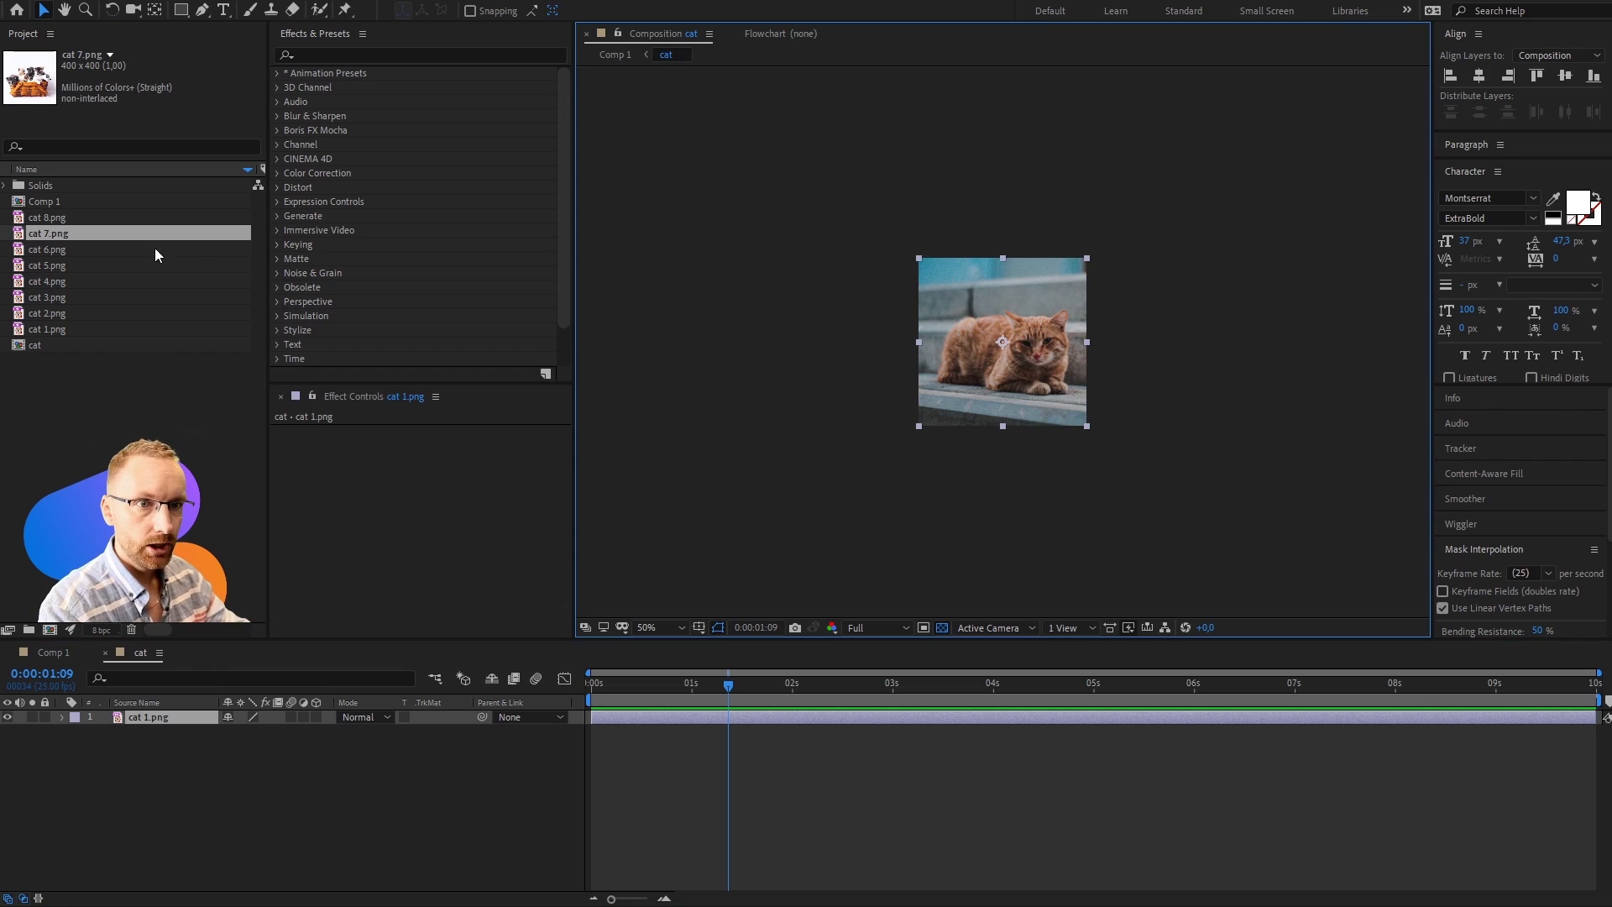
drag(113, 236, 962, 346)
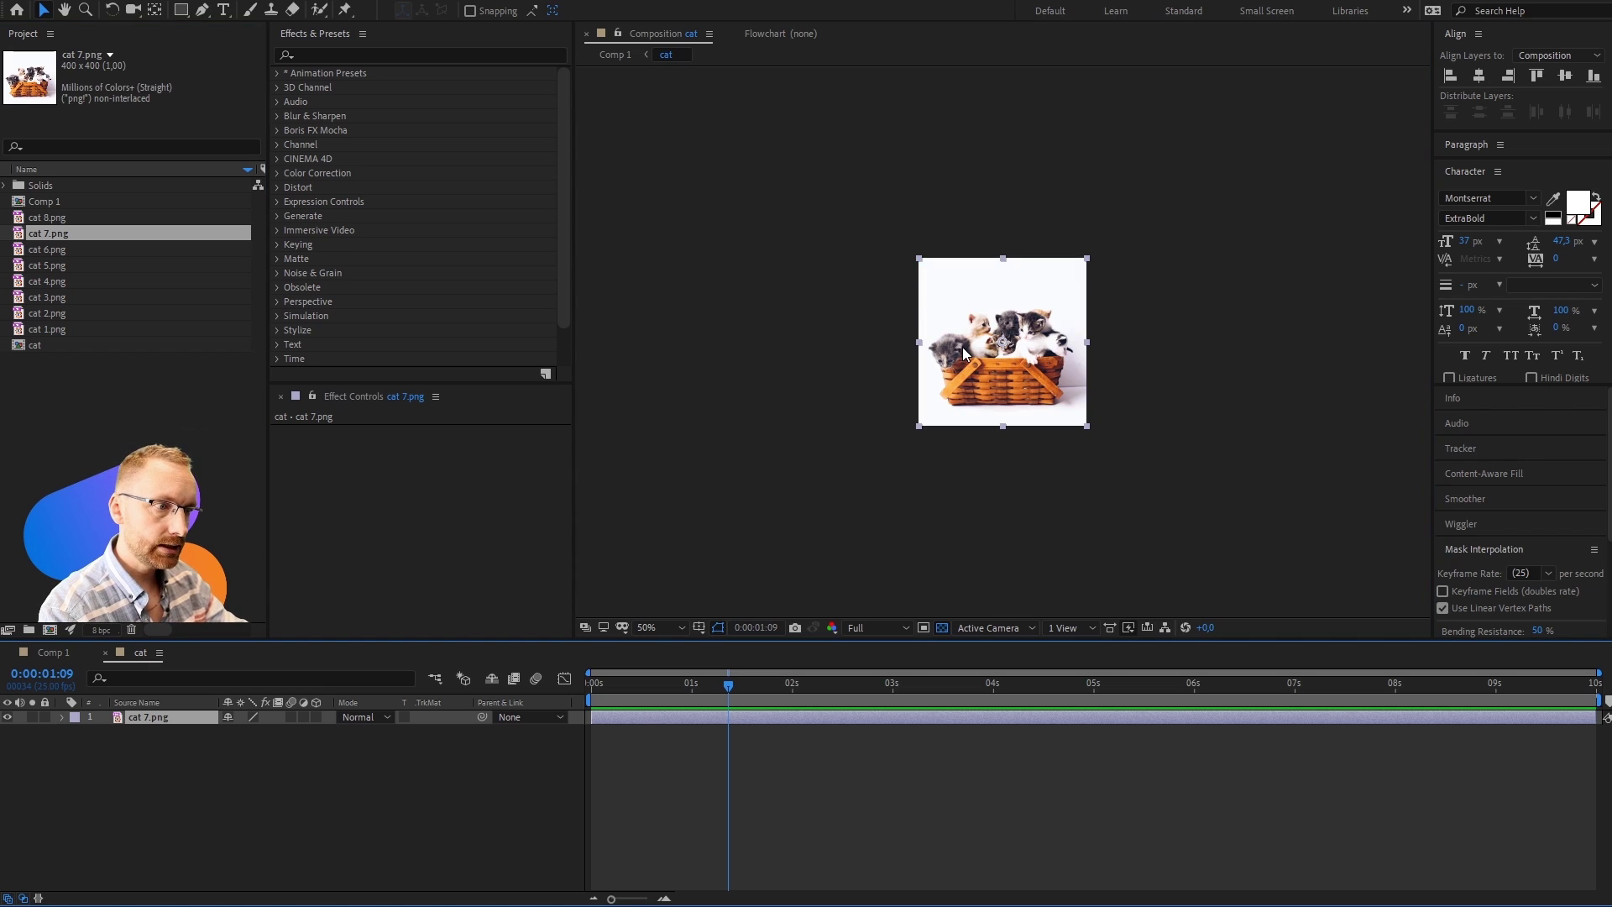
key(ctrl+w)
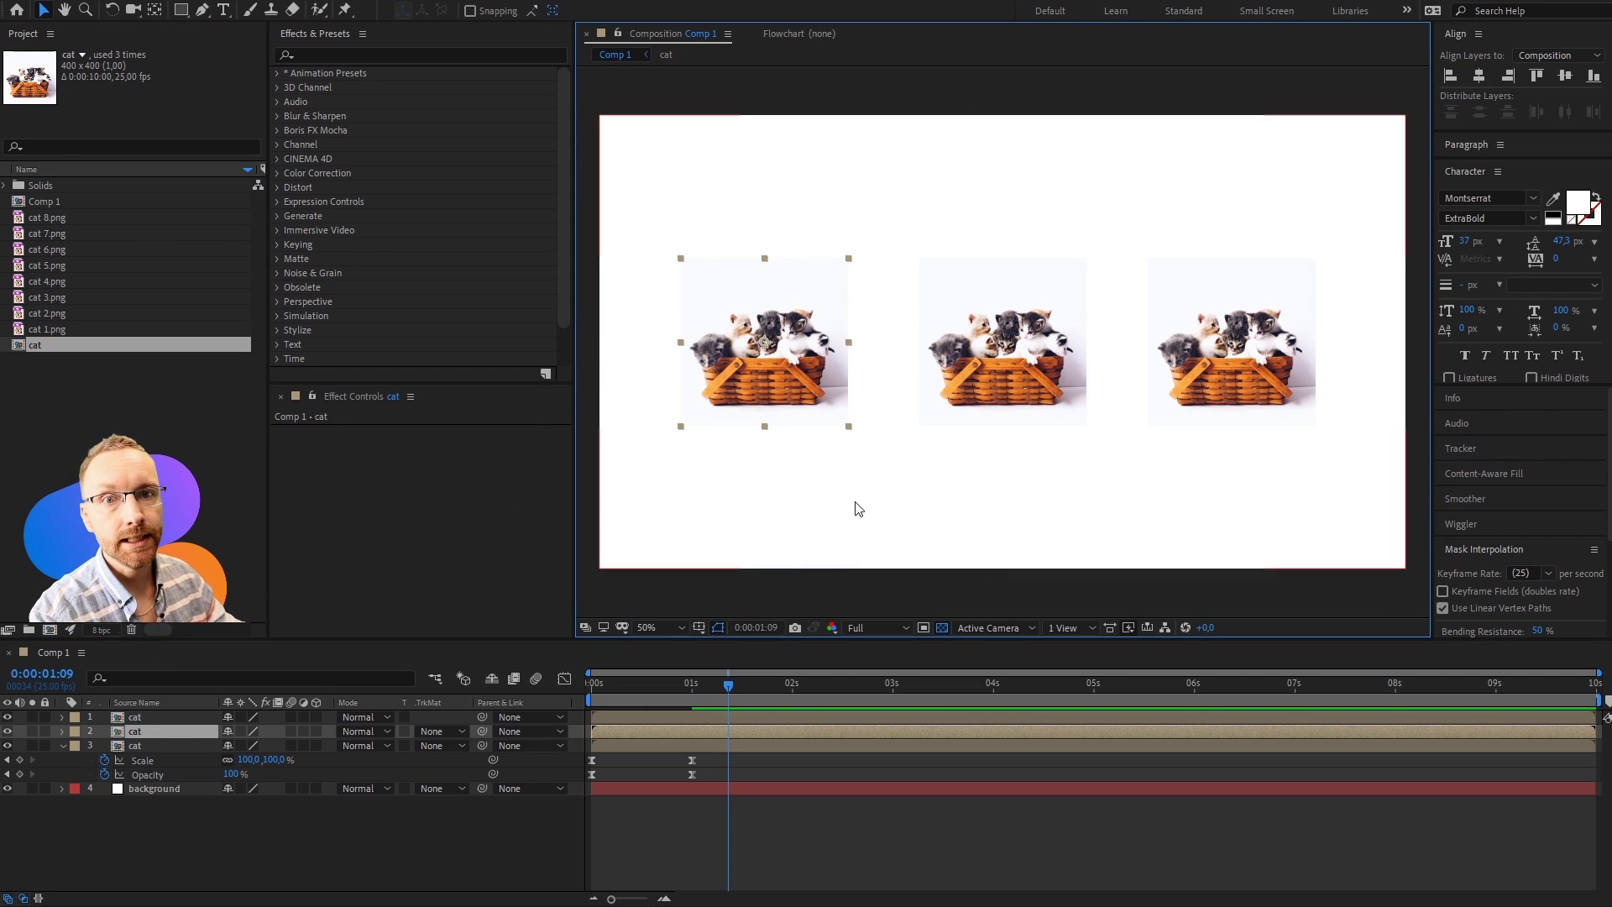
Step: Reopen and close the cat precomp several times to check the kittens show in Comp 1
double_click(154, 732)
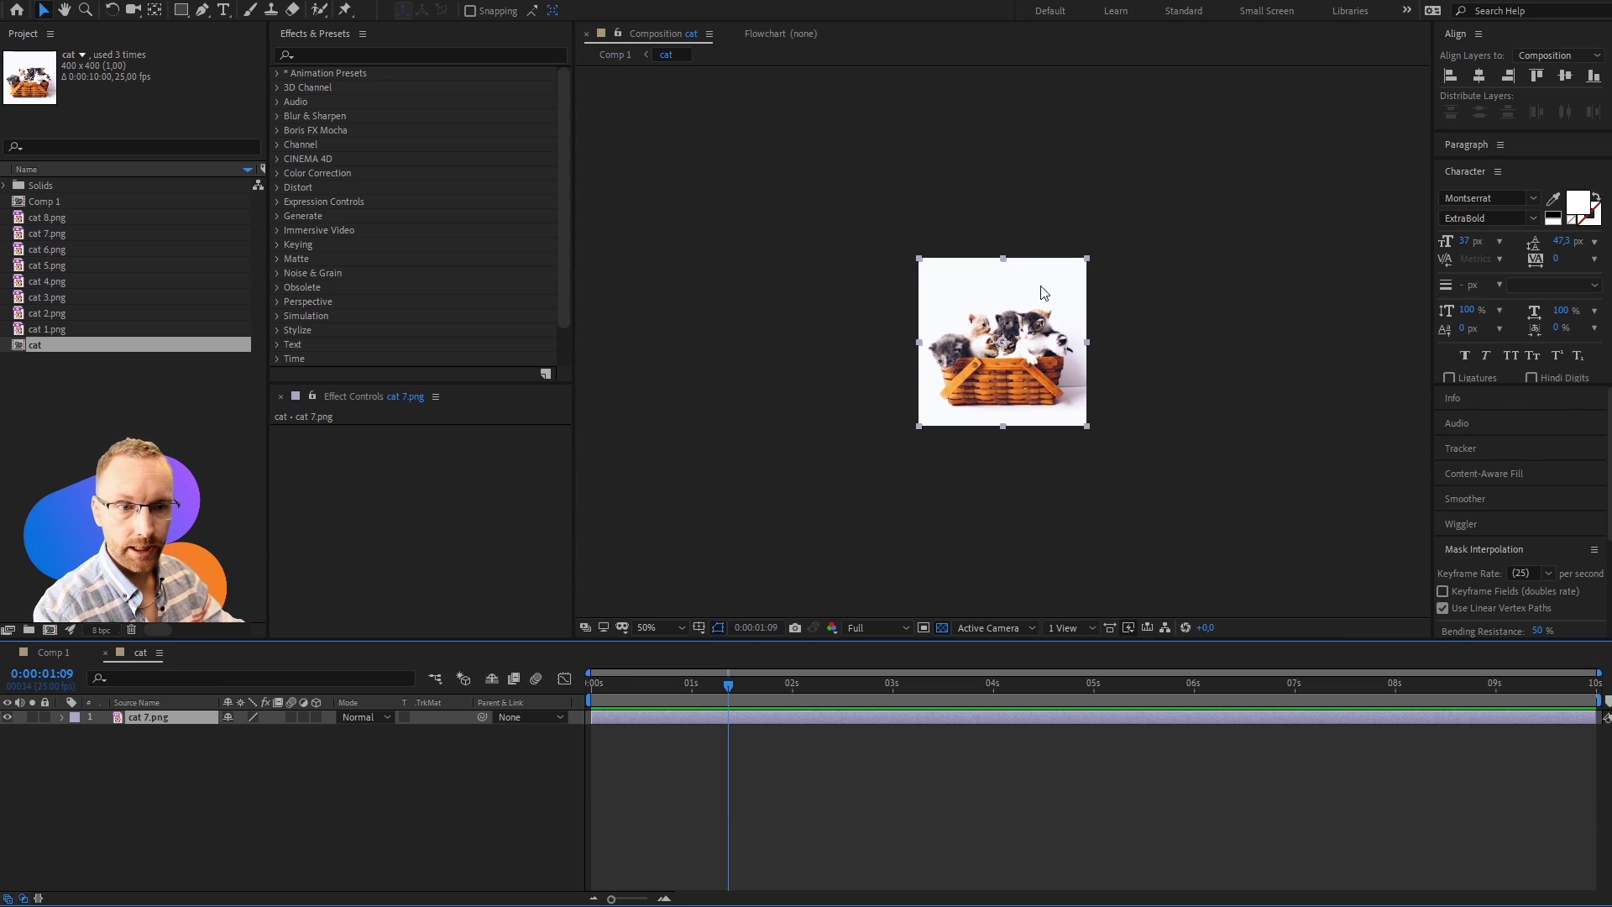
key(ctrl+w)
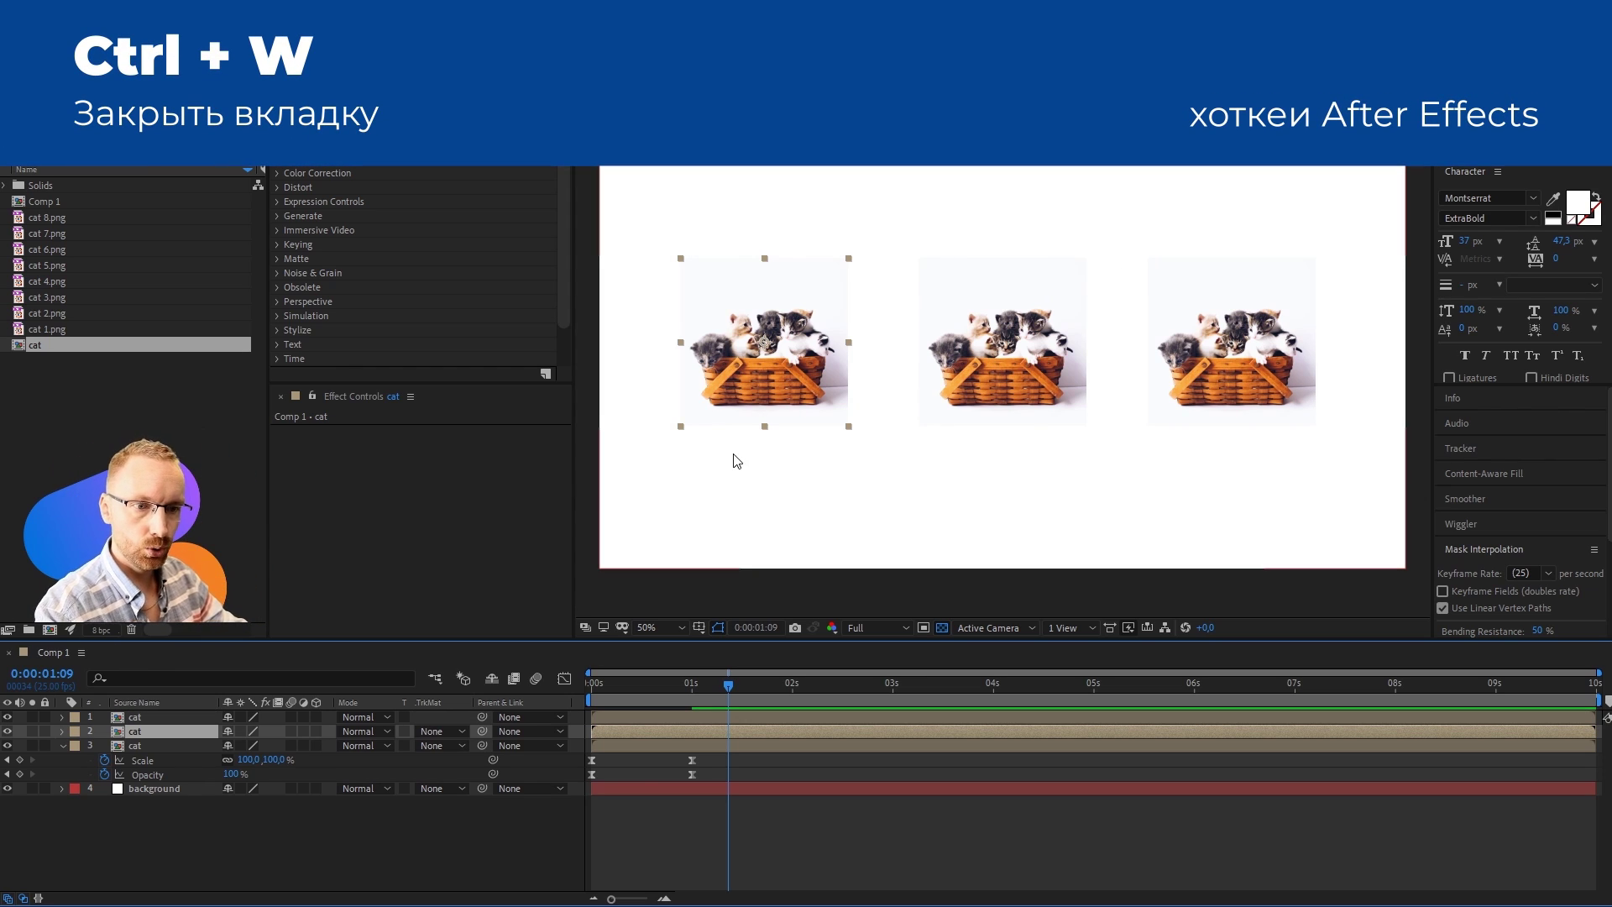
double_click(1002, 353)
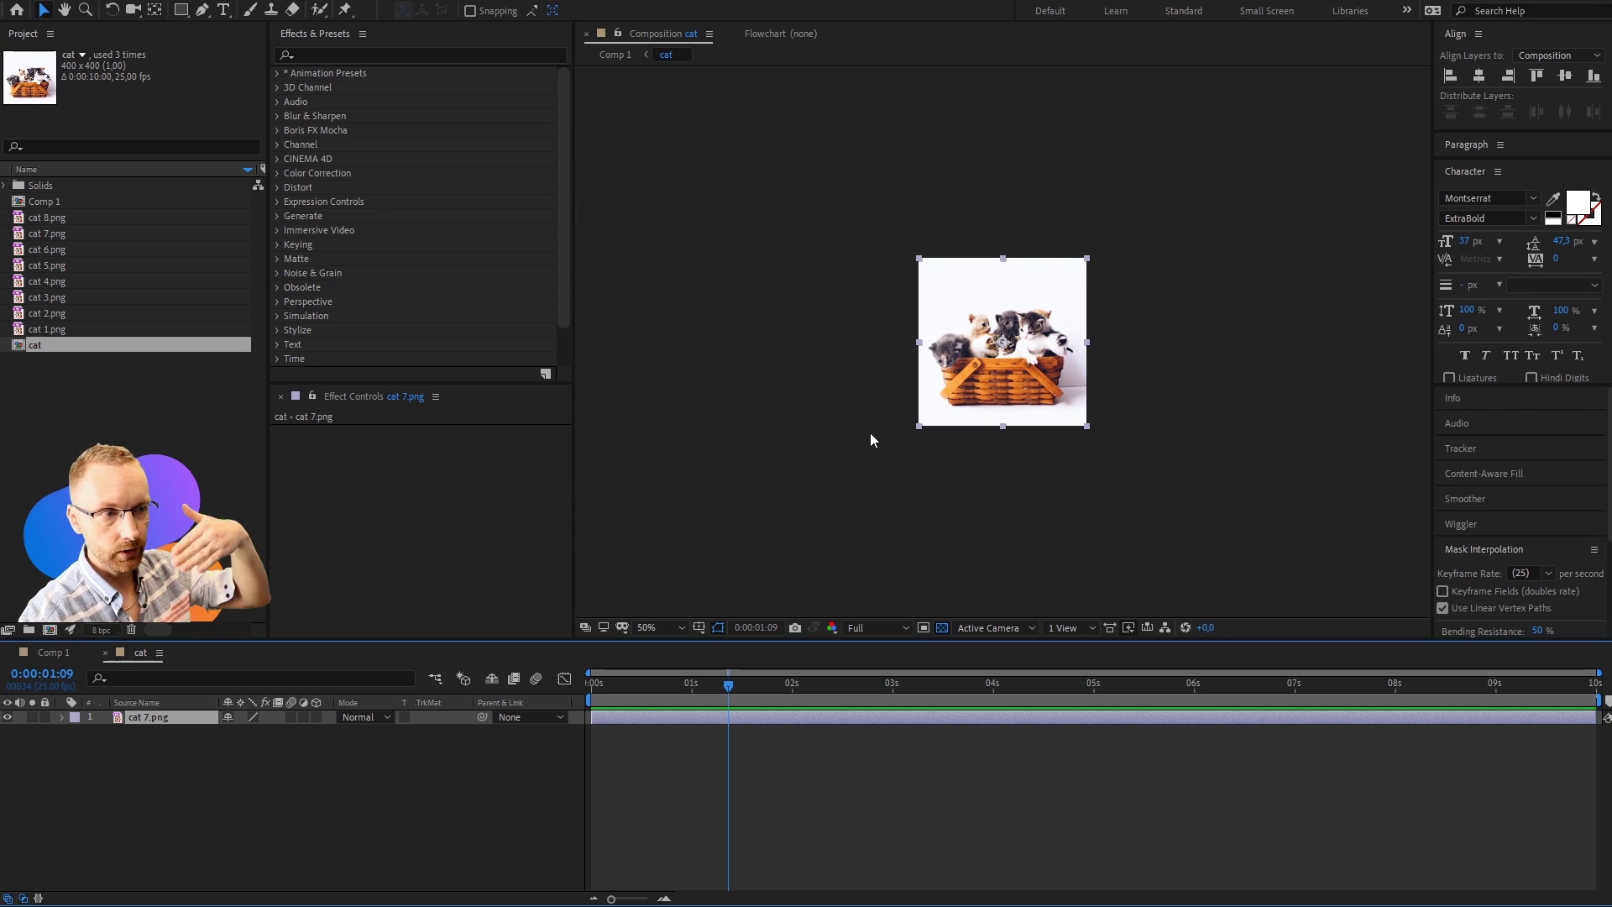
key(ctrl+w)
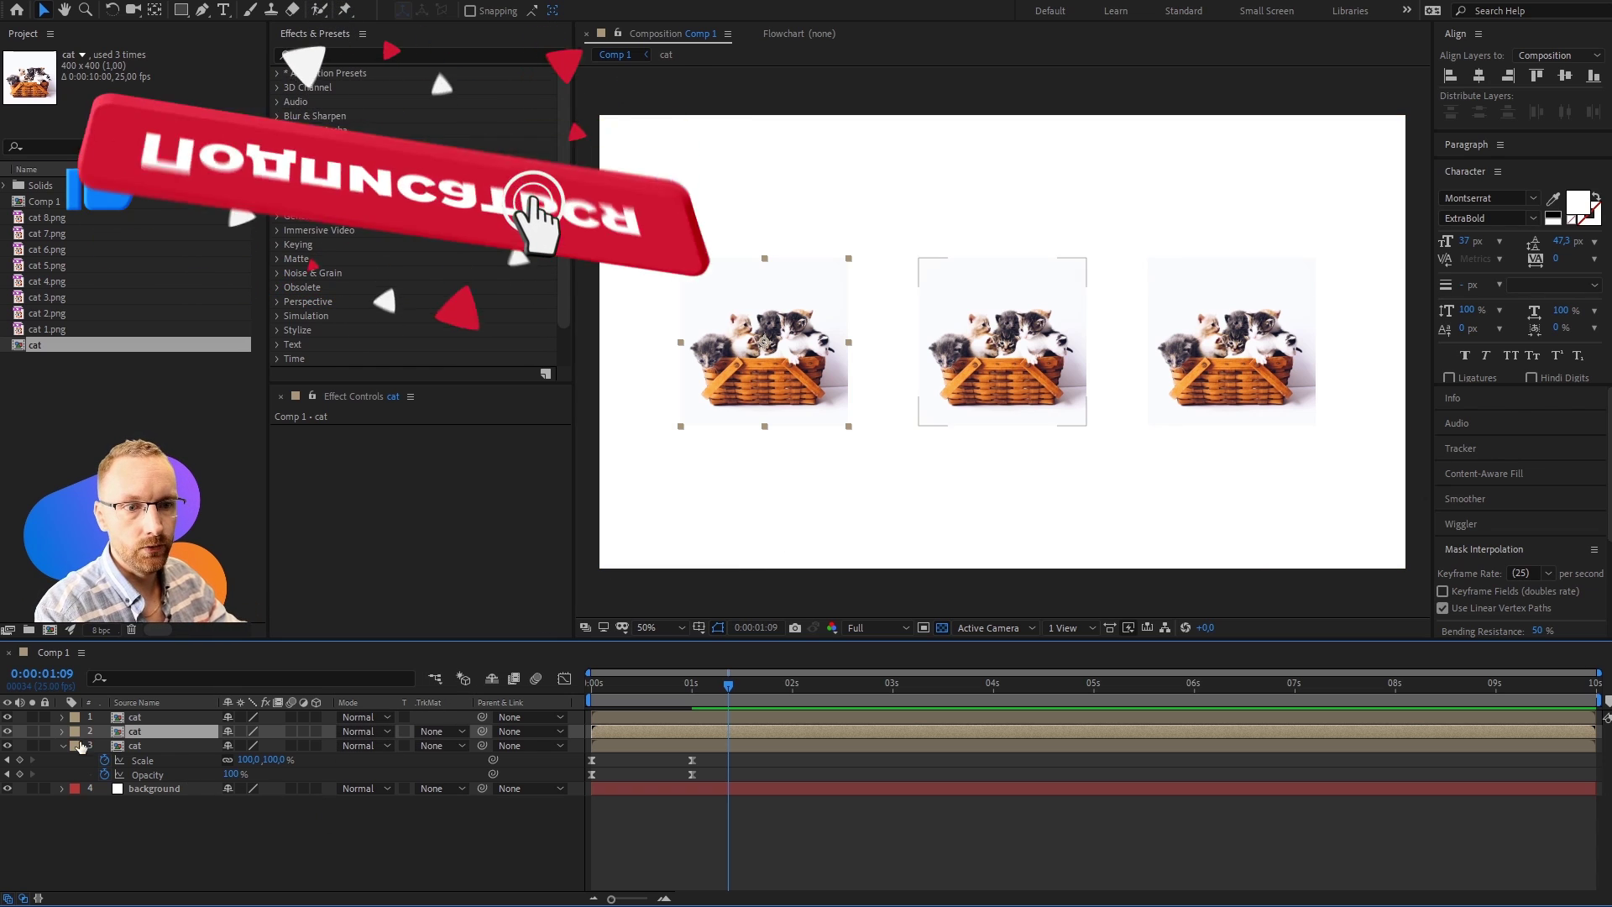
double_click(148, 732)
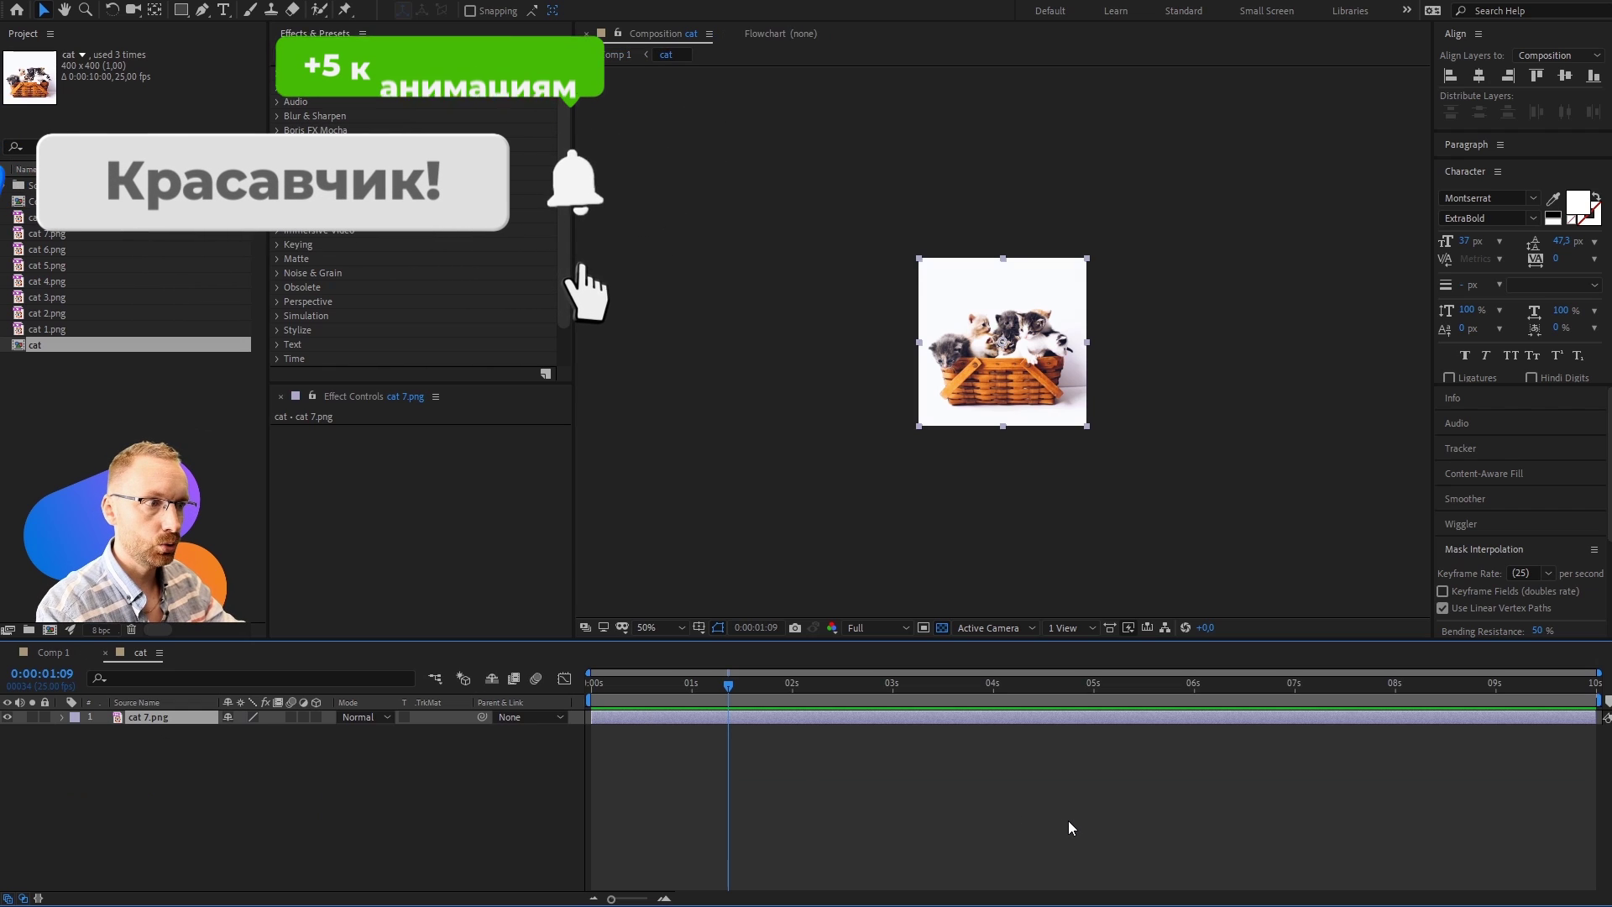
key(ctrl+w)
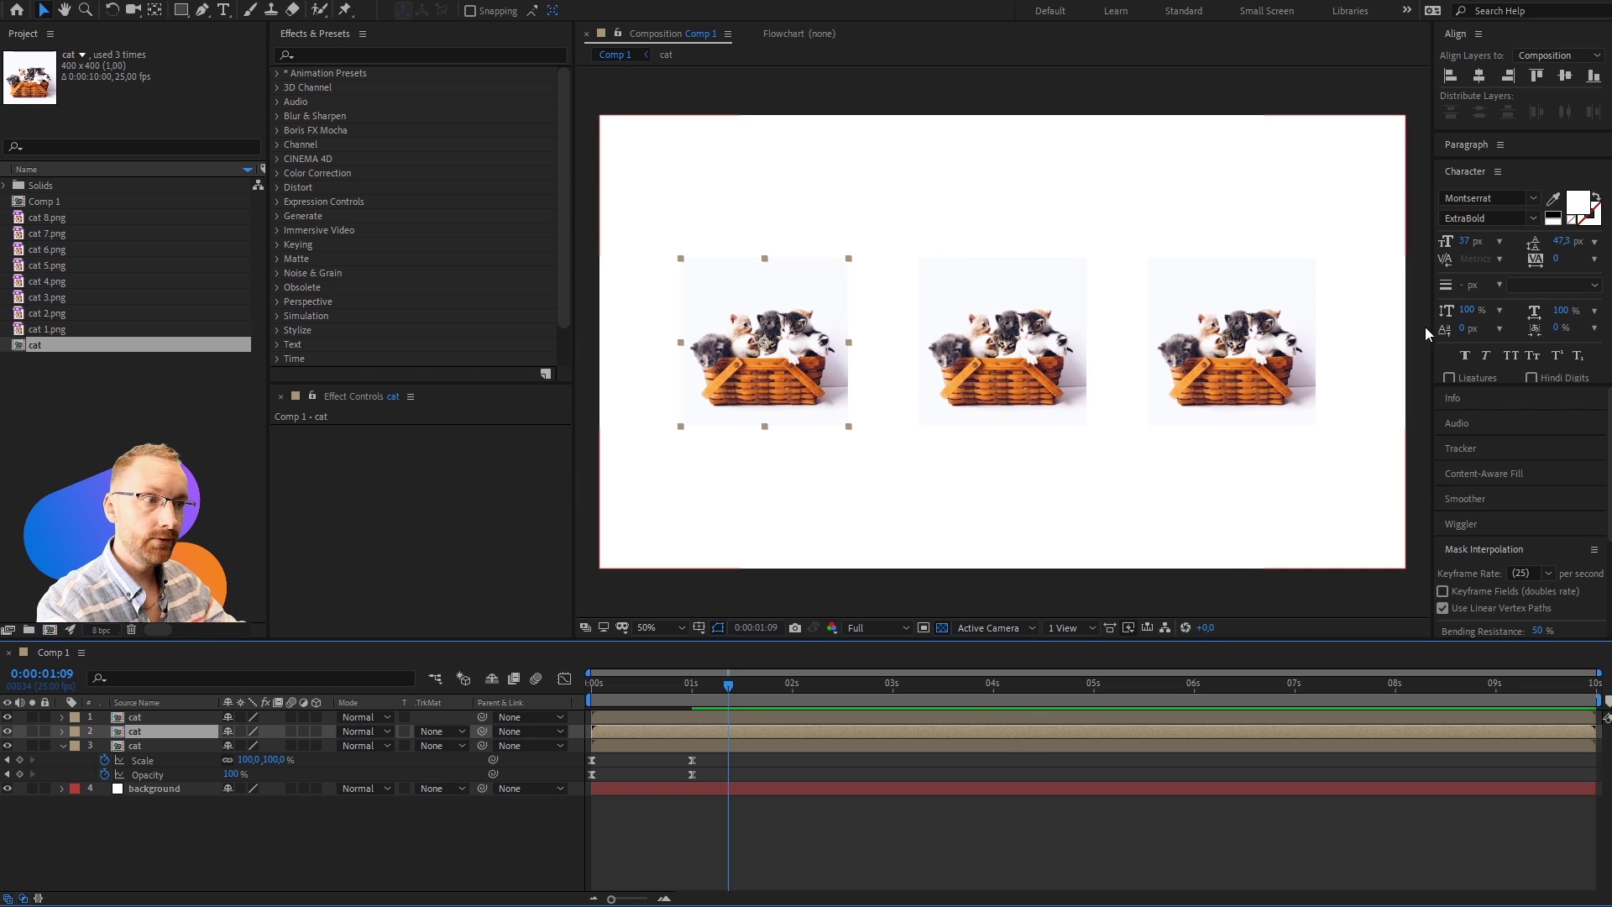
Step: Replace the cat precomp's image with cat 4.png and return to Comp 1
double_click(1252, 385)
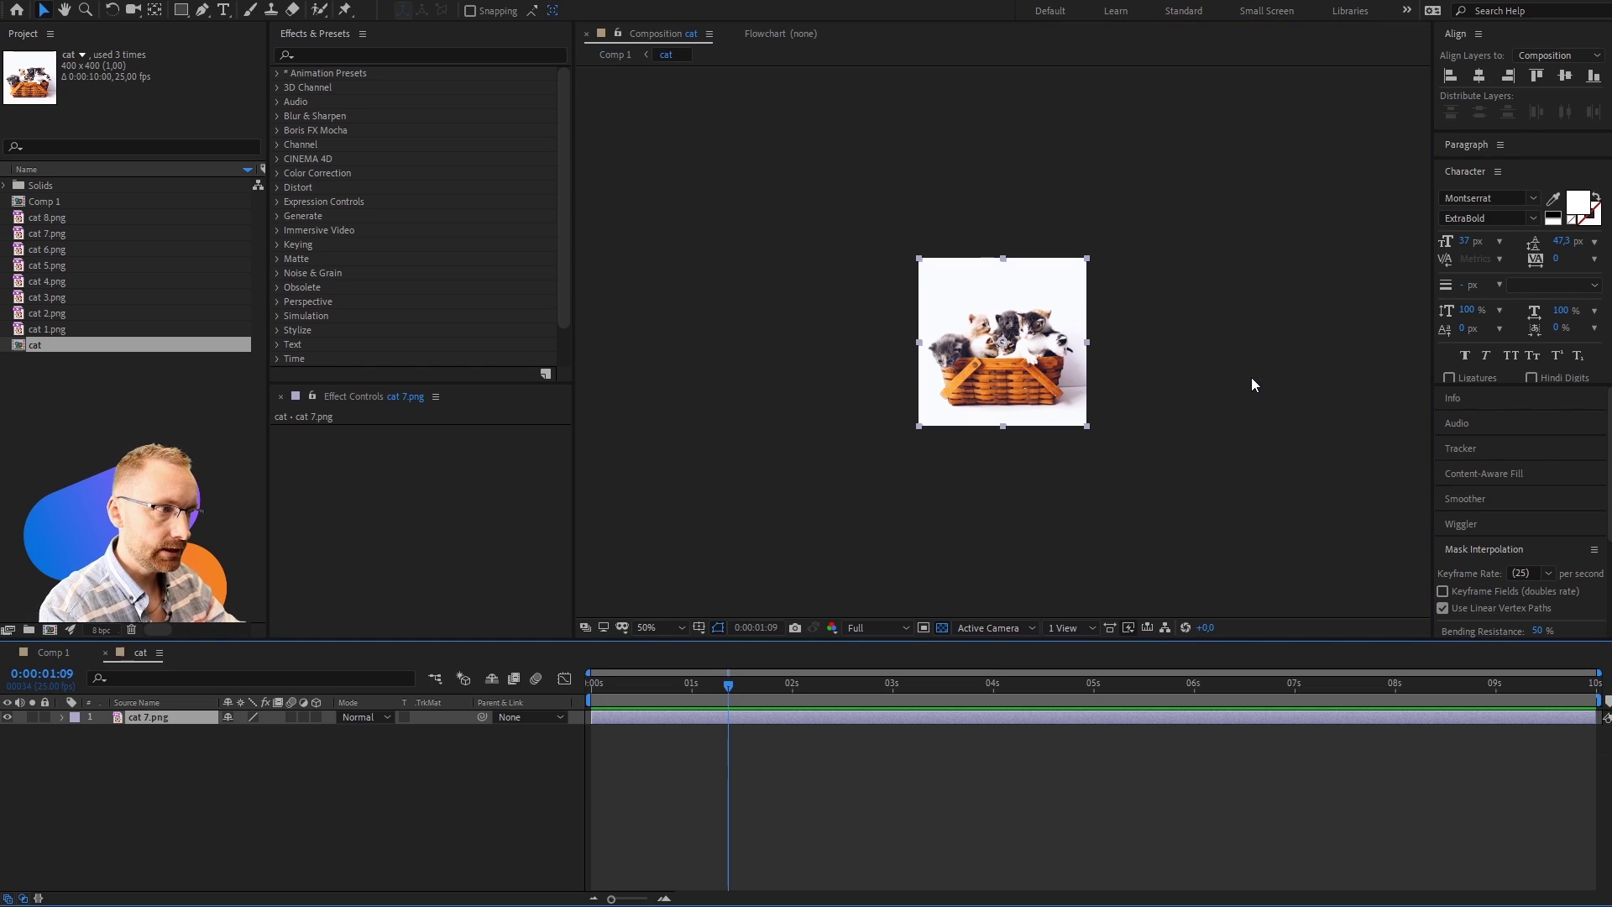
click(101, 218)
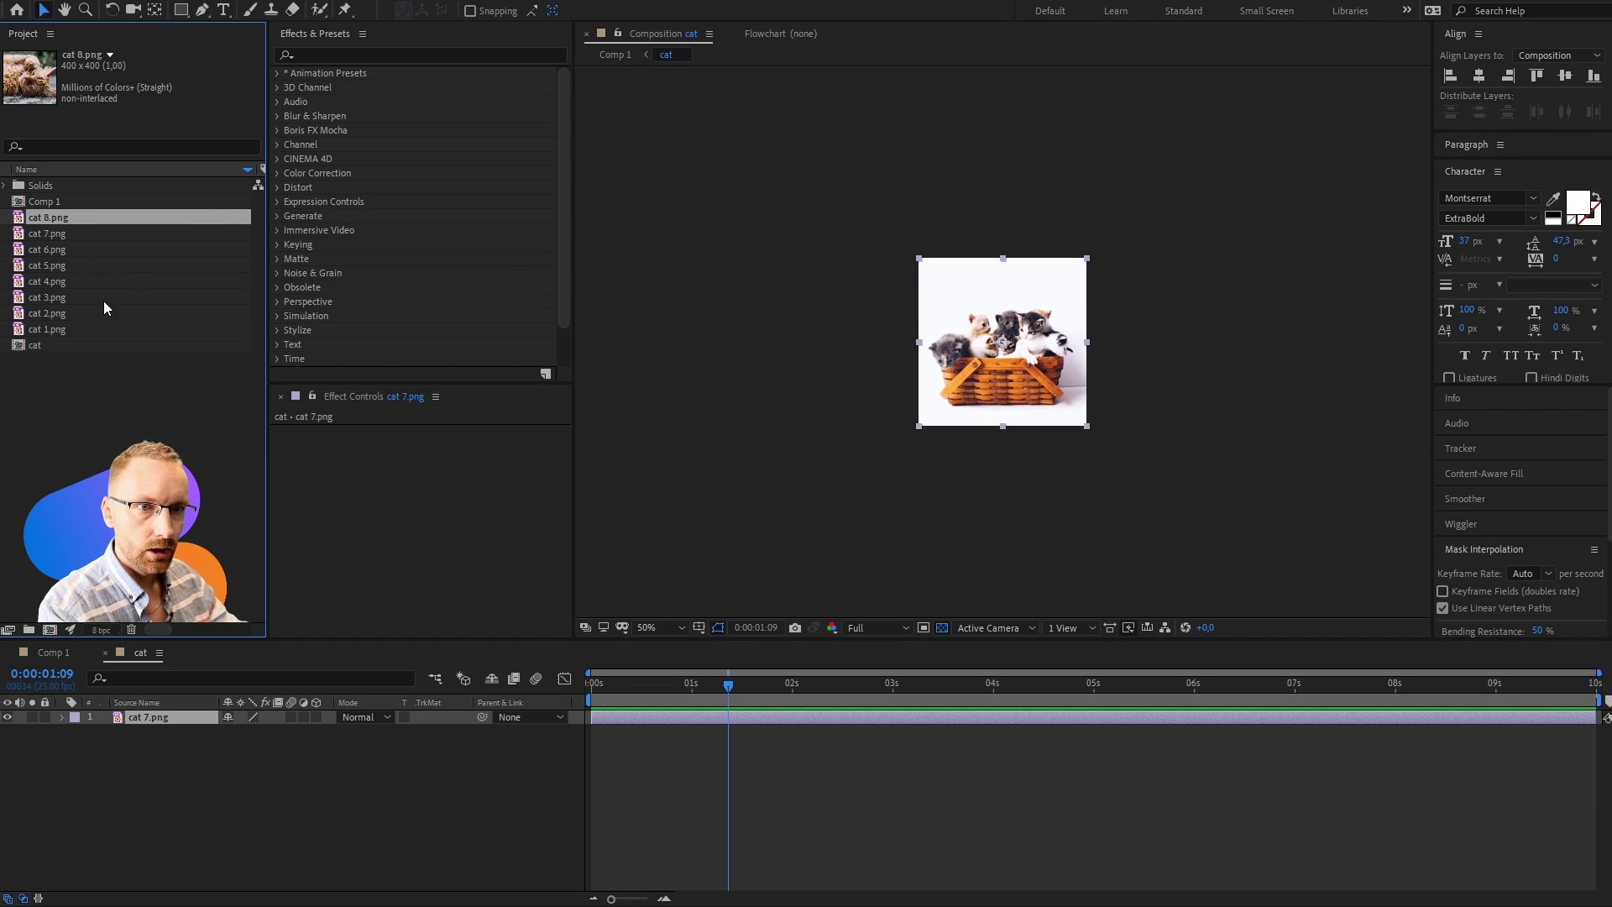
click(75, 280)
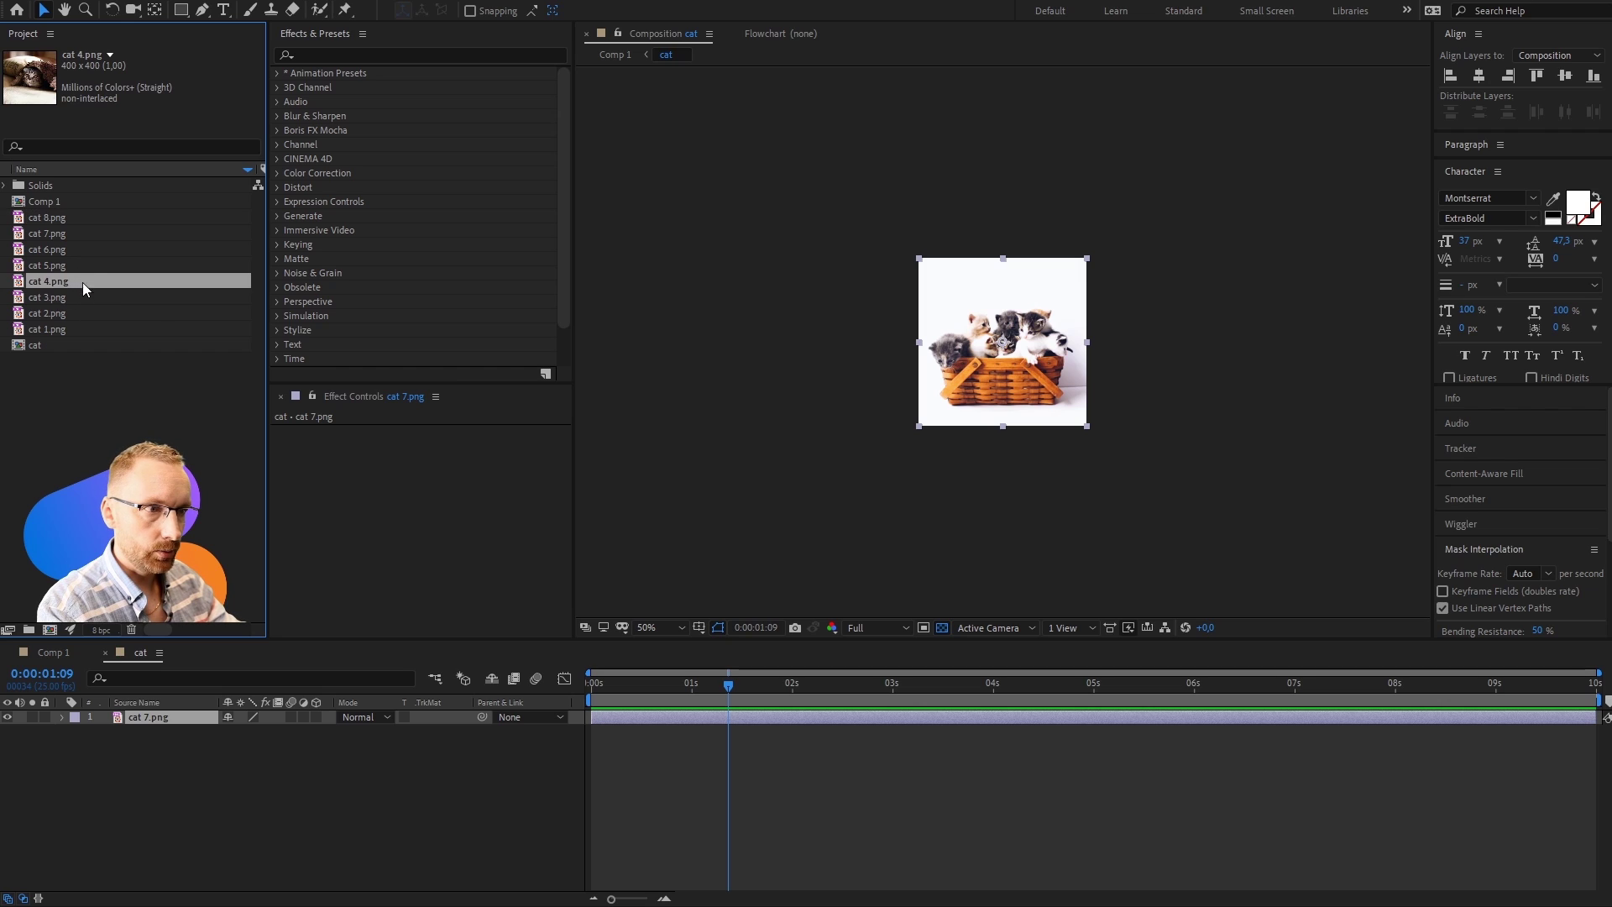
drag(89, 280, 1001, 383)
key(ctrl+w)
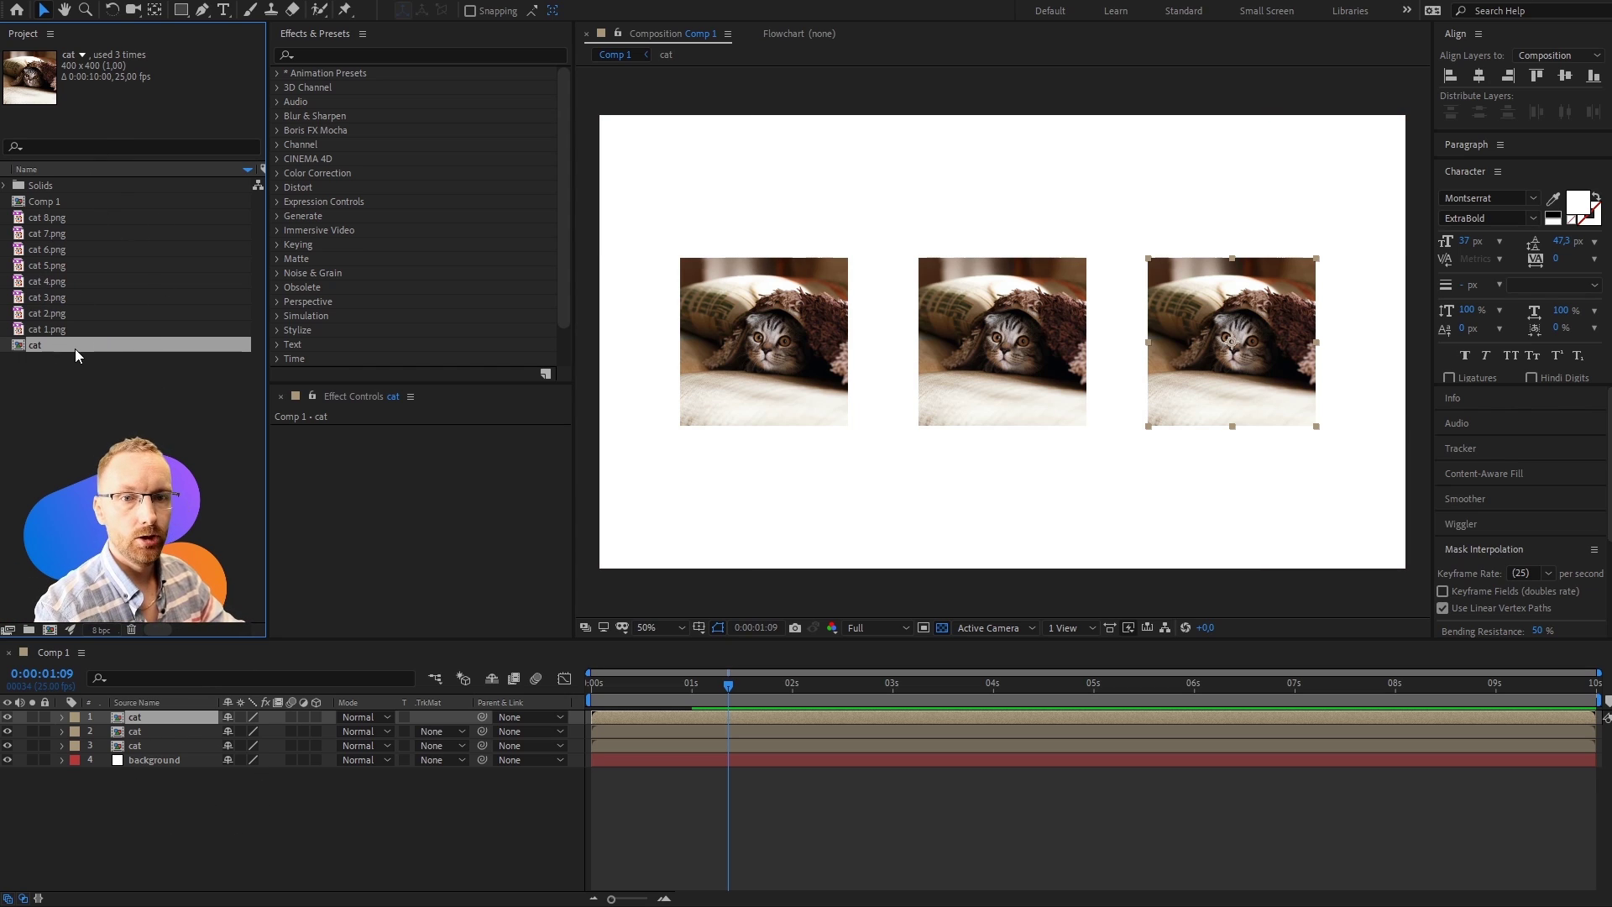
Step: Duplicate the cat precomp as cat 2, undoing an accidental extra cat layer
key(ctrl+d)
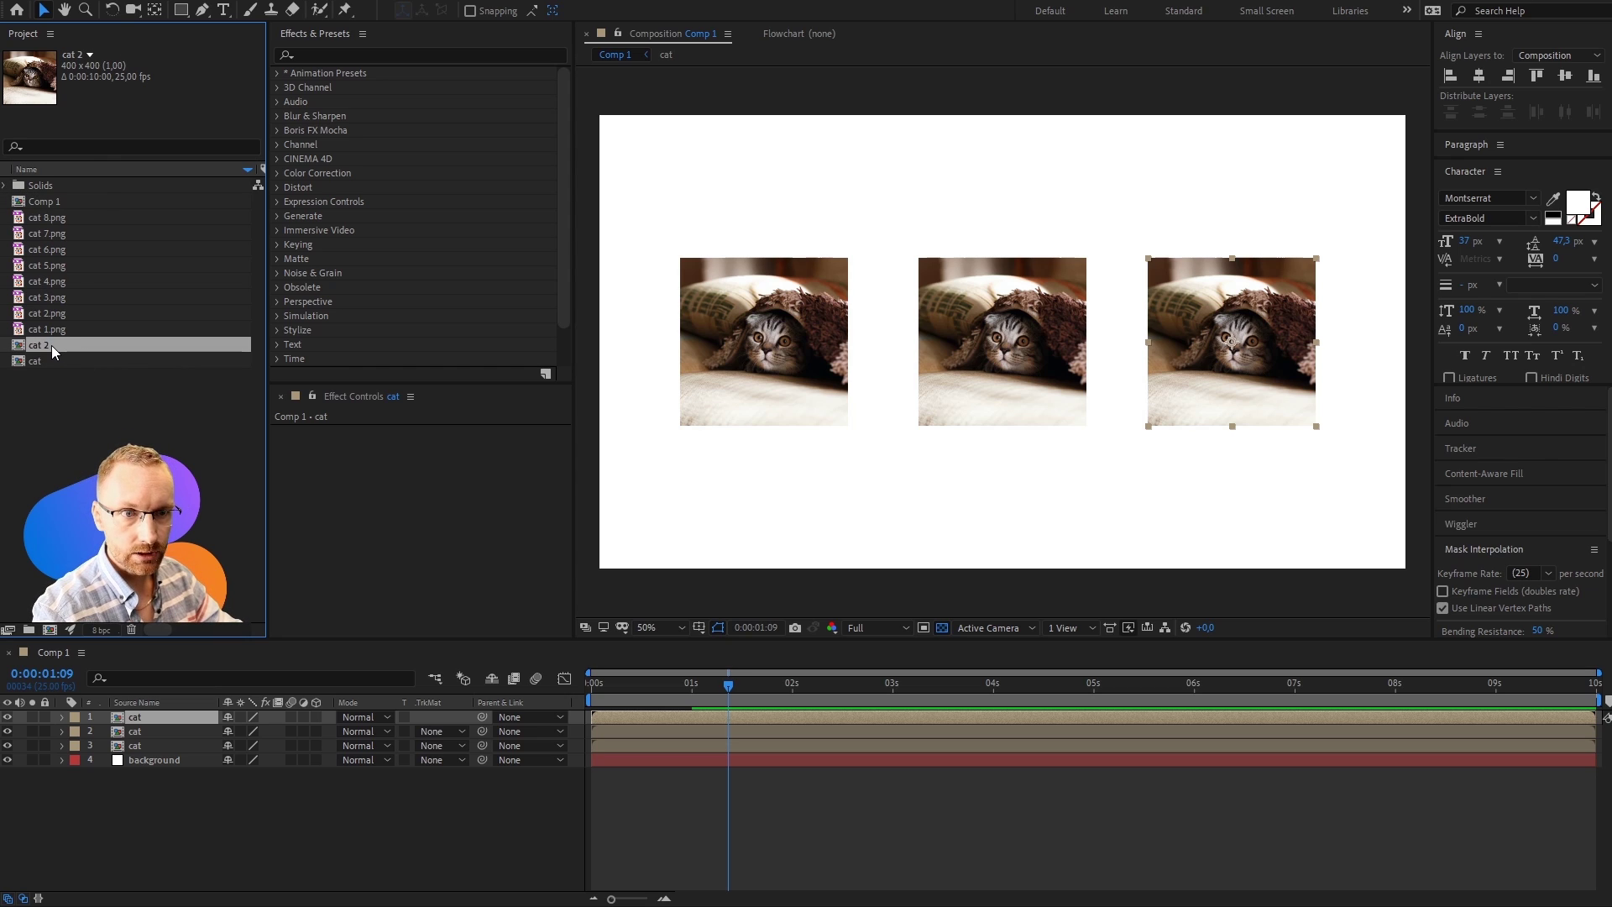
click(163, 746)
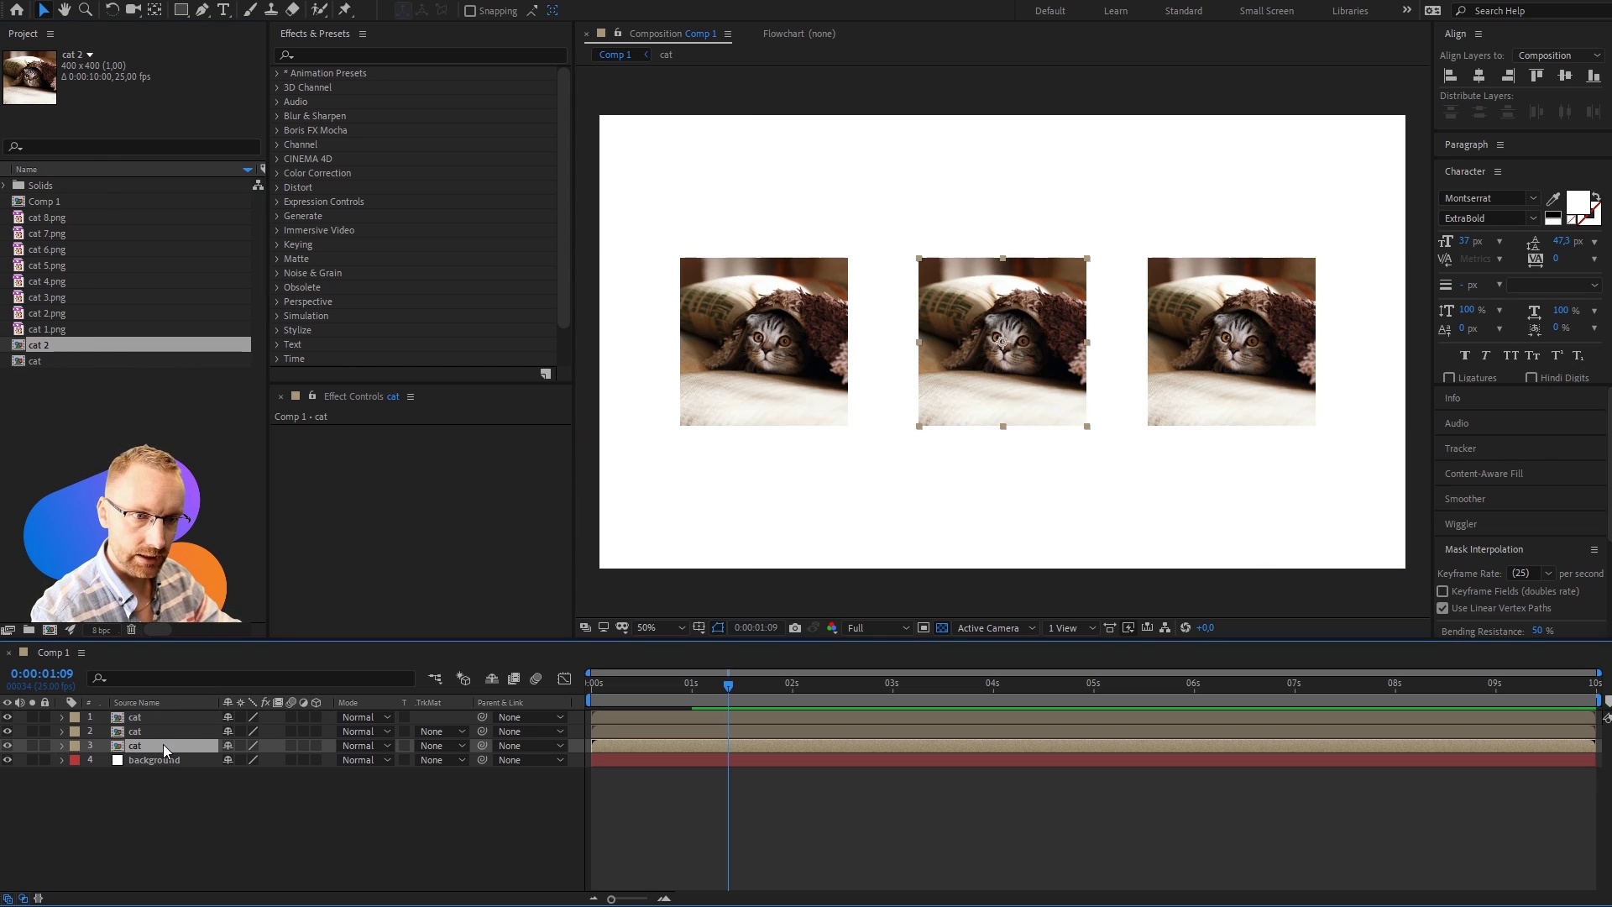
key(ctrl+d)
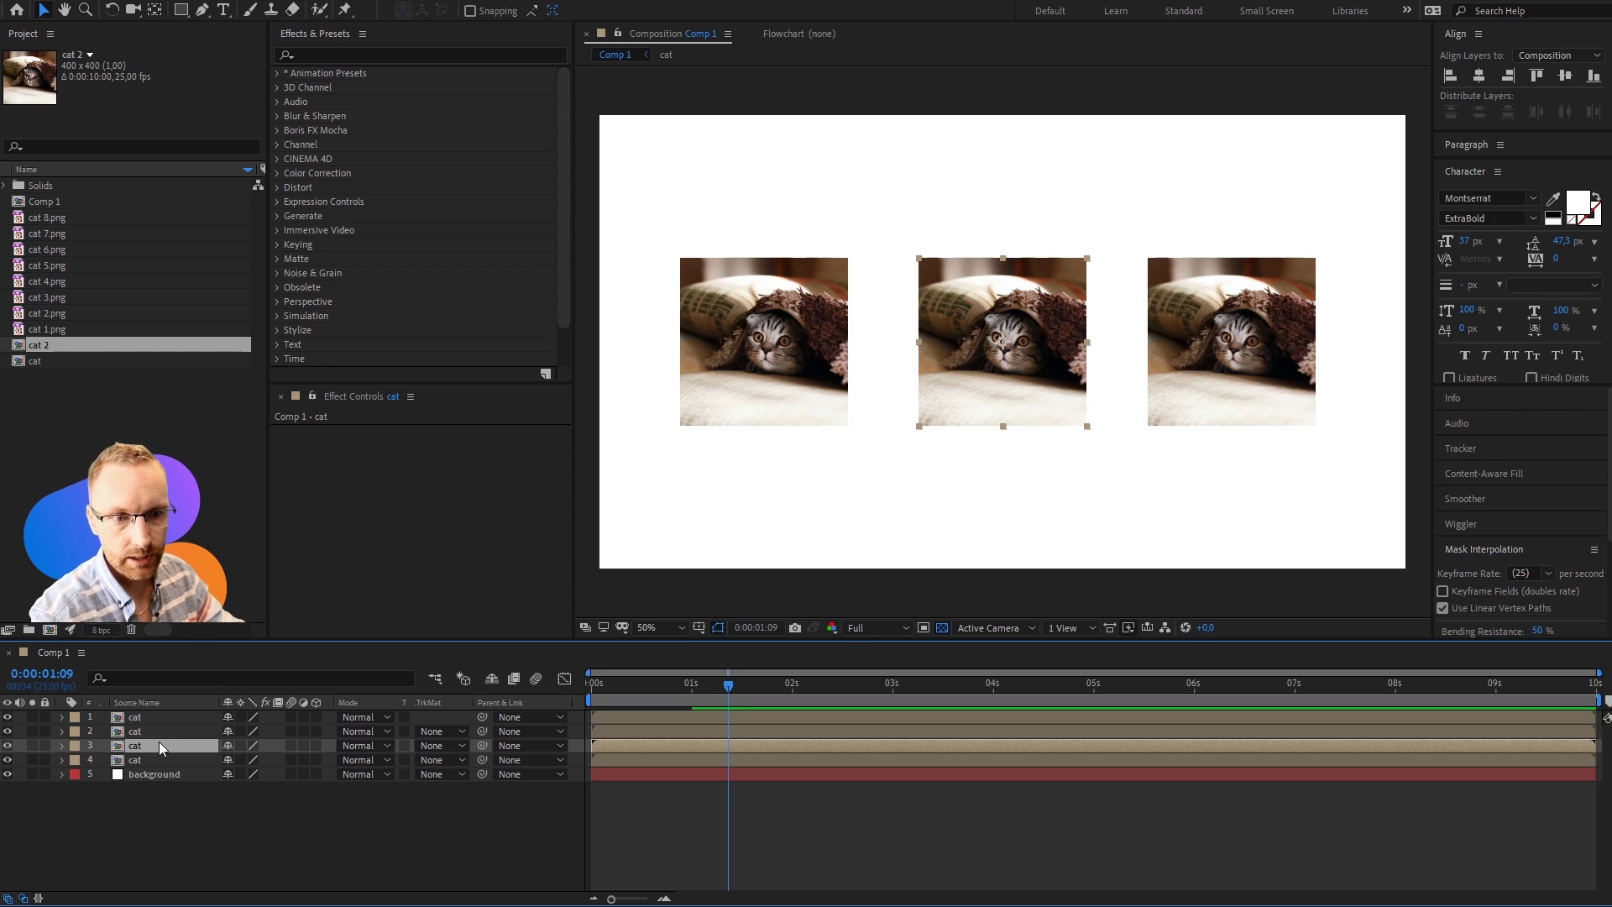
key(ctrl+z)
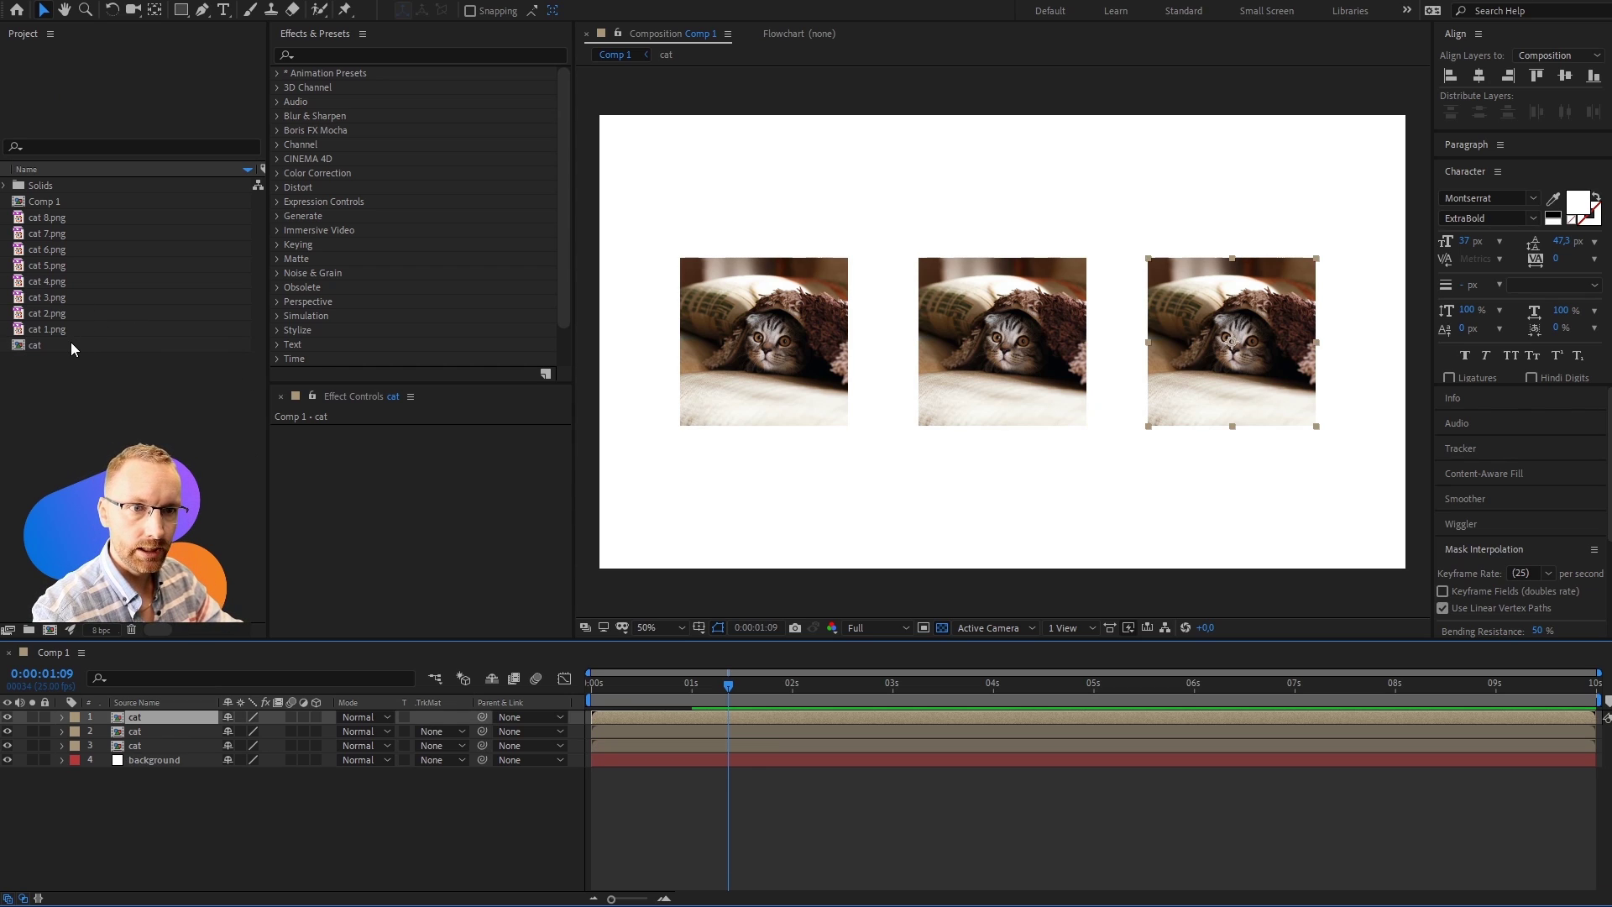
Step: Make trial comp duplicates, then delete them and the added cat 4 layer, keeping only cat 2
click(70, 341)
key(ctrl+d)
key(ctrl+d)
key(ctrl+d)
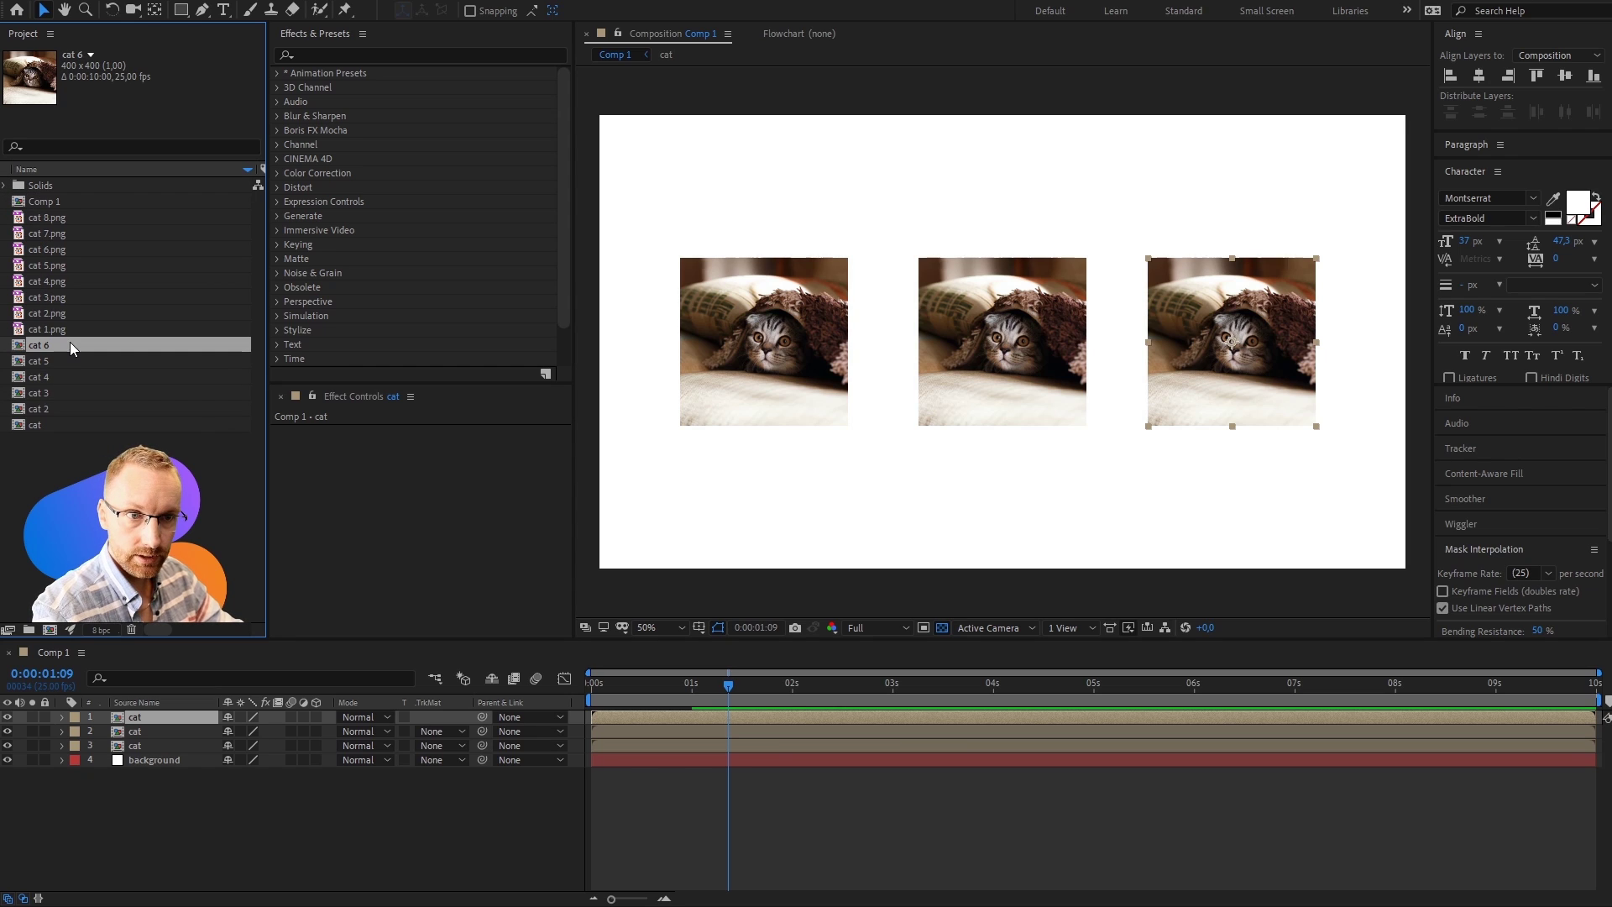
key(ctrl+d)
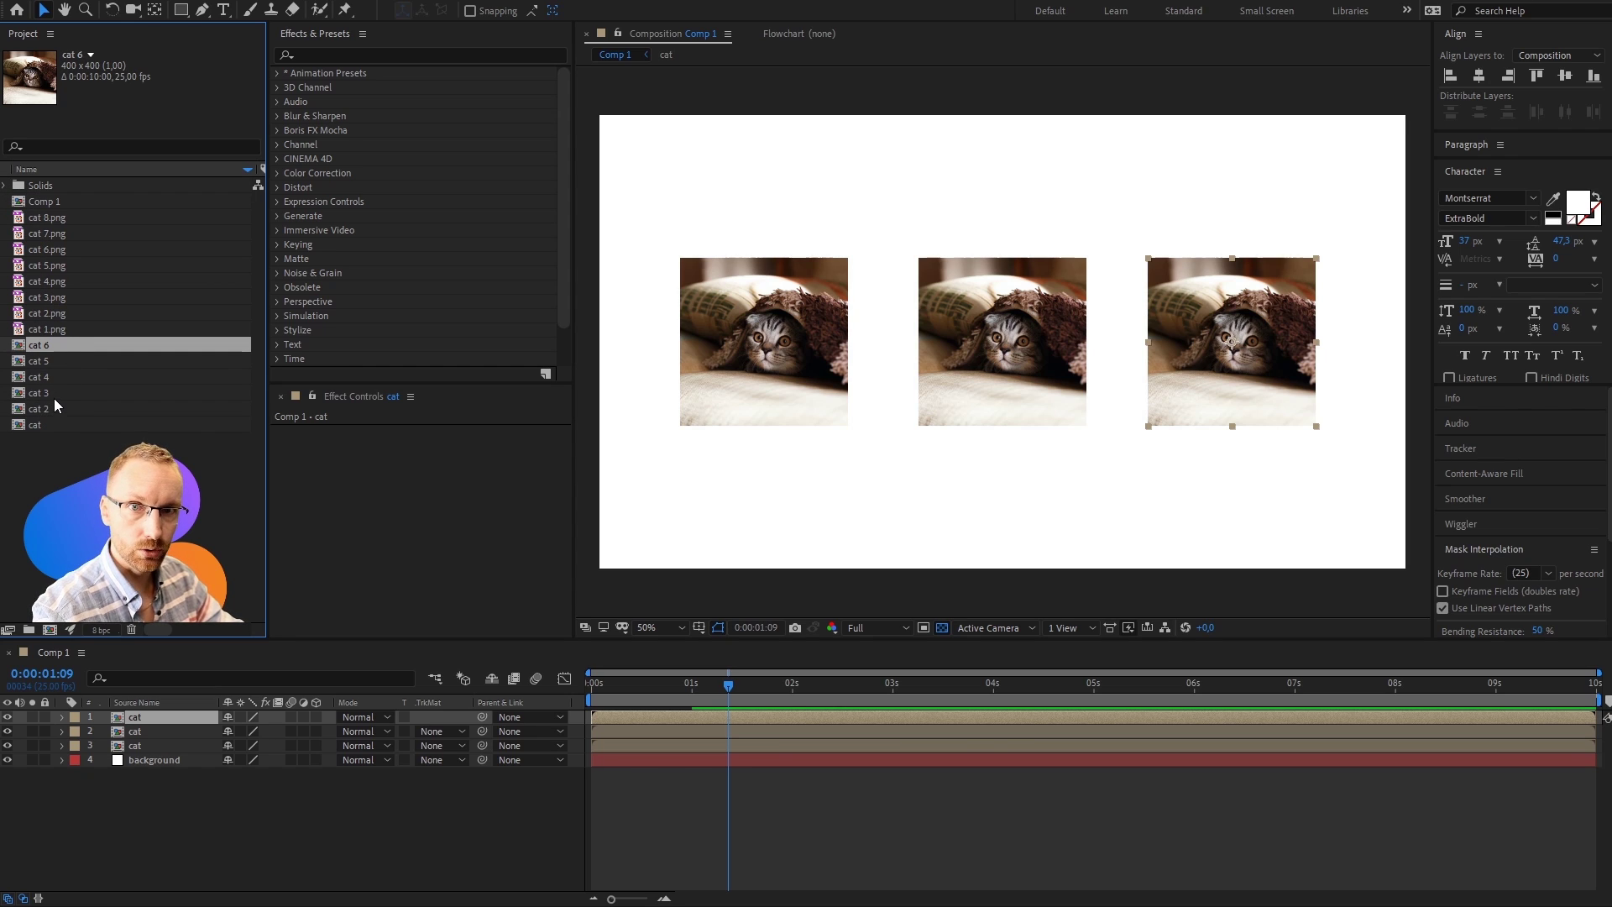
click(68, 394)
drag(58, 377, 953, 204)
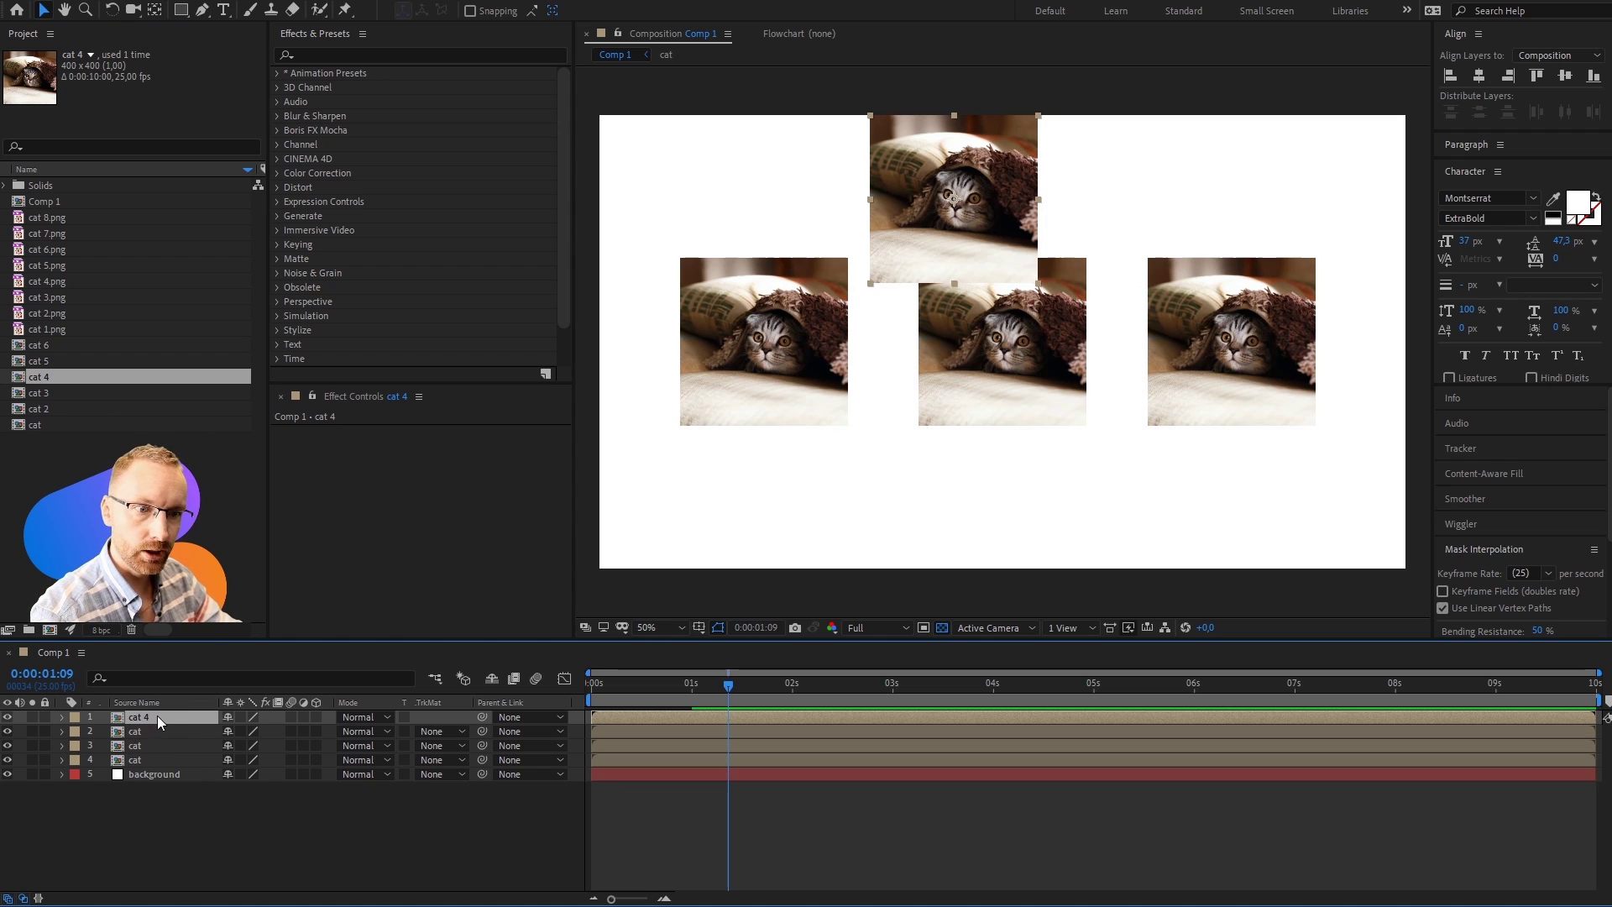
key(Delete)
key(Delete)
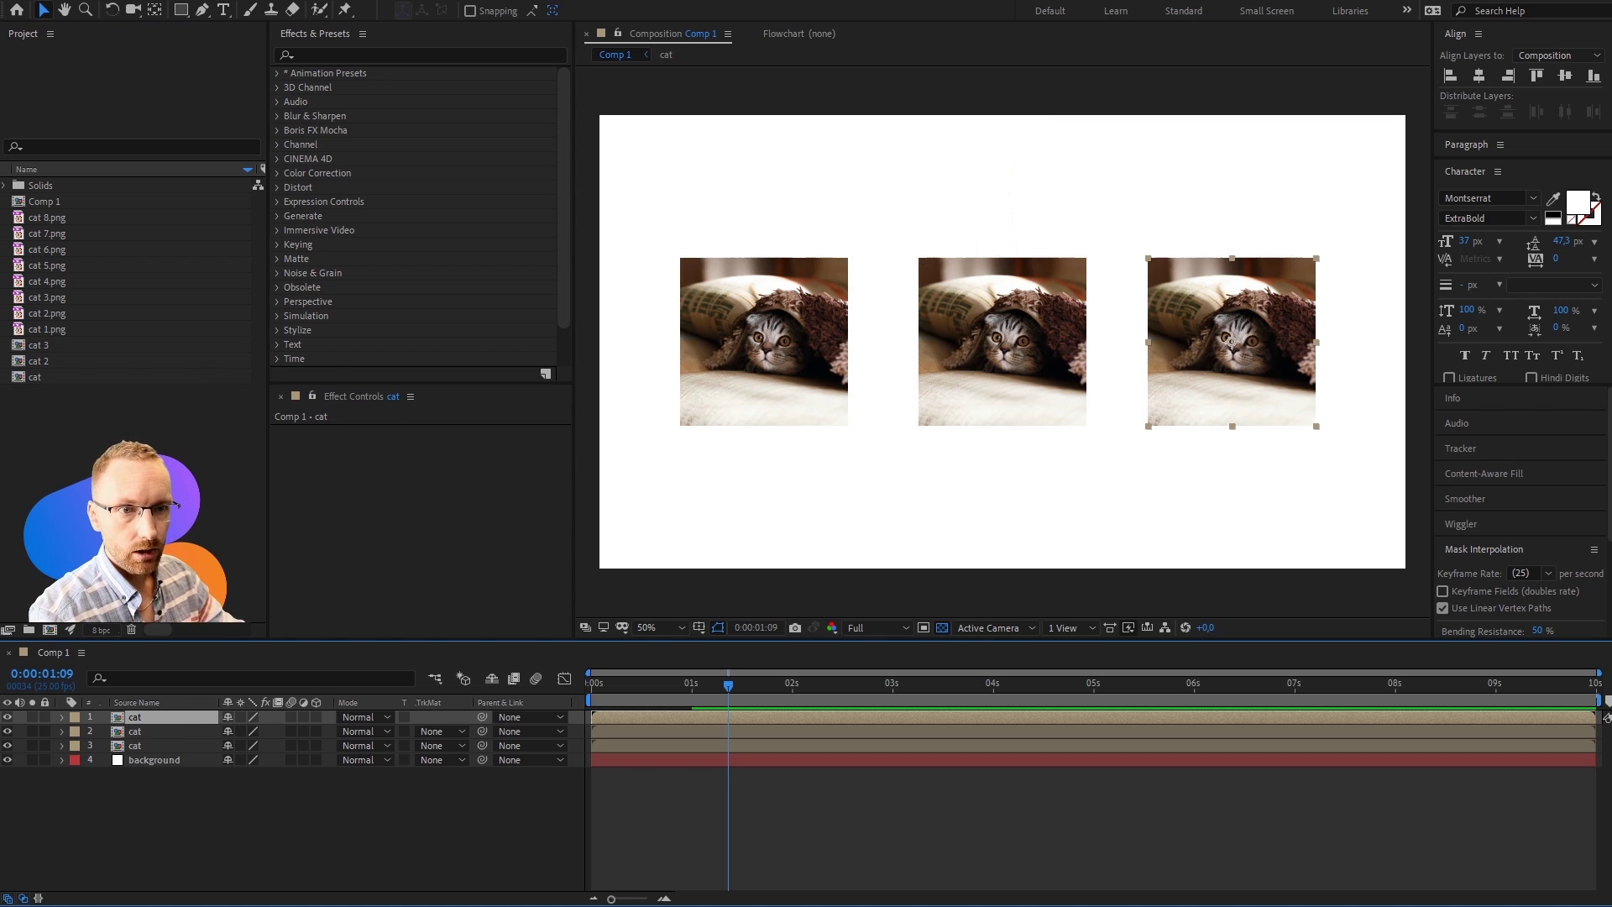
key(Delete)
key(ctrl+z)
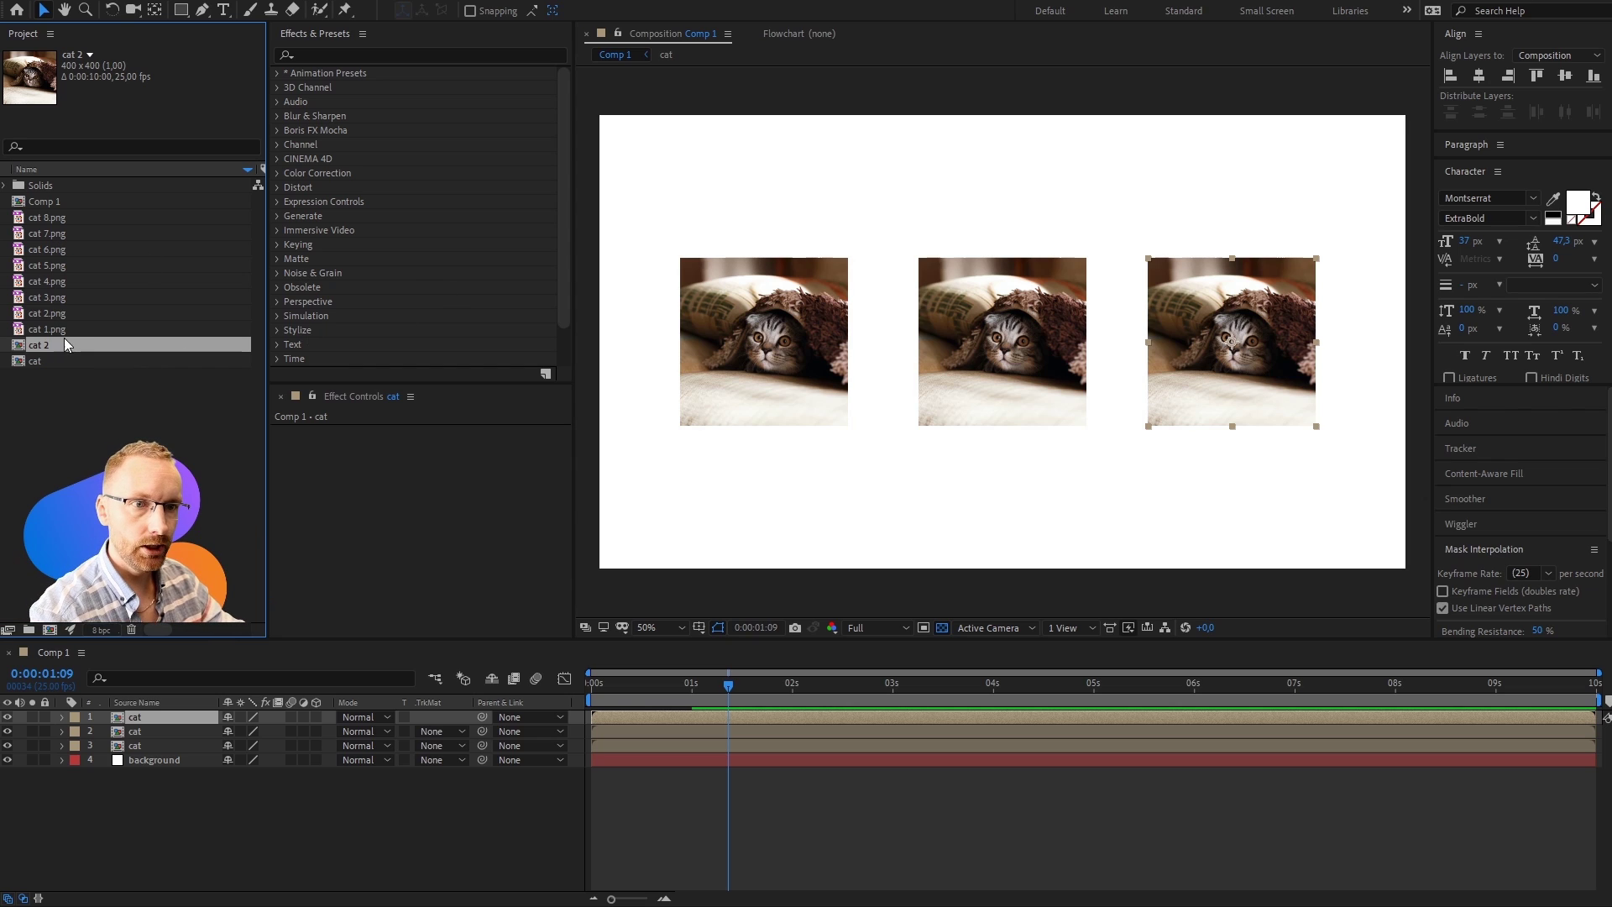
Step: Swap the right-hand cat layer's source for the cat 2 comp
drag(68, 343, 1207, 360)
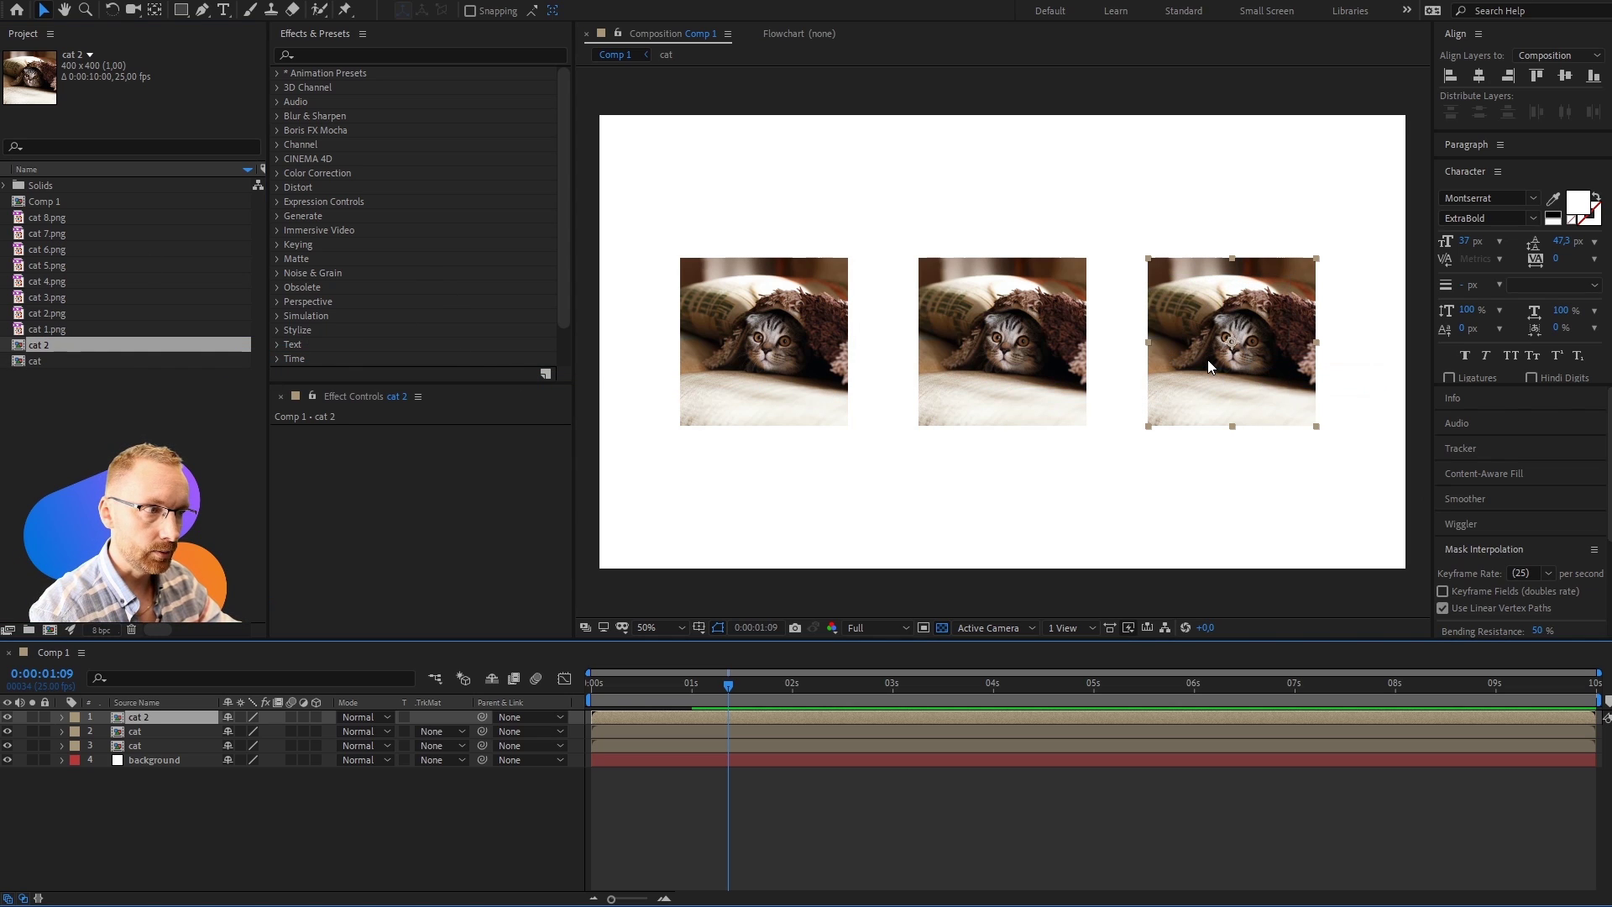
click(138, 746)
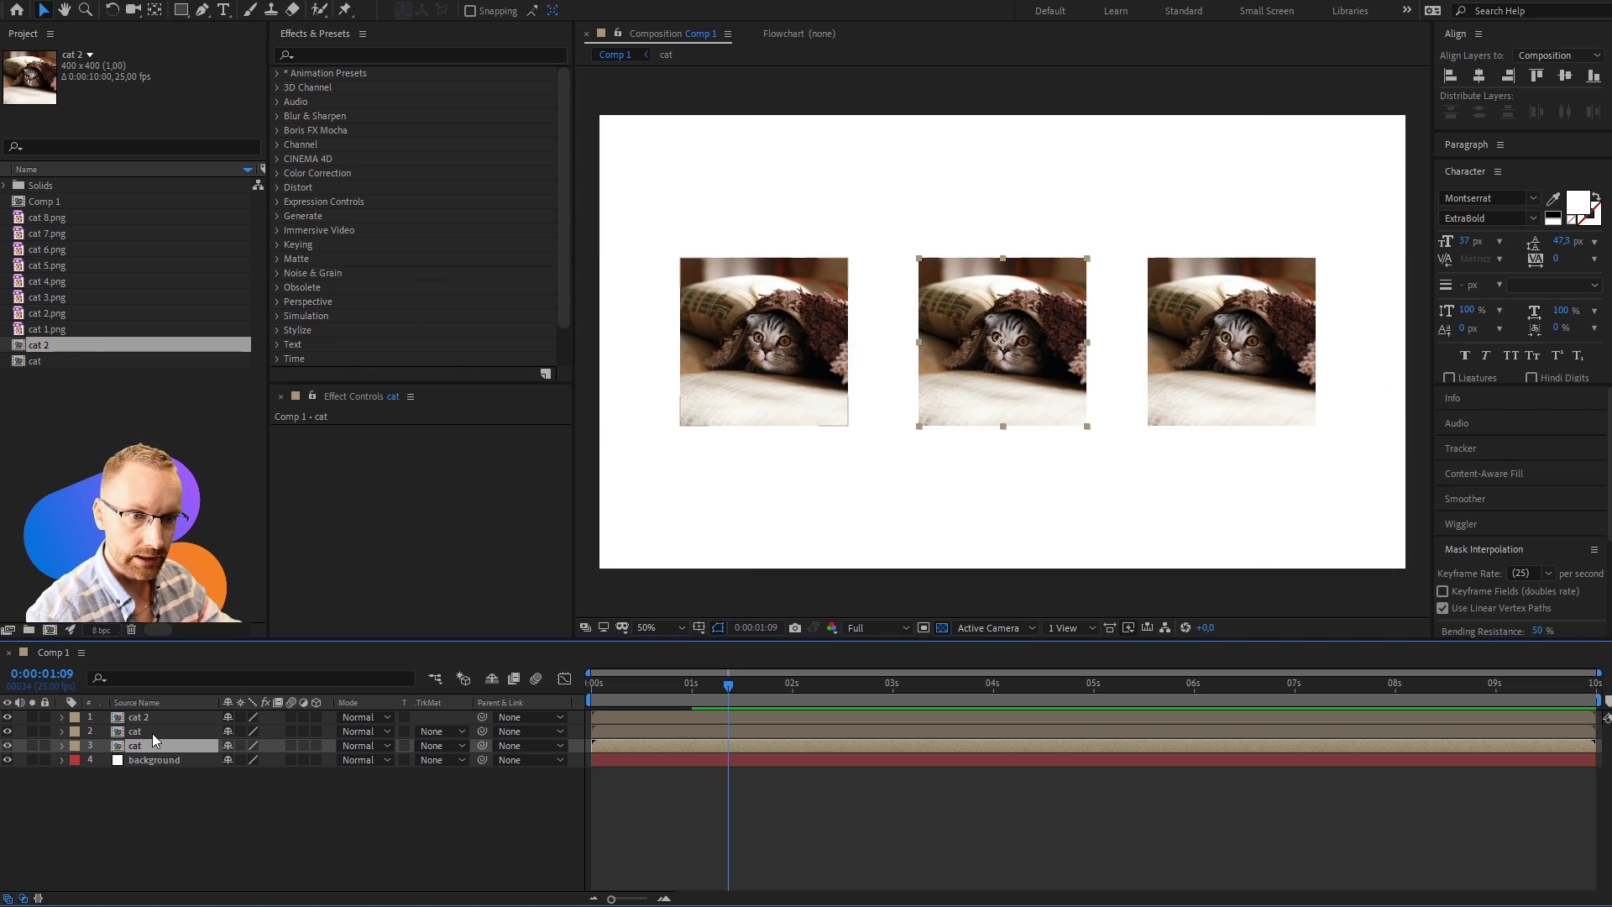
click(158, 732)
click(165, 717)
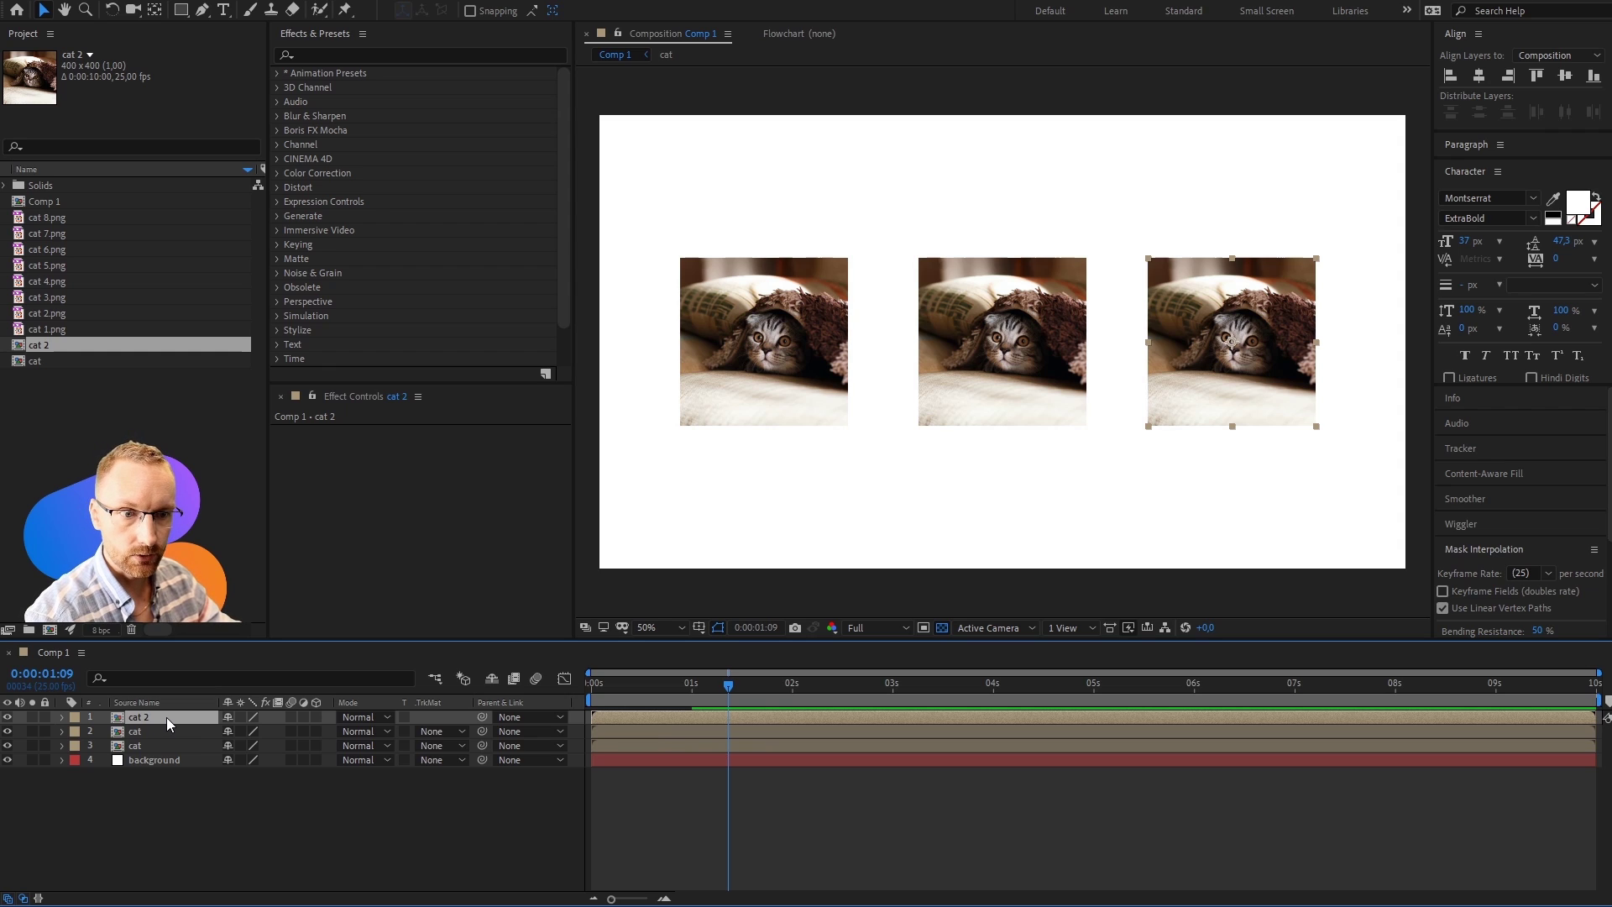
Step: Replace the cat 2 precomp's photo with cat 5.png
click(1240, 345)
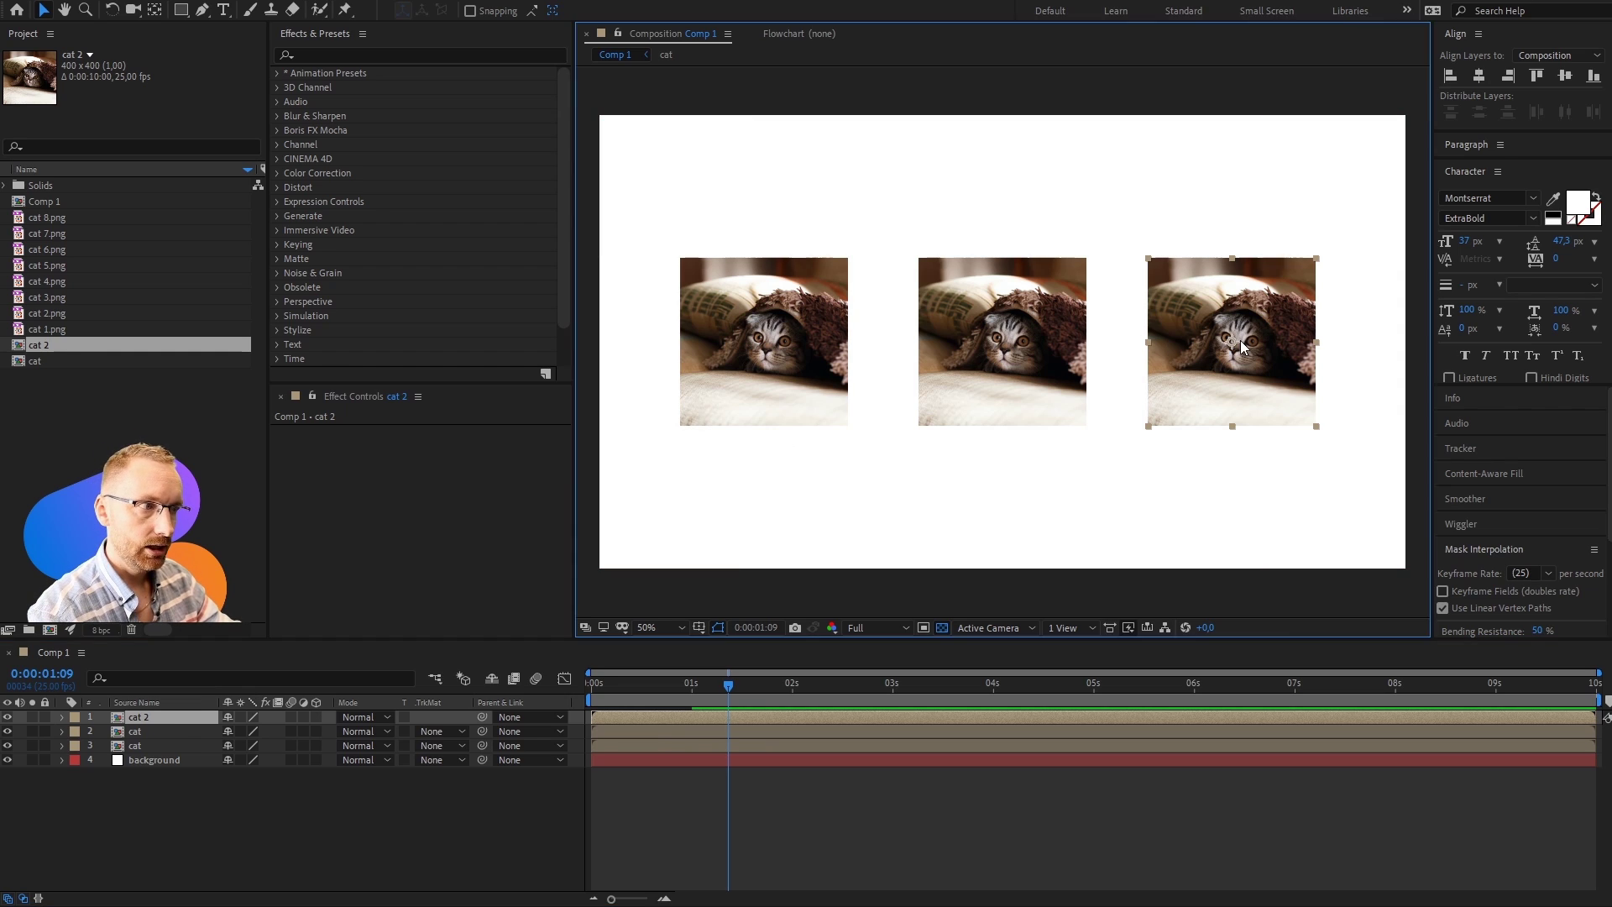
double_click(1241, 340)
click(47, 249)
drag(62, 265, 1006, 336)
key(ctrl+w)
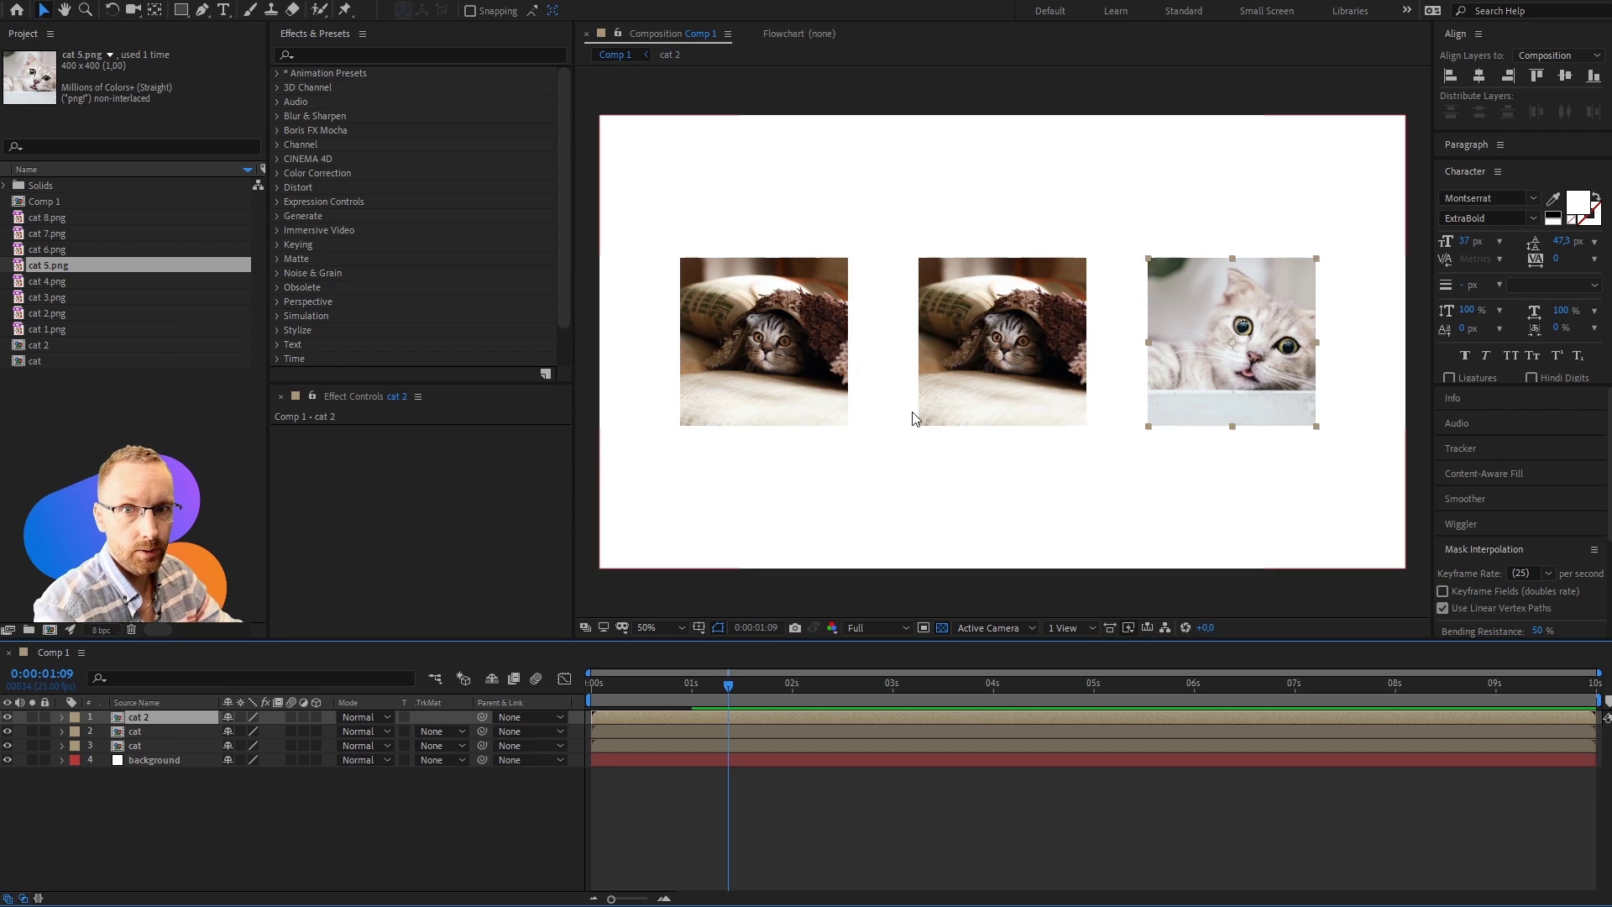
Step: Replace the cat precomp's photo with cat 2.png
click(195, 745)
double_click(153, 747)
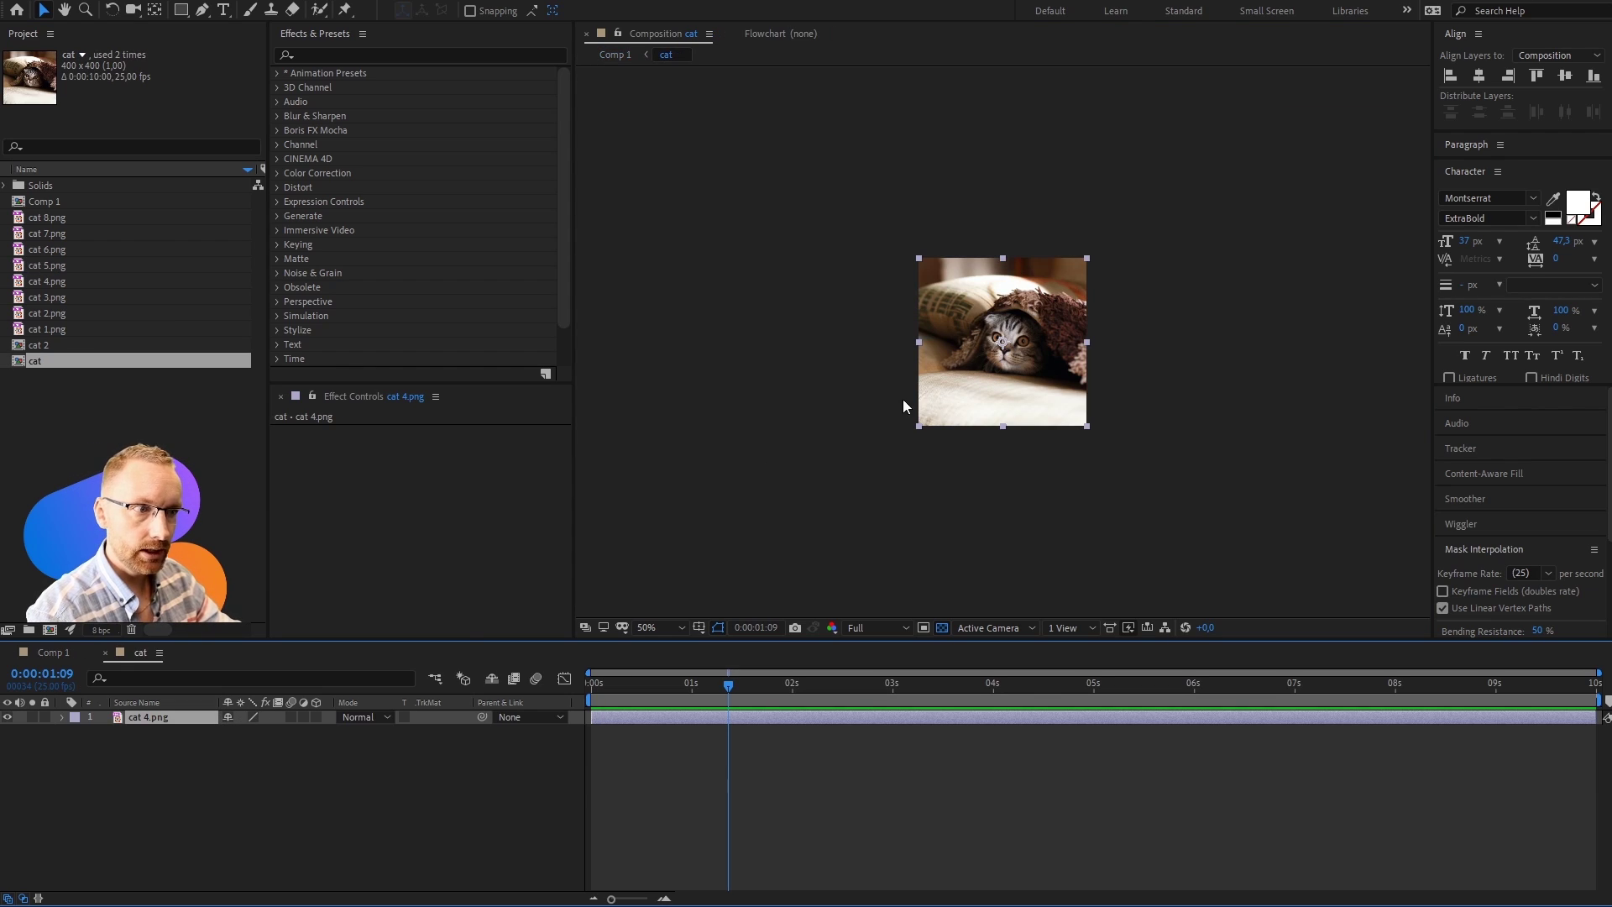
drag(88, 311, 1015, 337)
key(ctrl+w)
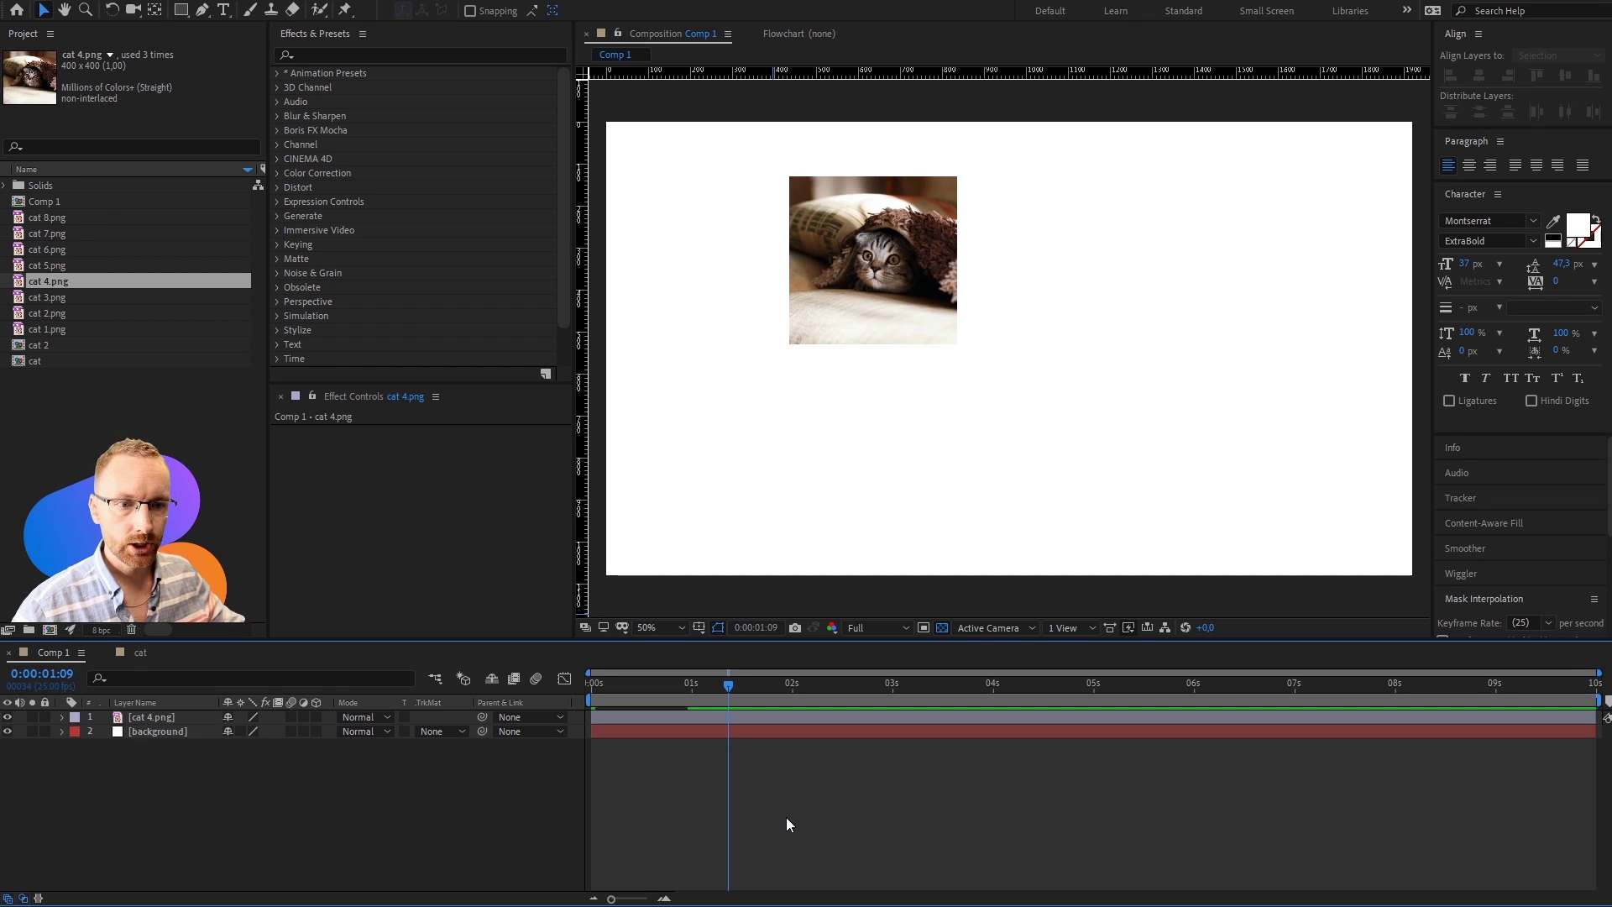
Step: Duplicate the cat 4.png layer and move the copy to the right side
key(space)
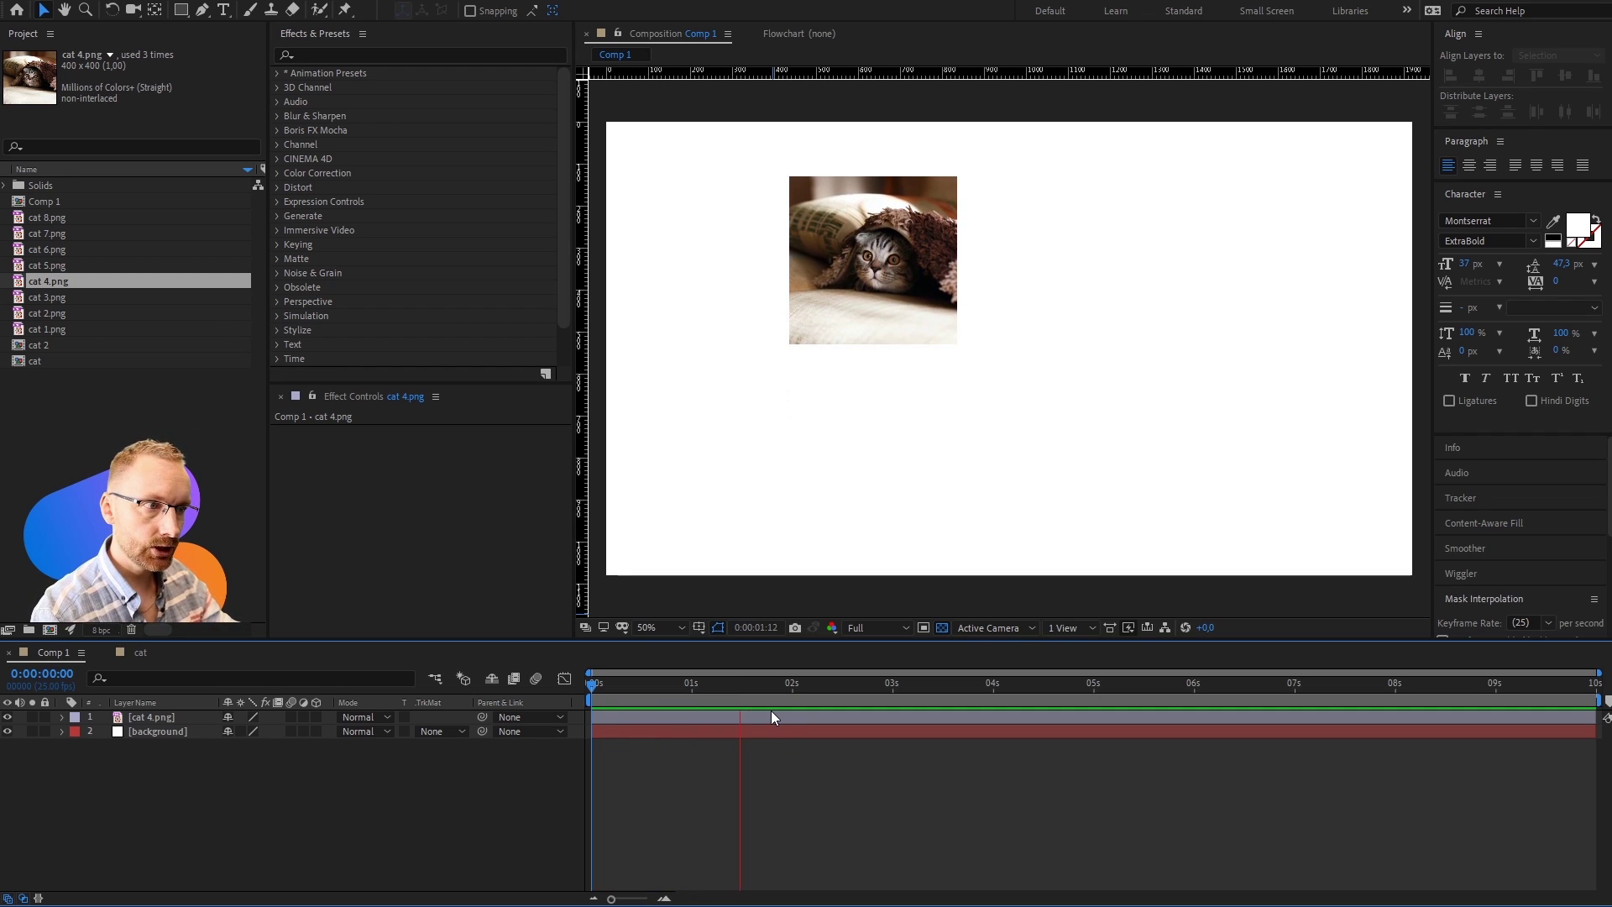
key(space)
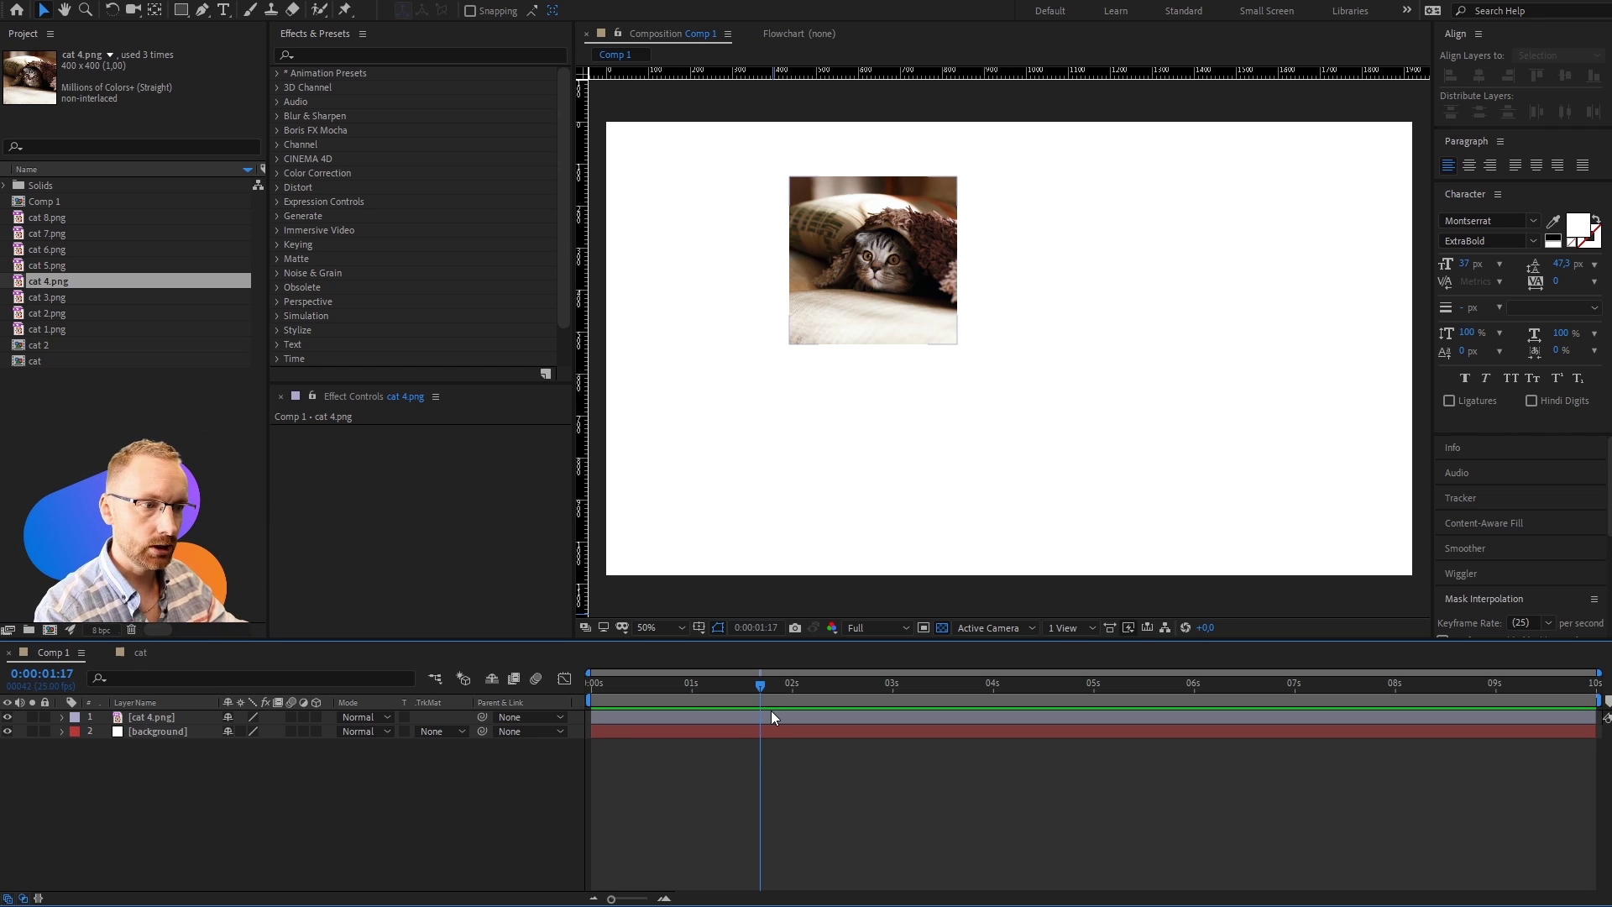
click(823, 710)
key(ctrl+d)
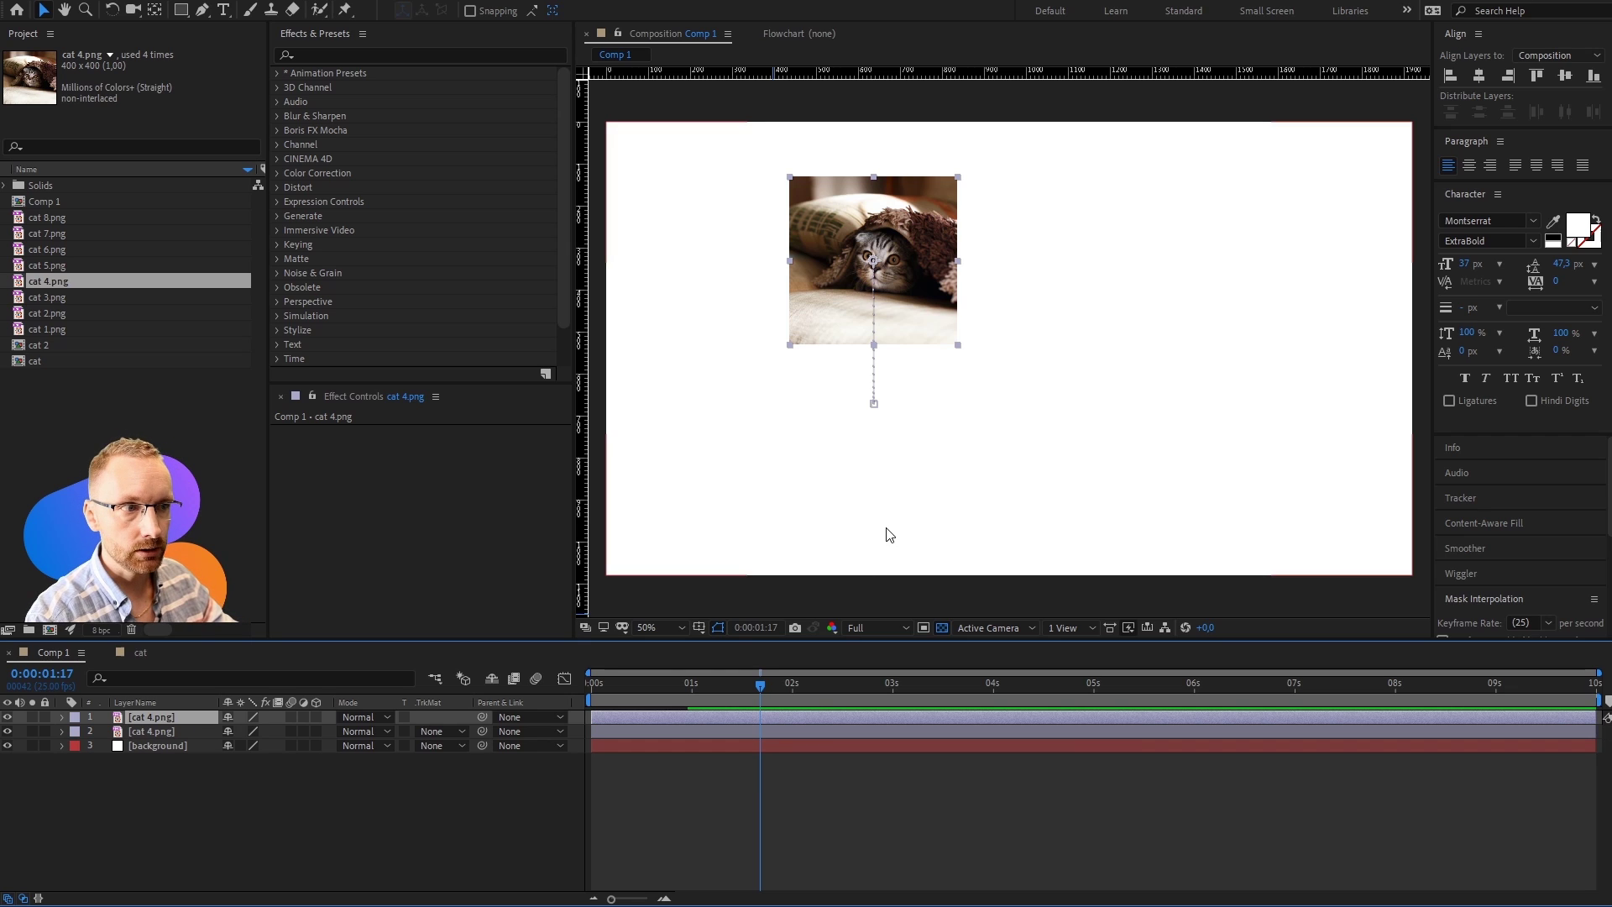
drag(873, 230, 1149, 233)
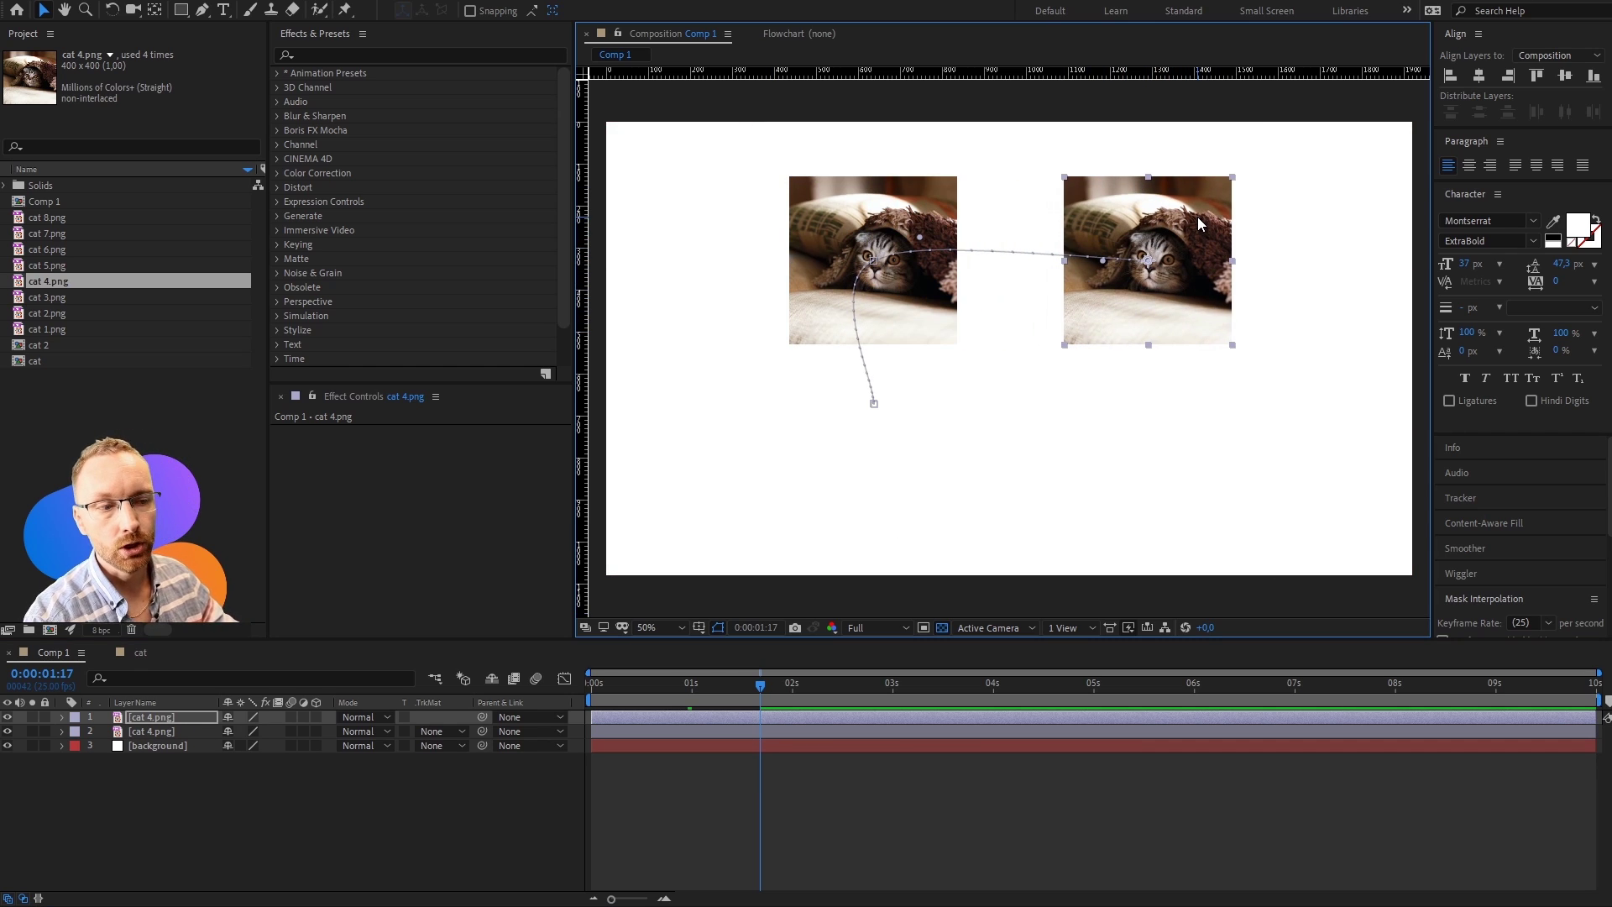
Step: Reveal the Position keyframes of both cat layers and preview the animation
shift+click(883, 729)
key(p)
click(826, 812)
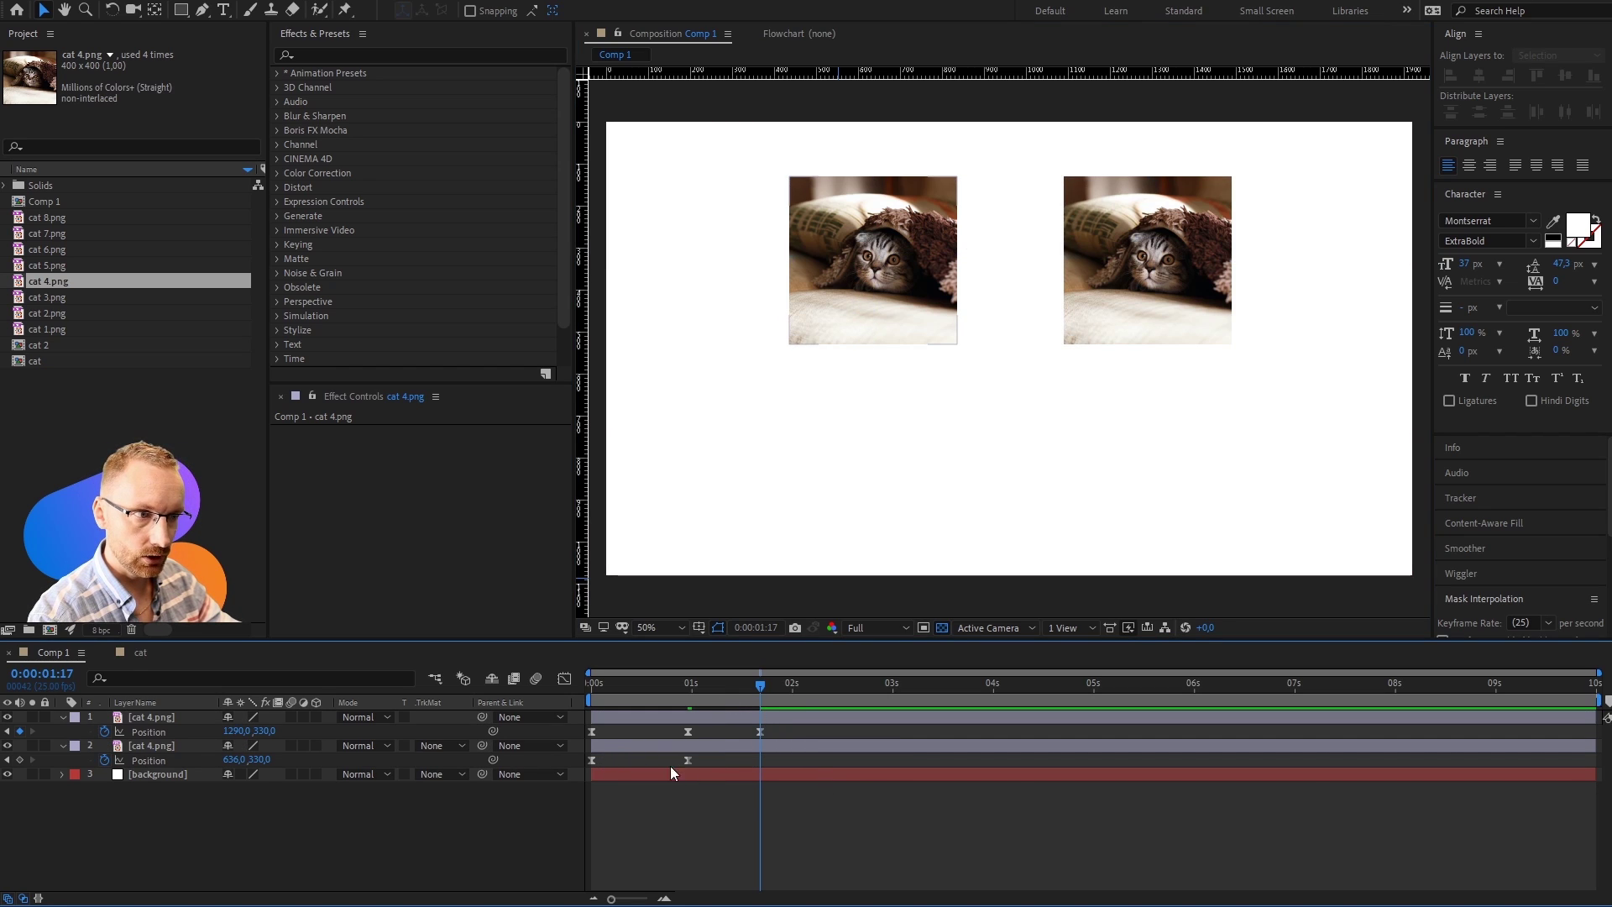
click(875, 695)
key(space)
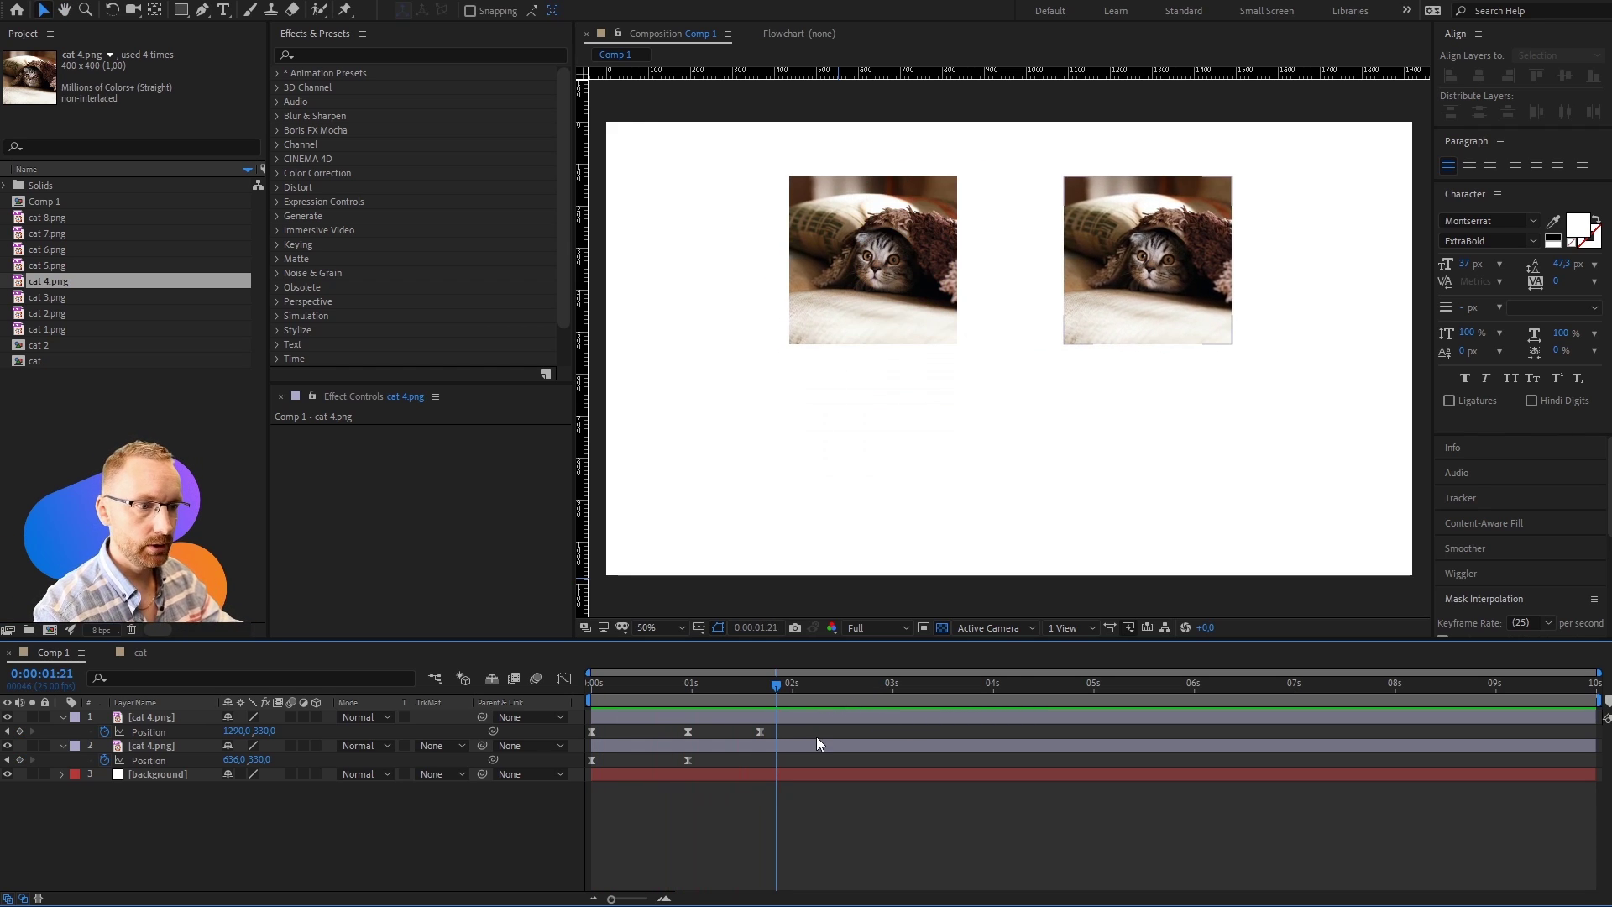
Step: Delete the duplicate's extra Position keyframe and shift its whole path to the right
click(760, 731)
key(Delete)
click(710, 687)
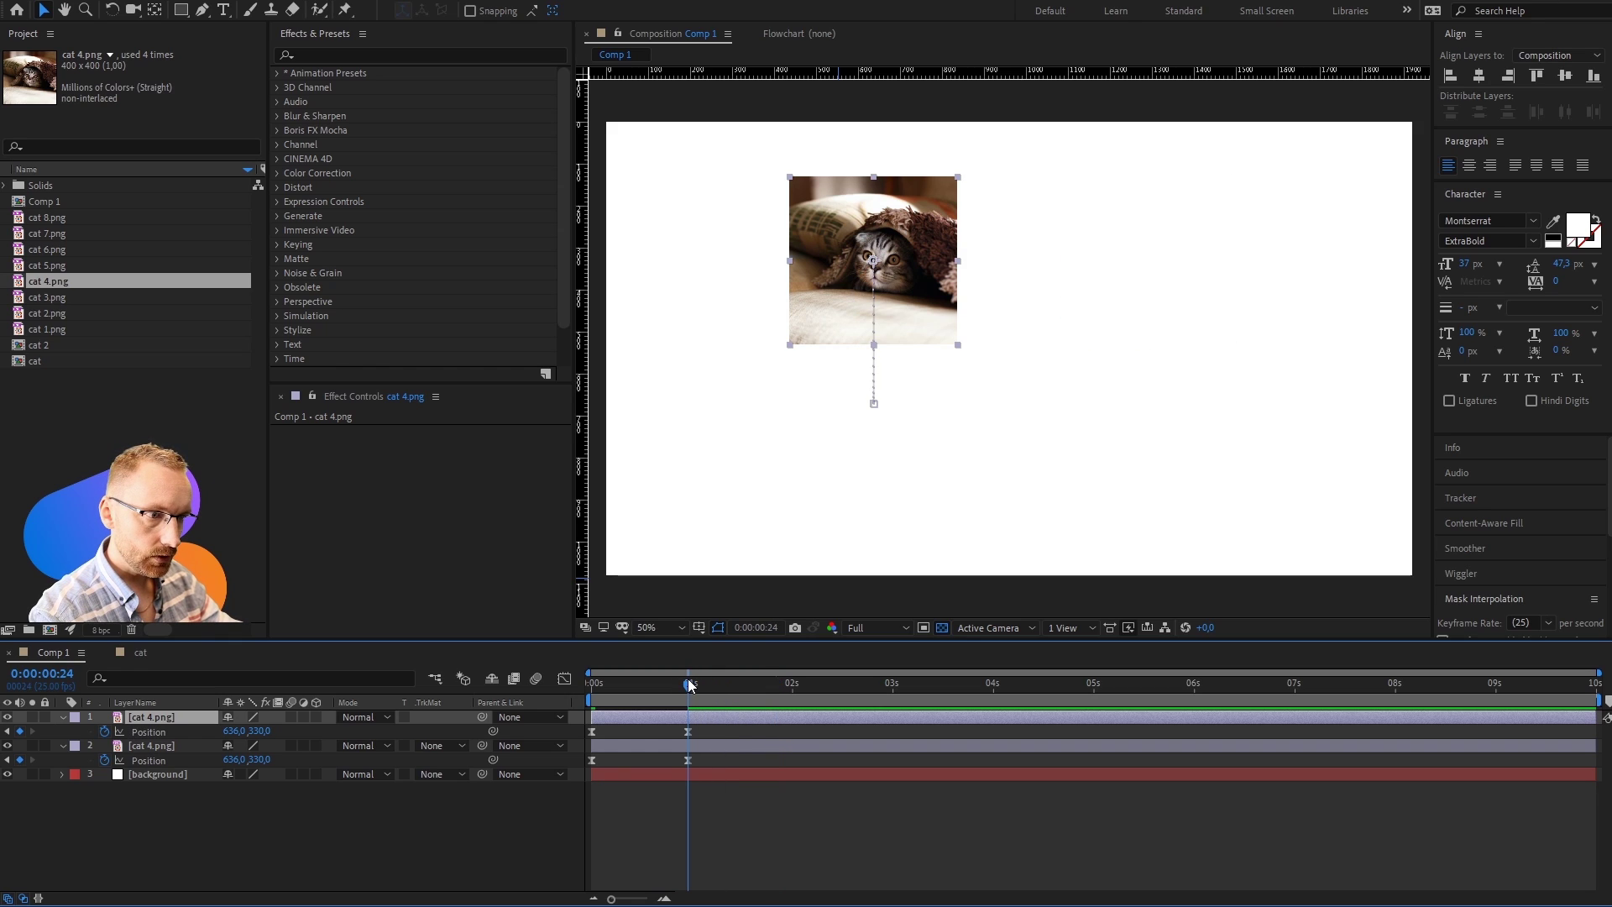
click(699, 732)
click(552, 732)
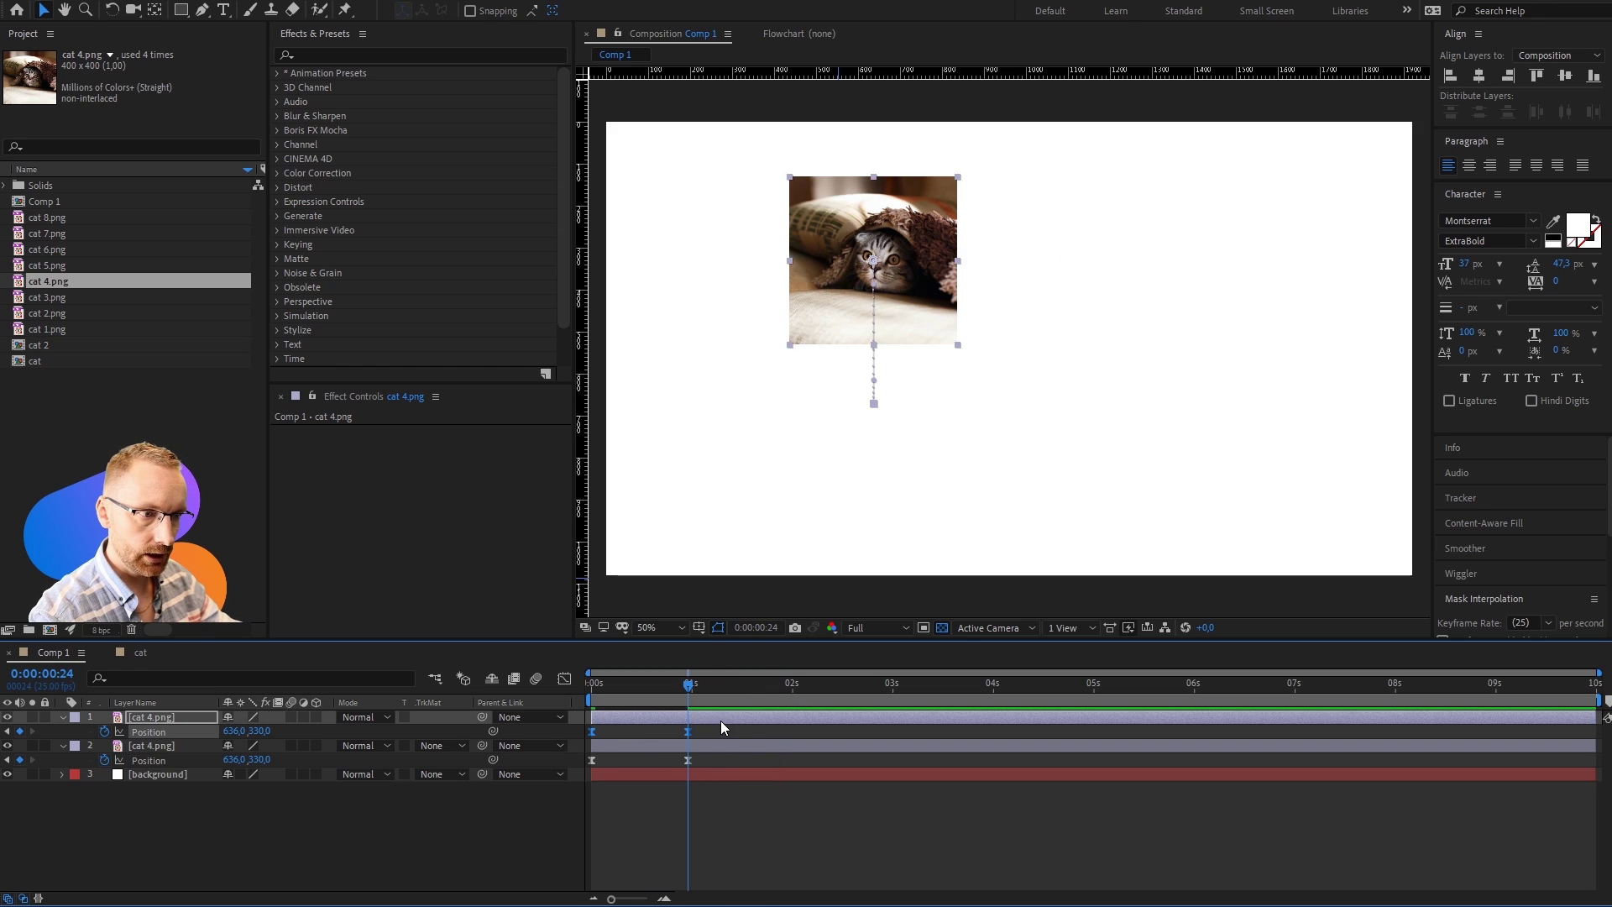
drag(905, 258, 1207, 275)
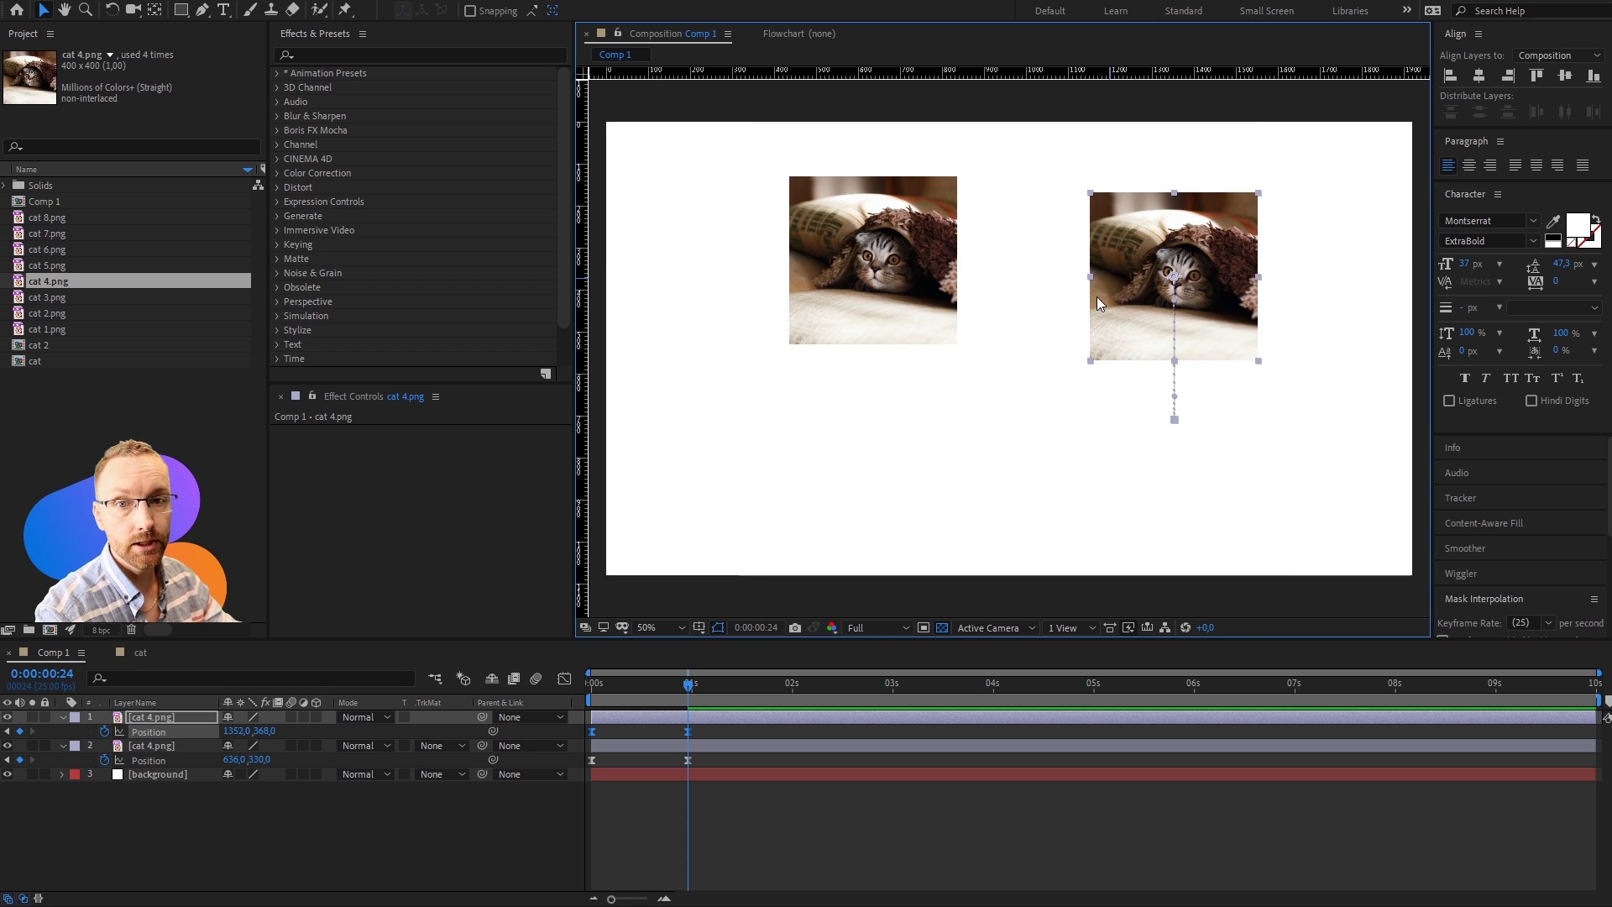
key(space)
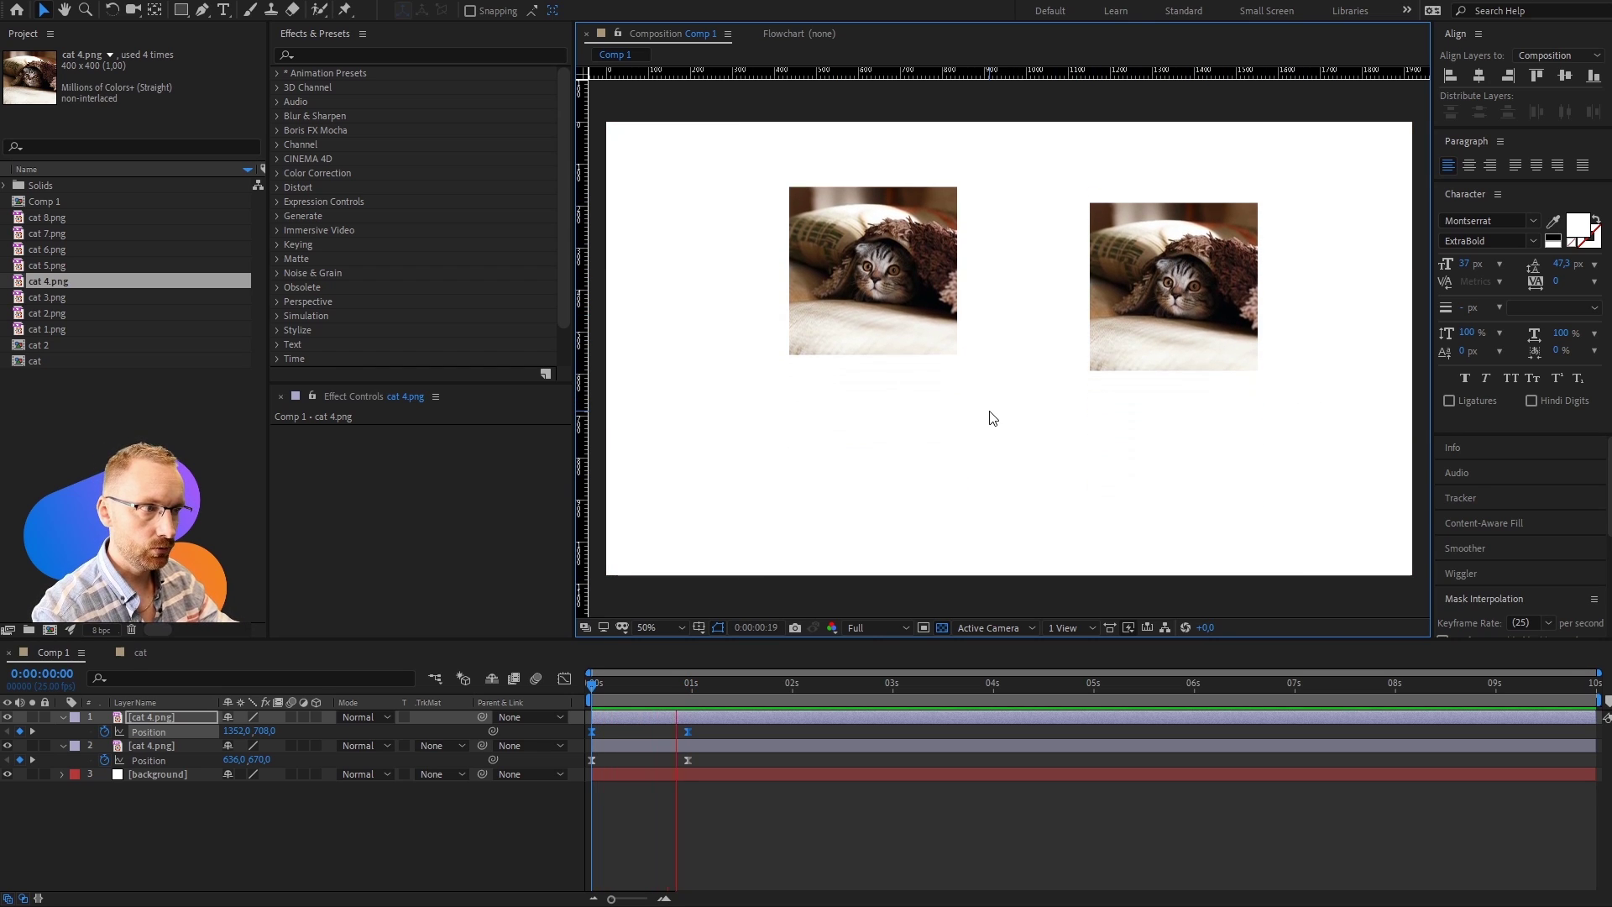
key(space)
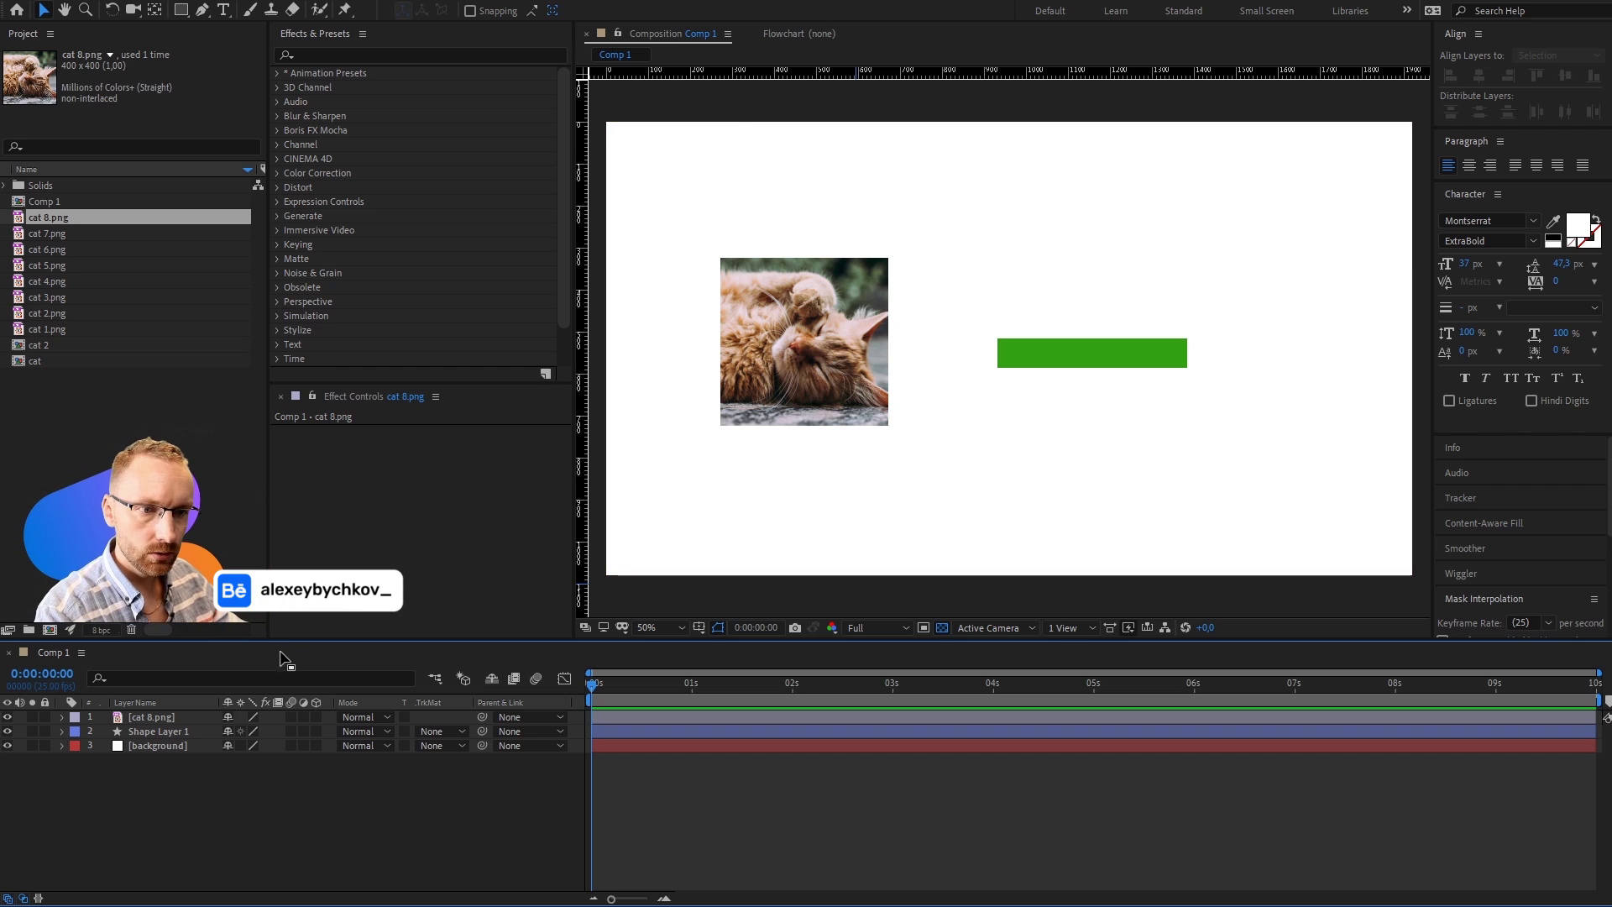
Step: Keyframe cat 8.png's Position at 0s and drag it down at about 0:23
click(154, 717)
key(p)
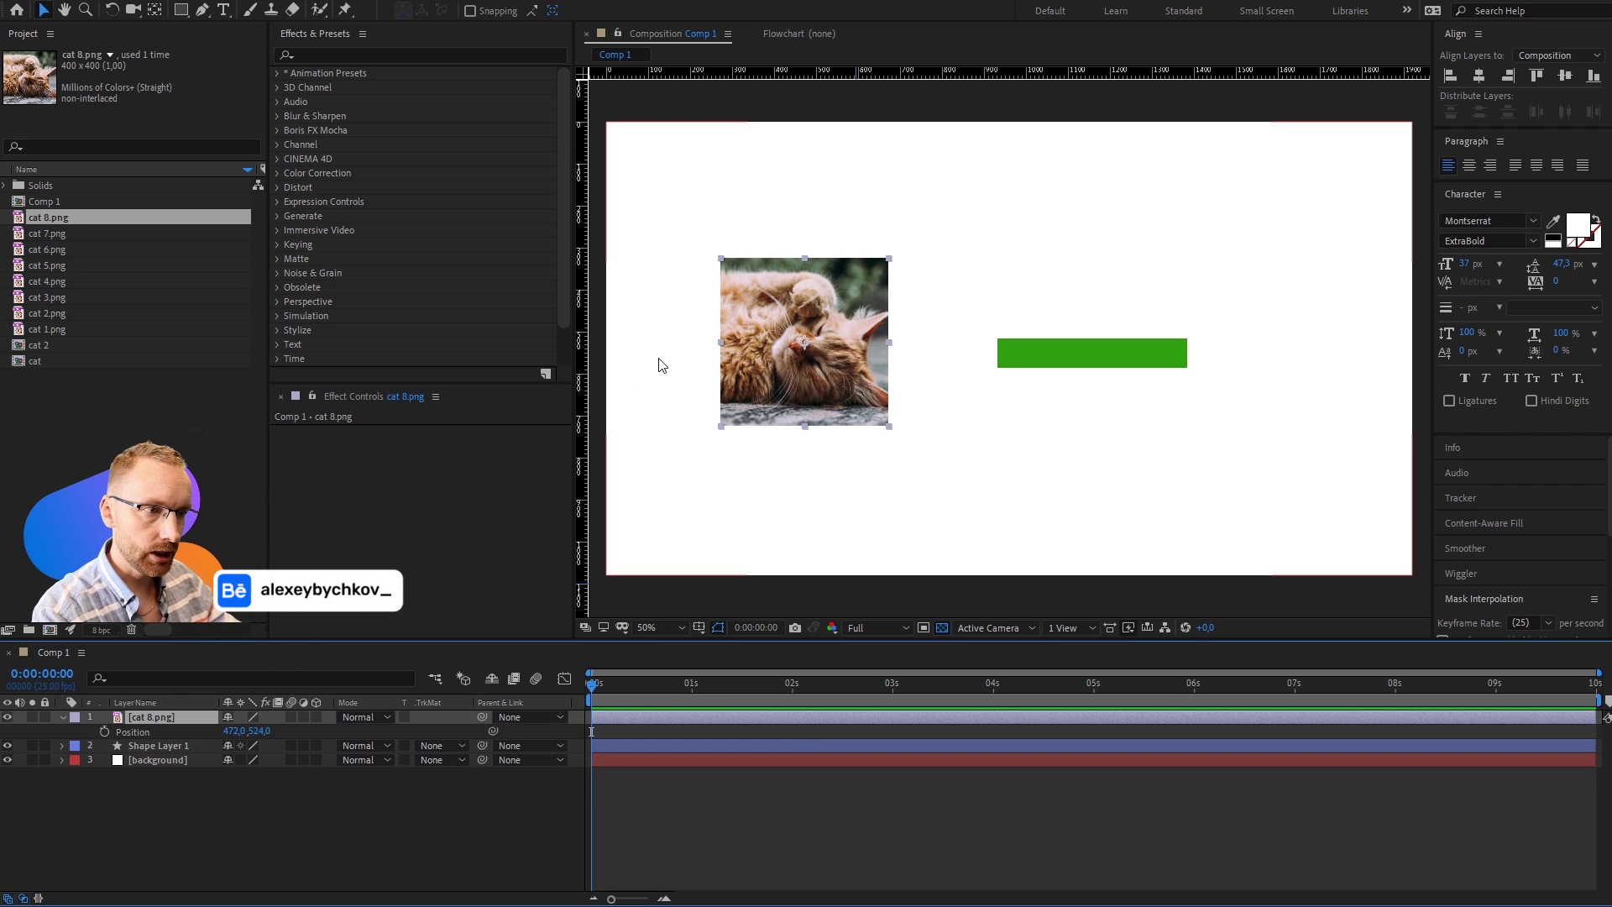
key(alt+shift+p)
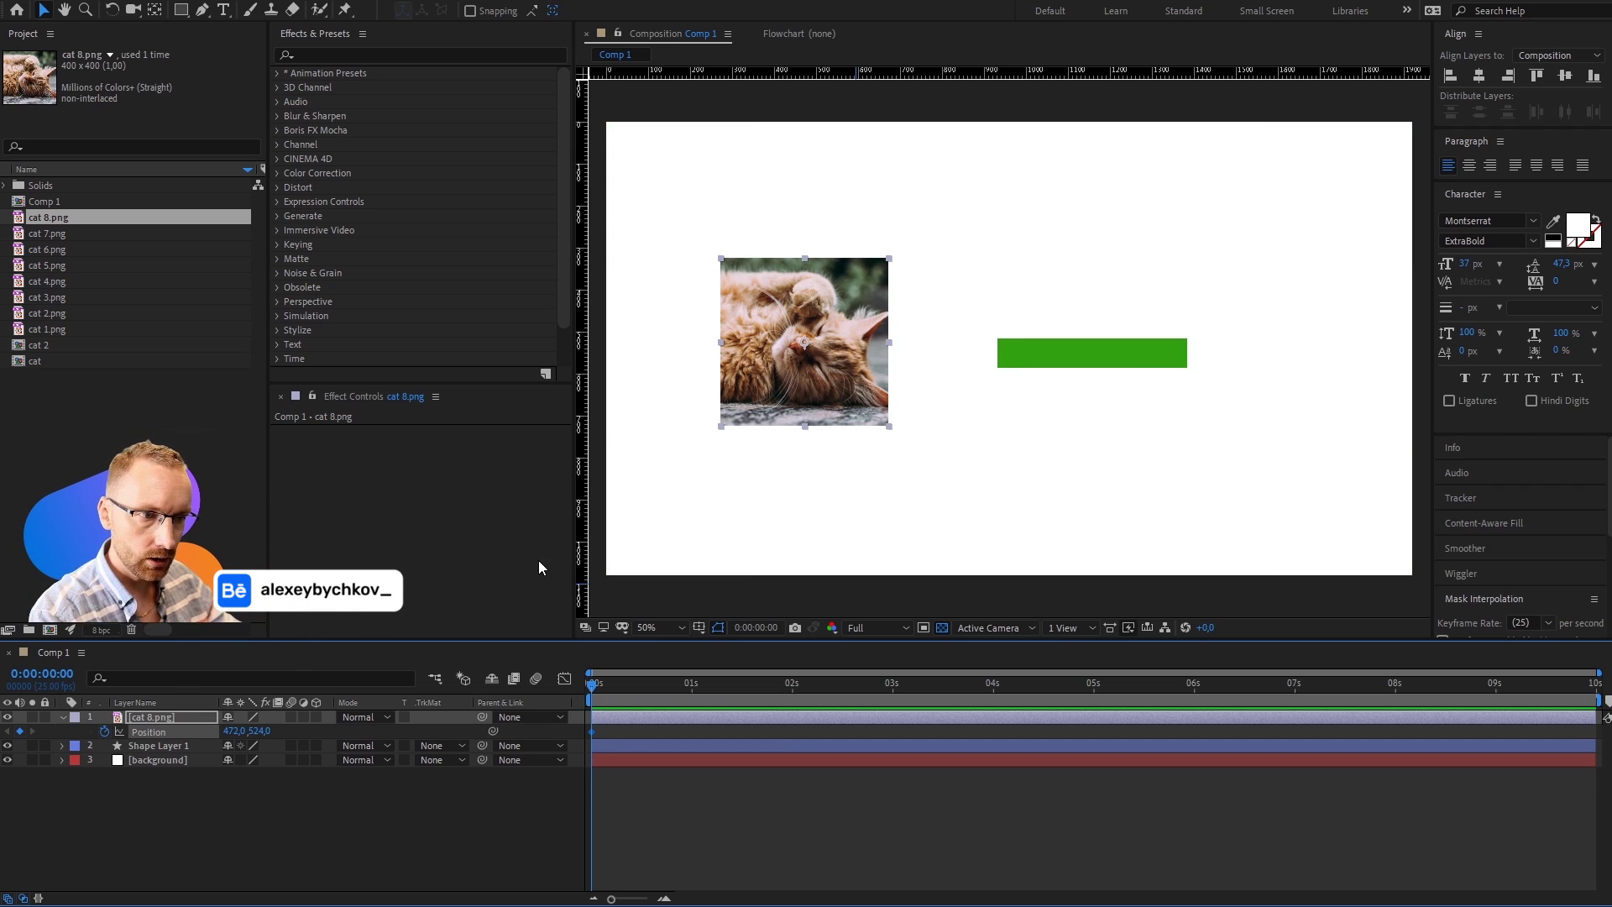
key(shift+Page_Down)
key(shift+Page_Down)
key(Page_Down)
key(Page_Down)
key(Page_Down)
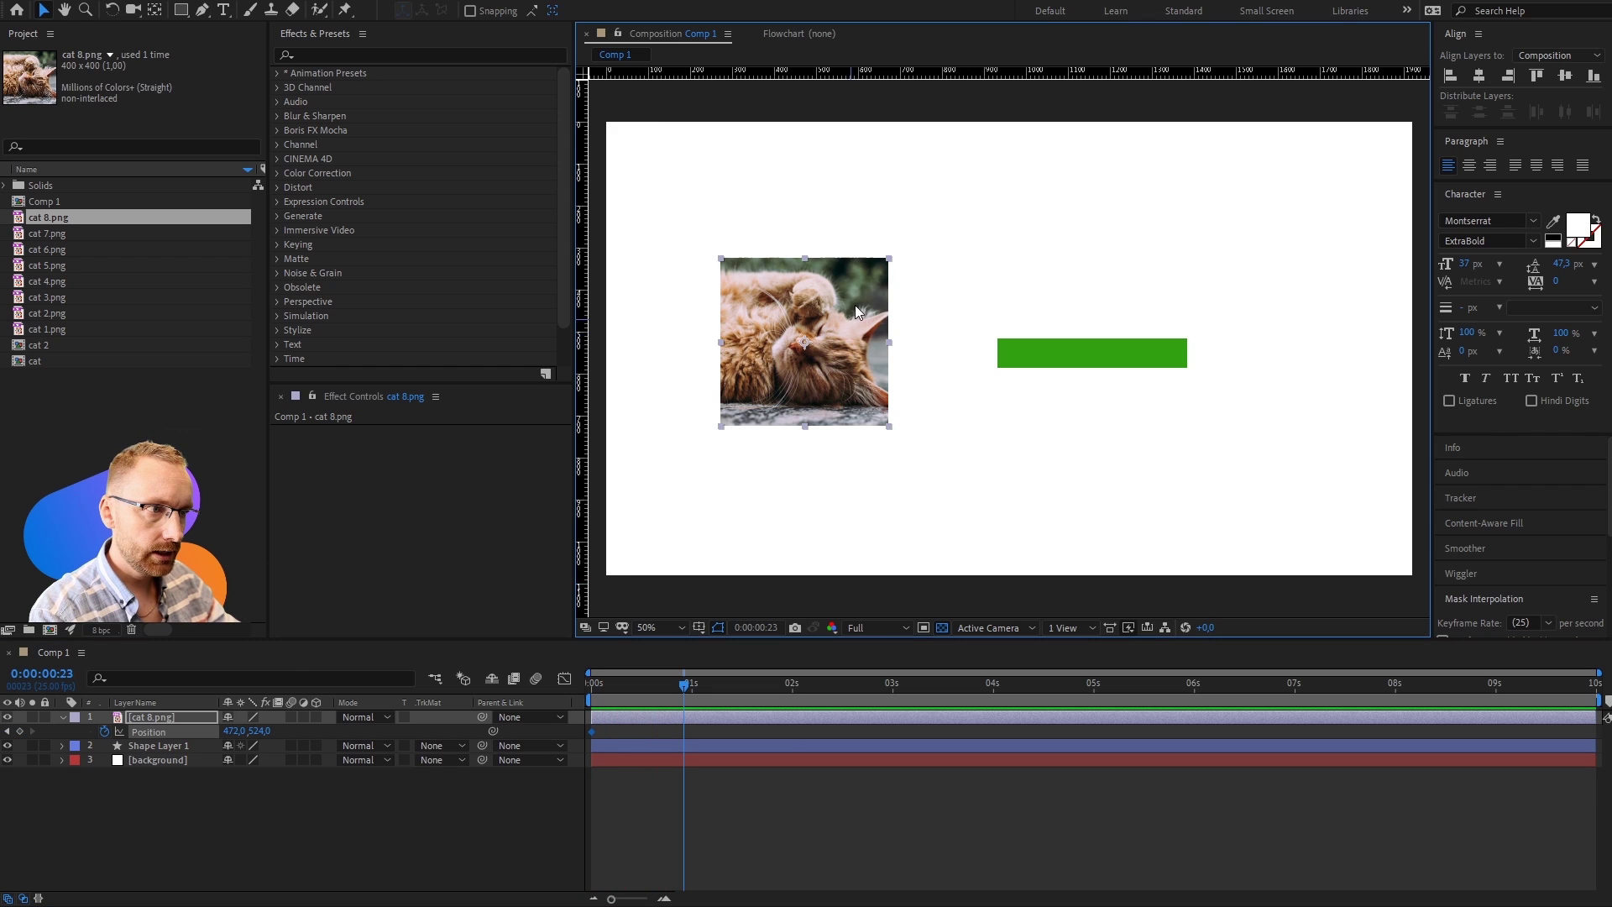
drag(854, 305, 854, 408)
key(space)
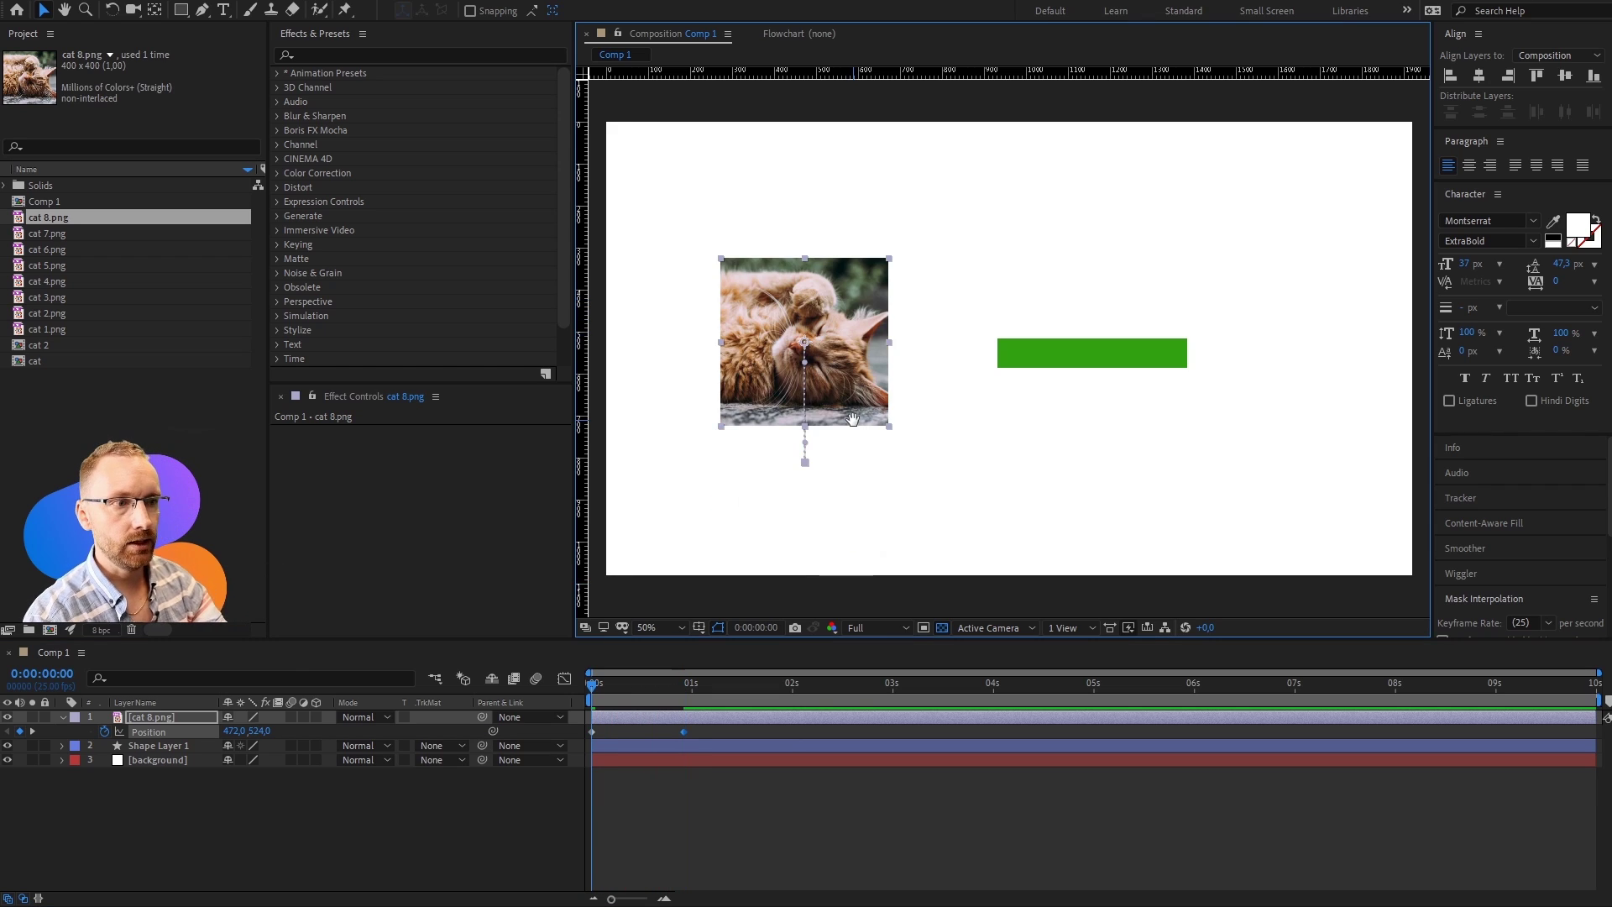
key(space)
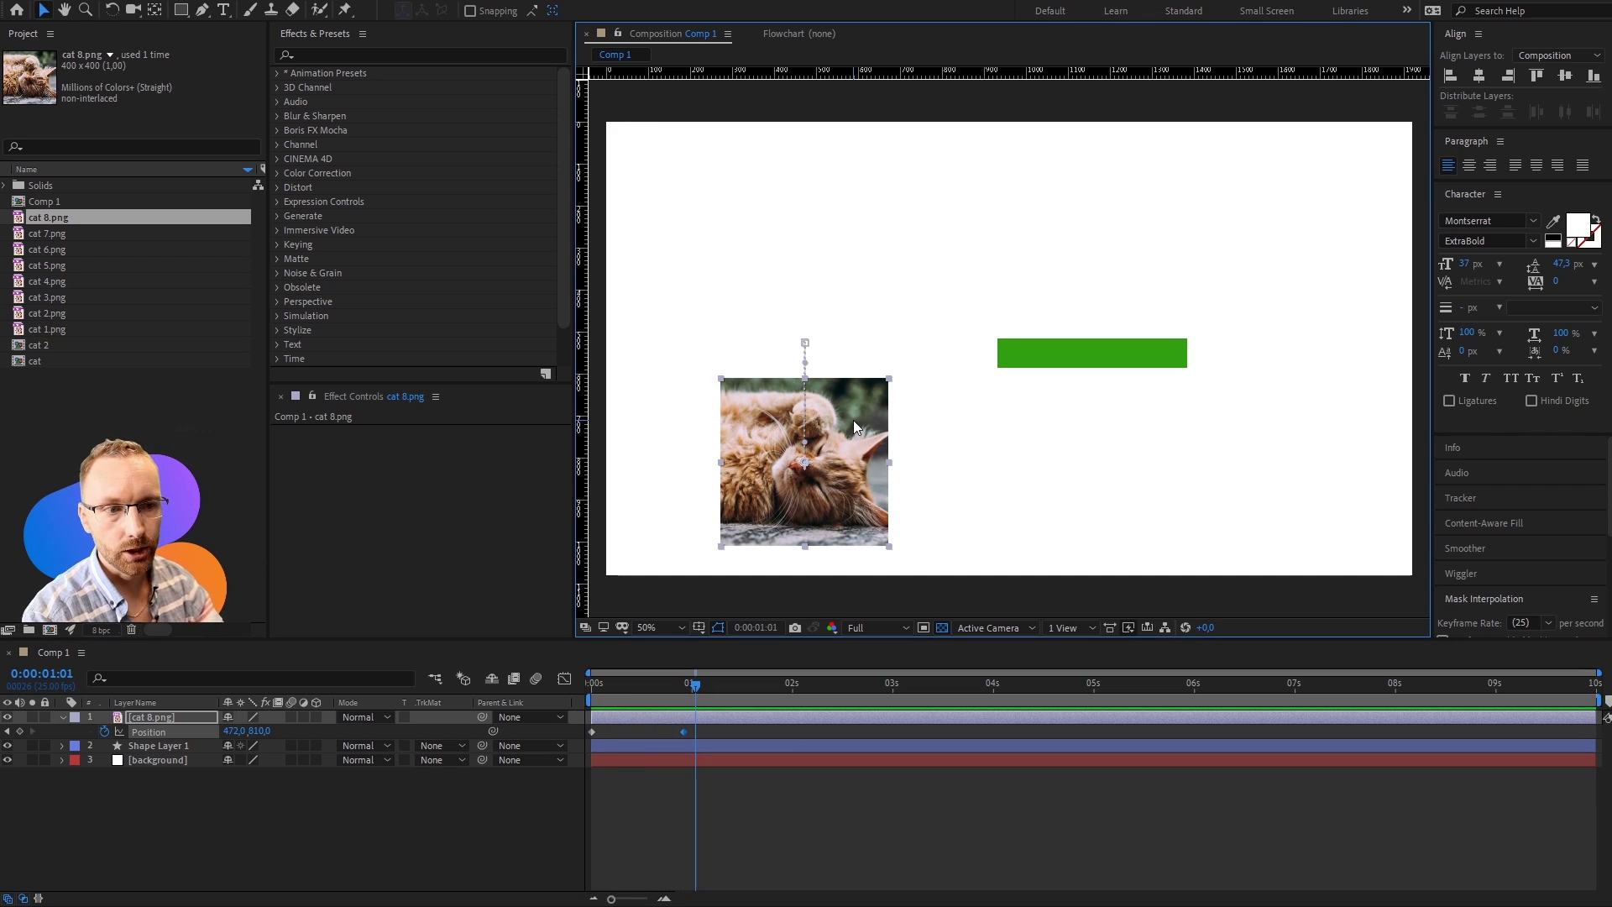
Step: Paste the cat's Position keyframes onto Shape Layer 1 and shift the bar's path right
drag(723, 722, 627, 750)
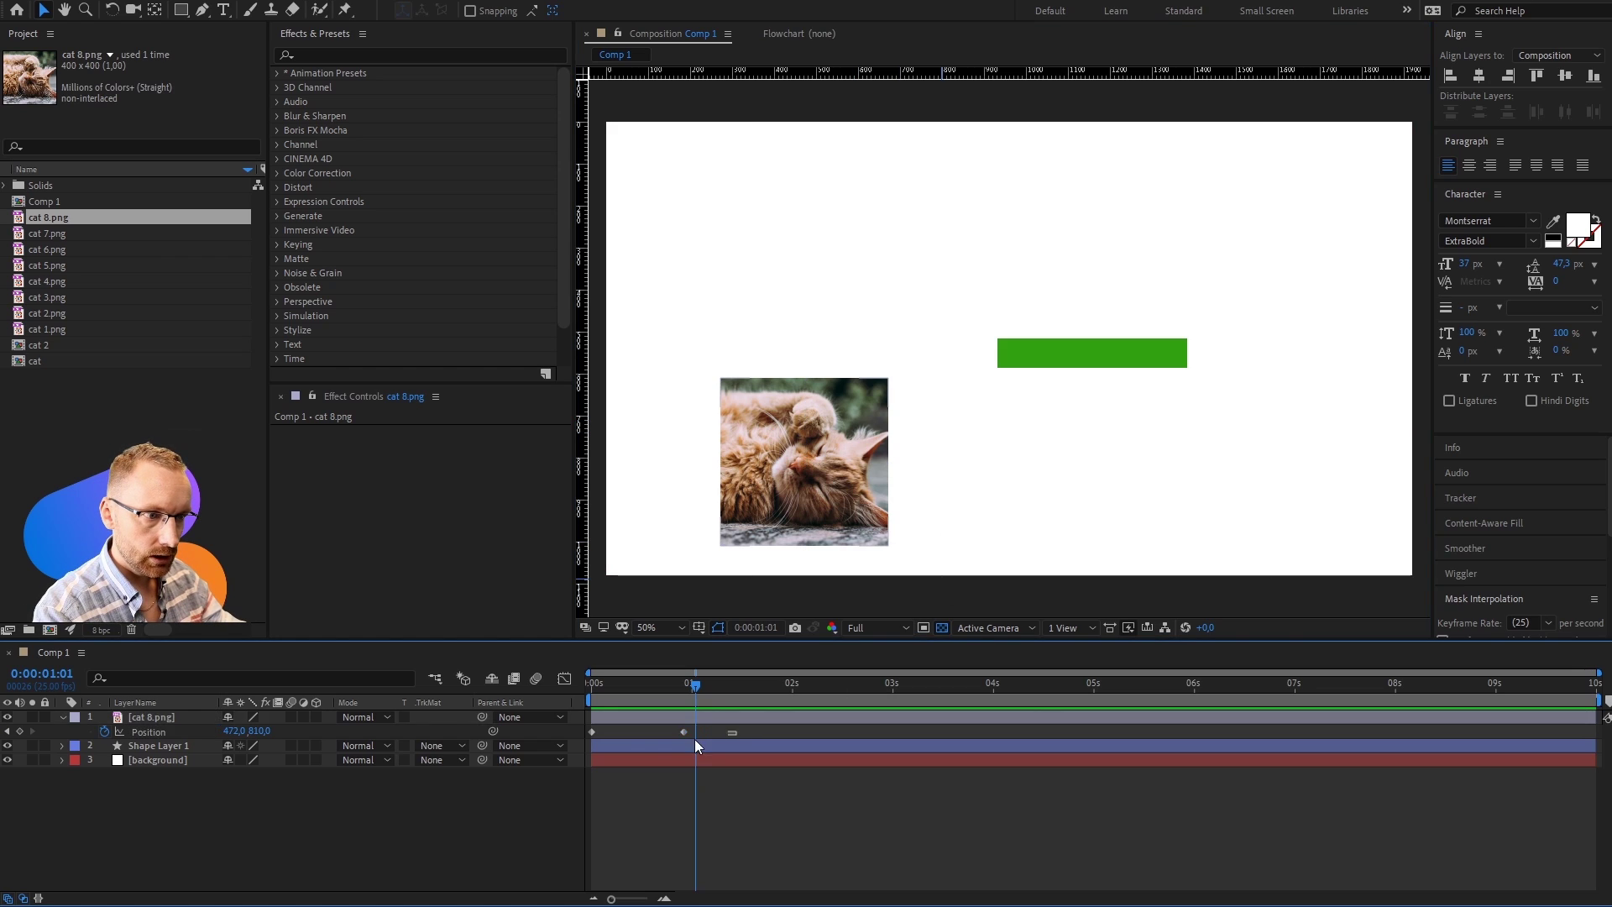
key(ctrl+c)
click(725, 748)
key(Home)
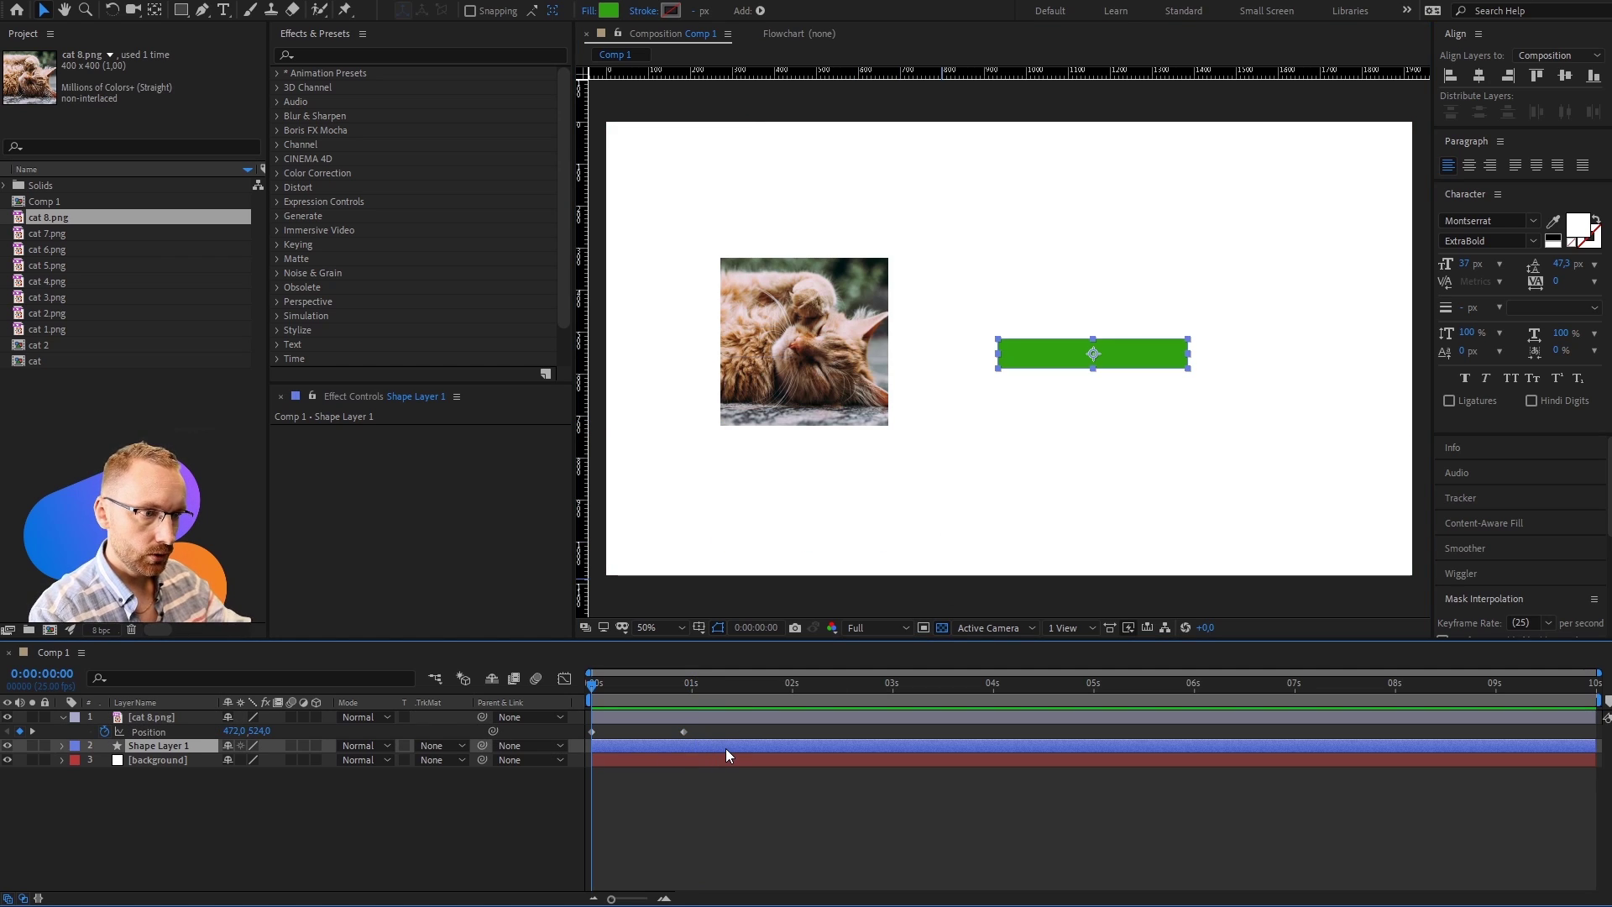
key(ctrl+v)
key(p)
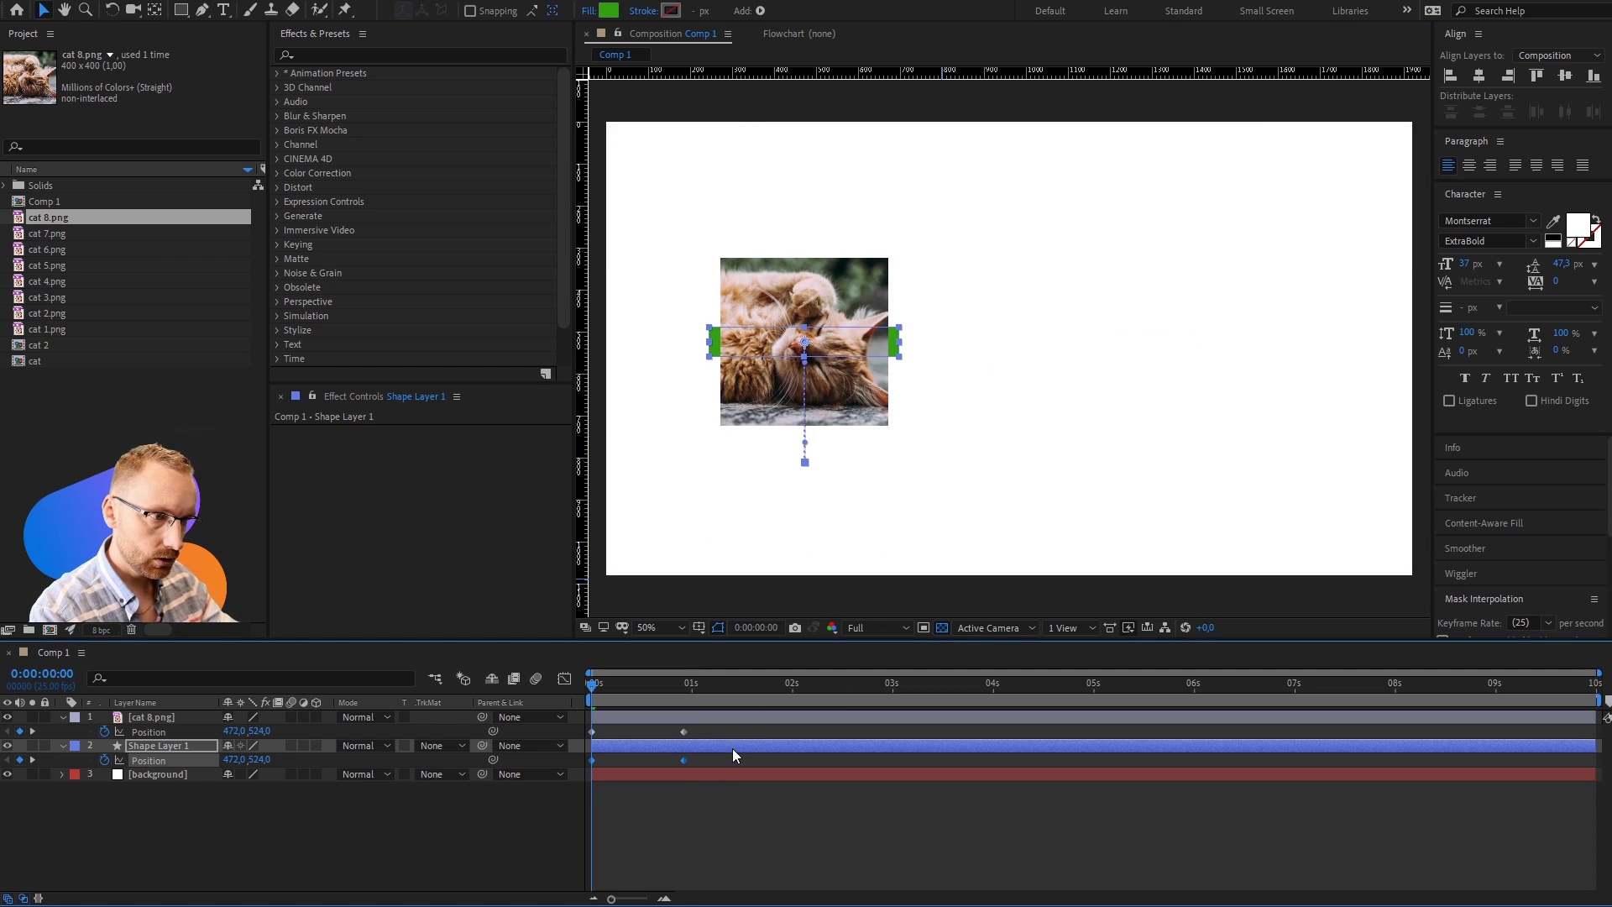
click(729, 760)
drag(729, 757, 588, 754)
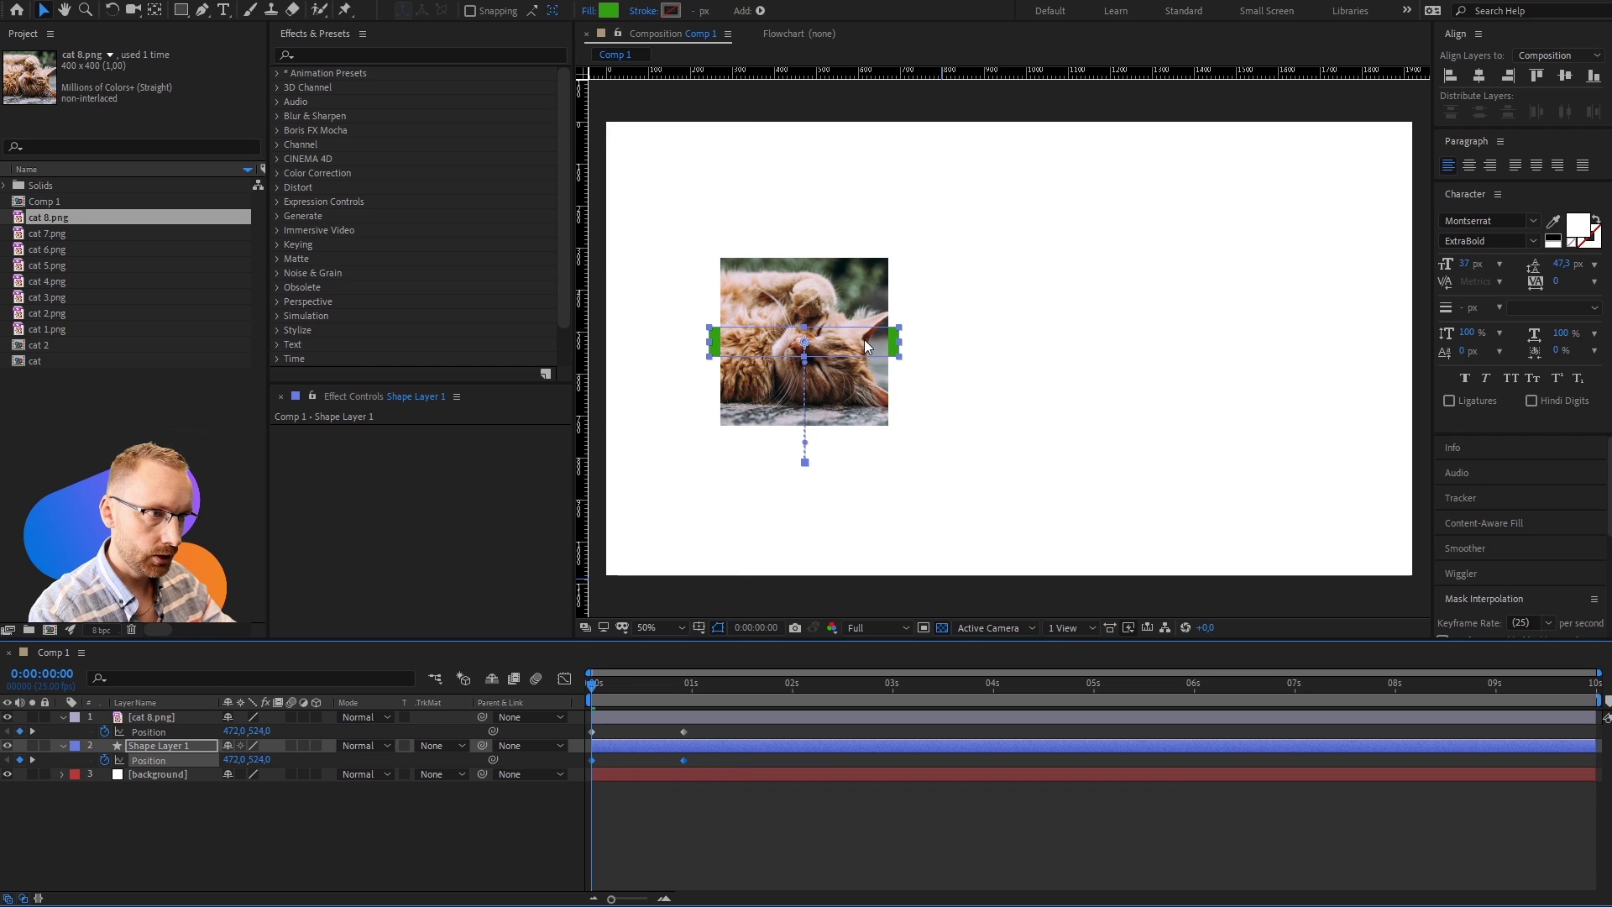
drag(864, 339, 1192, 337)
key(space)
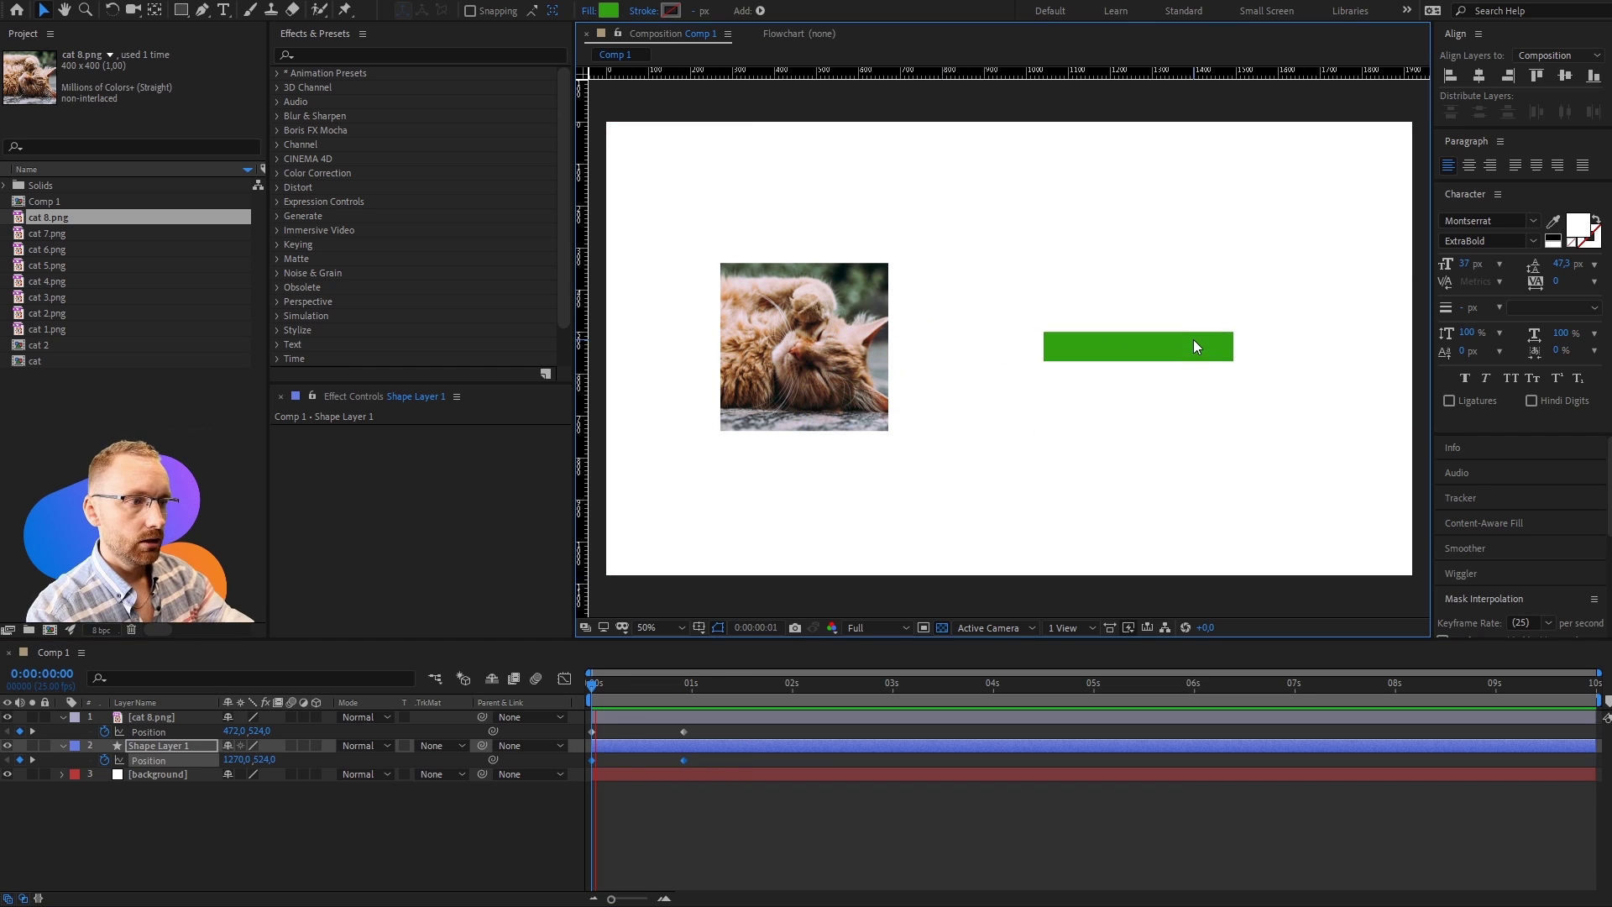
key(space)
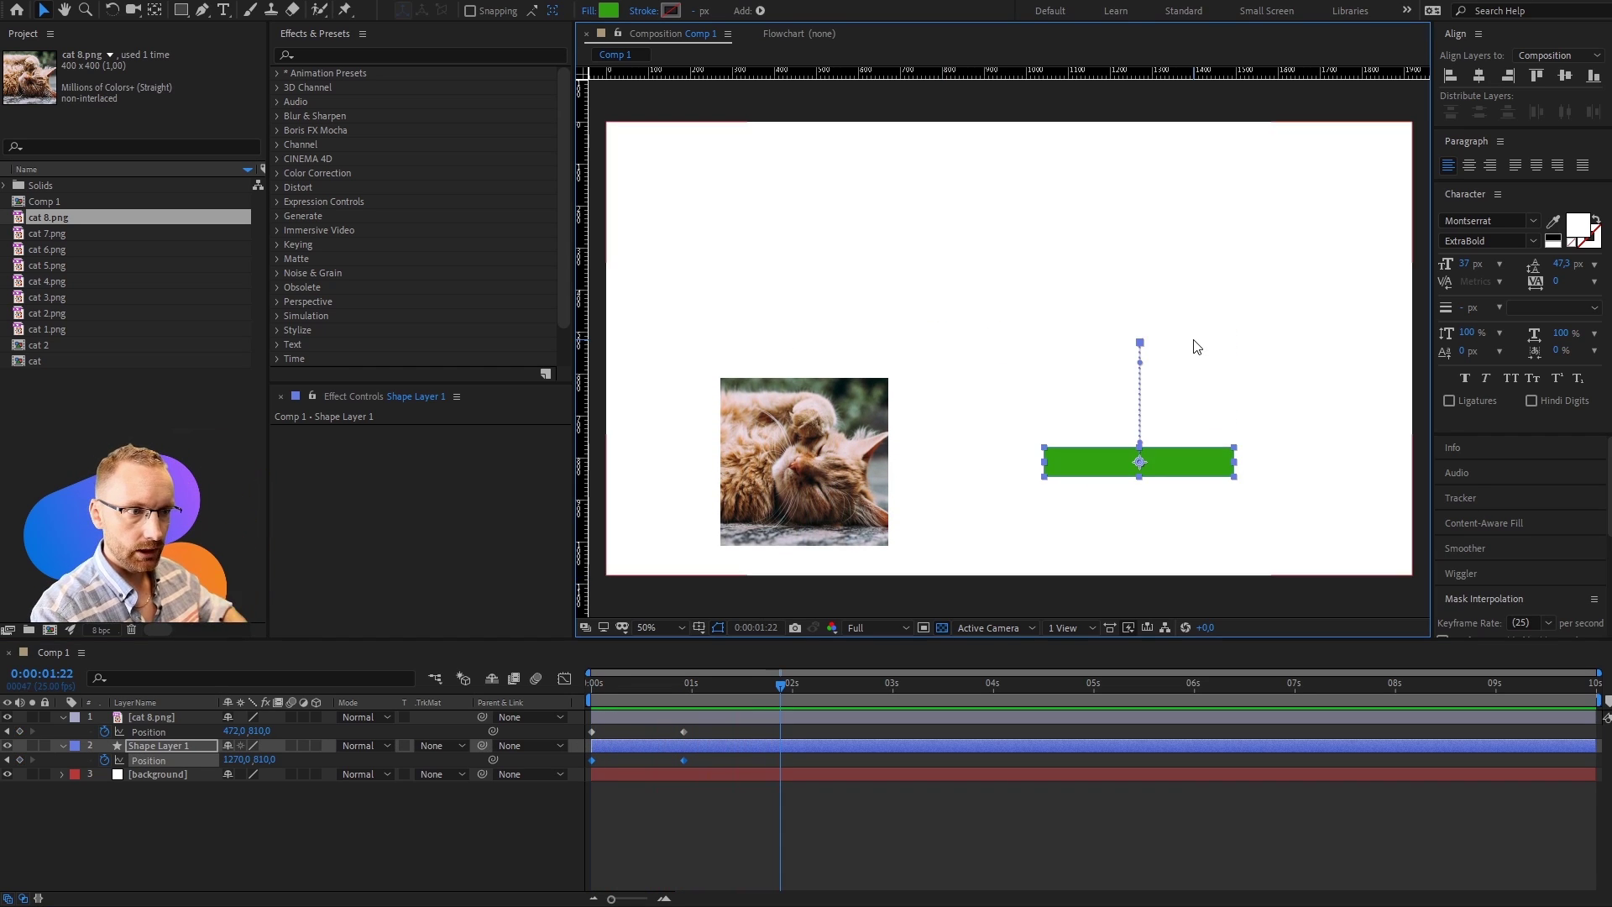
Step: Collapse both Position properties and toggle the cat layer's transform properties
click(203, 819)
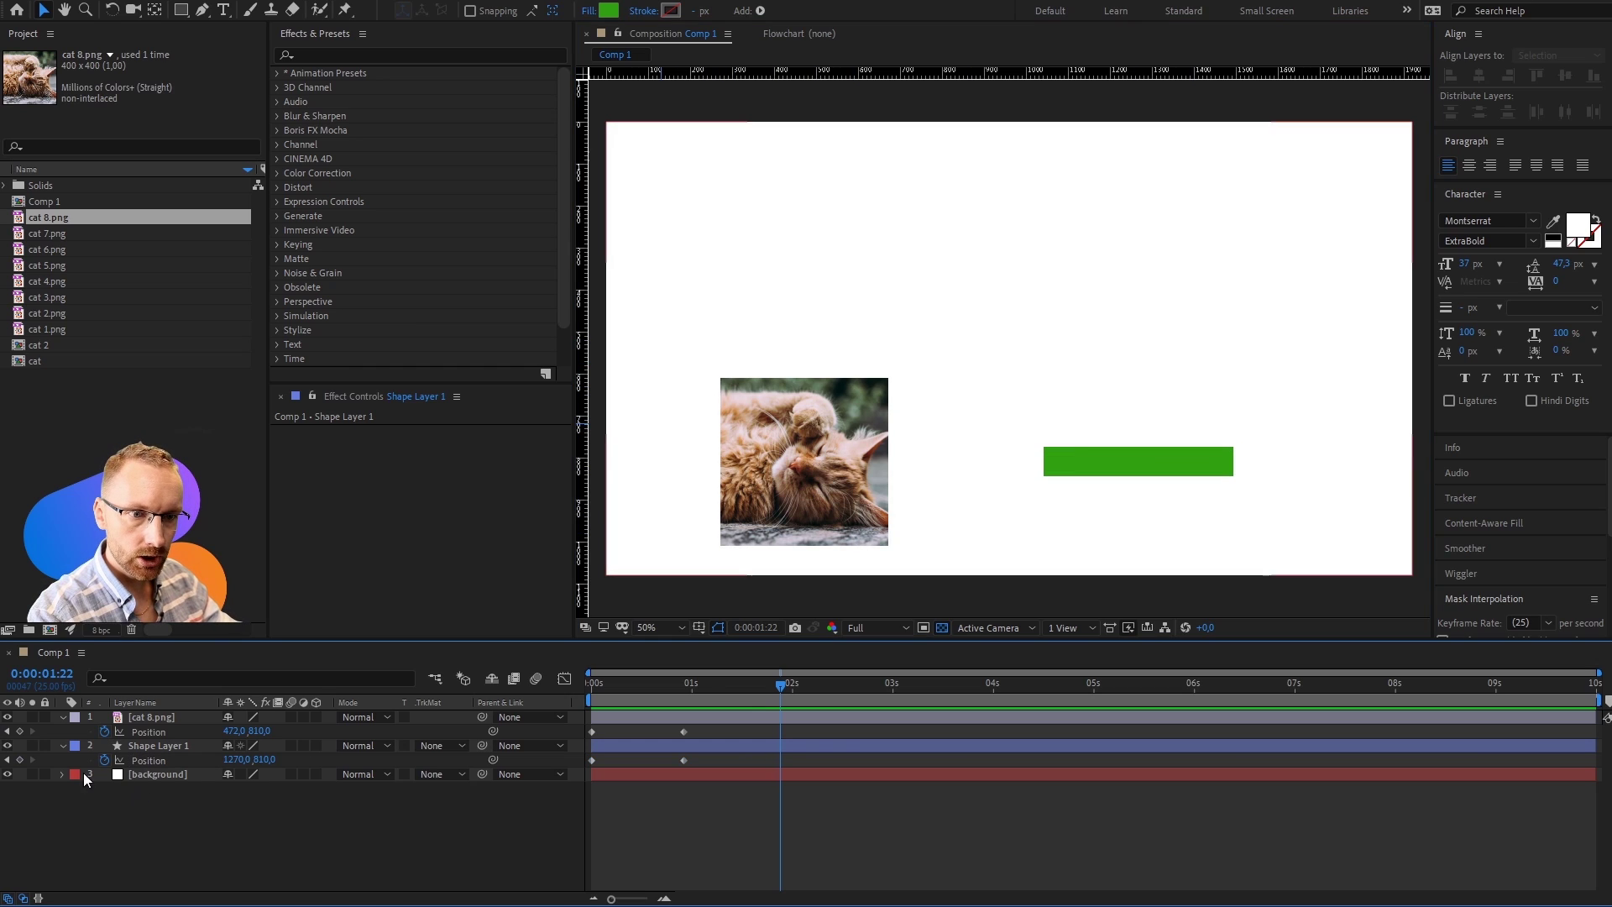
click(63, 718)
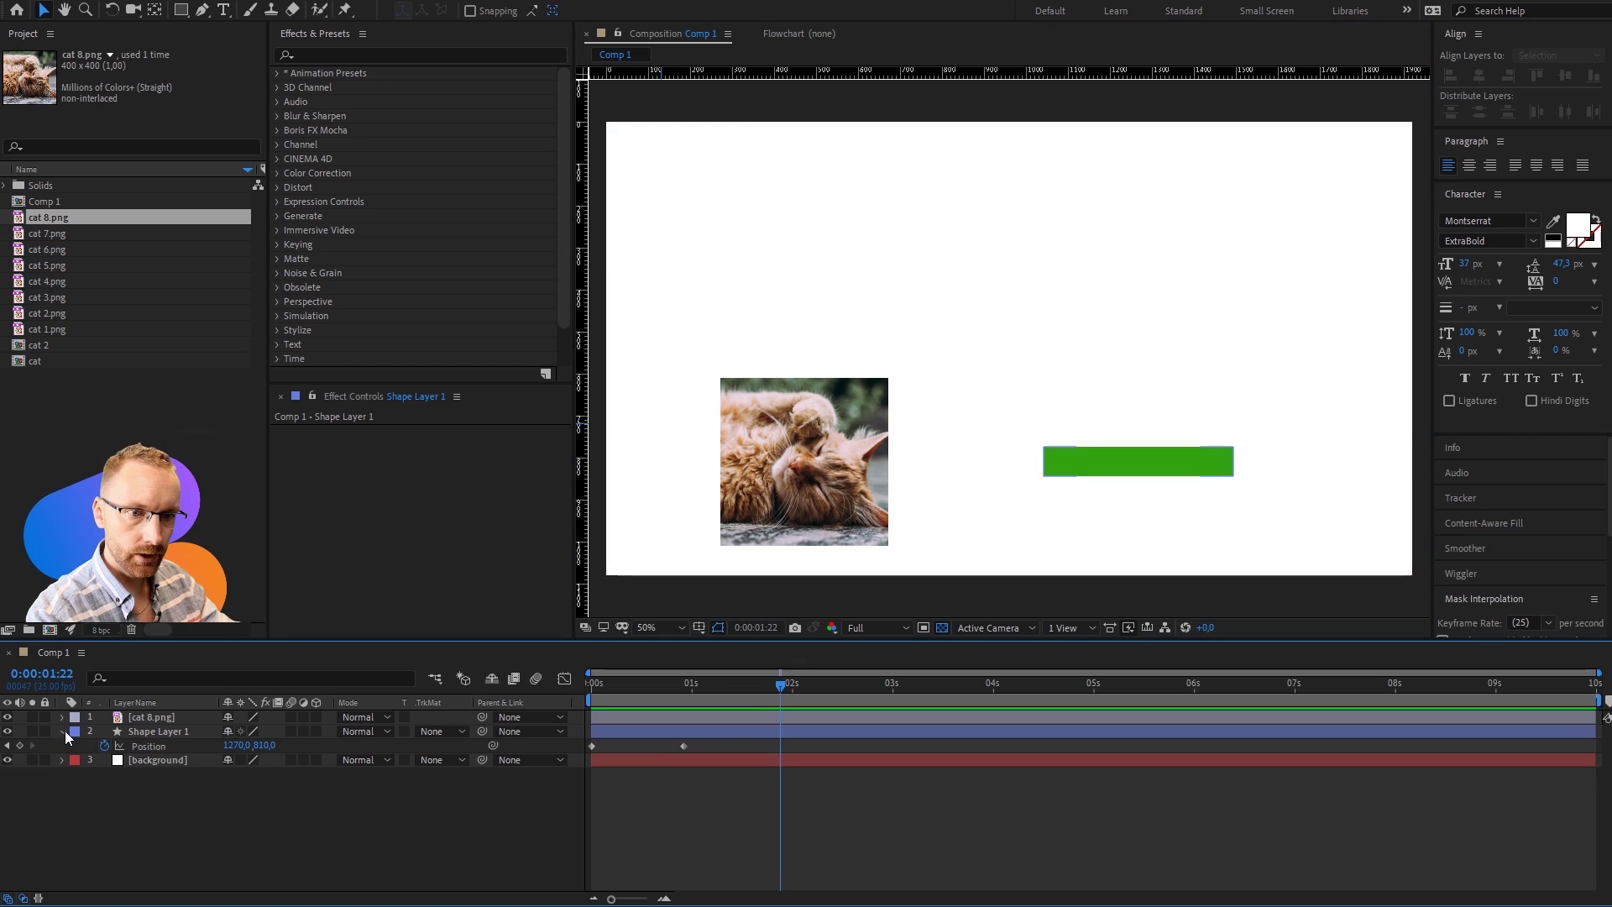
click(63, 731)
click(62, 718)
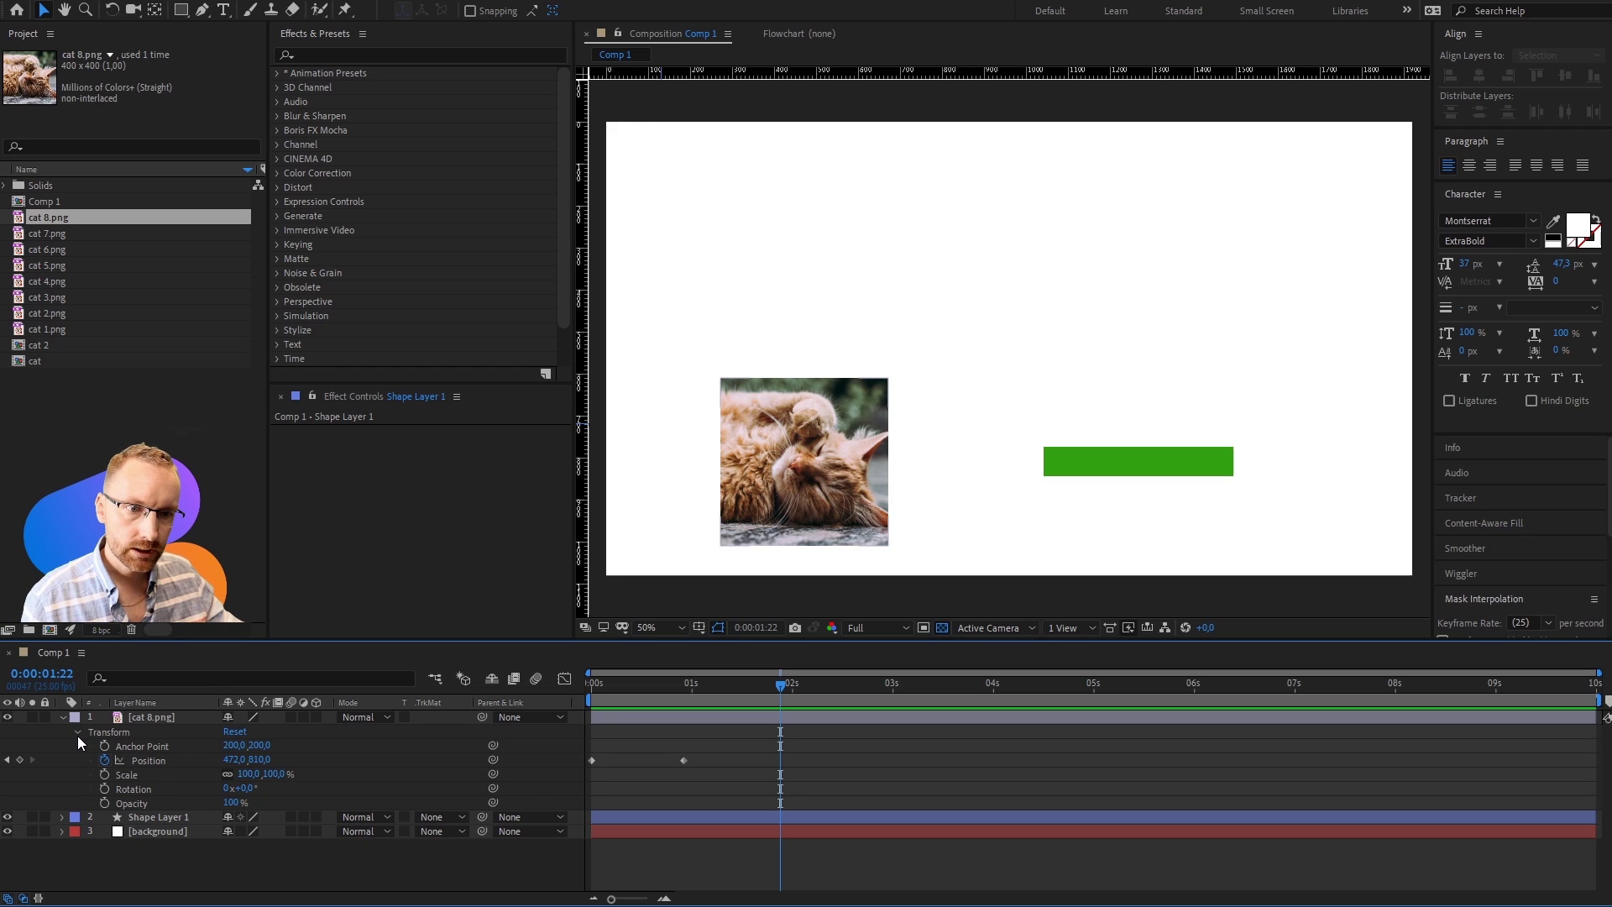
click(77, 732)
click(76, 730)
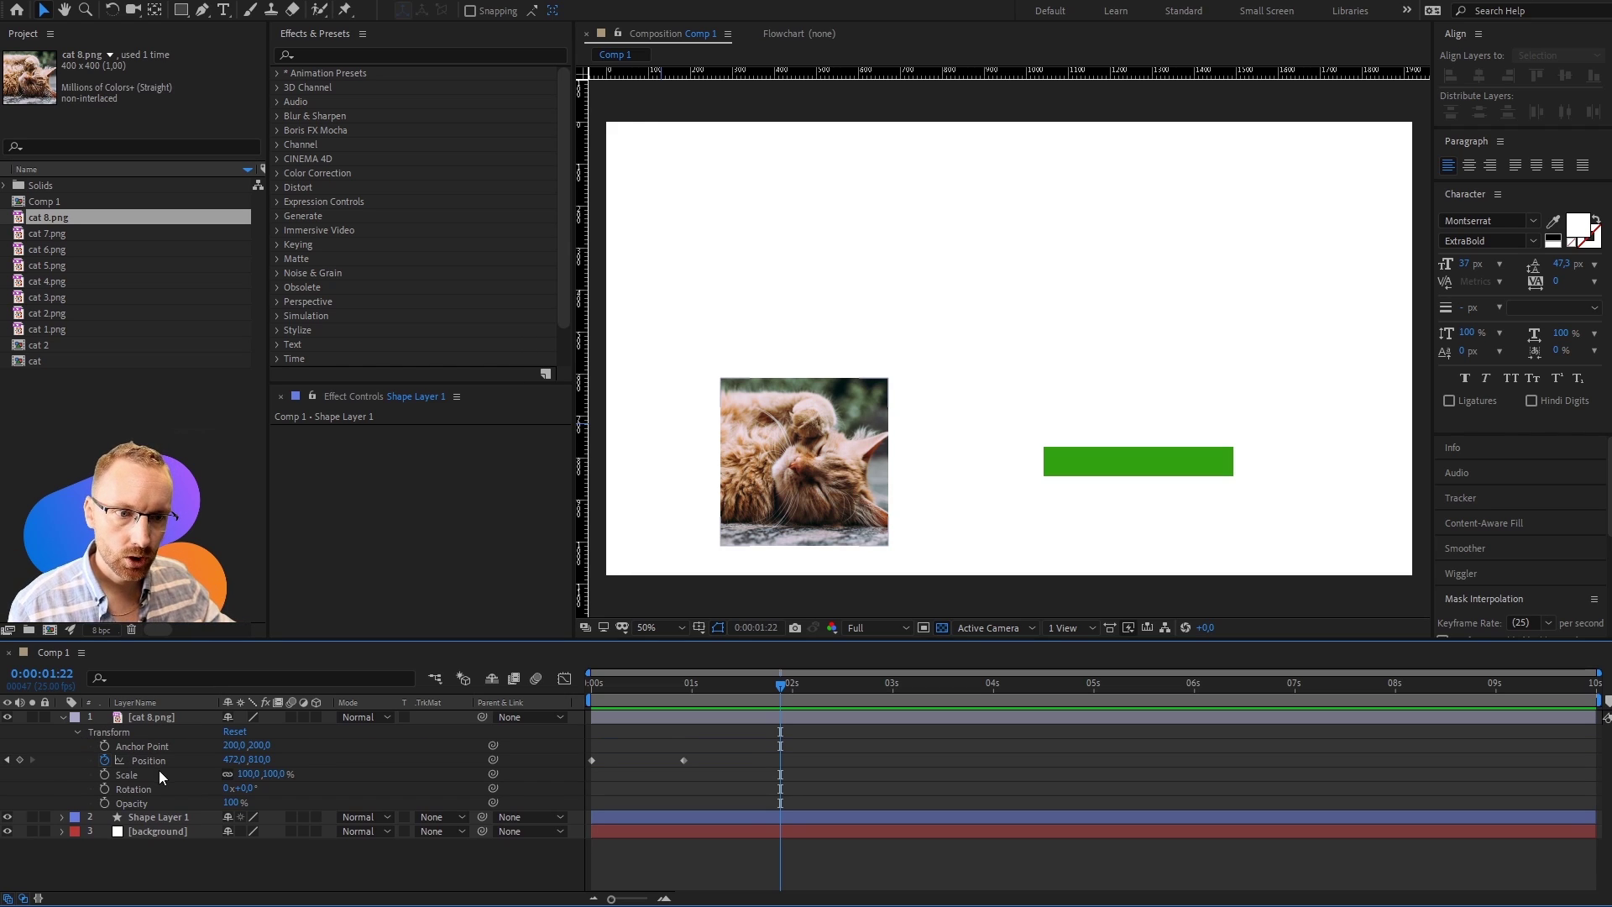
click(76, 731)
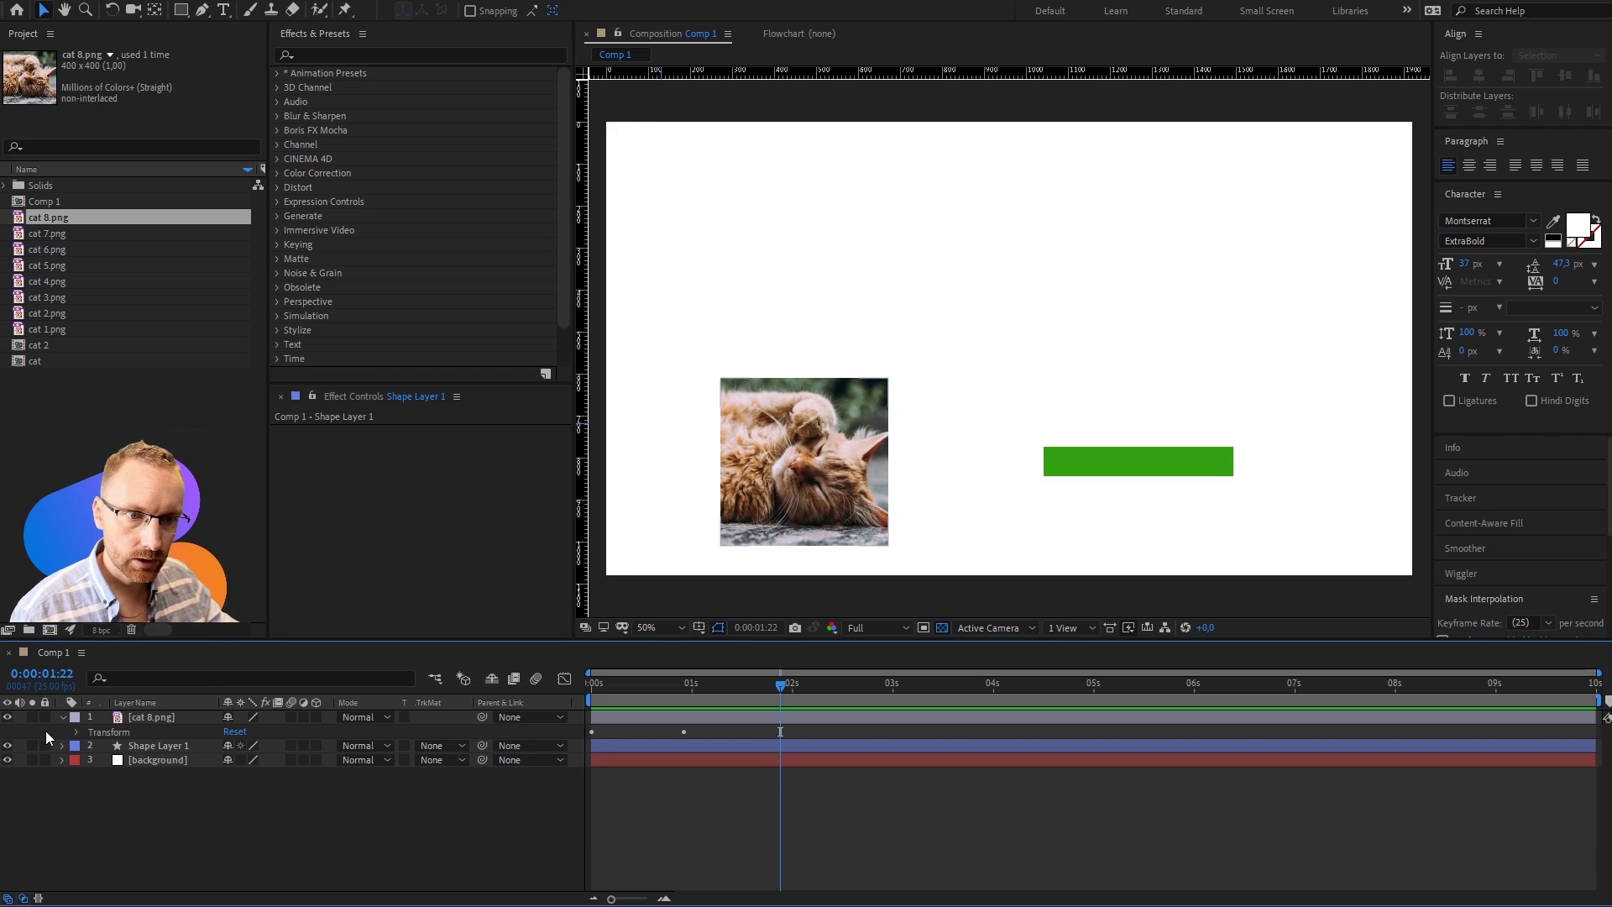
Step: Expand Shape Layer 1 to show Rectangle 1's path, stroke and transform alongside the layer Transform
click(60, 744)
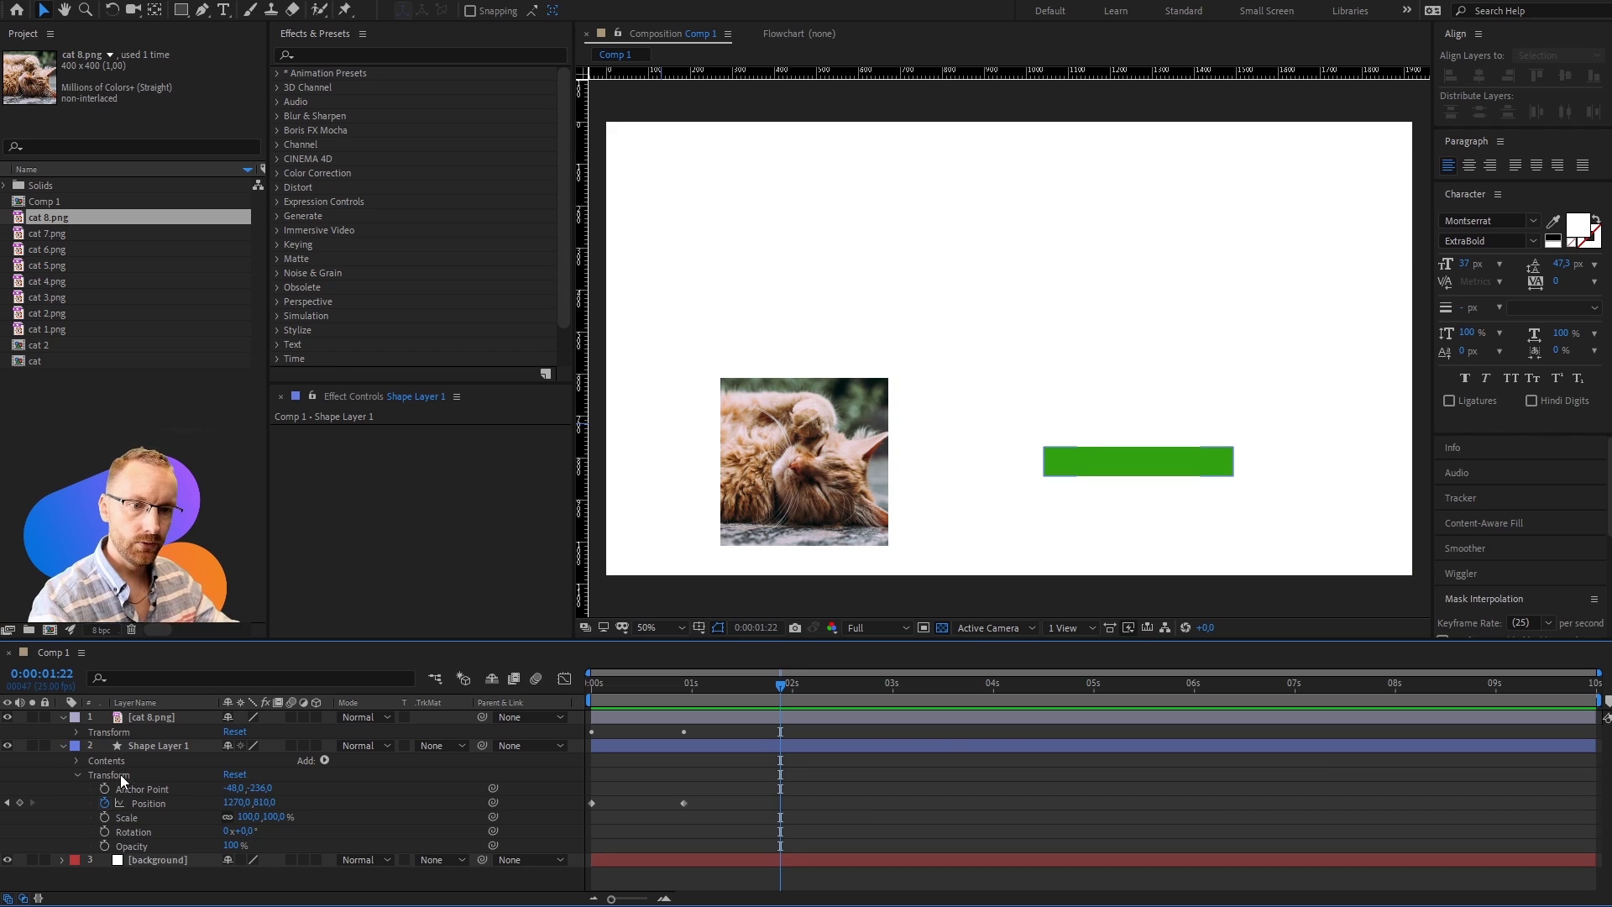
click(79, 774)
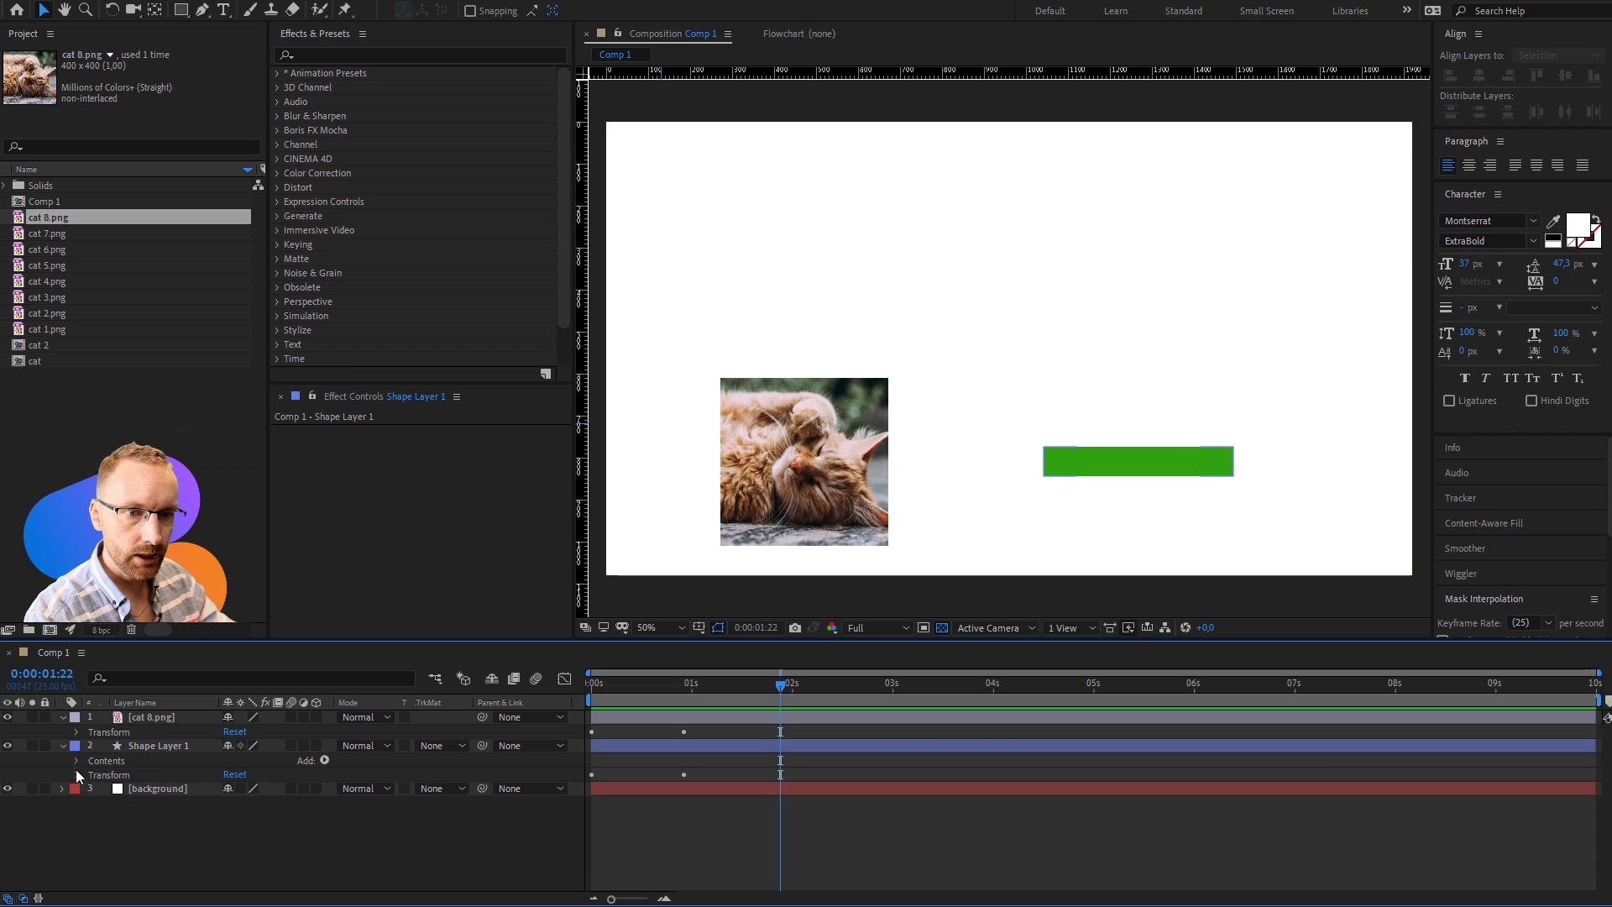
click(89, 762)
click(77, 759)
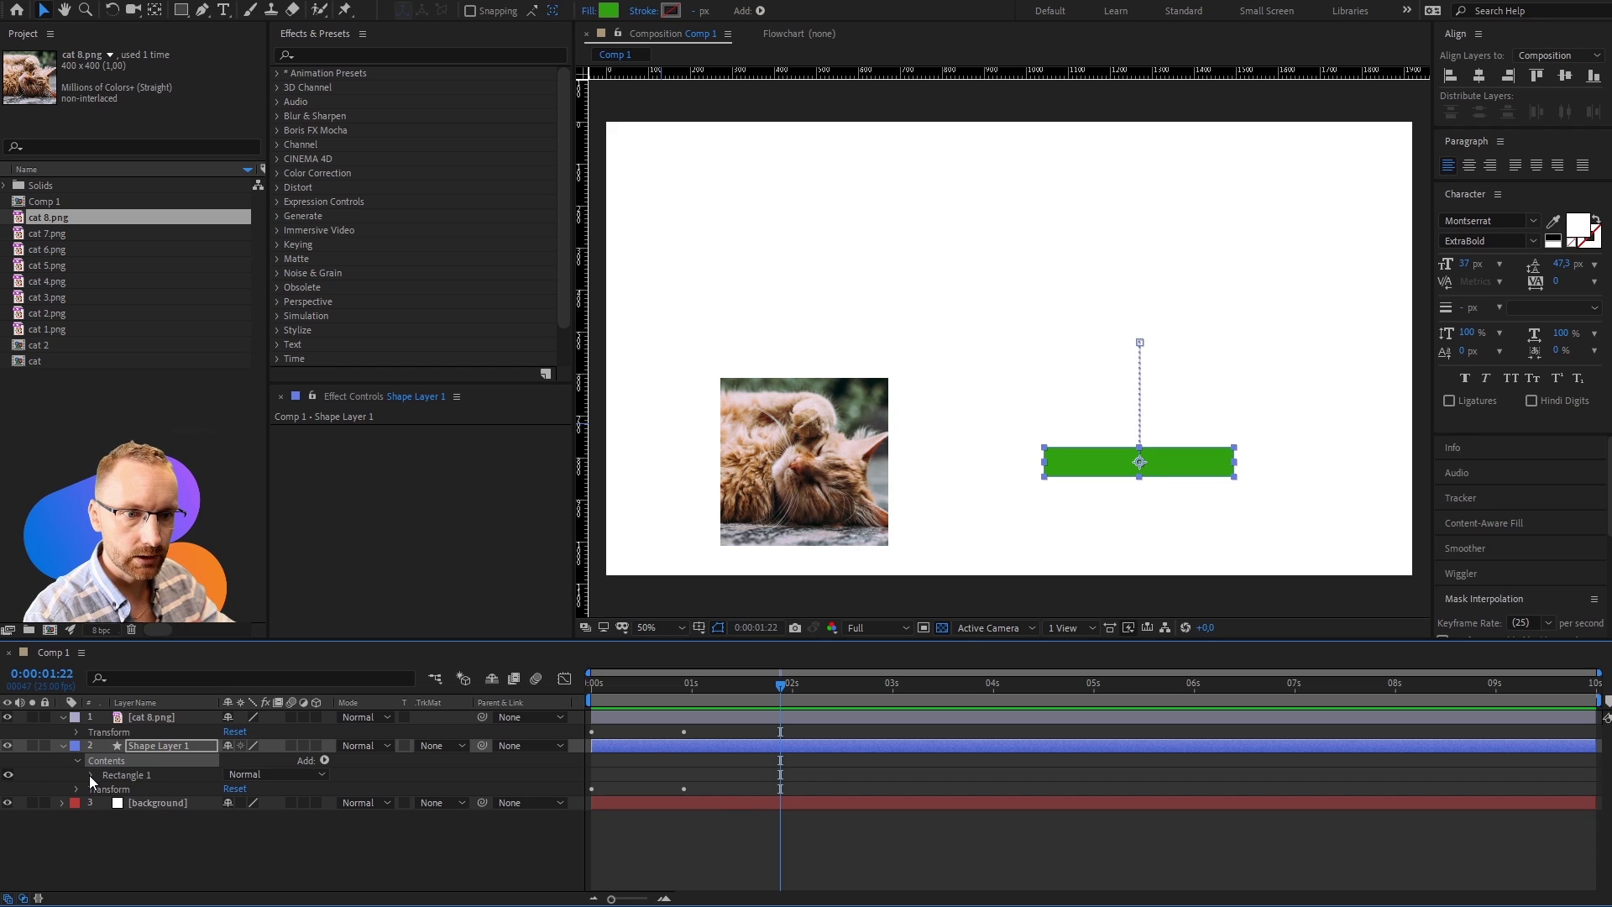
click(90, 774)
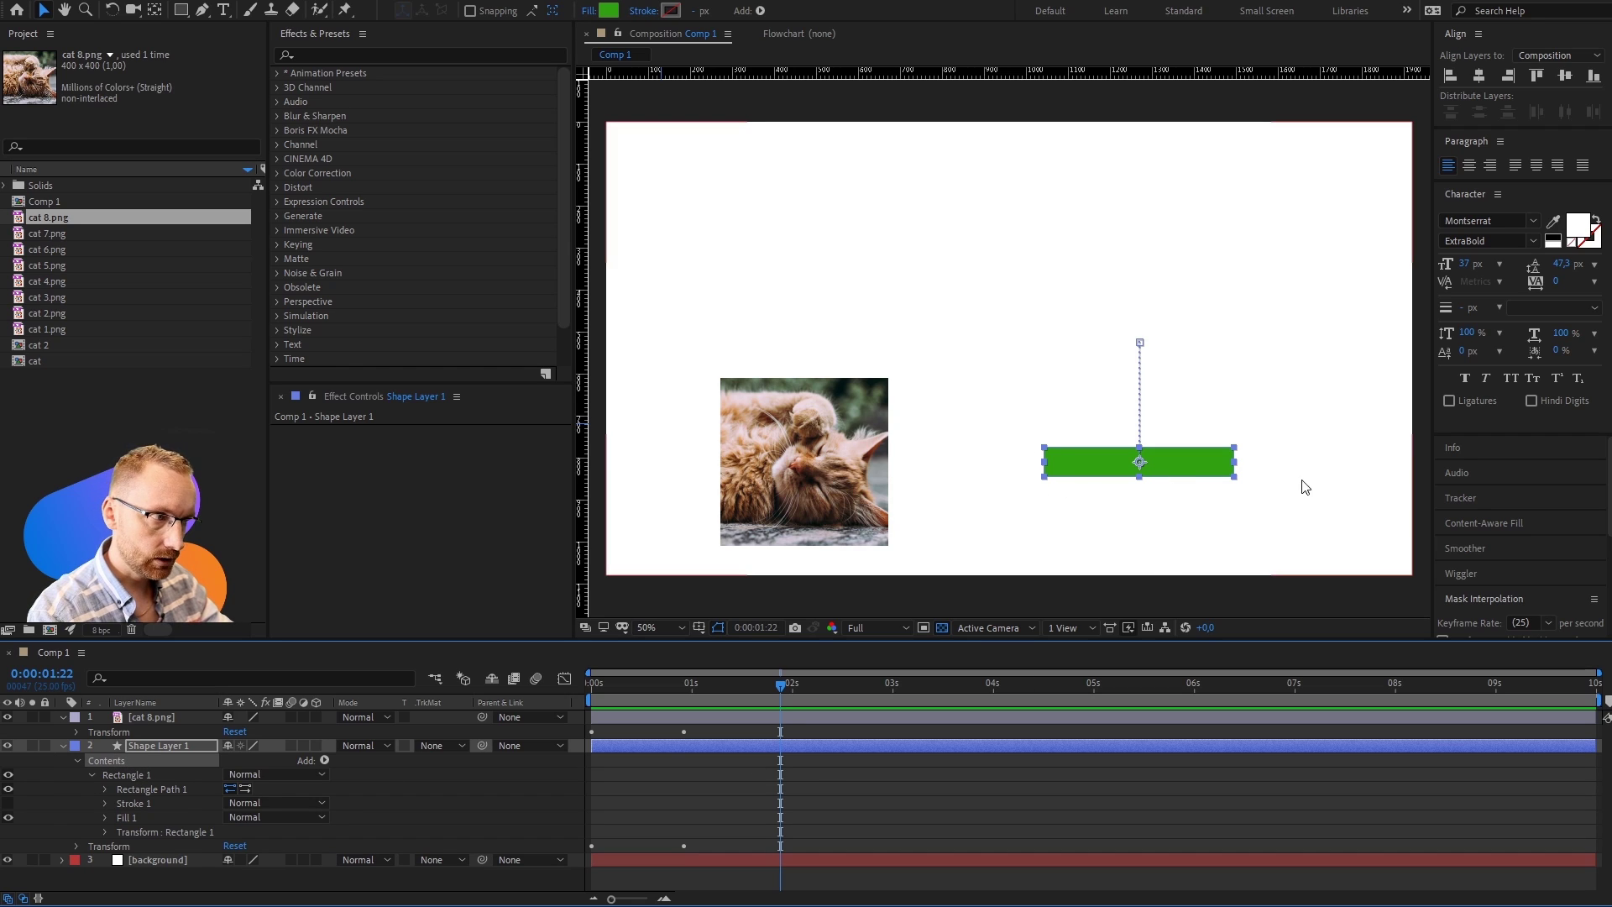
click(143, 789)
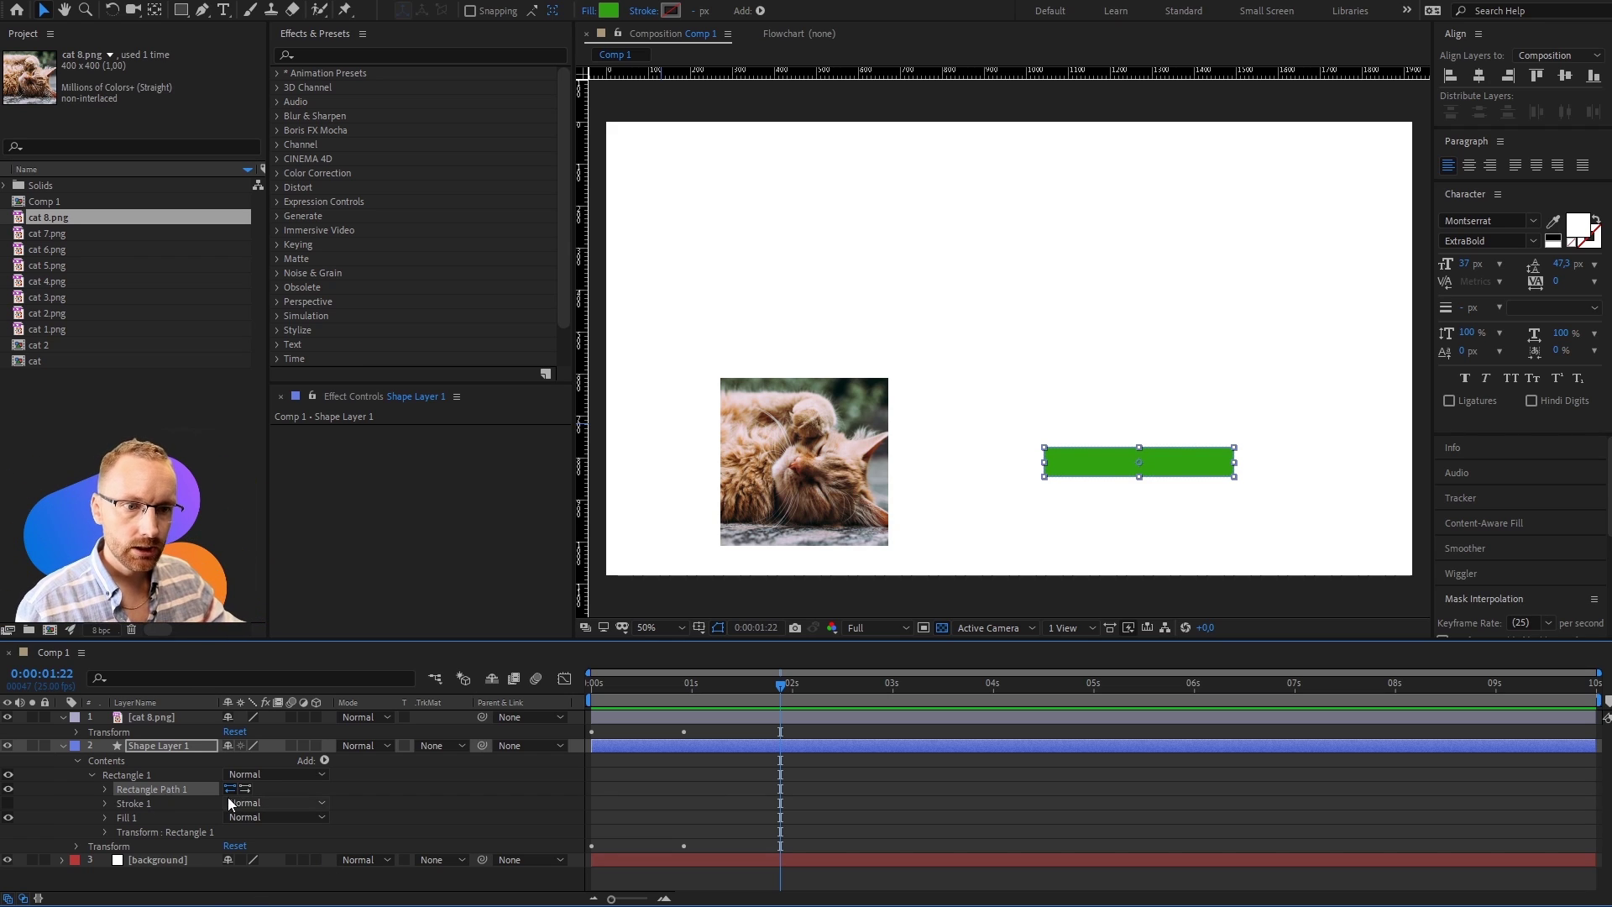
click(122, 804)
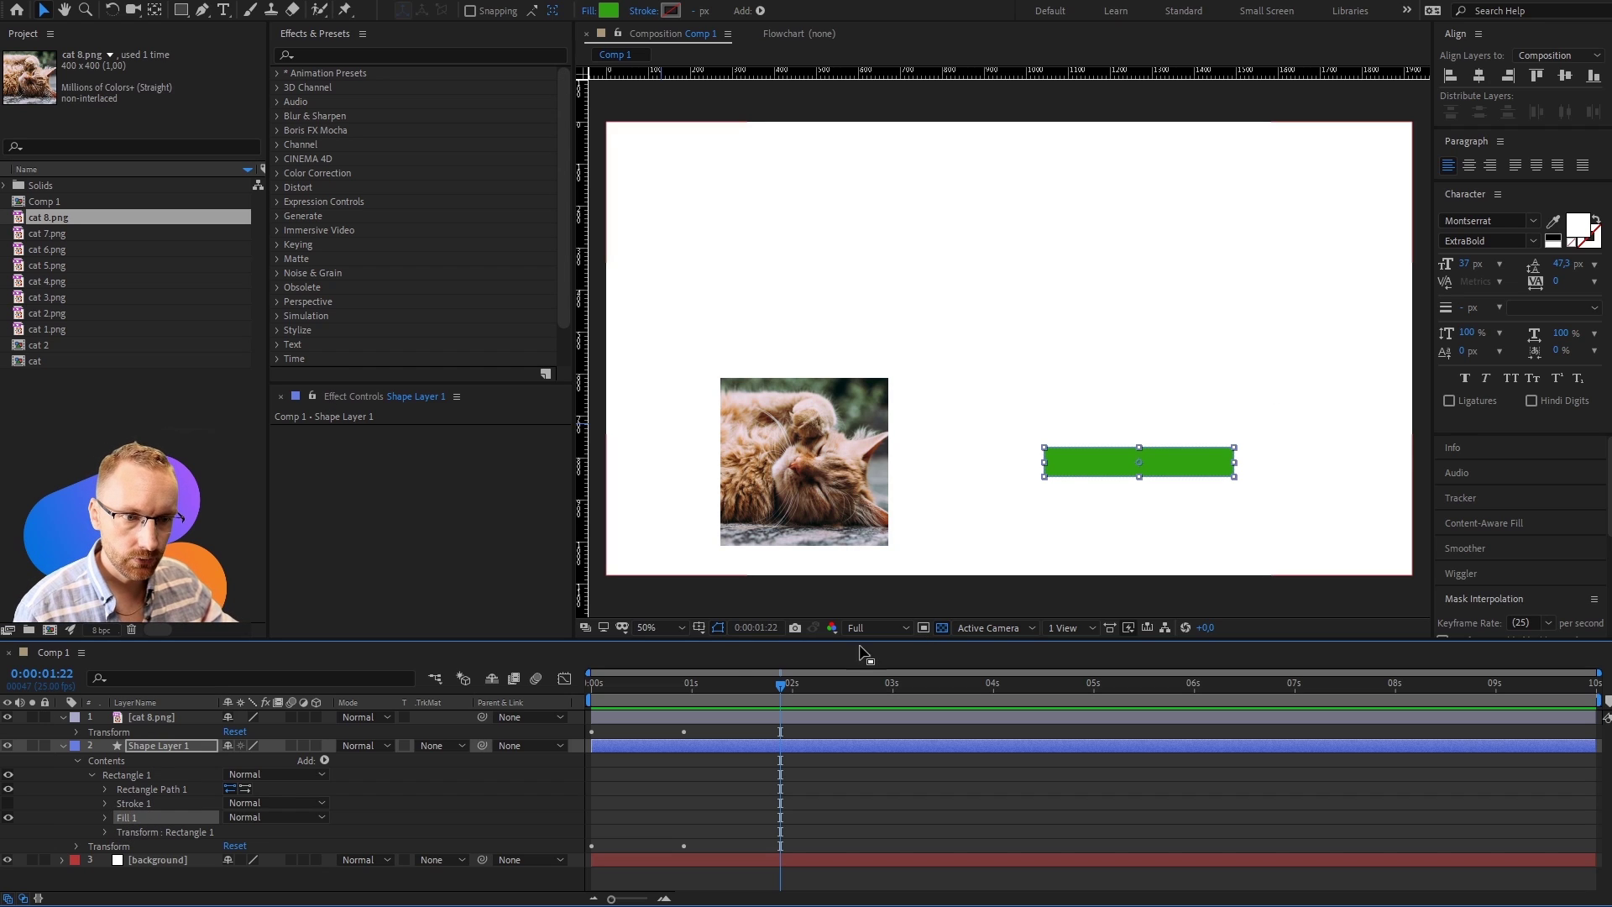
click(105, 831)
scroll(151, 760, down, 2)
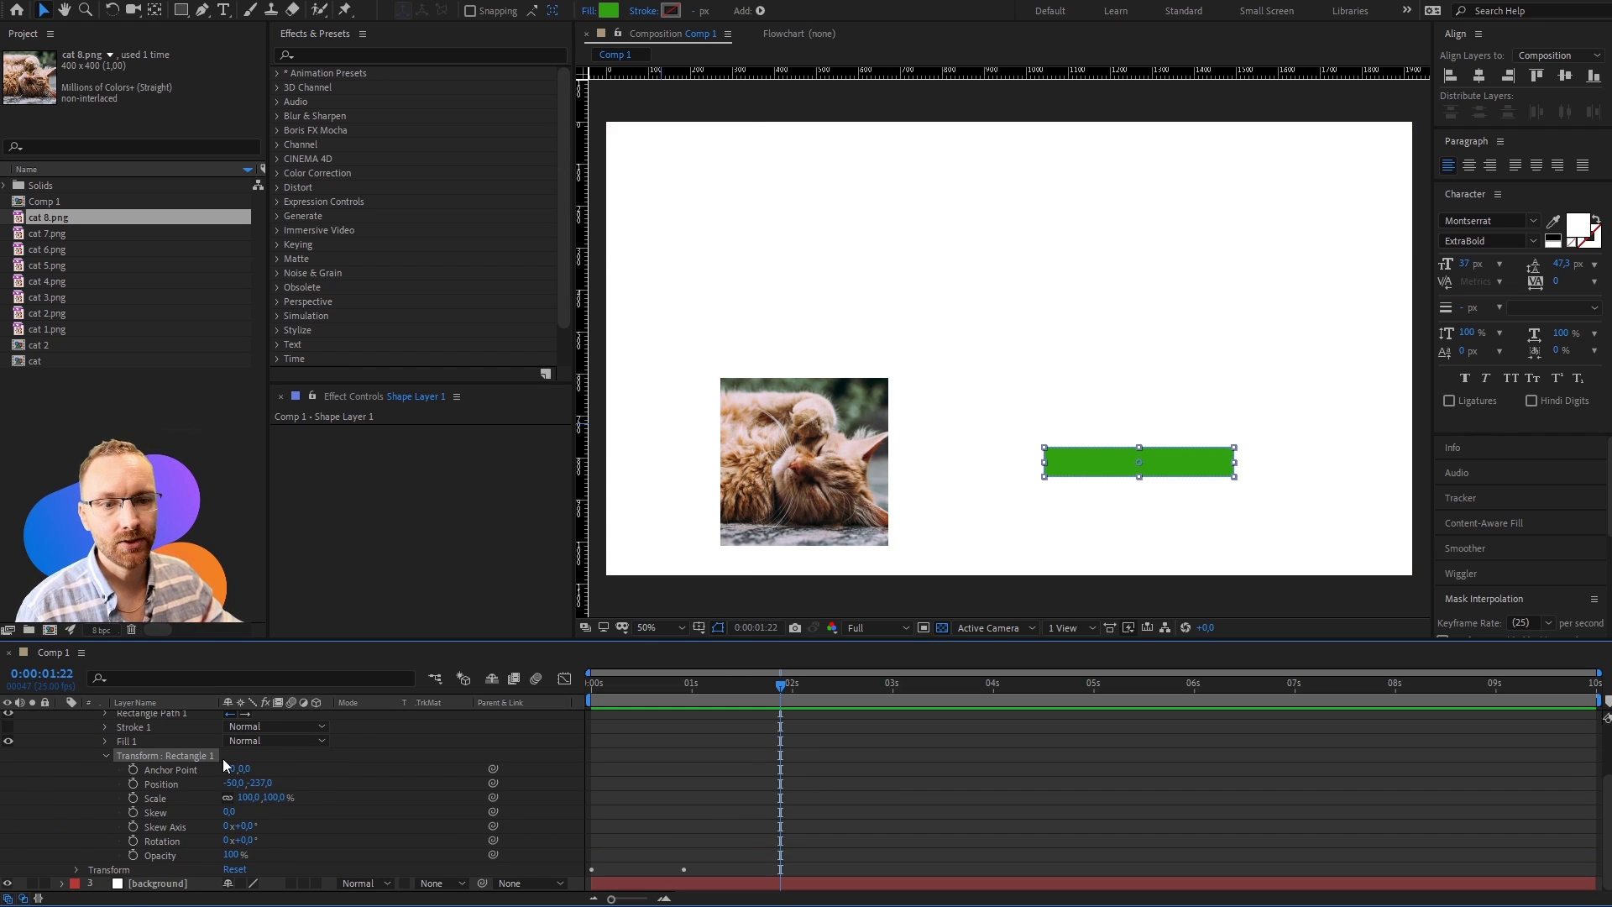
click(77, 870)
scroll(147, 782, down, 2)
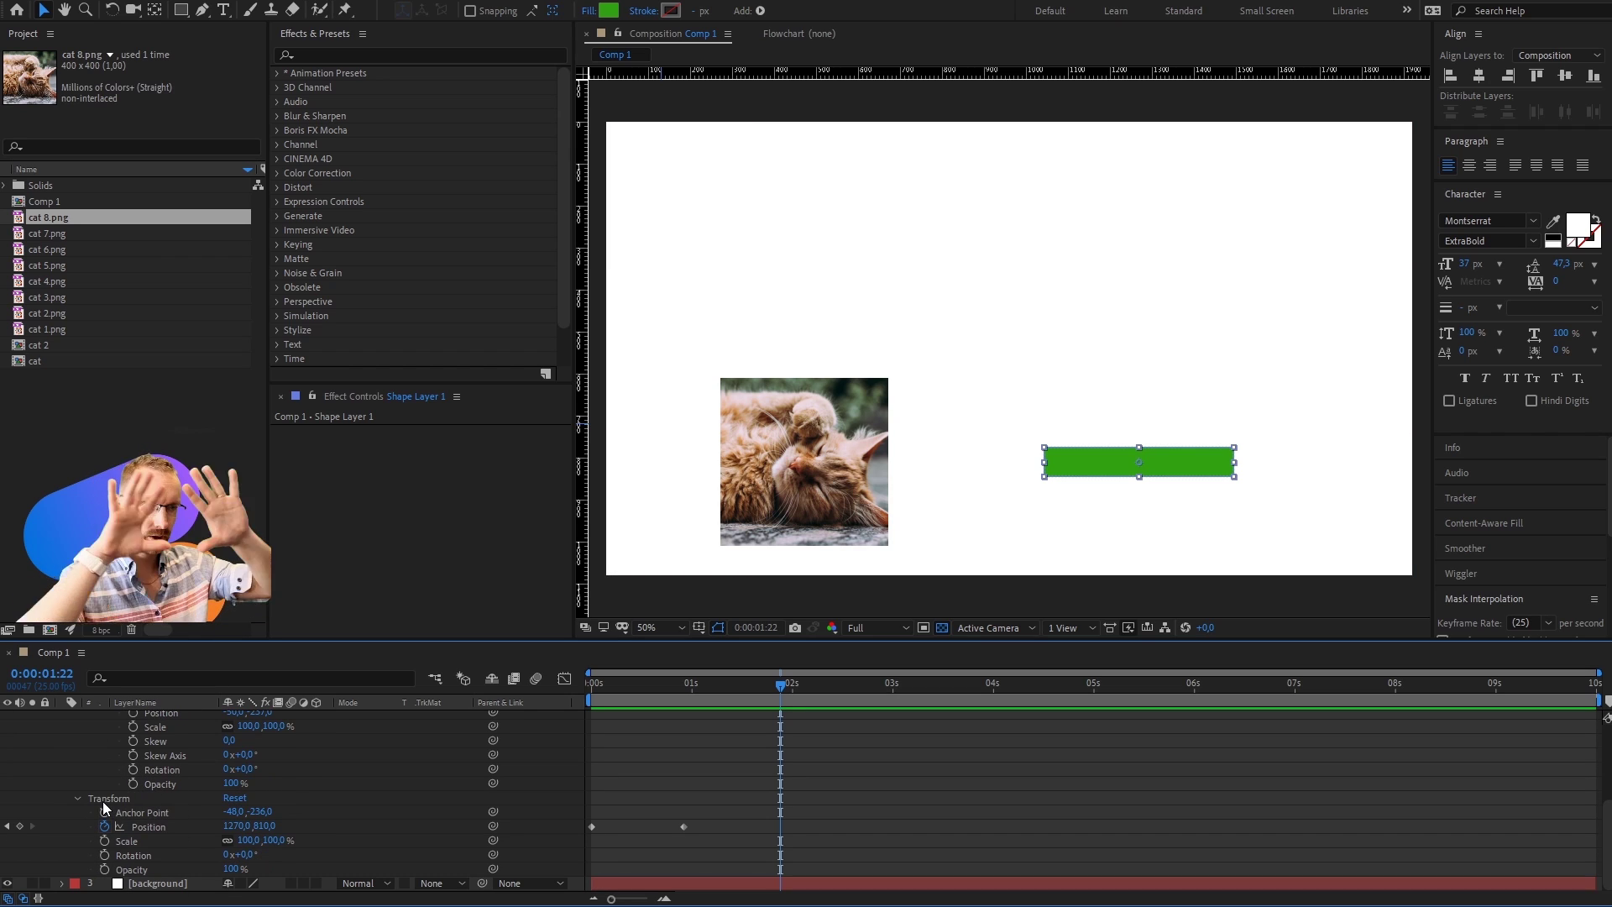
scroll(168, 772, up, 2)
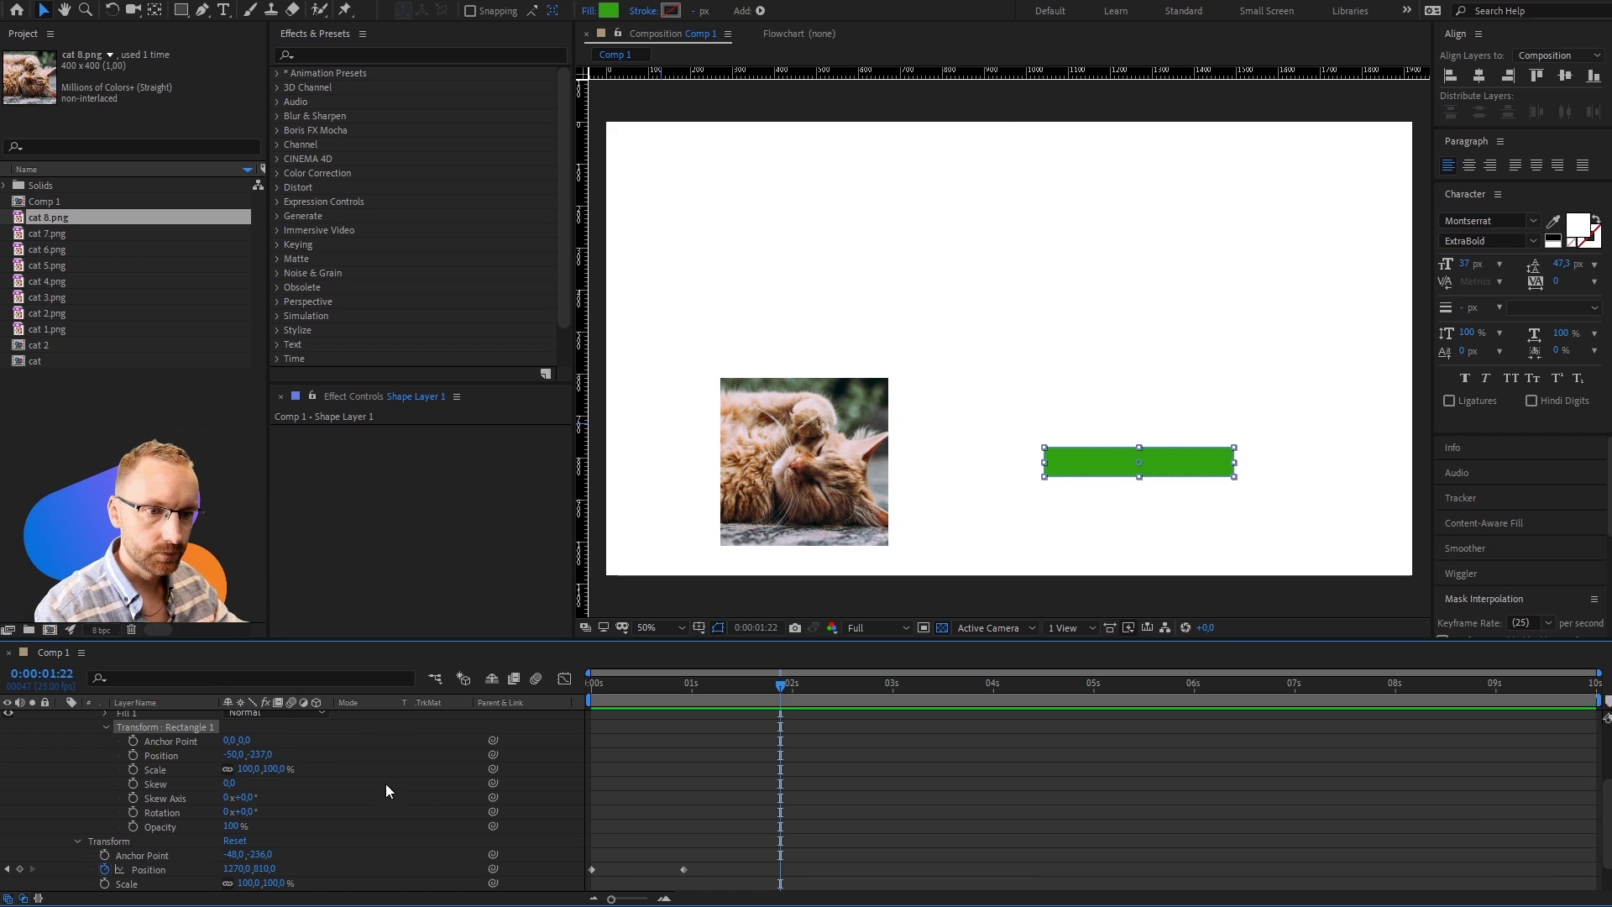
click(1050, 554)
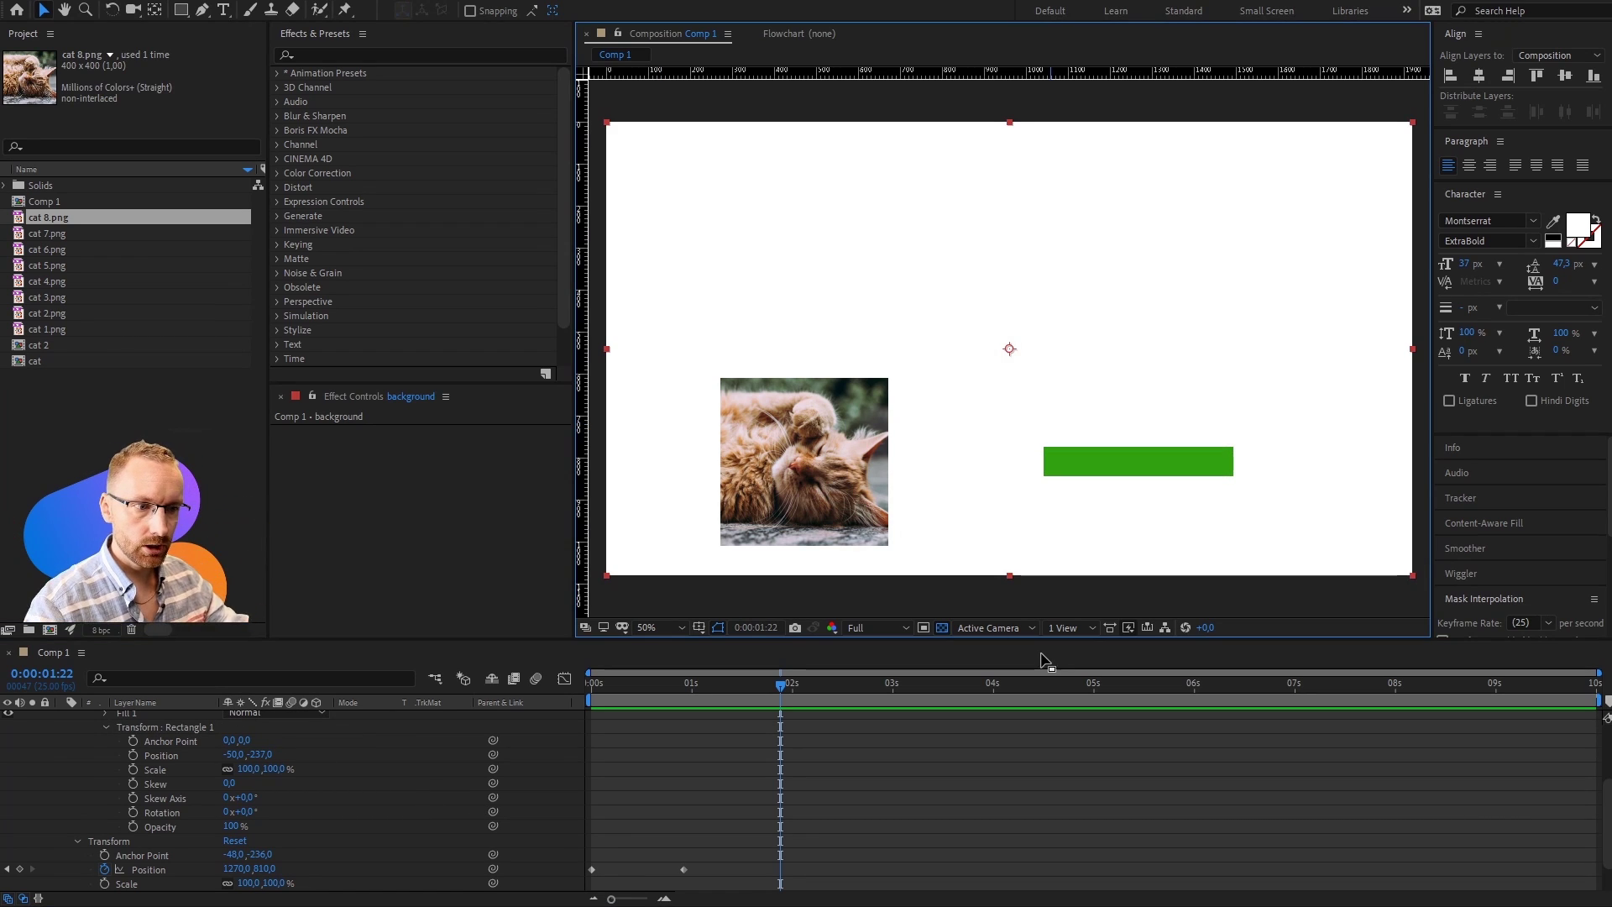
Step: Keyframe Rectangle 1's own Position and slide the bar right to 206,-237 at frame 23
drag(707, 687, 685, 689)
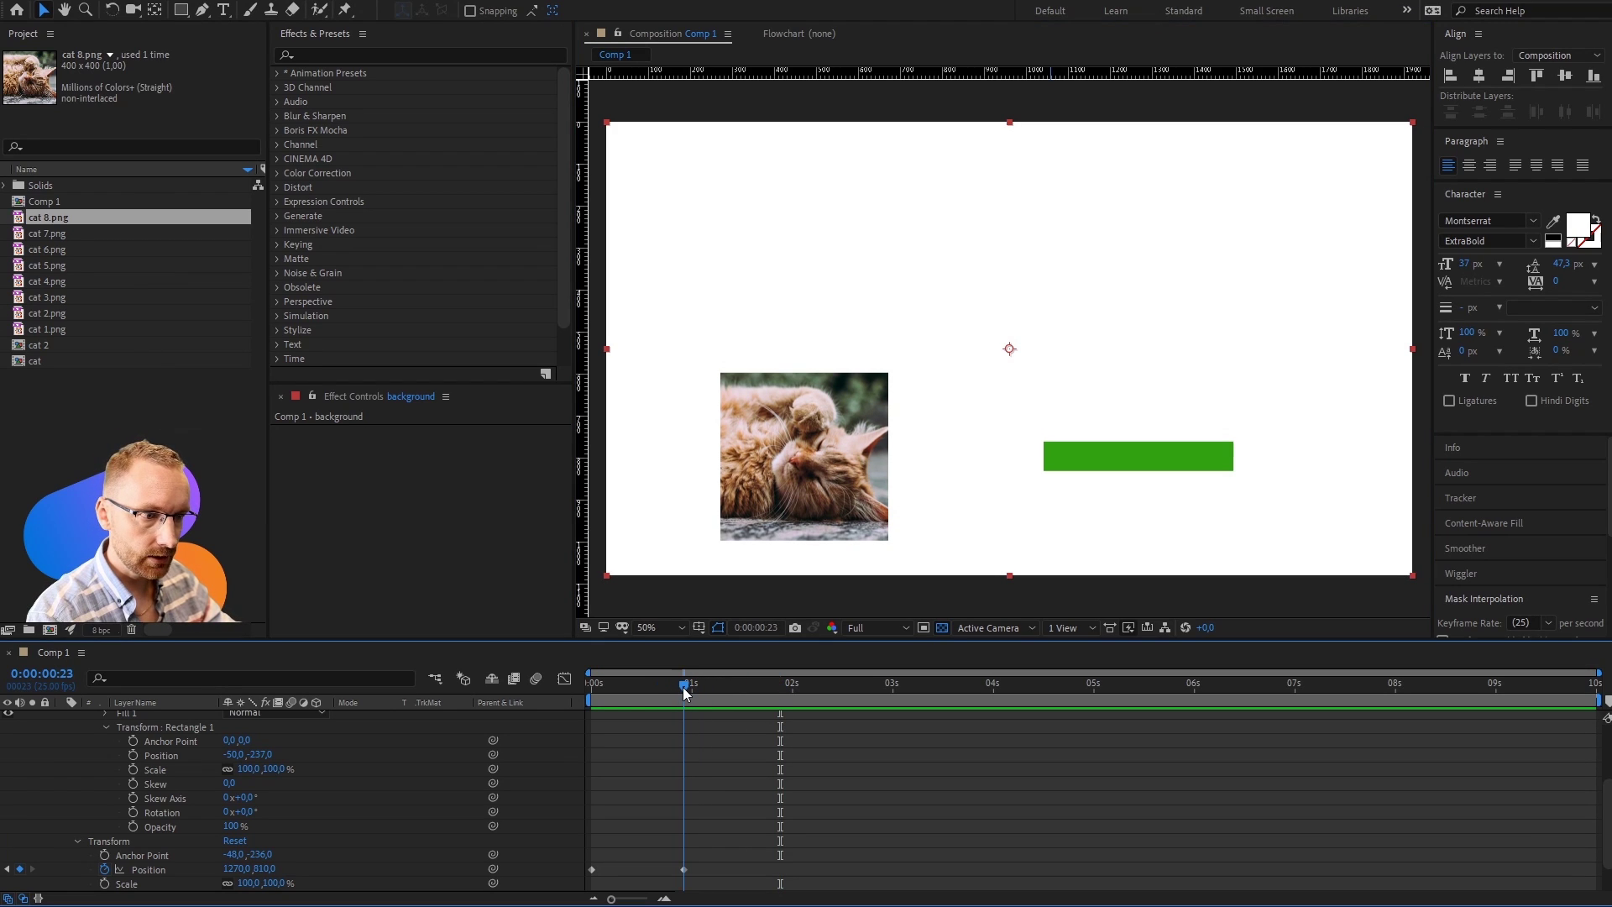
click(133, 754)
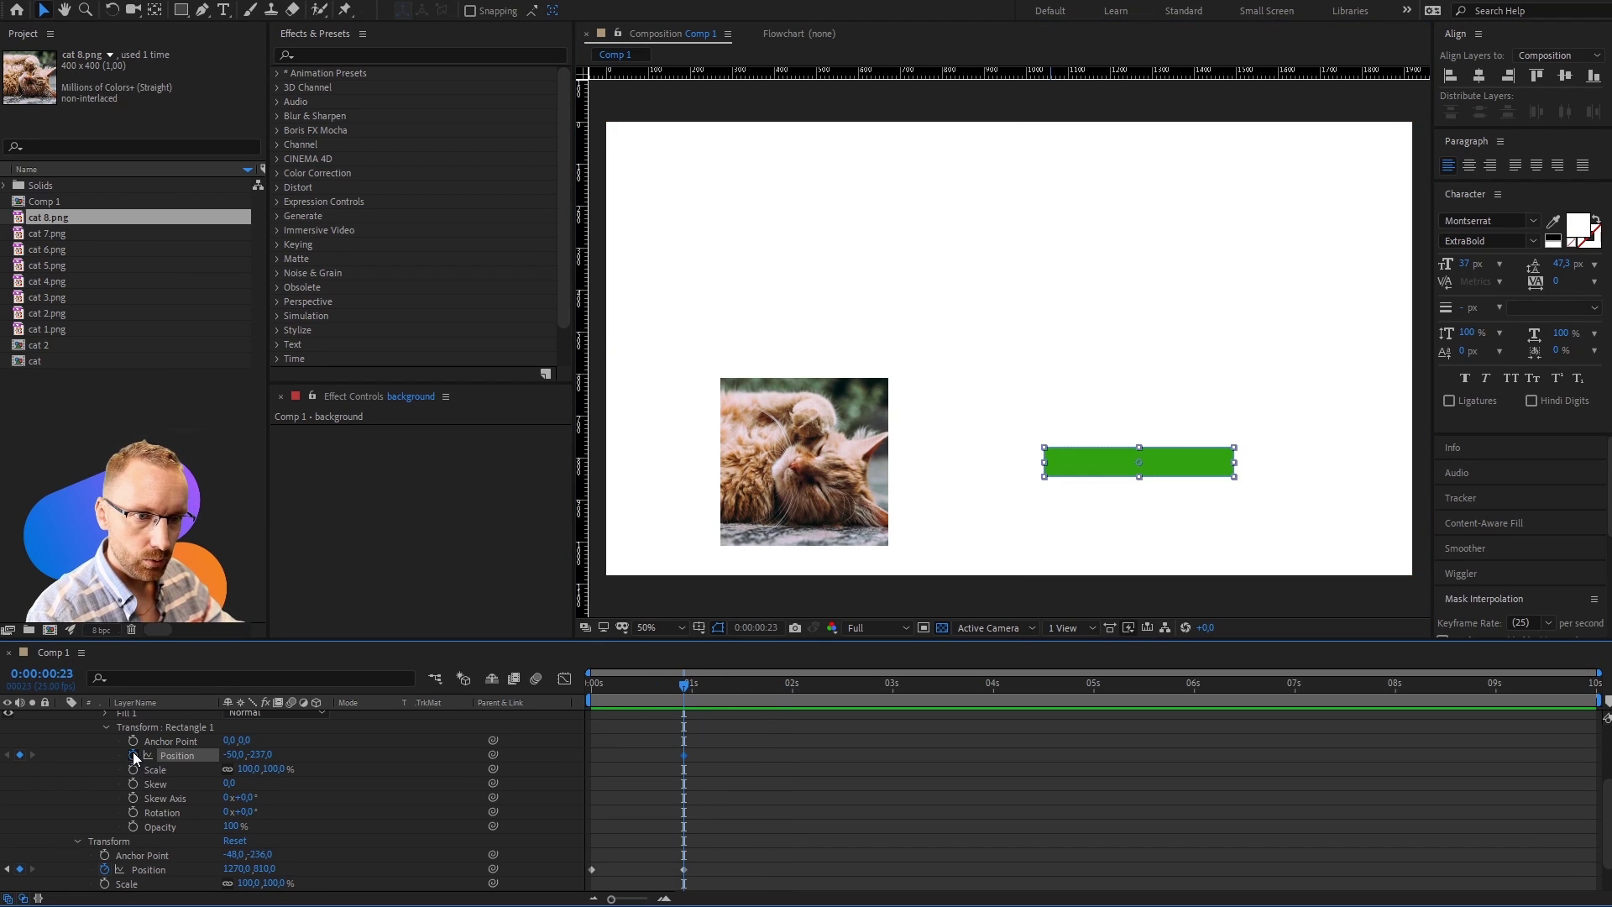
key(Home)
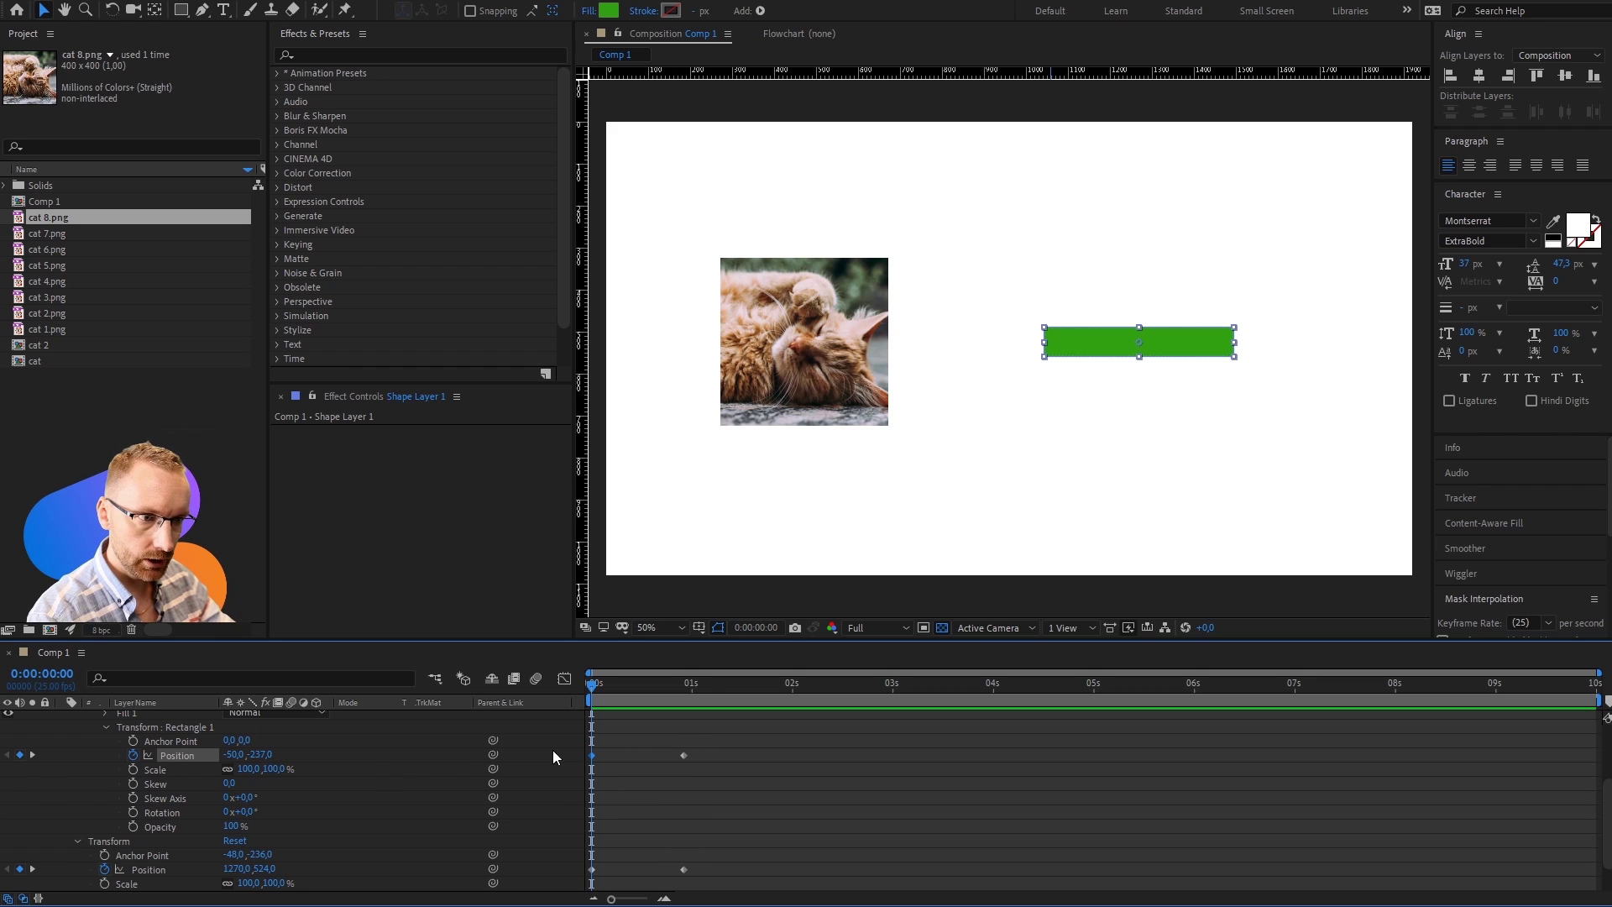
drag(672, 686, 685, 688)
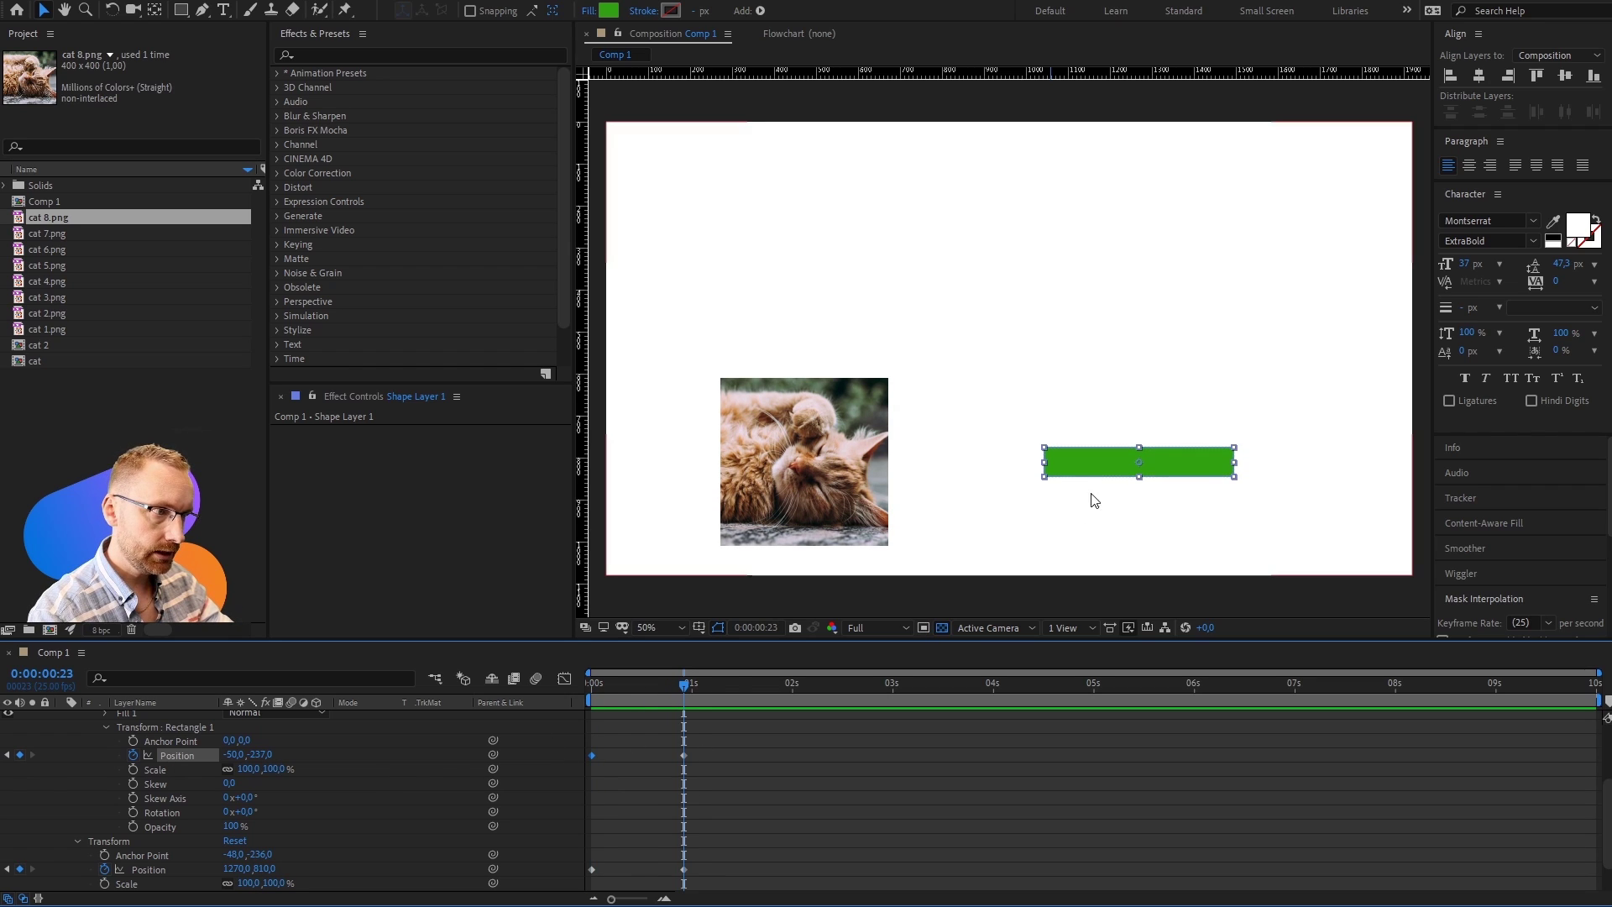
drag(1095, 461, 1203, 460)
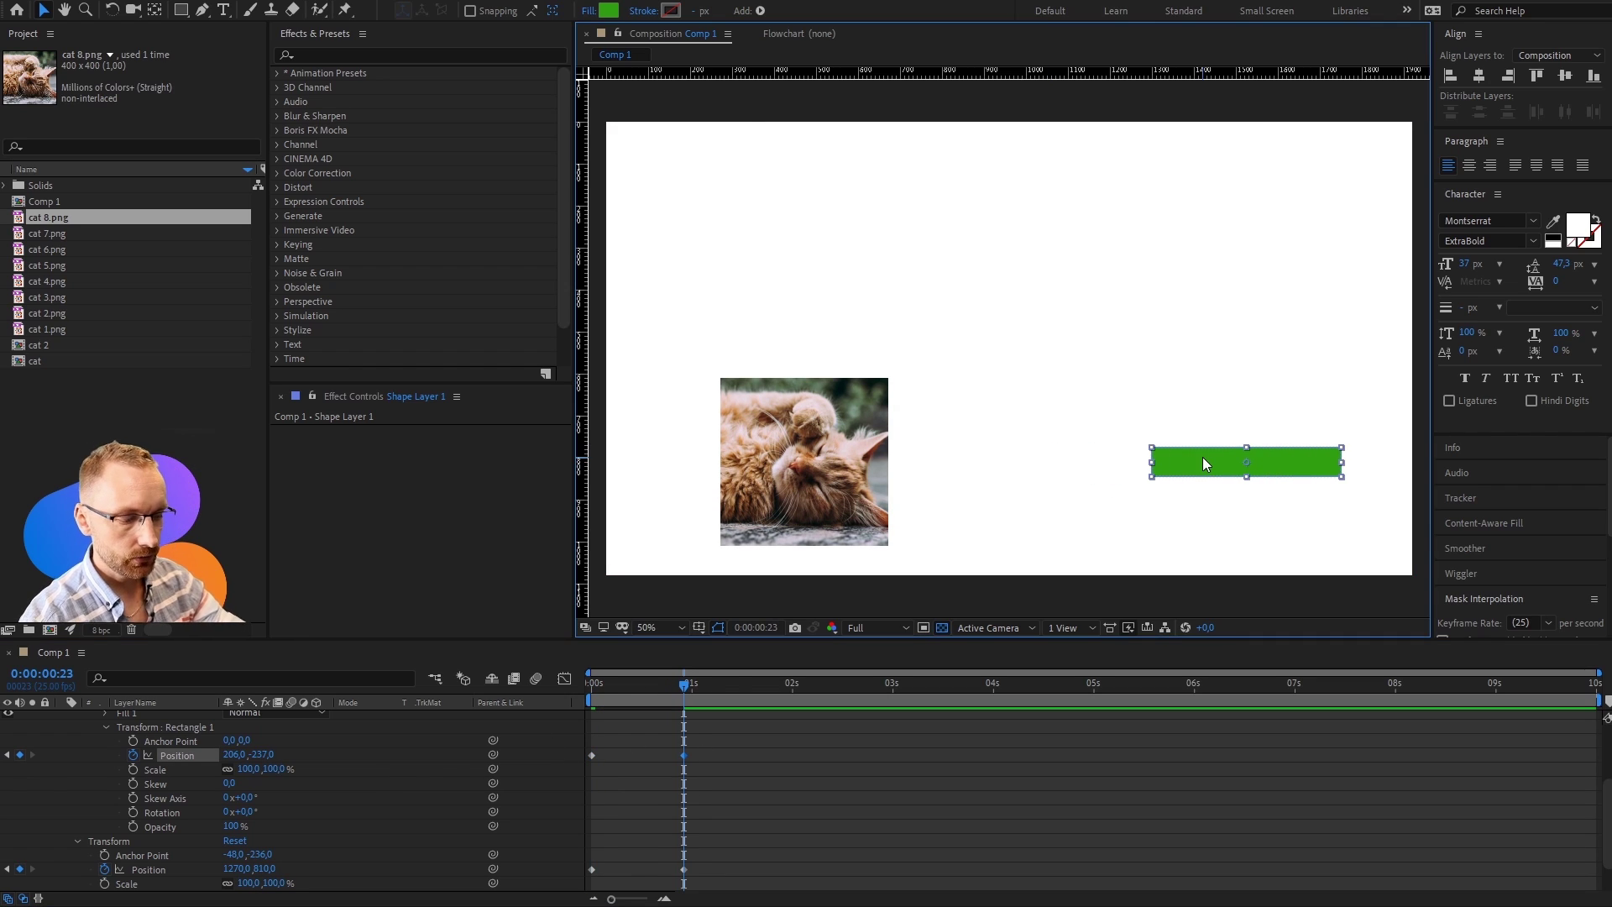
key(space)
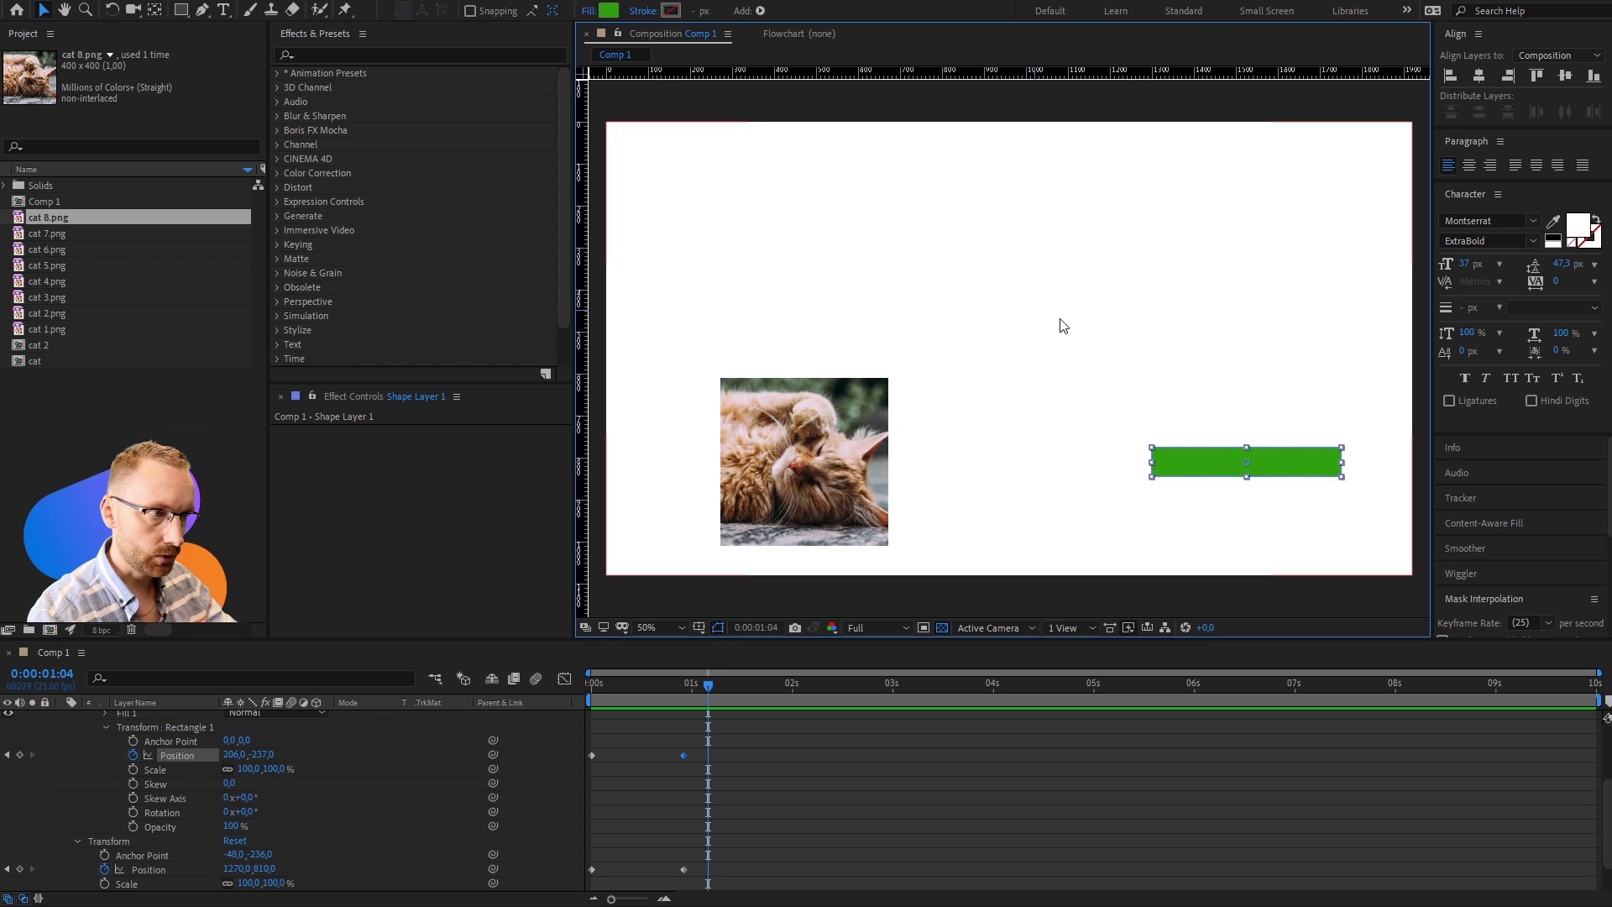
key(ctrl+a)
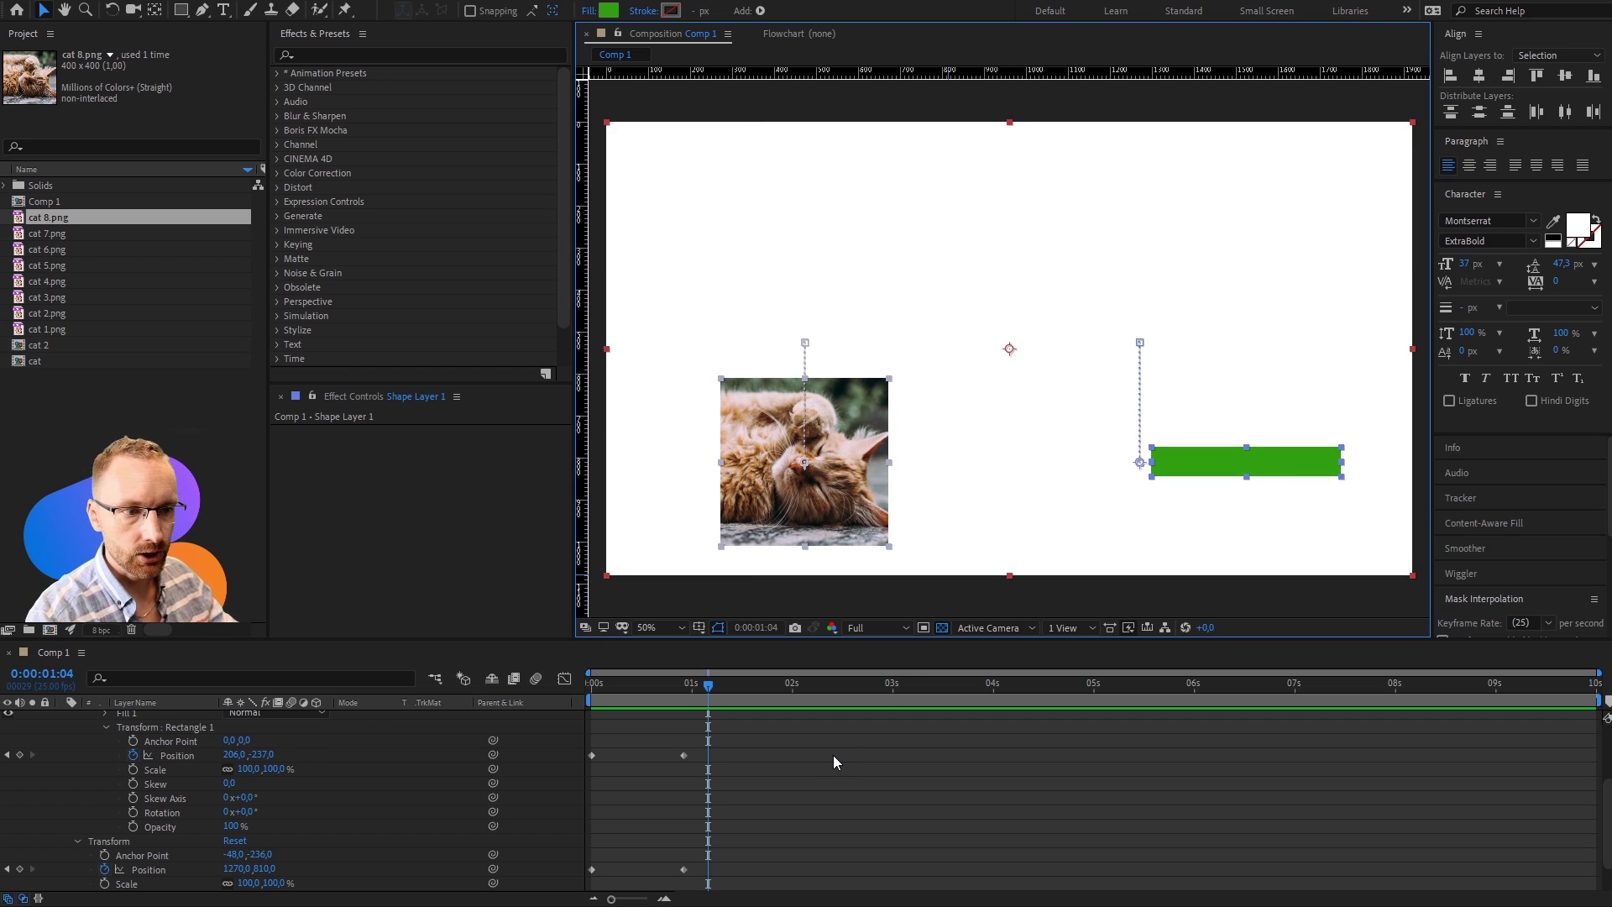
Step: Clear the Position keyframes on the cat, Rectangle 1 and Shape Layer 1, then return to 0s
key(u)
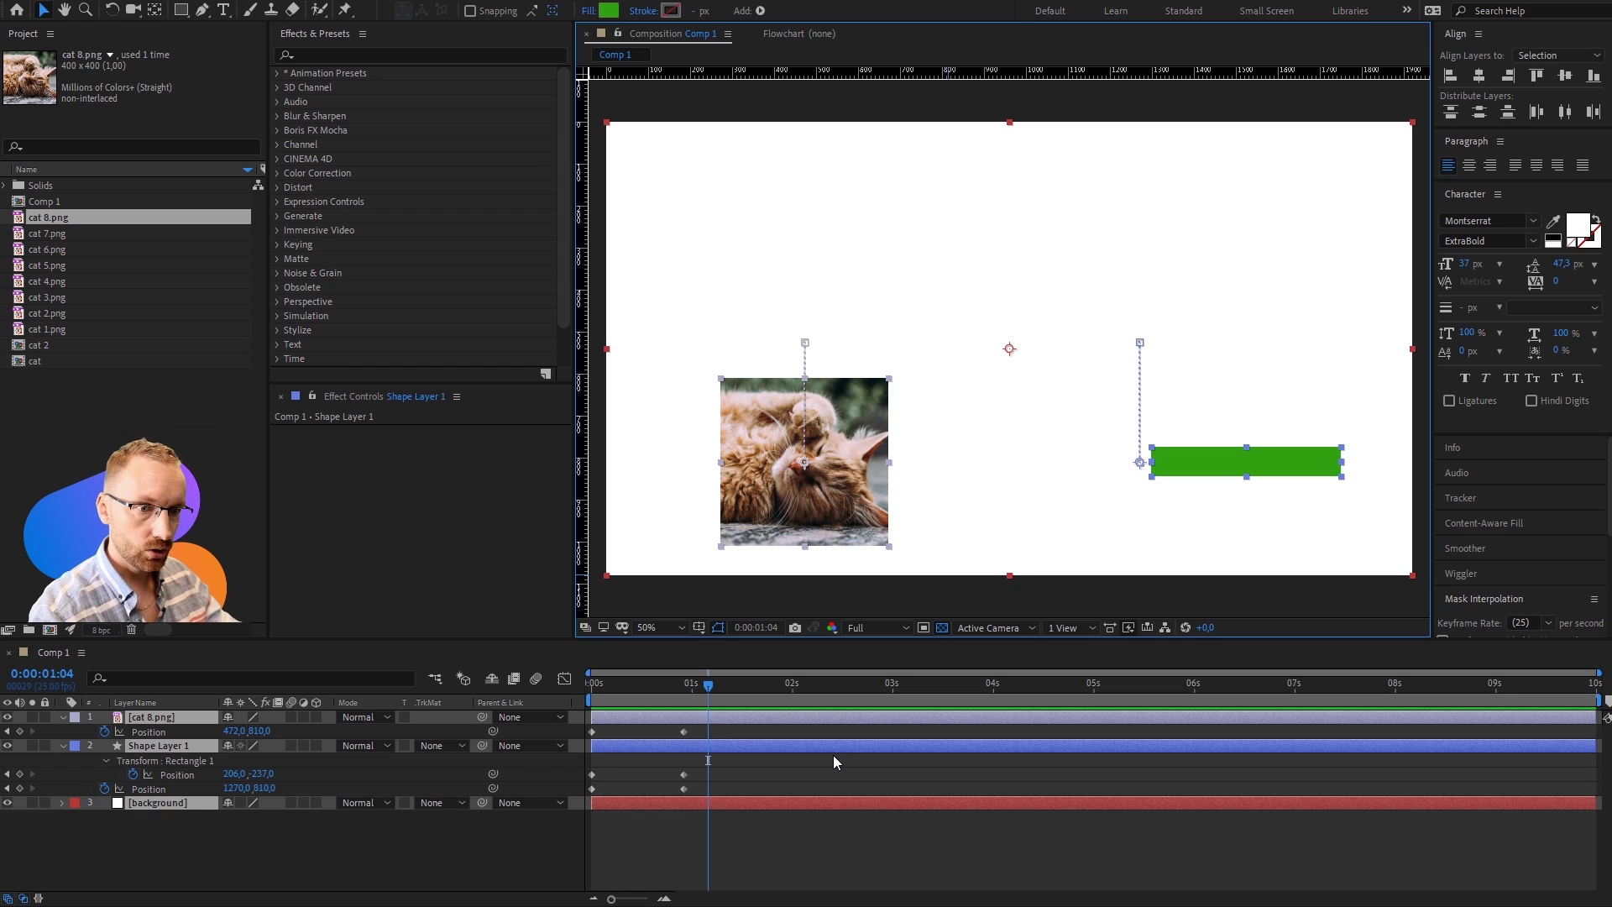
click(104, 731)
click(133, 773)
click(104, 788)
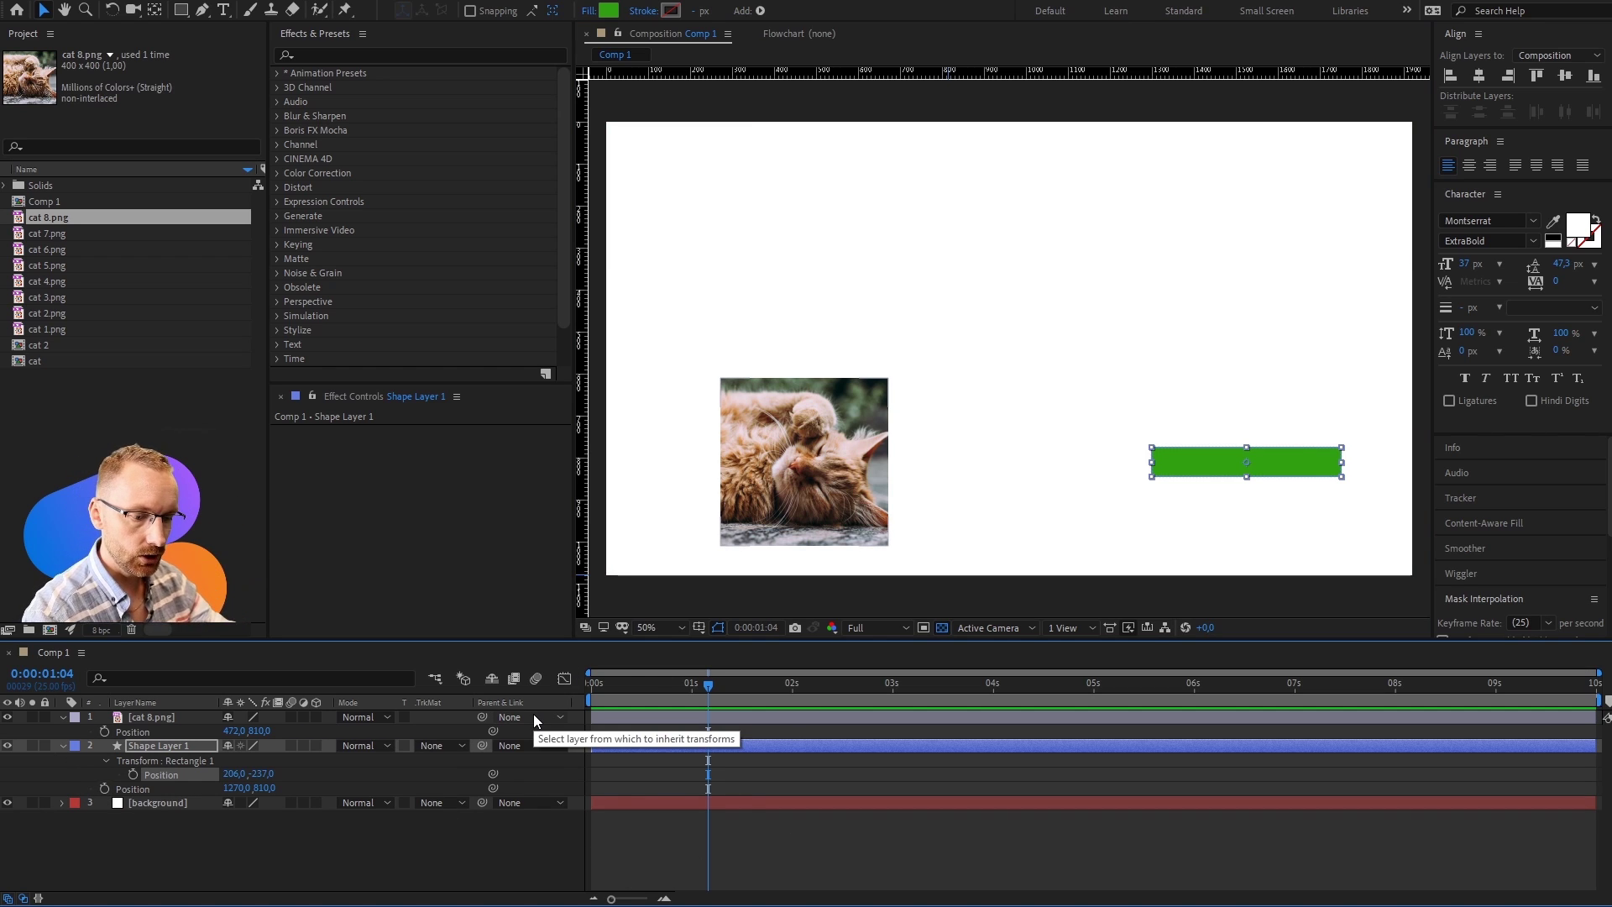
key(u)
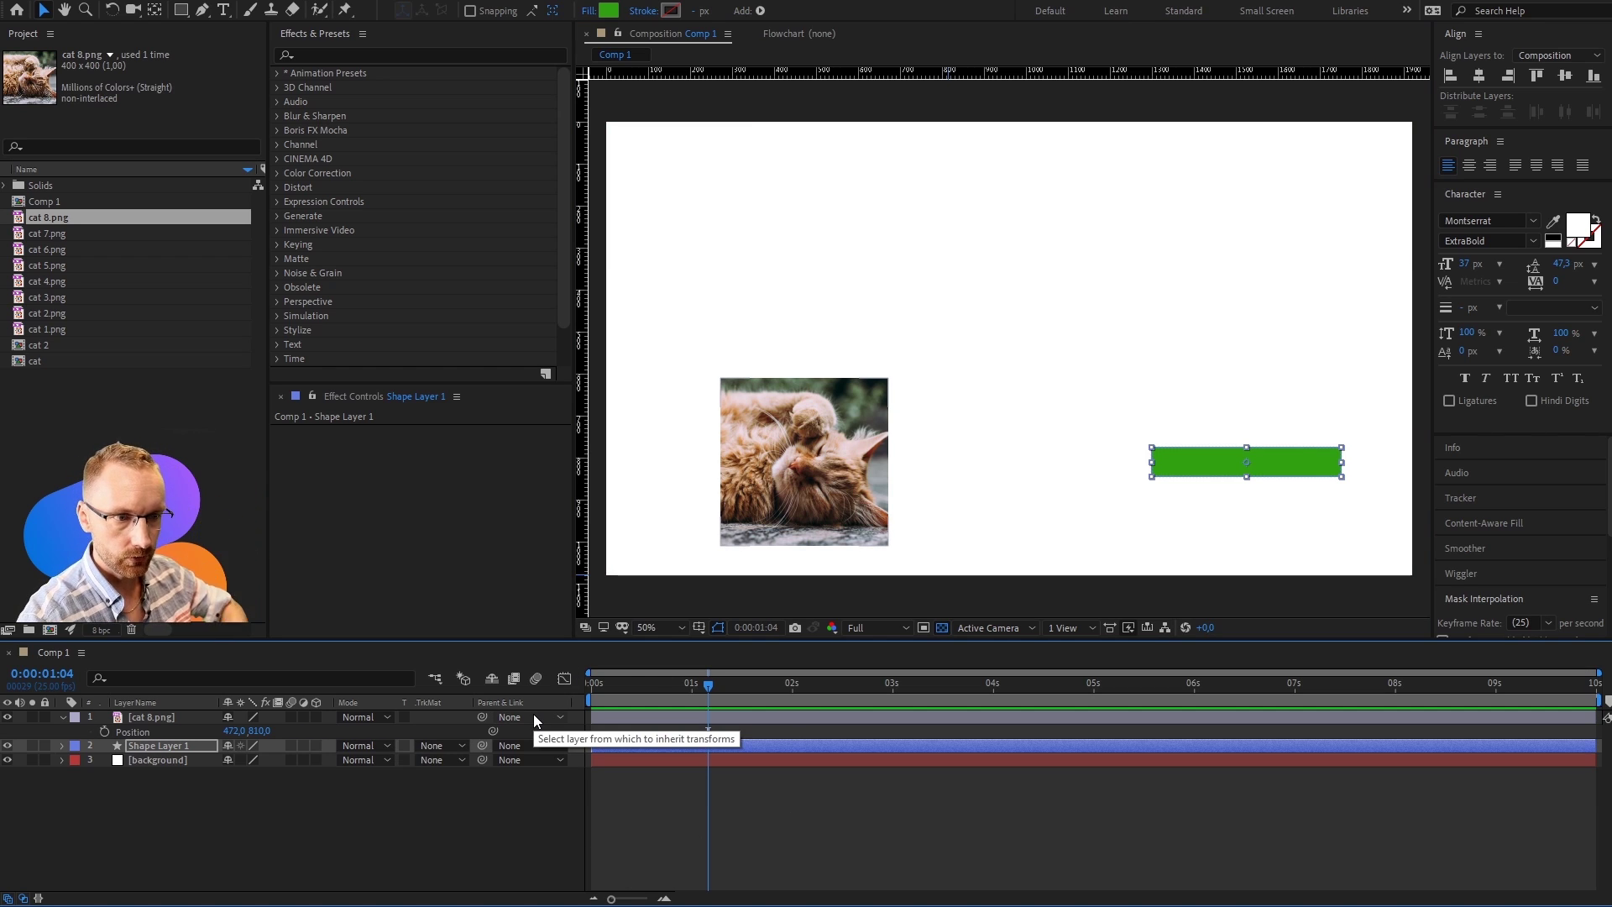
key(ctrl+a)
key(u)
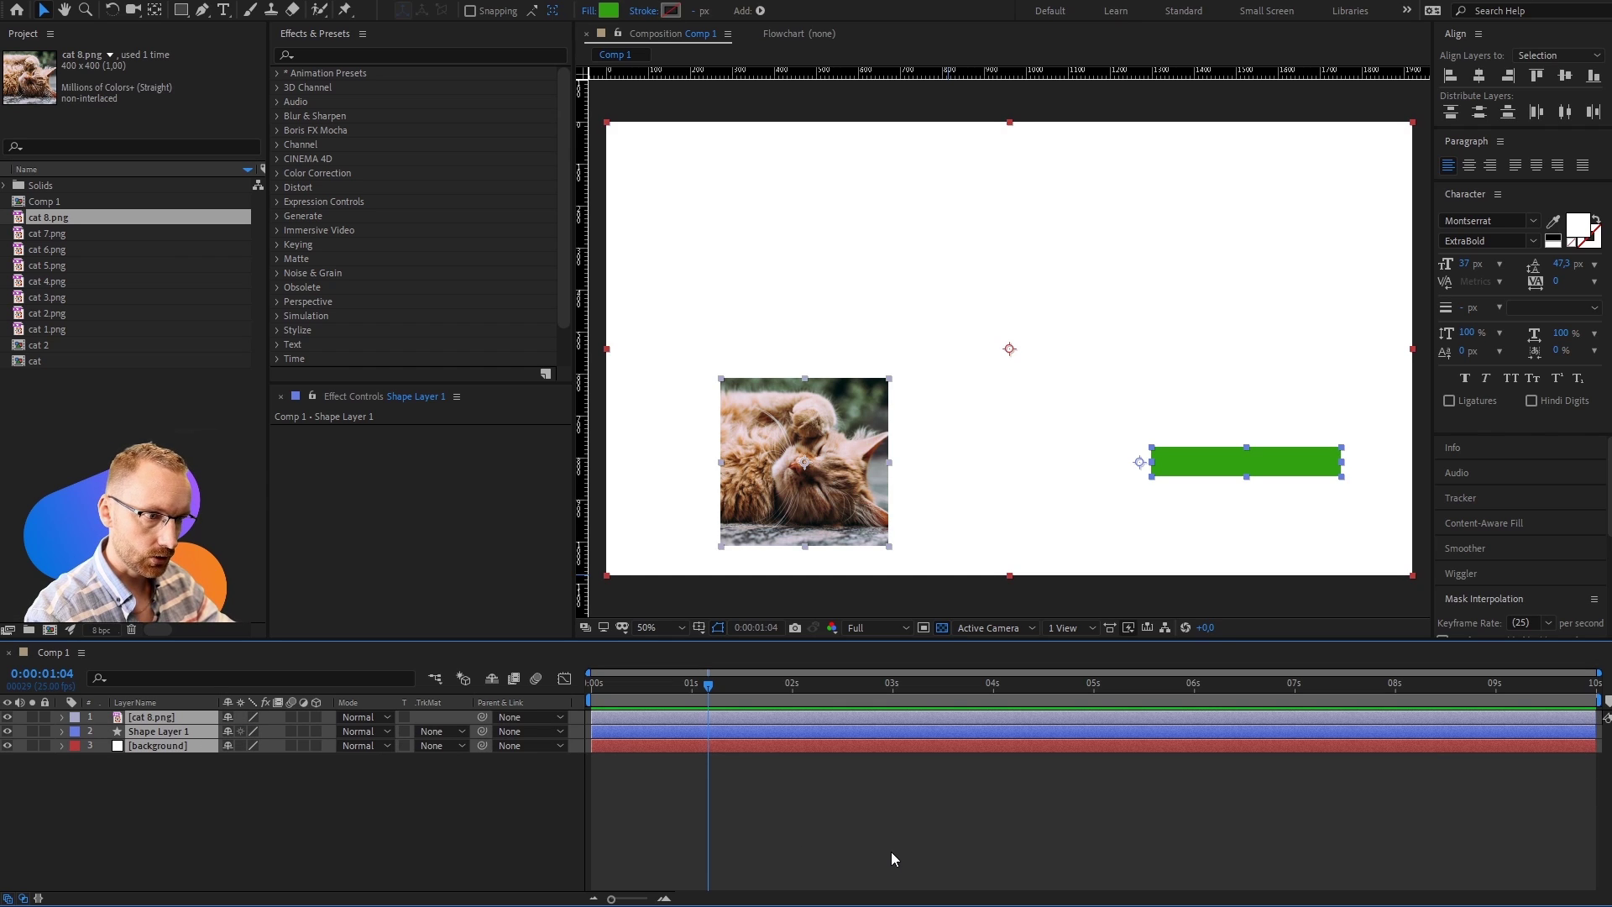
key(ctrl+shift+a)
key(Home)
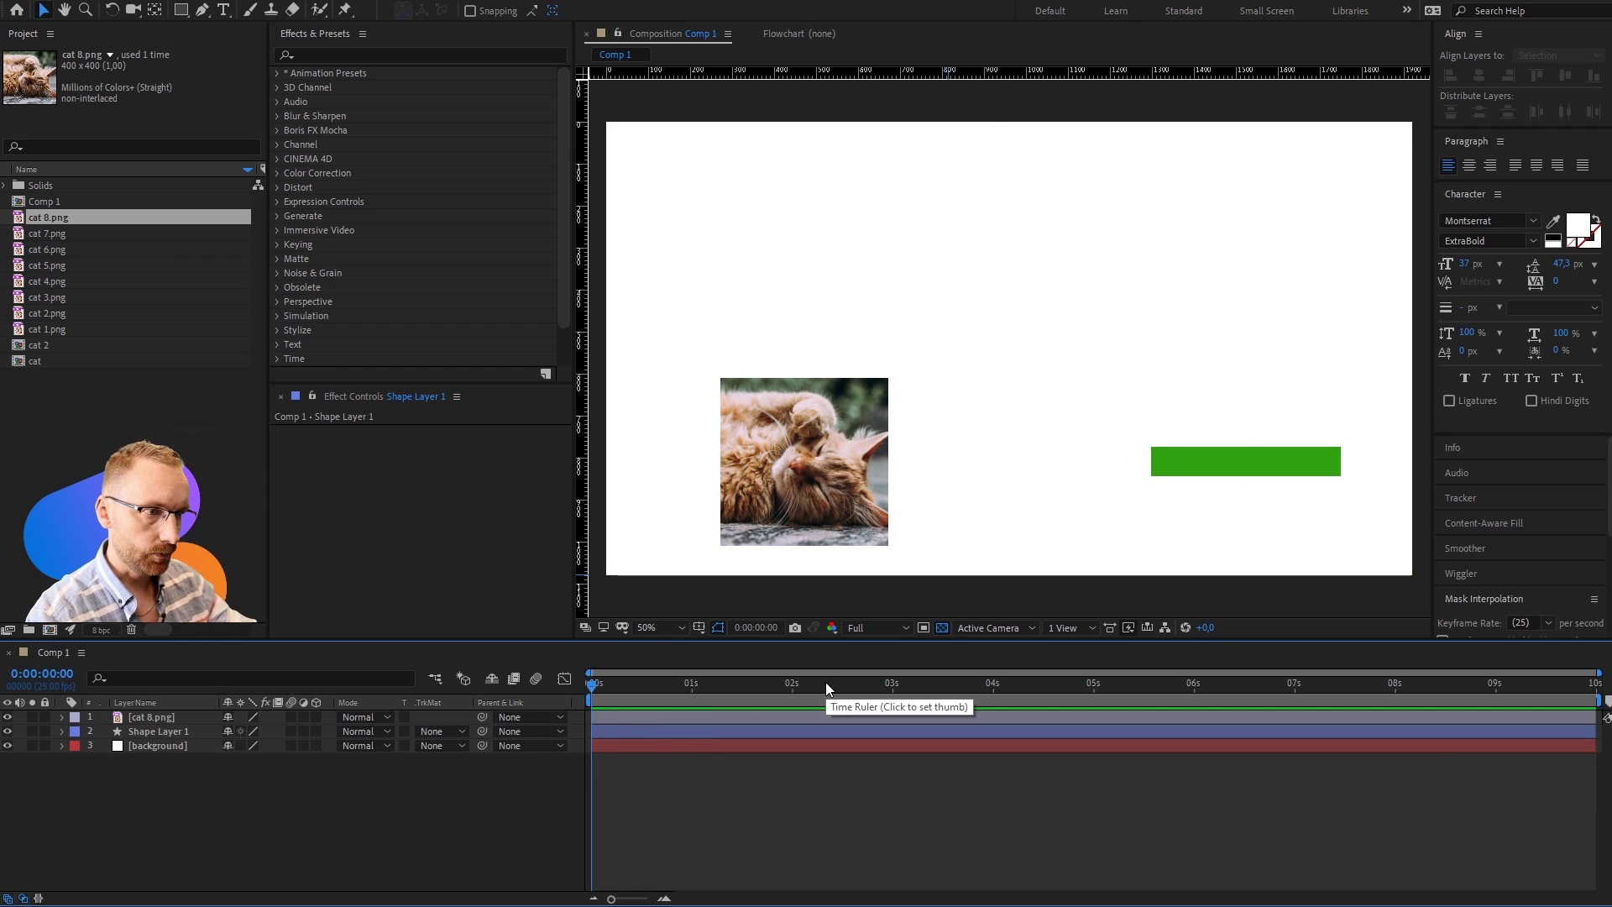
Step: Move the cat and green bar up-left and centre the bar's anchor point with Pan Behind
drag(809, 445, 751, 359)
drag(1240, 448, 1089, 323)
click(154, 9)
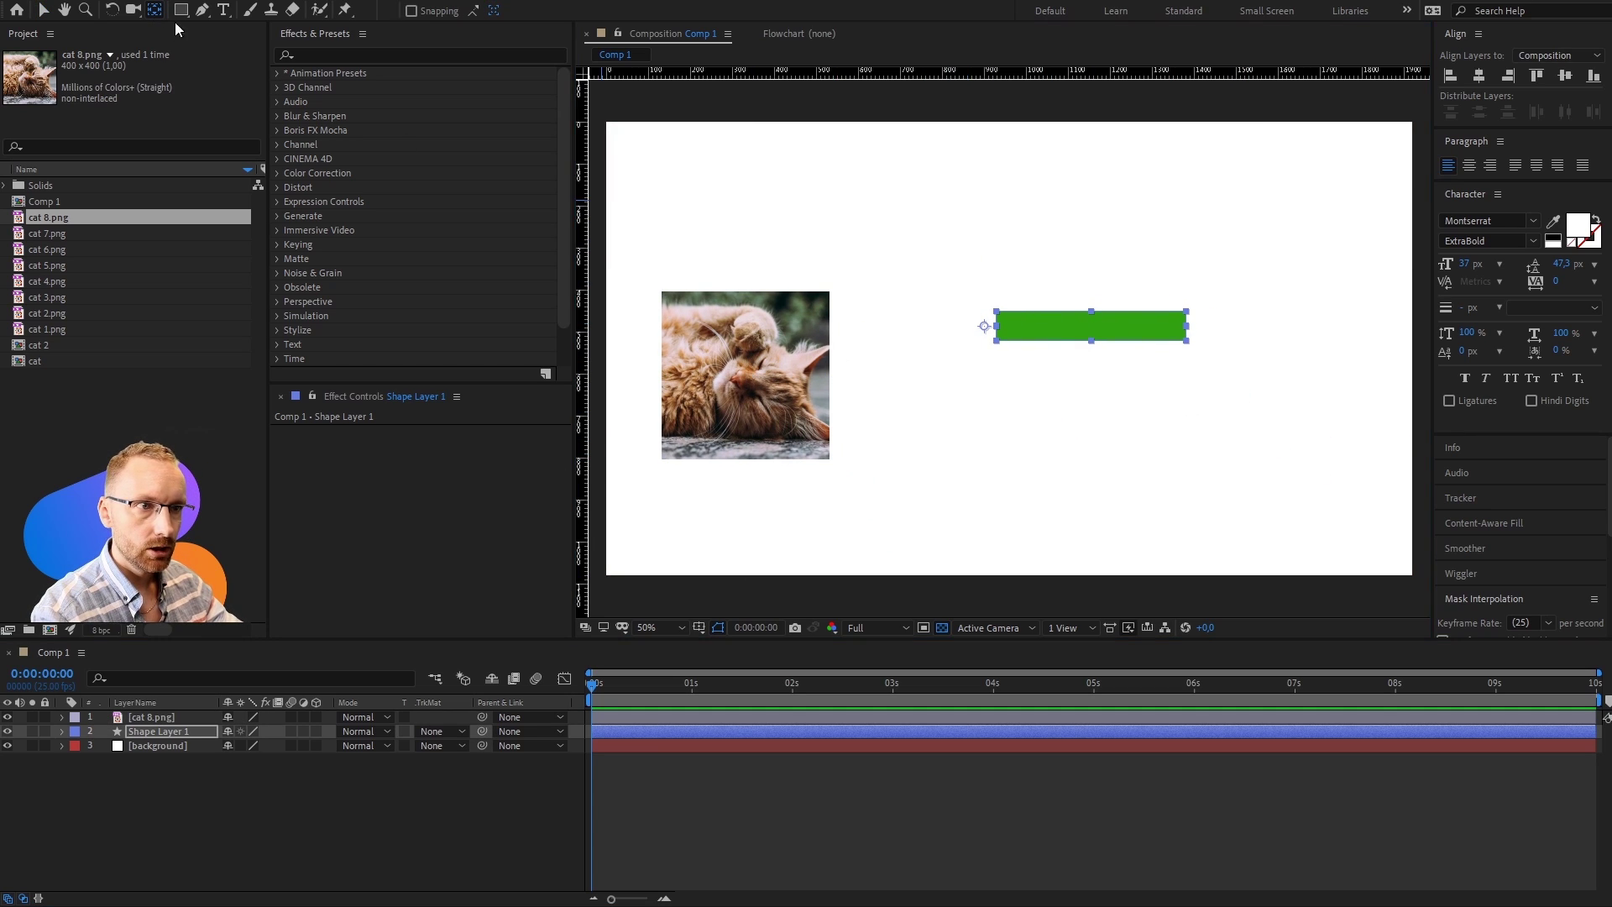
drag(986, 328, 1092, 333)
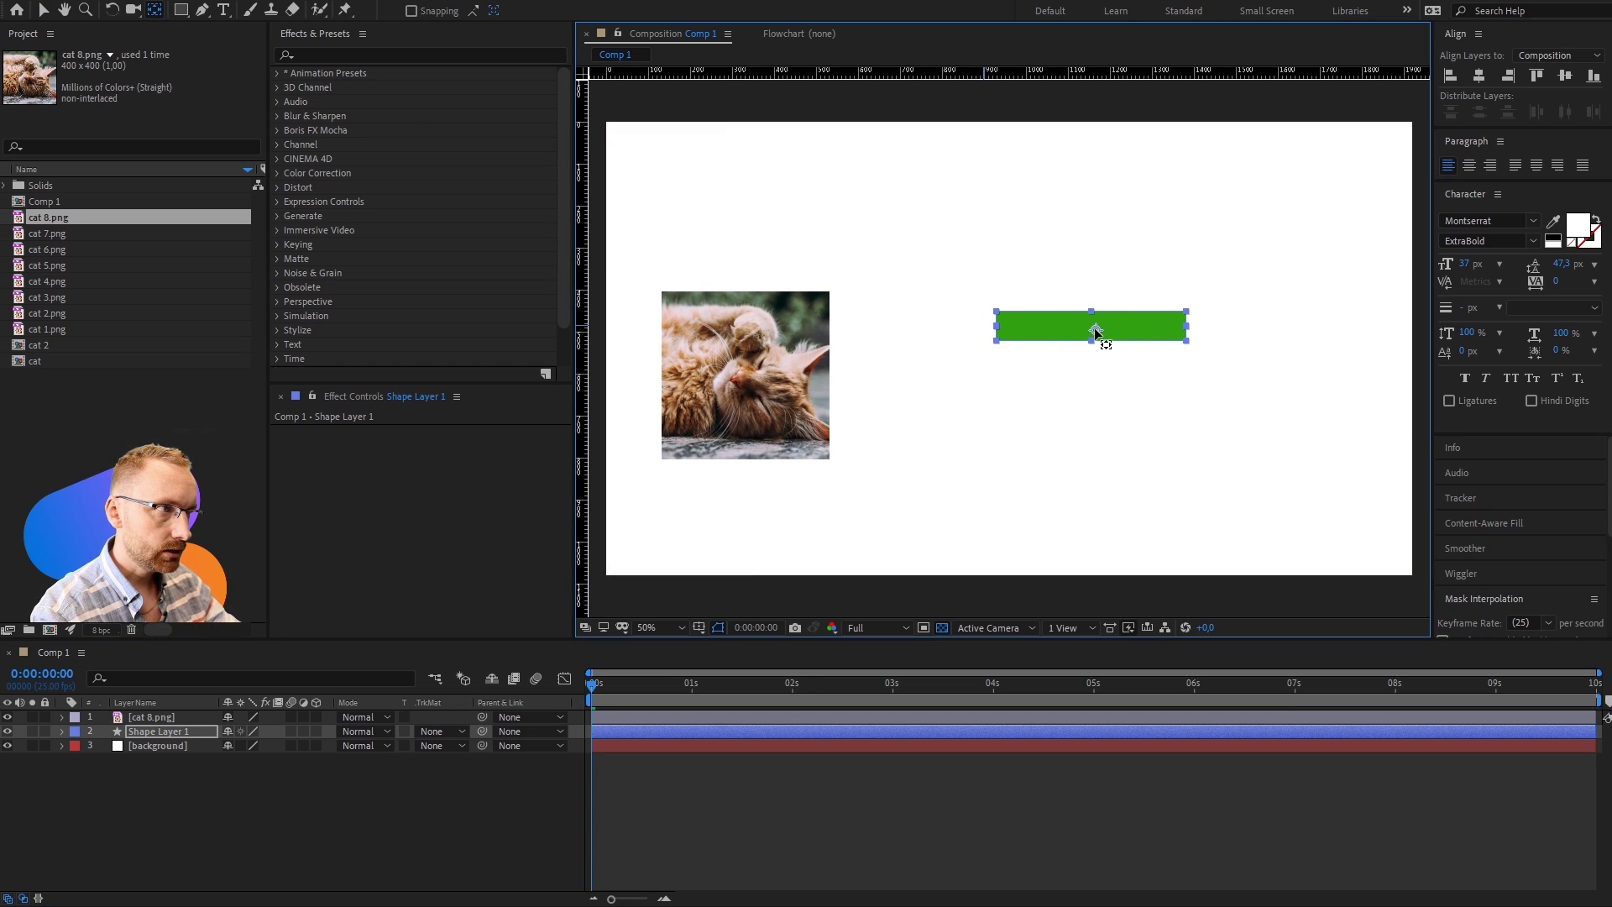
click(649, 832)
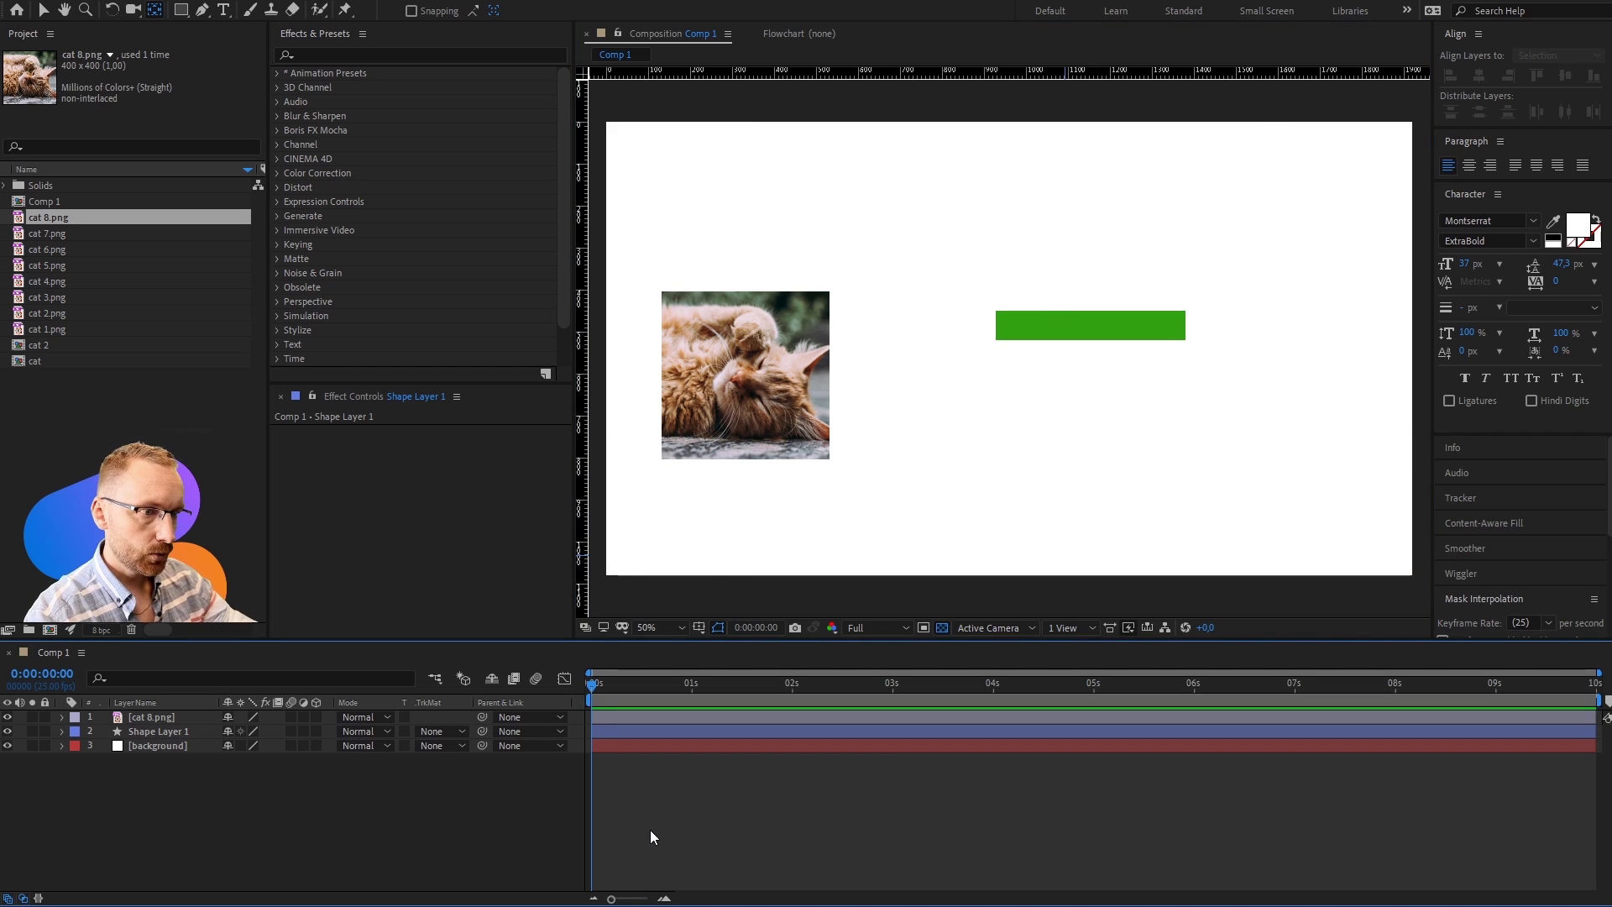
key(space)
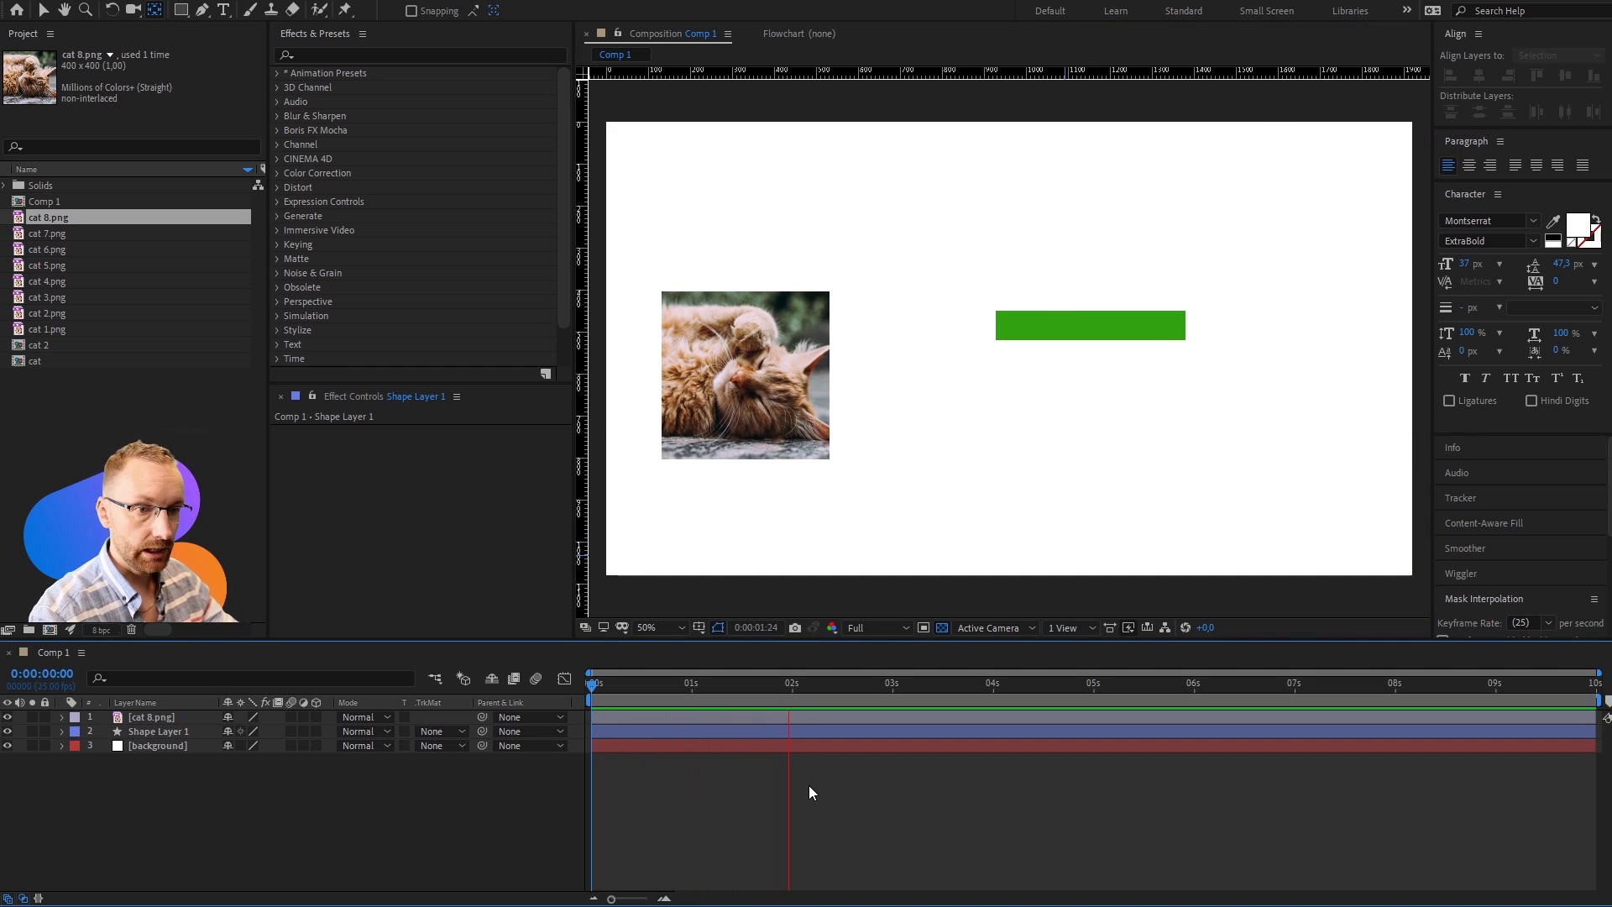
key(space)
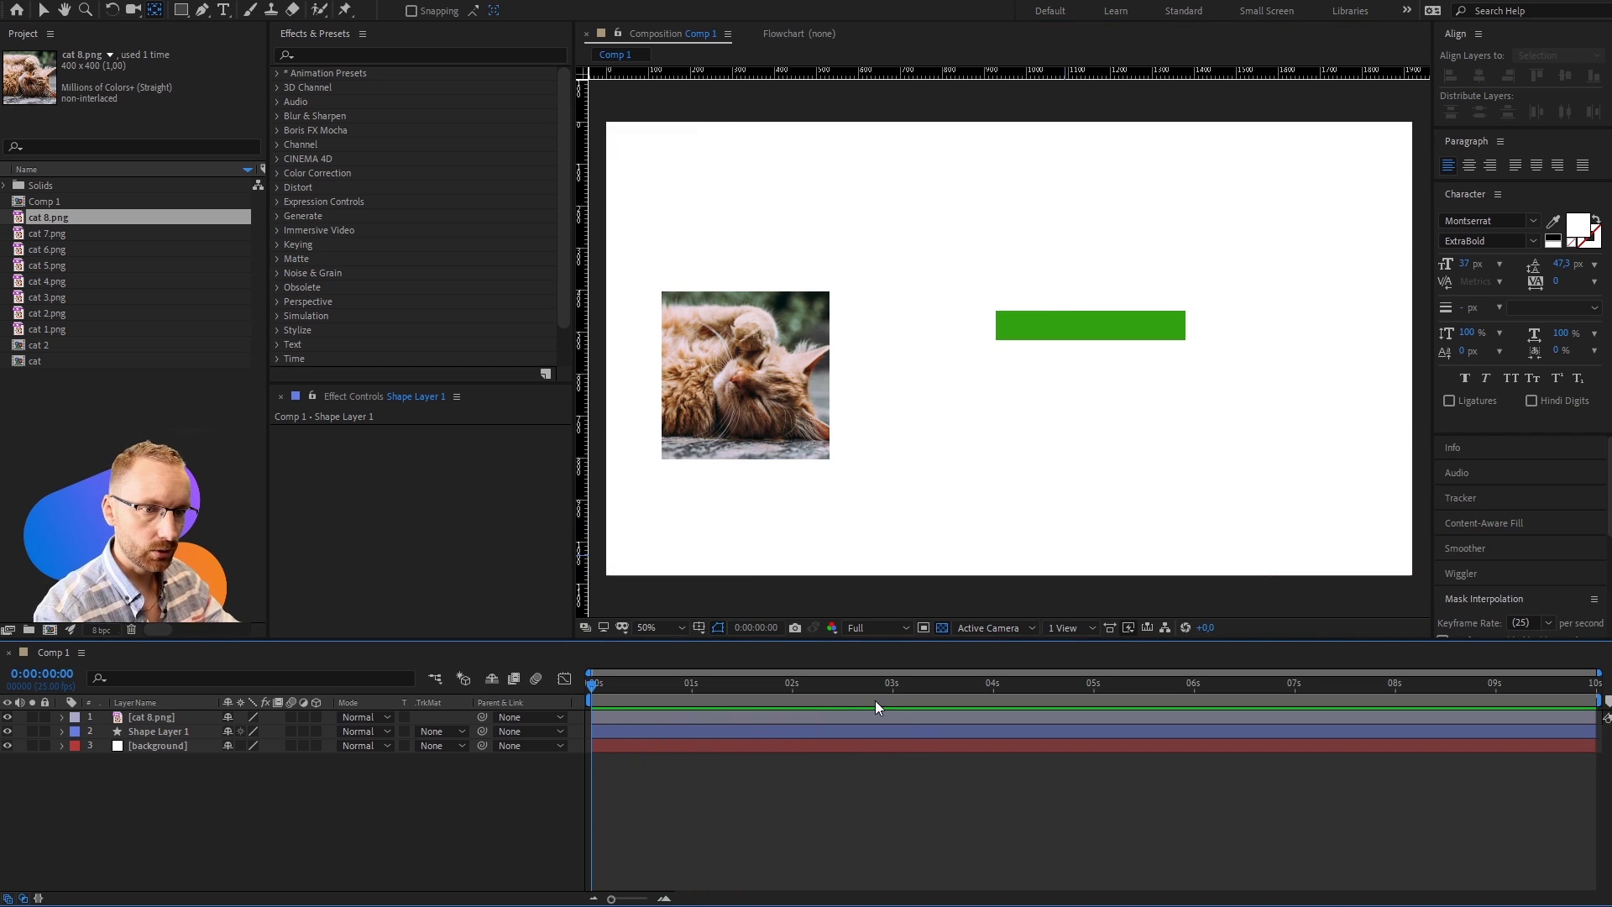
Step: Duplicate the green bar layer and place the copy below the original
click(965, 731)
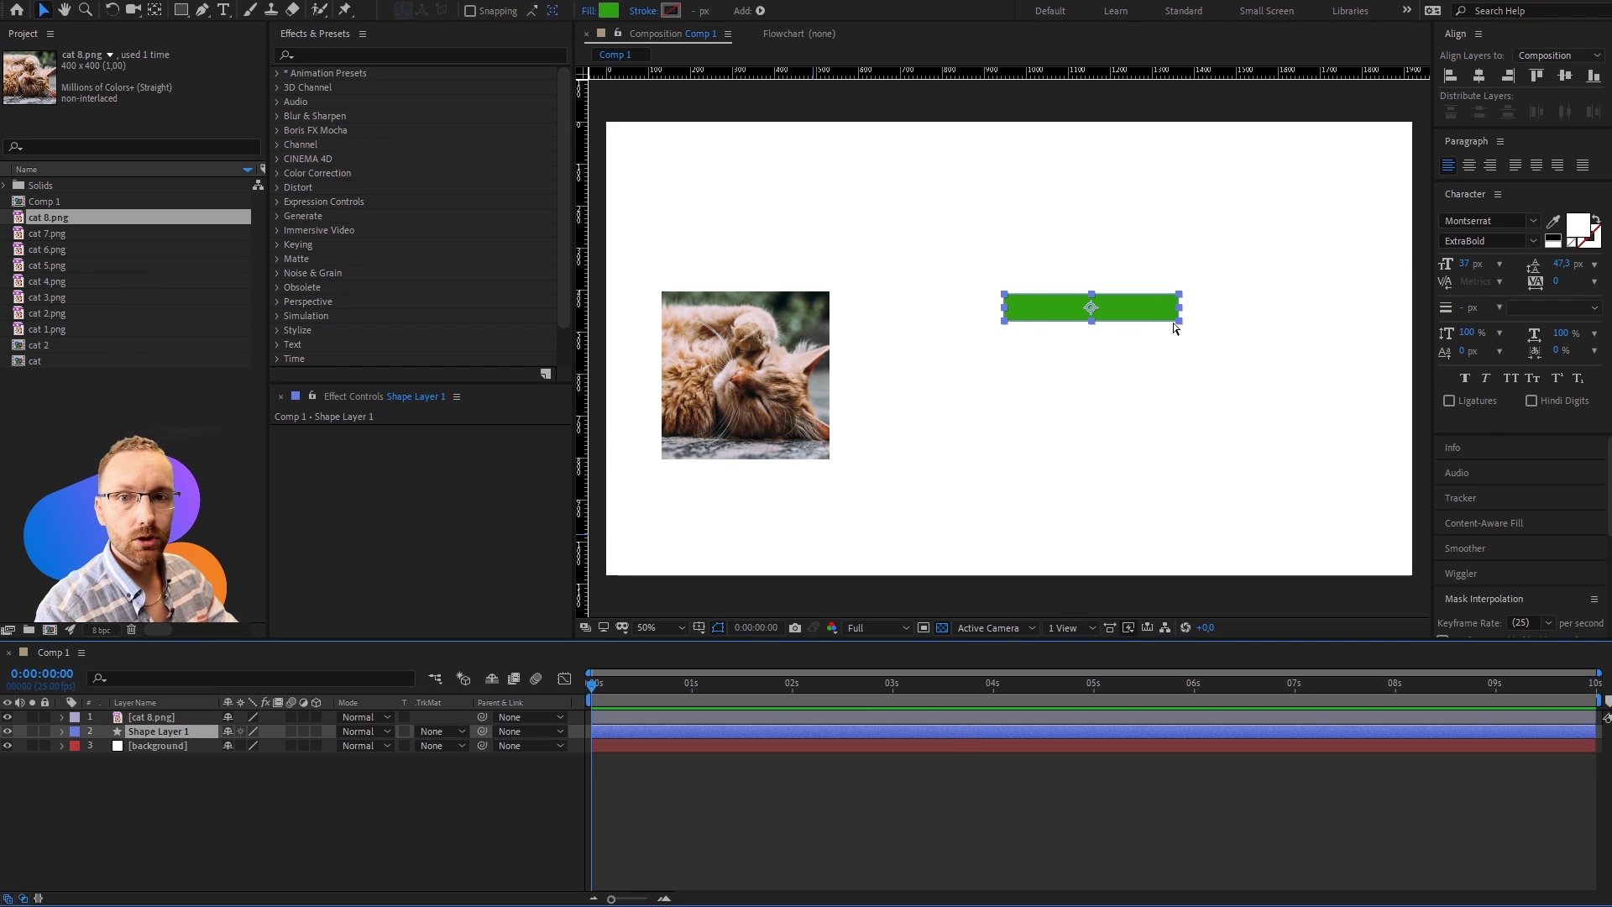
key(ctrl+d)
drag(1150, 317, 1141, 423)
Step: Duplicate the bar layer once more for the third bar
key(ctrl+d)
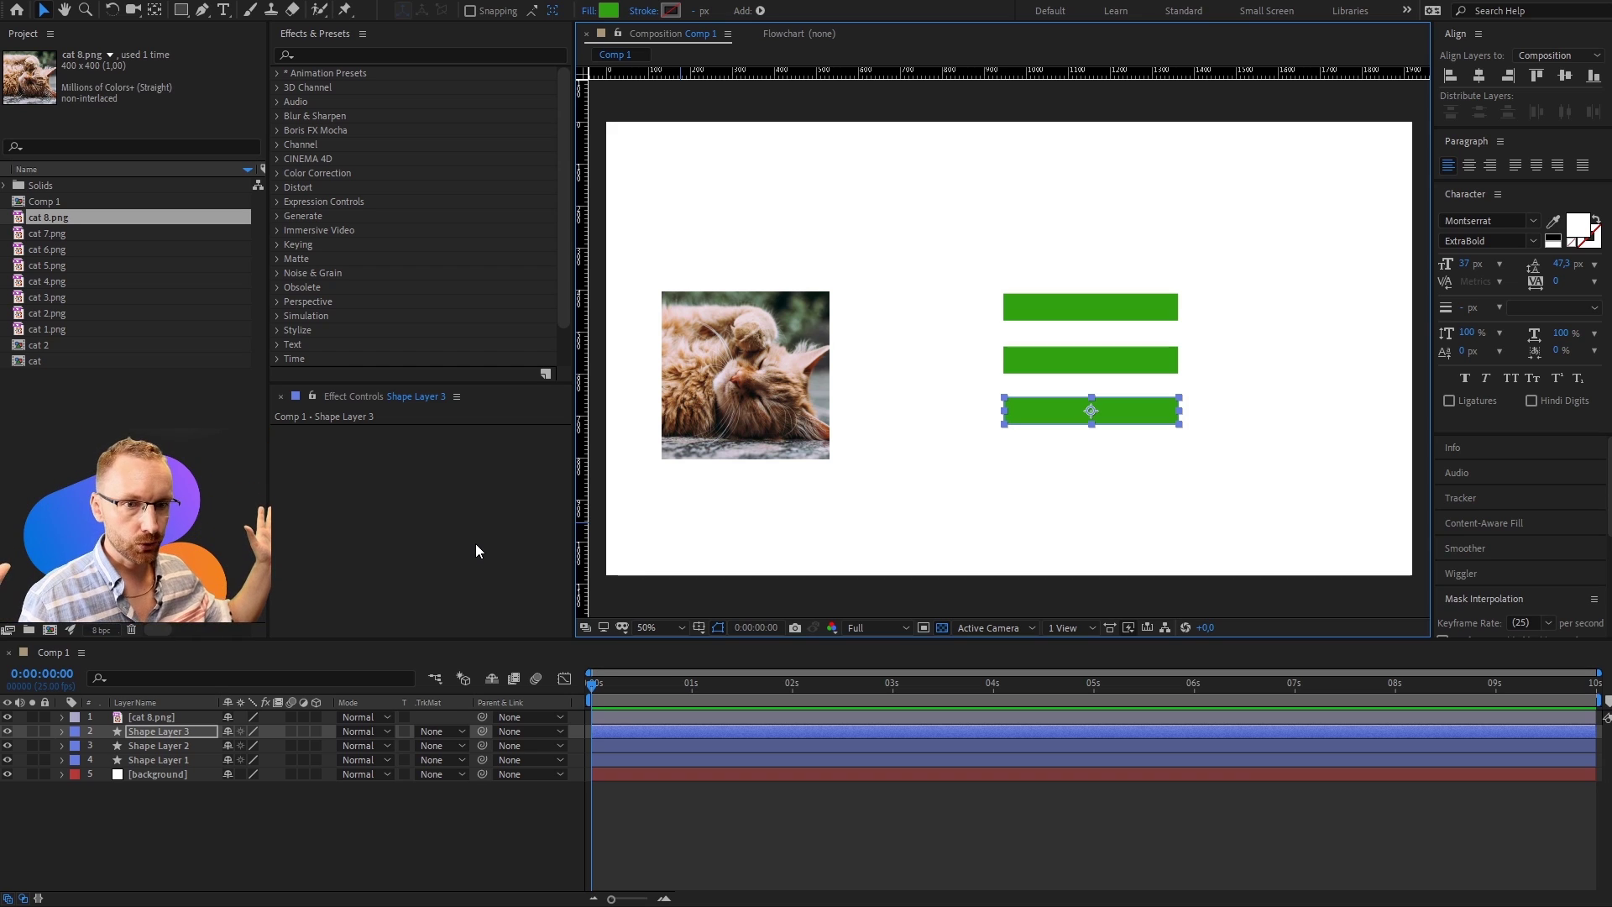
shift+click(210, 745)
shift+click(204, 759)
right_click(190, 734)
click(274, 662)
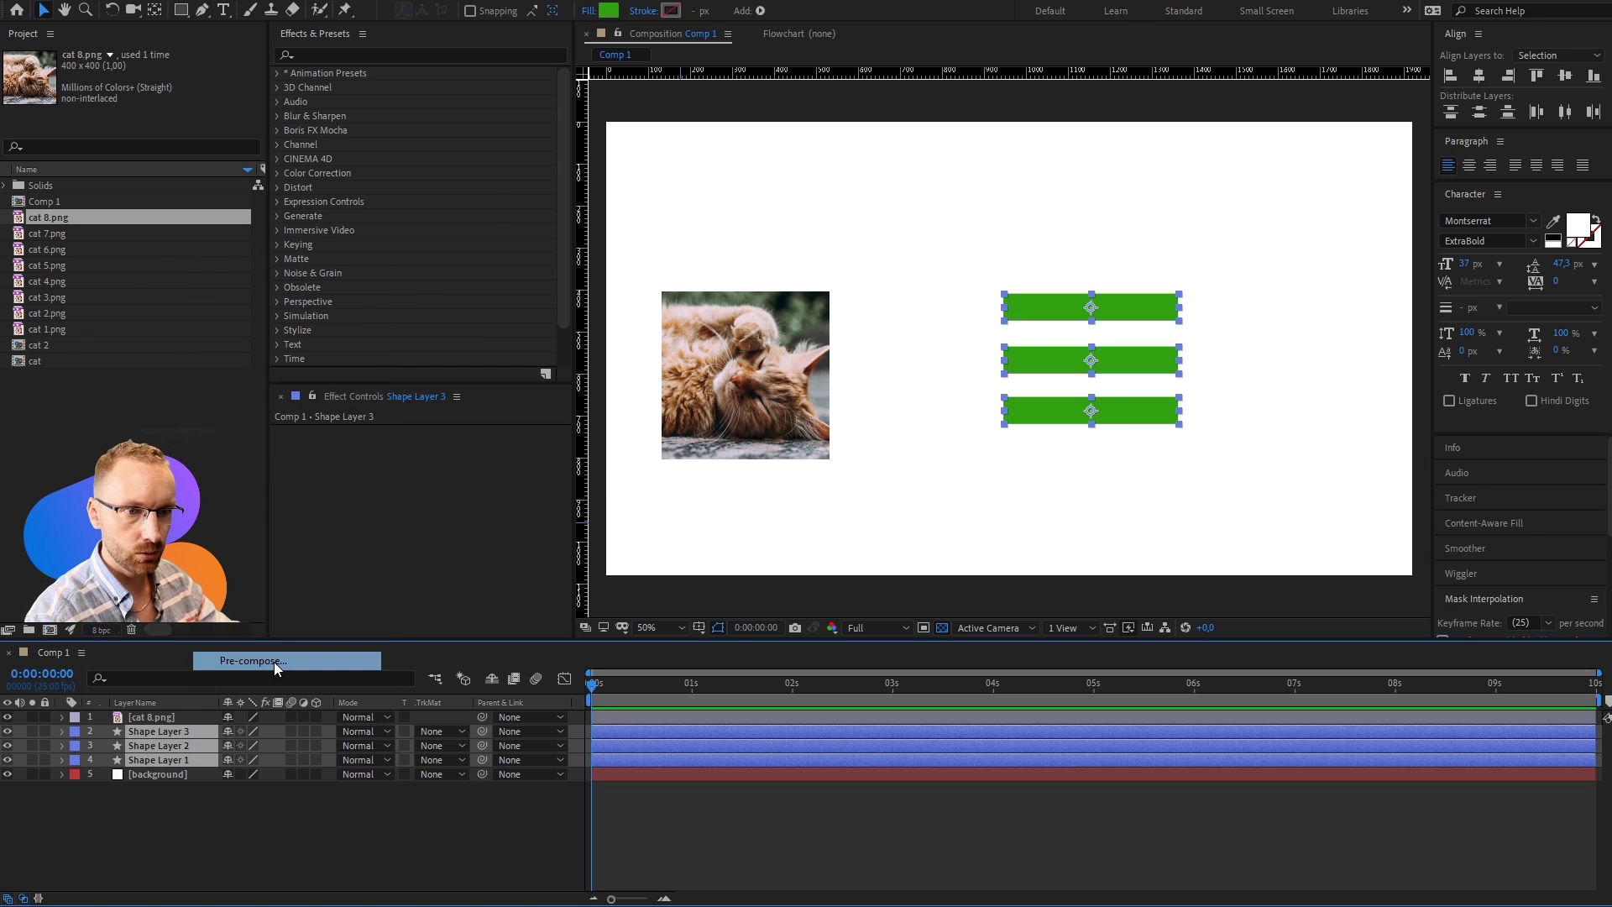
key(Return)
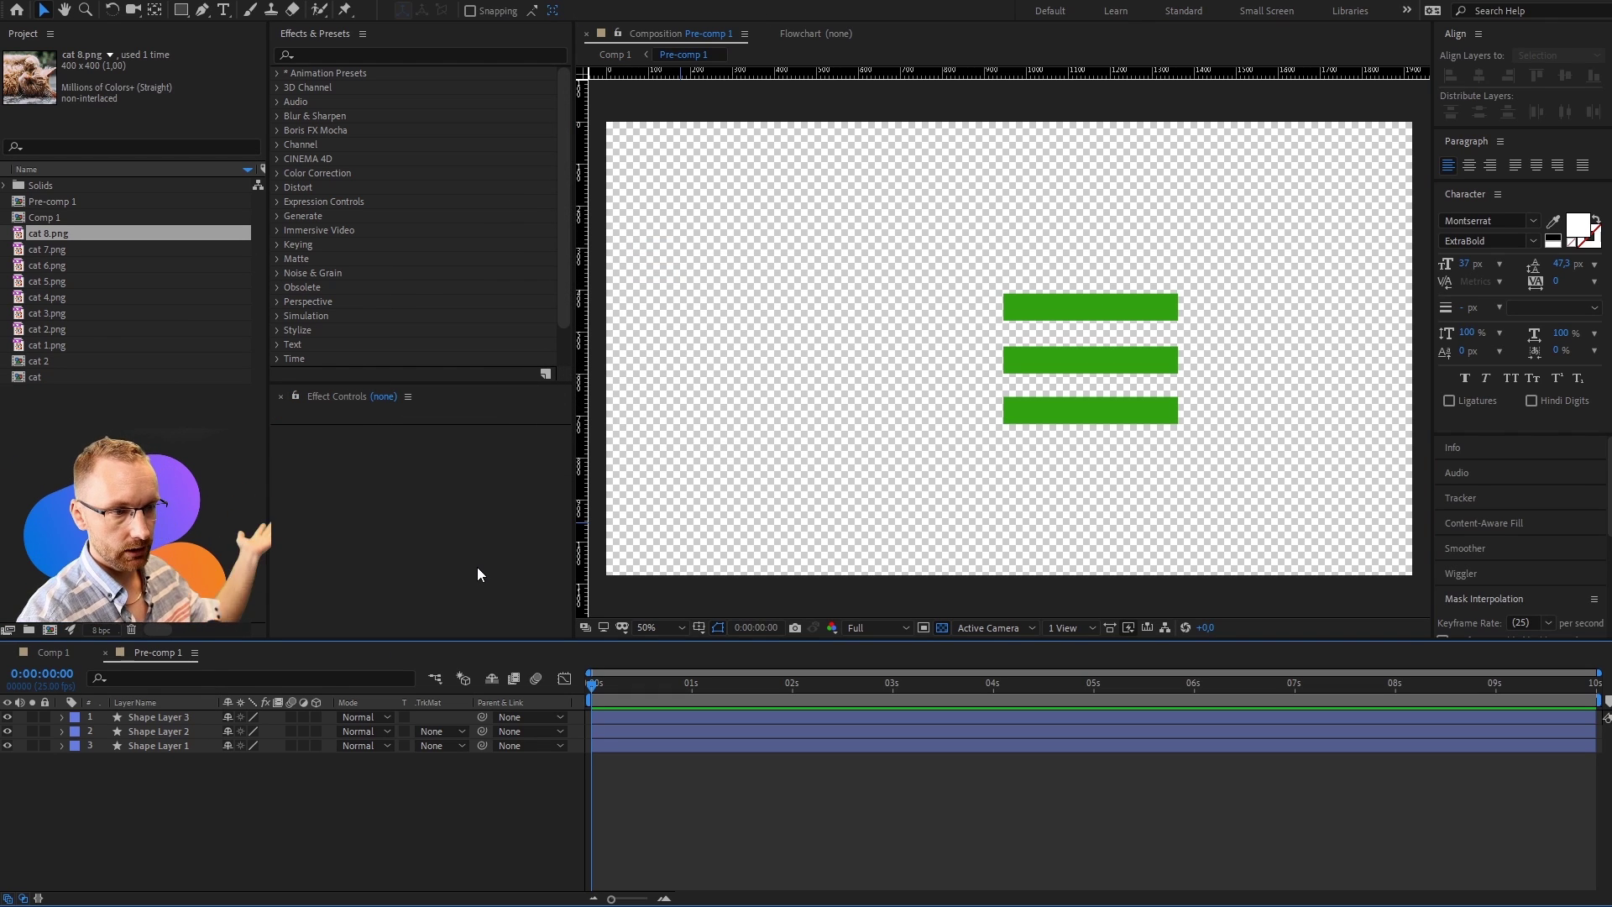
key(ctrl+w)
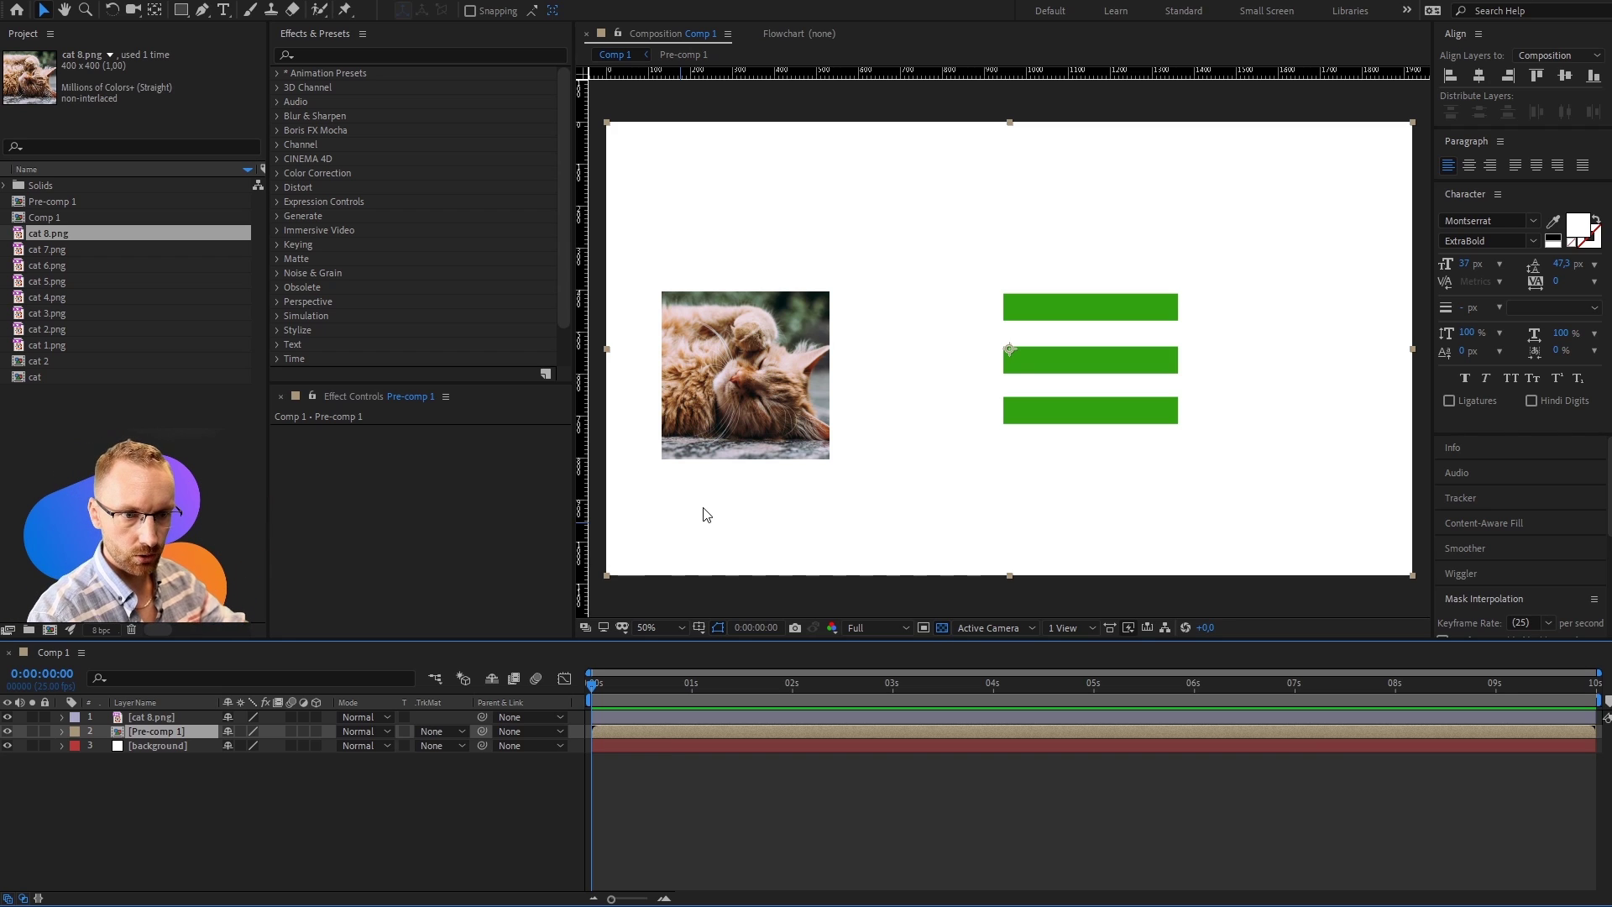
key(ctrl+z)
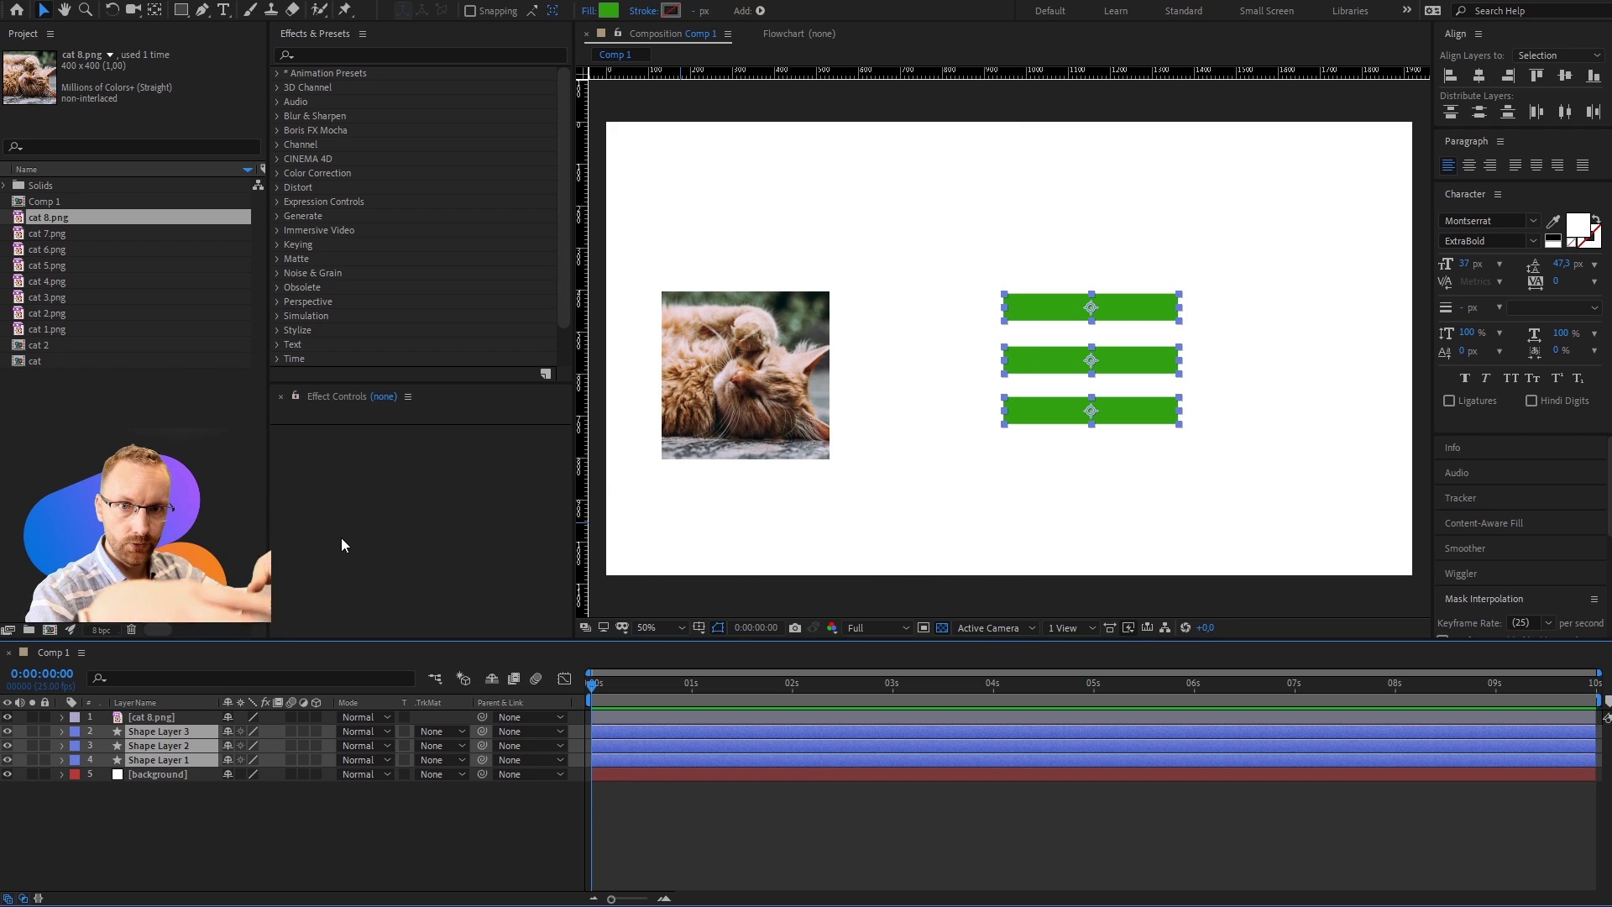
Step: Delete Shape Layers 2 and 3 and expand Shape Layer 1's Contents
click(201, 732)
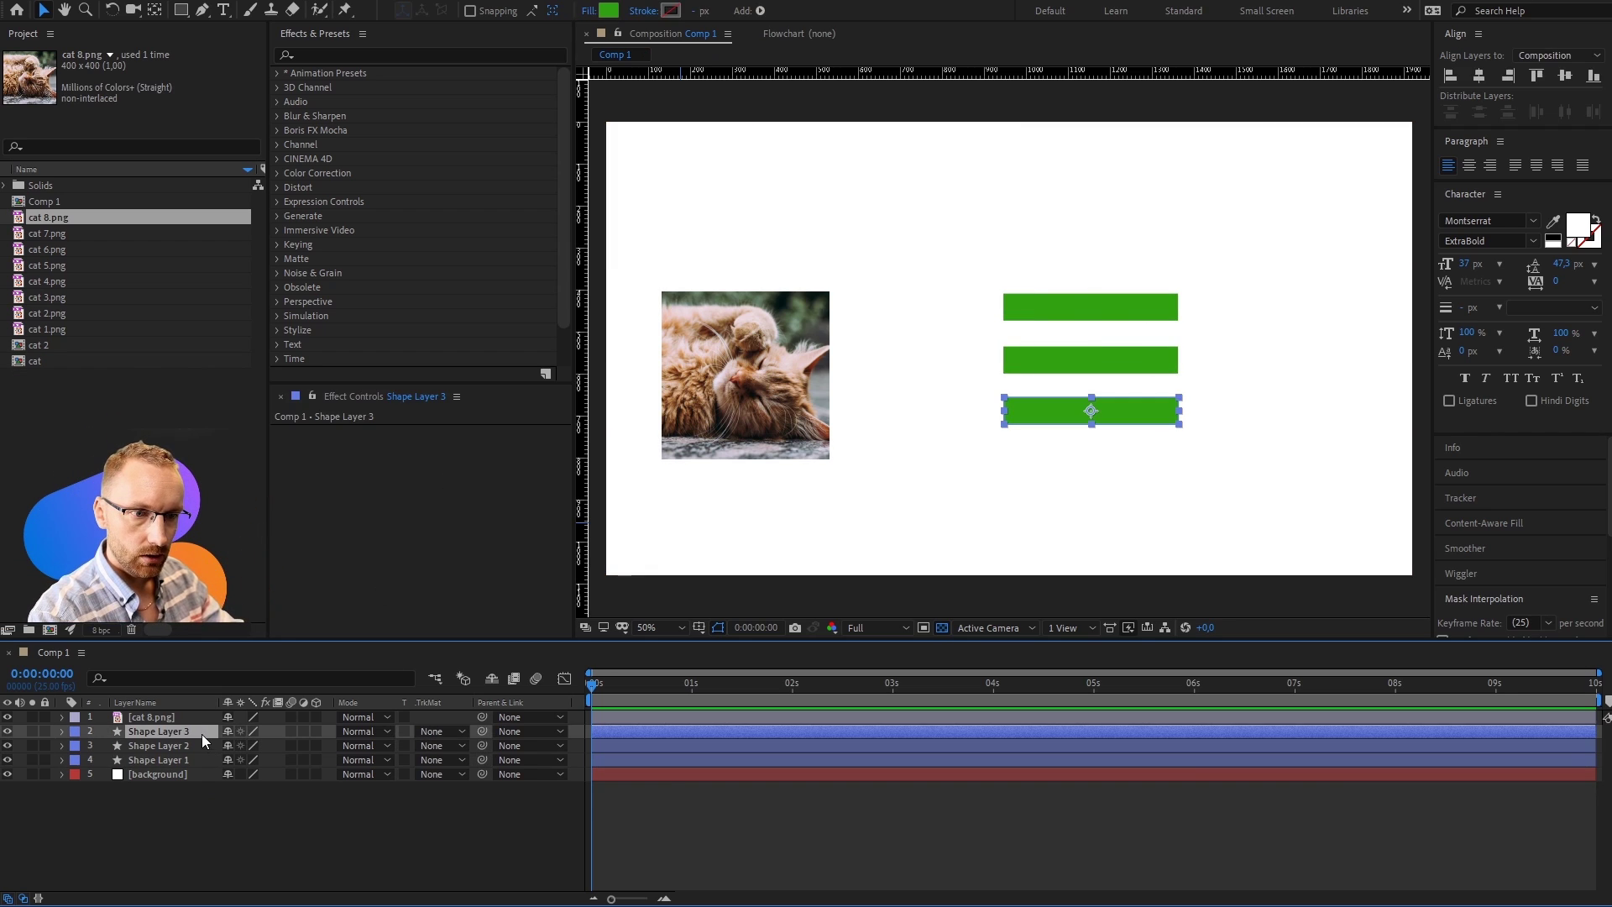
shift+click(189, 744)
key(Delete)
click(183, 727)
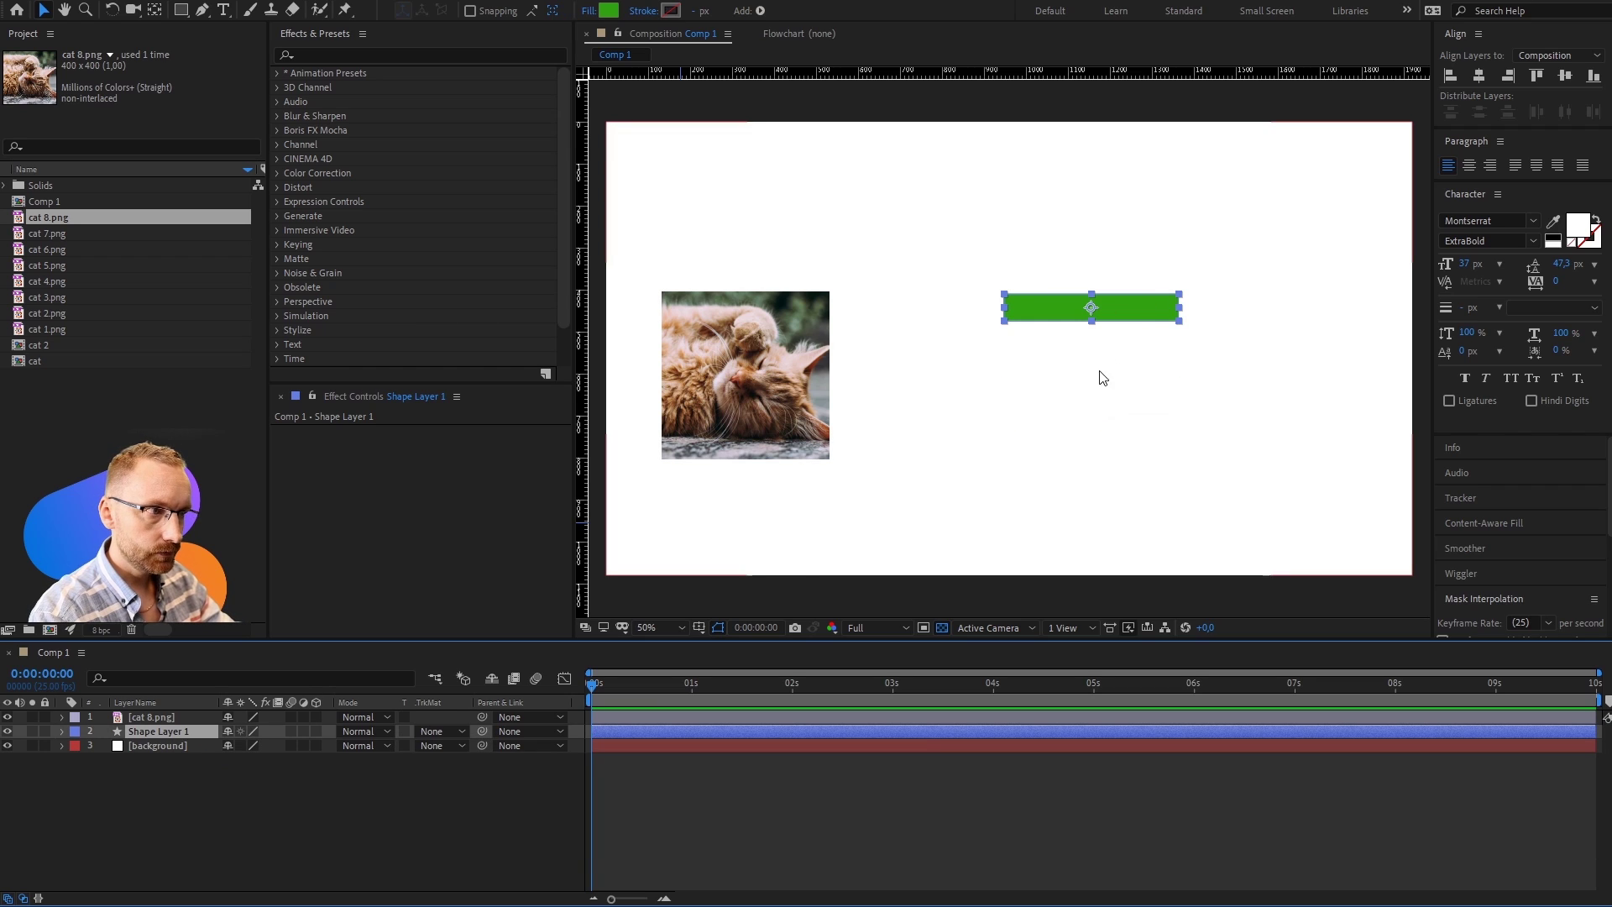
click(61, 731)
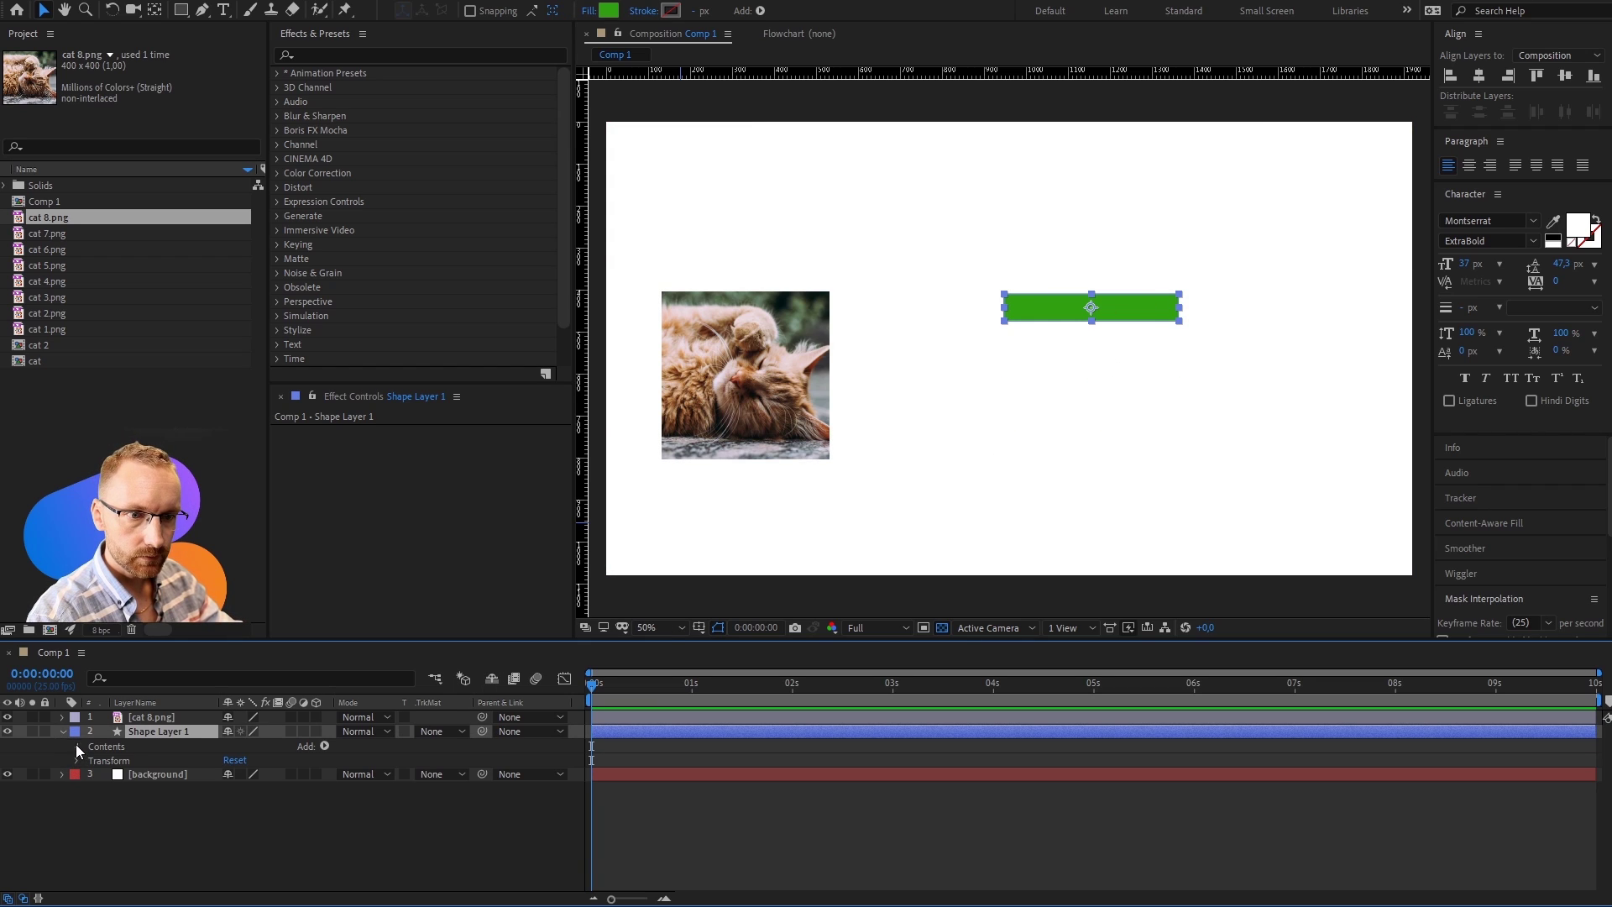
click(77, 745)
Step: Duplicate Rectangle 1 twice and move Rectangles 2 and 3 down beneath the first bar
click(113, 762)
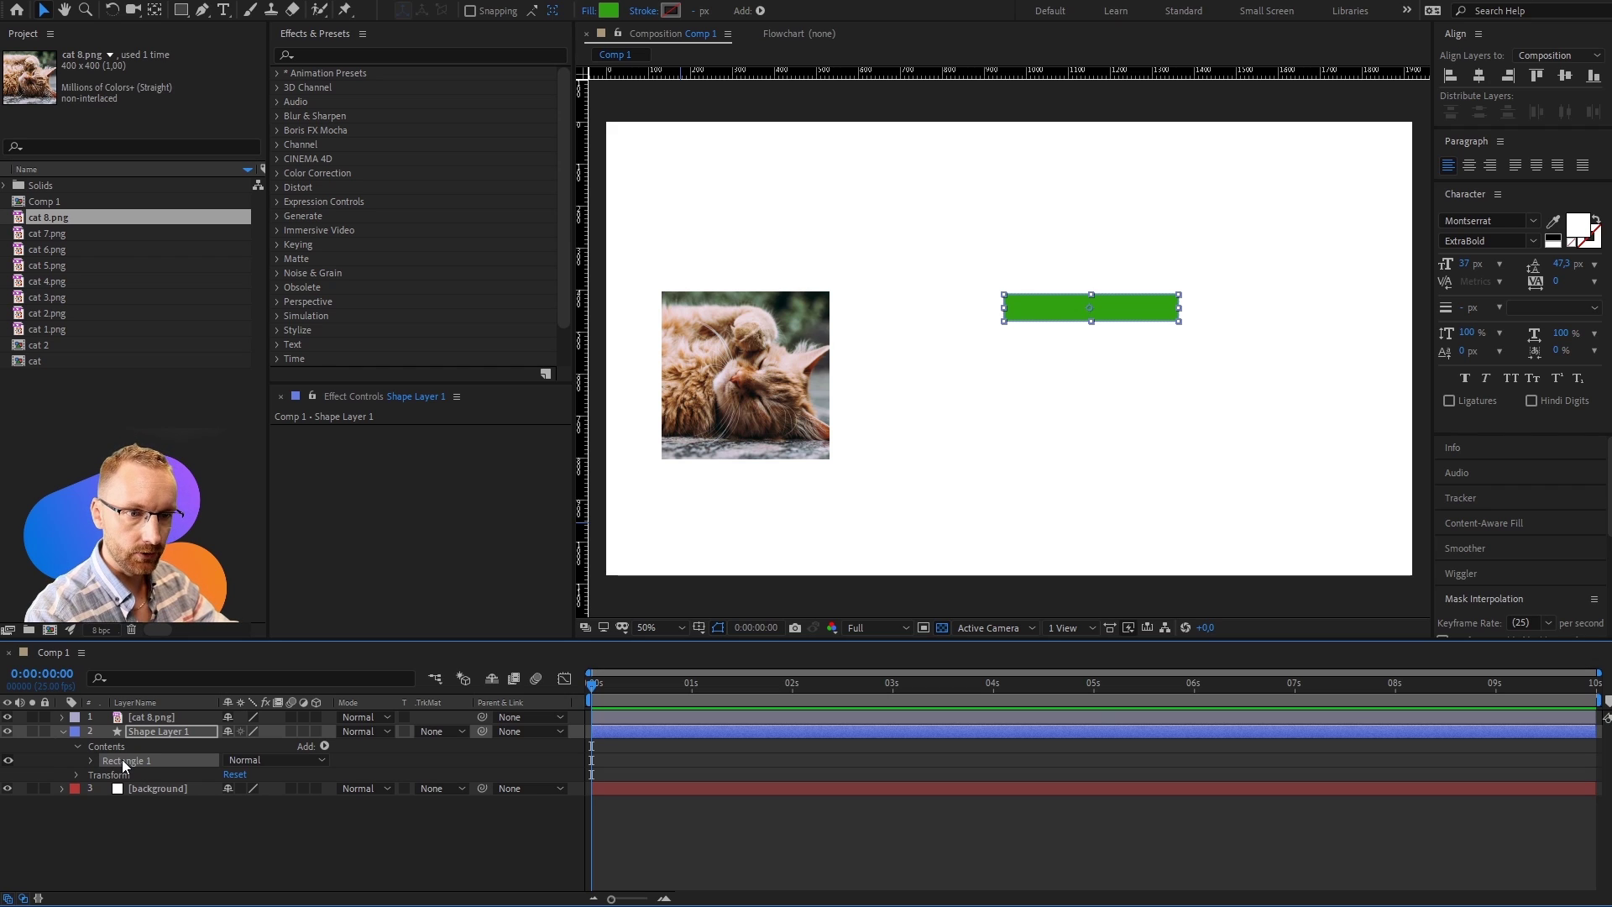
key(ctrl+d)
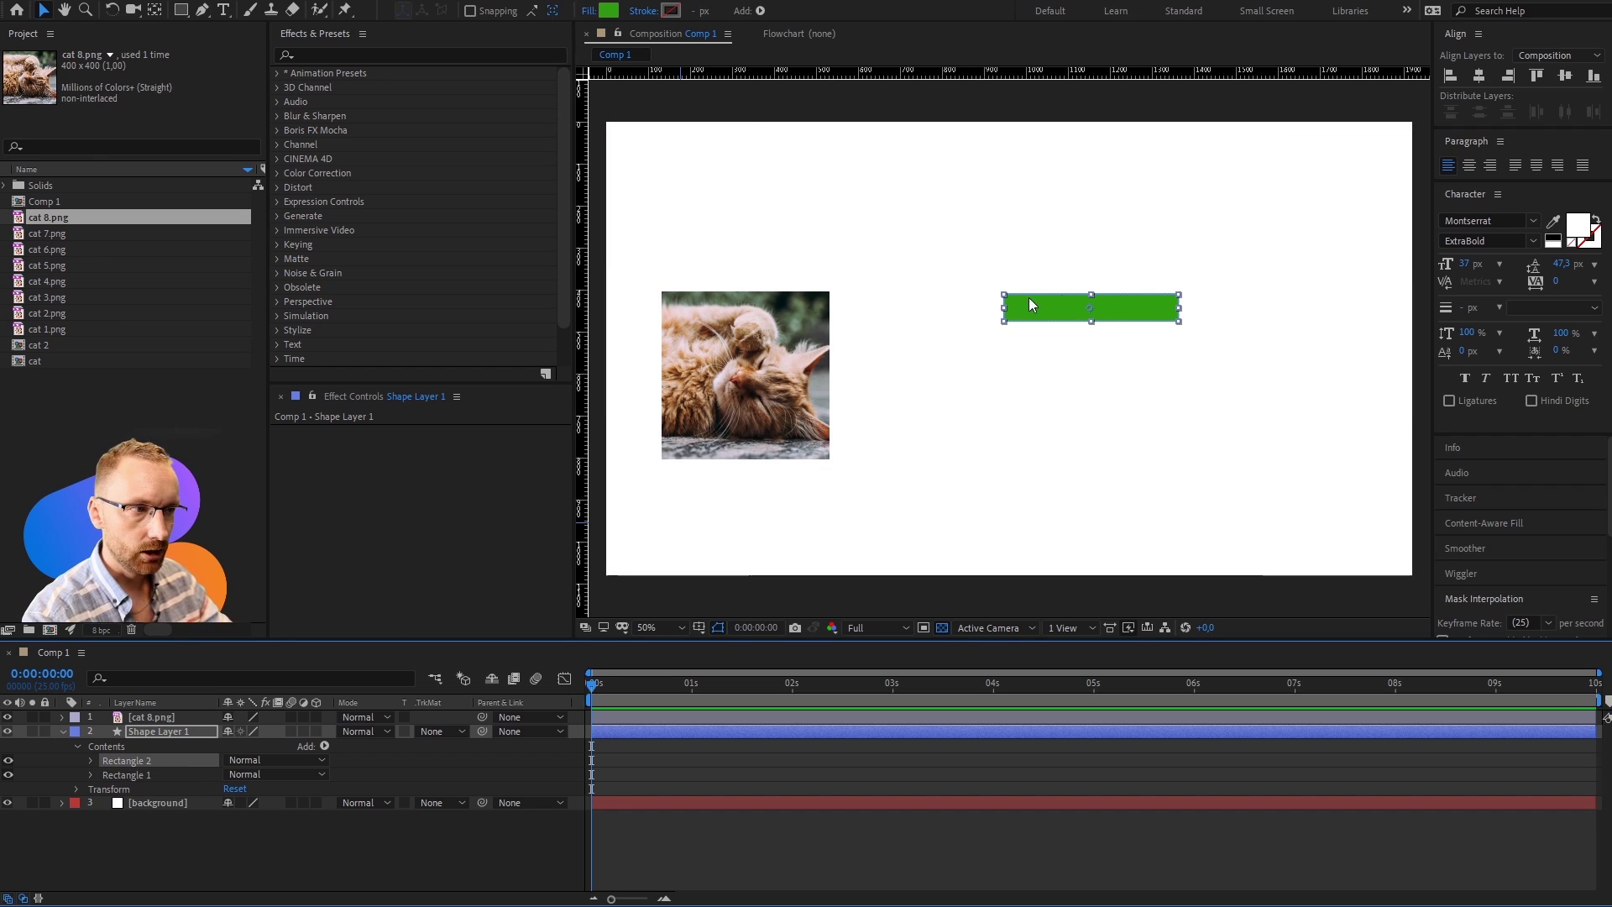
drag(1141, 309, 1134, 367)
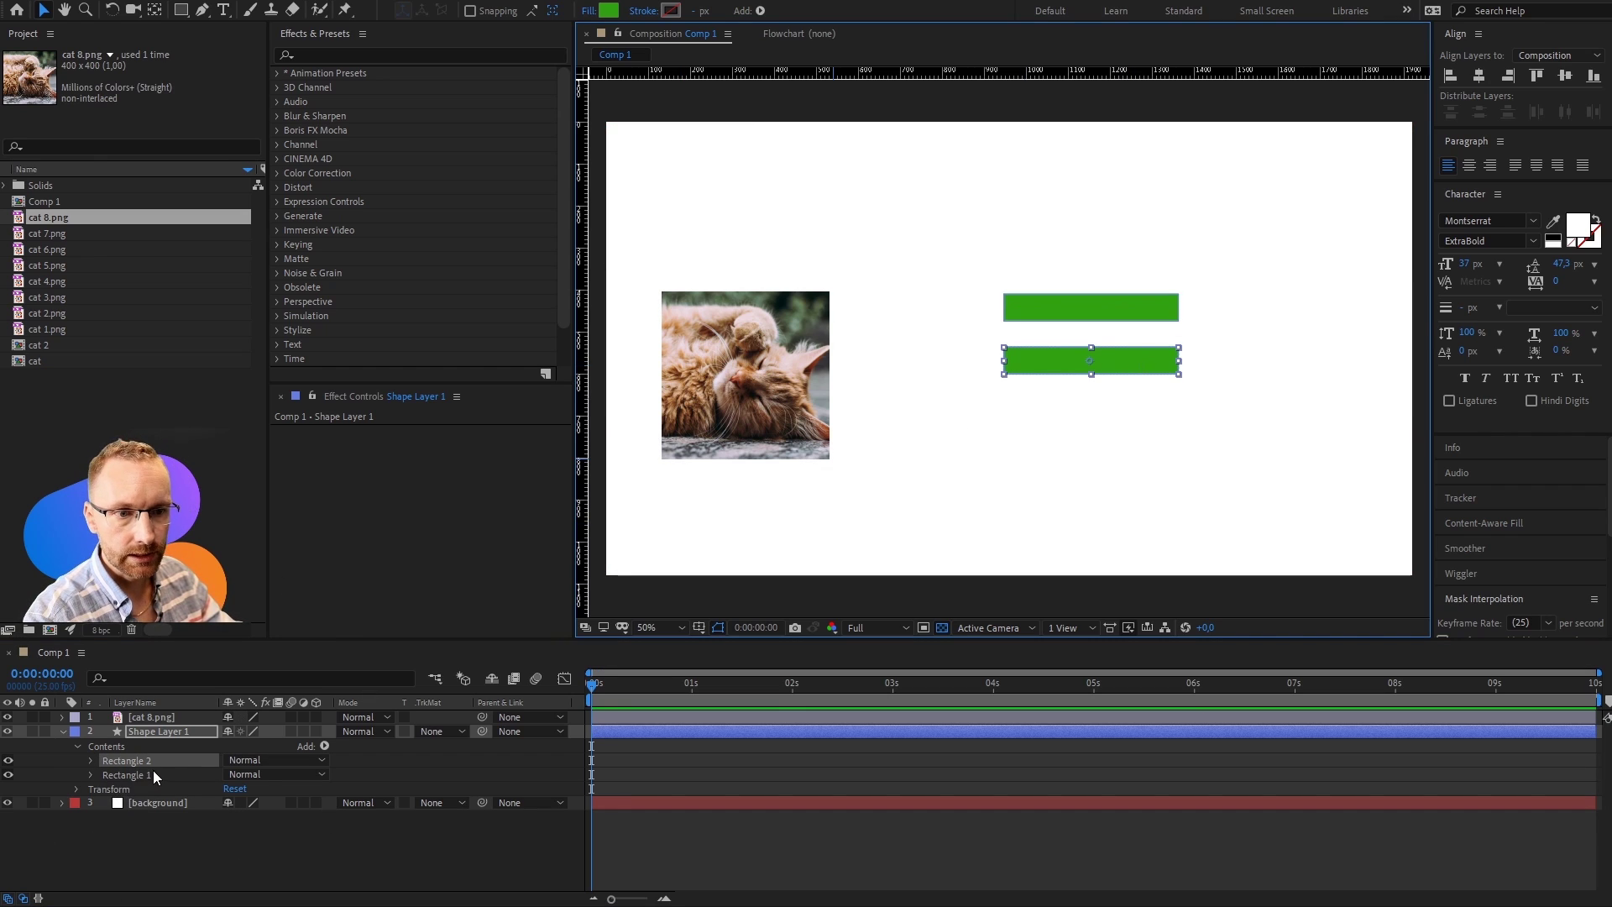
key(ctrl+d)
drag(1142, 355, 1140, 410)
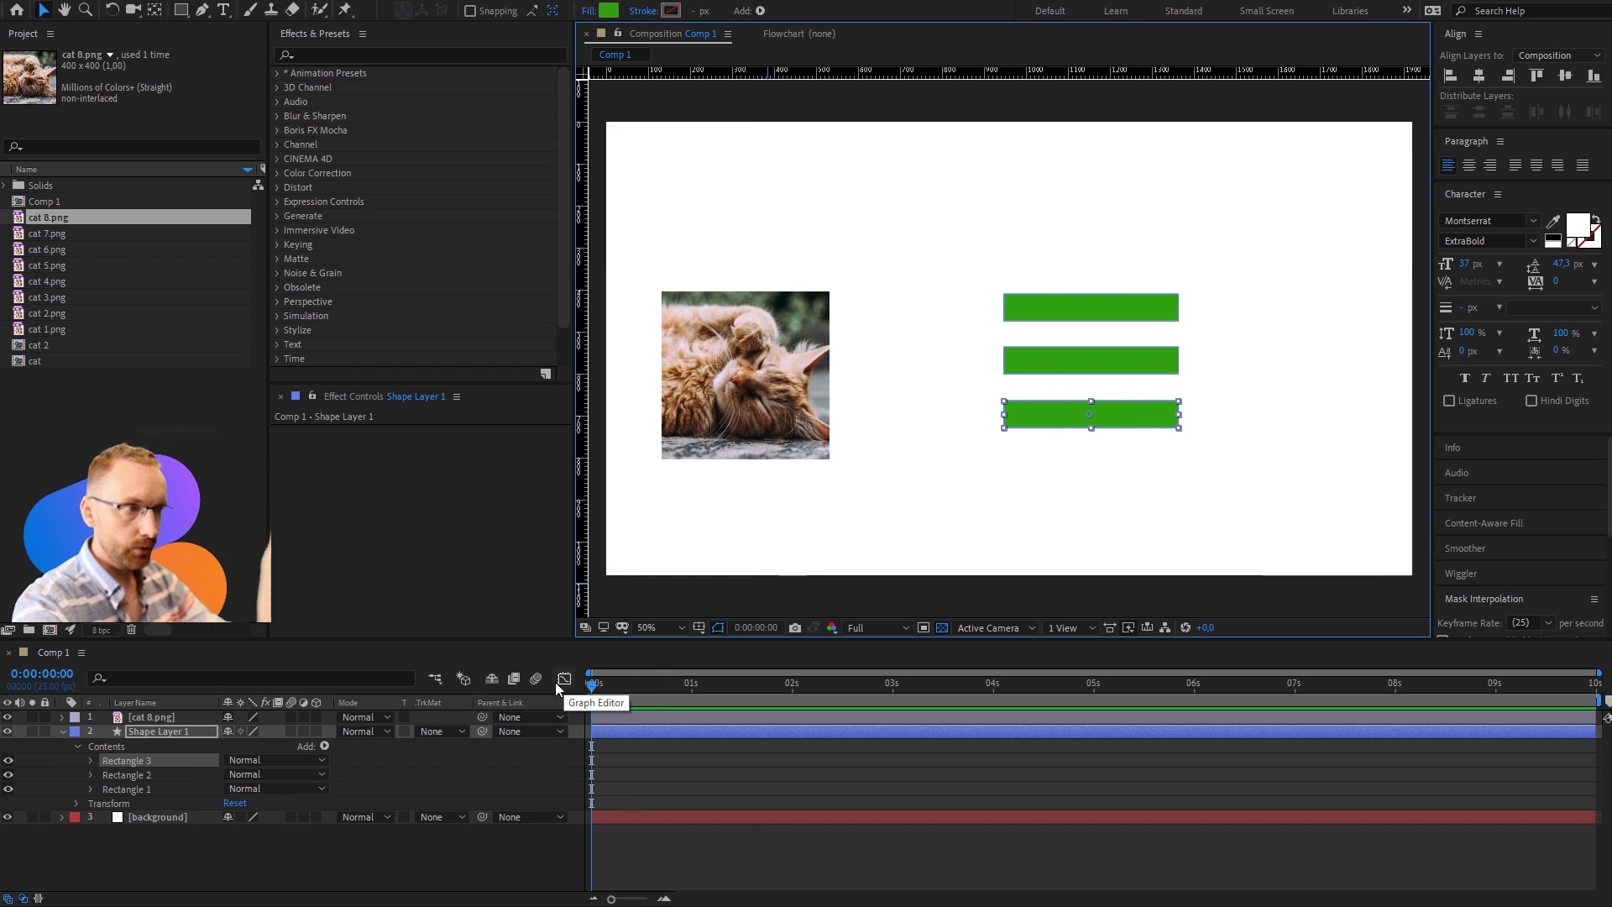
click(172, 866)
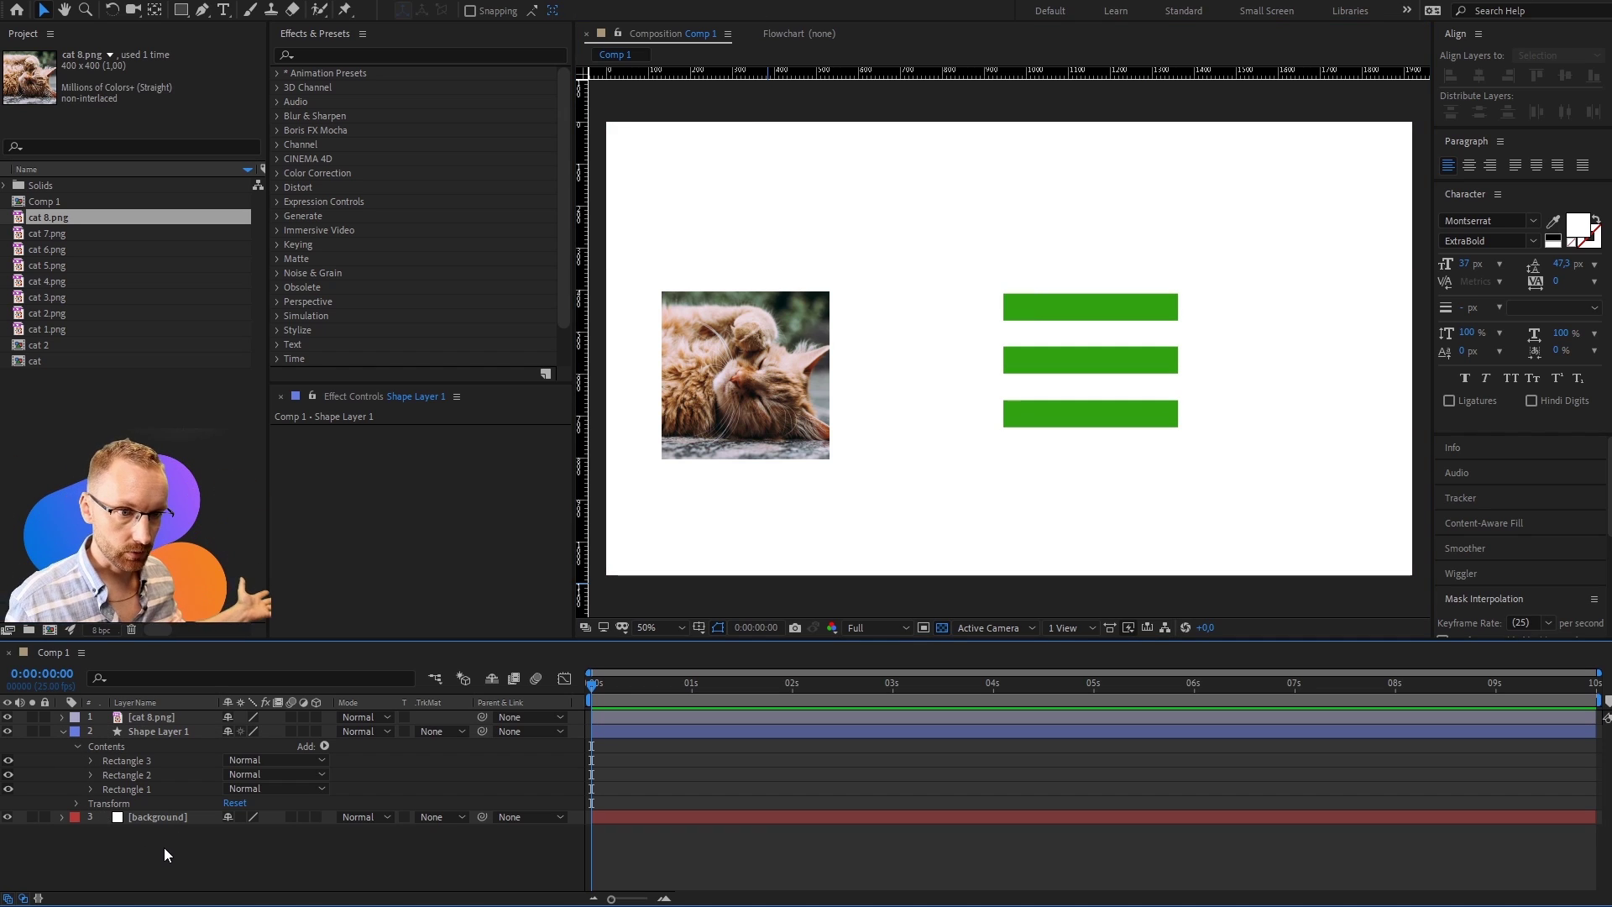
click(152, 730)
Step: Reduce Shape Layer 1's Scale to shrink the three bars
key(s)
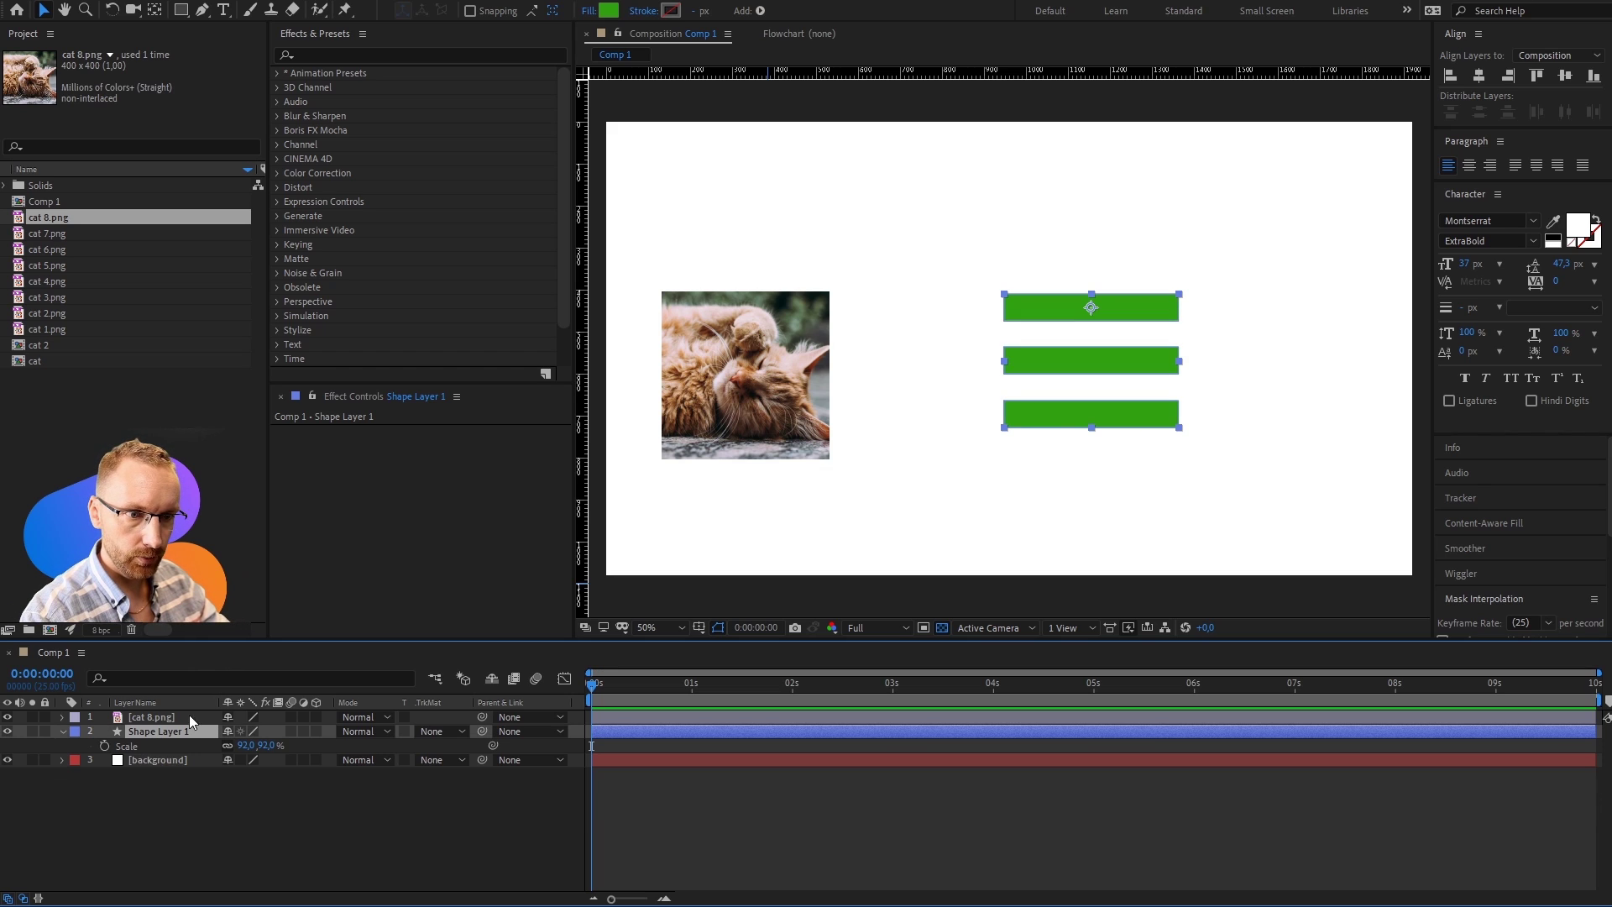
drag(248, 742, 309, 702)
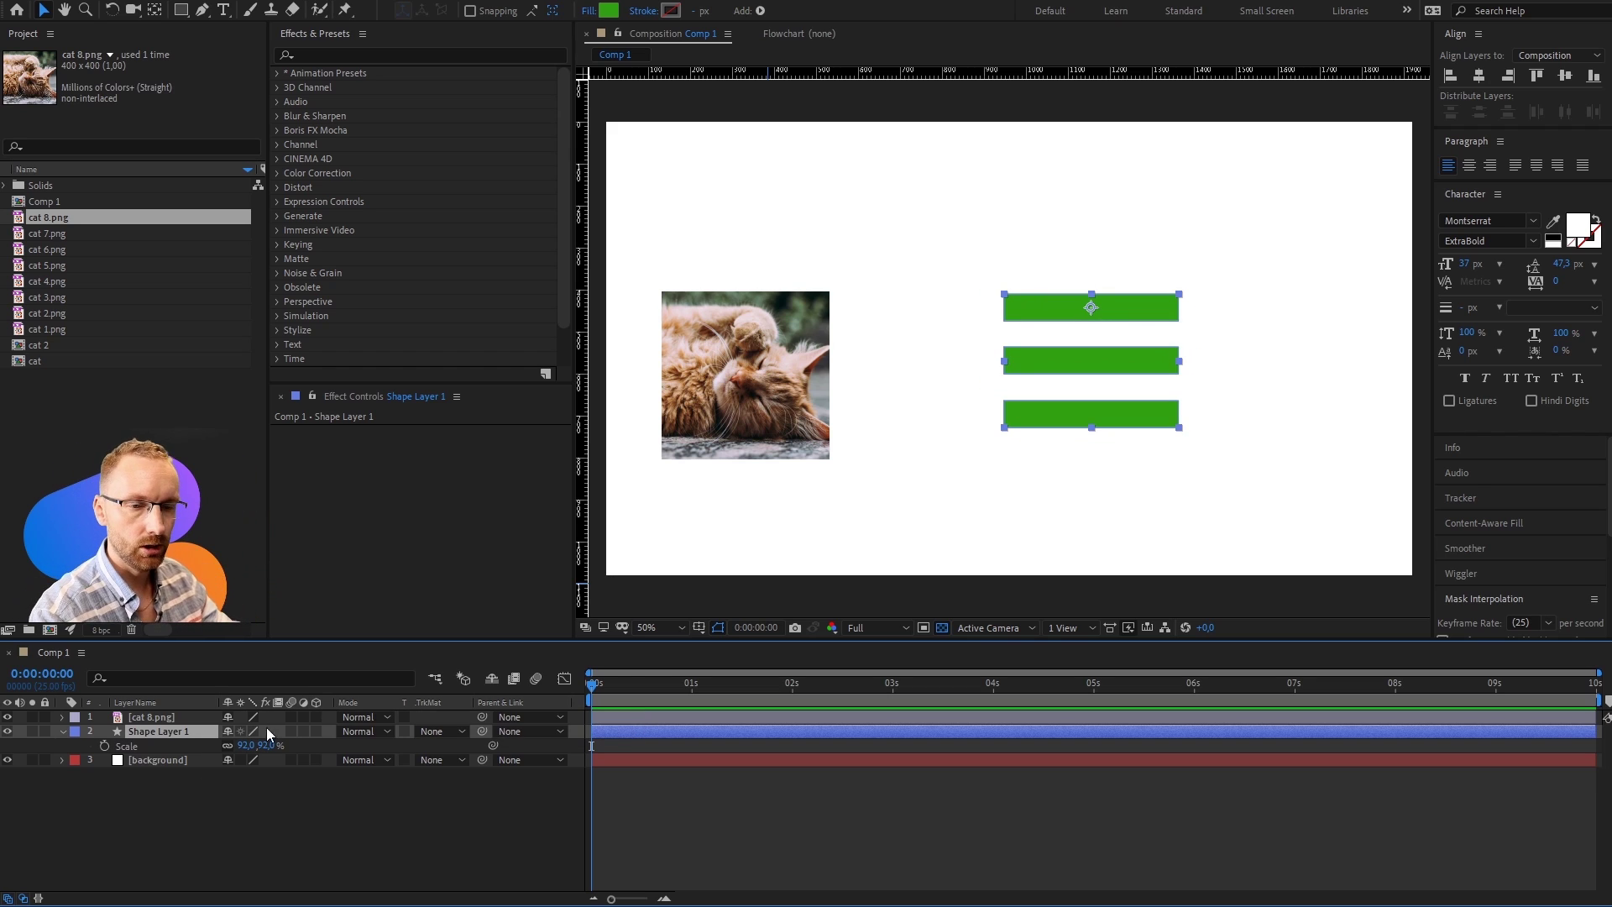
click(130, 794)
click(63, 732)
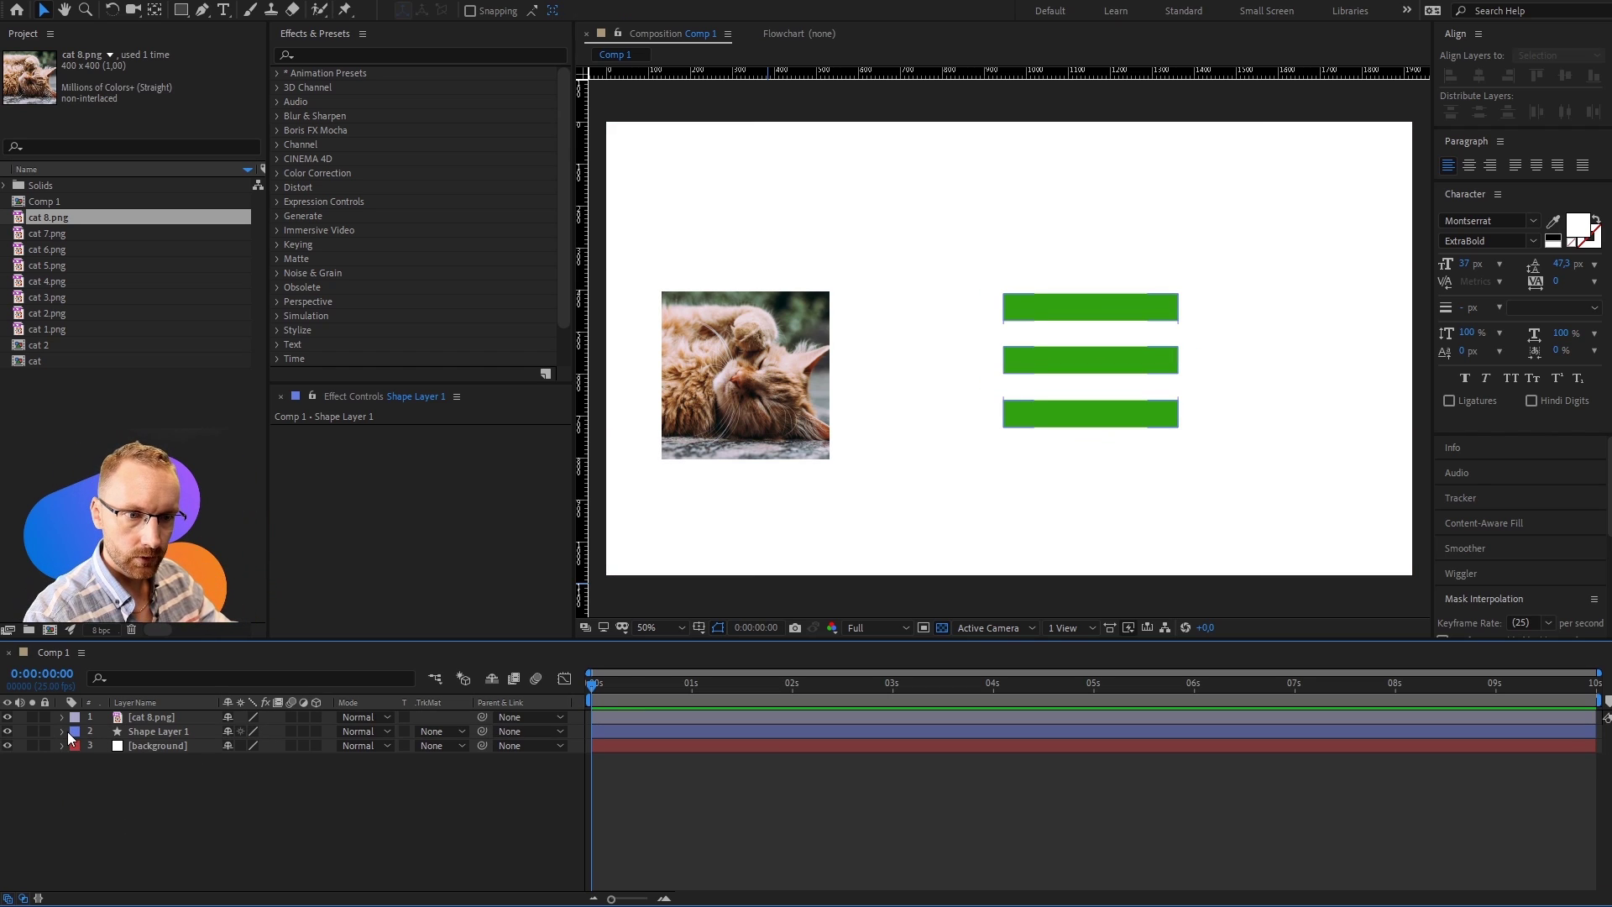
Step: List Rectangles 1–3 in the Contents and select Rectangles 2 and 3 to identify their bars
click(64, 732)
click(81, 761)
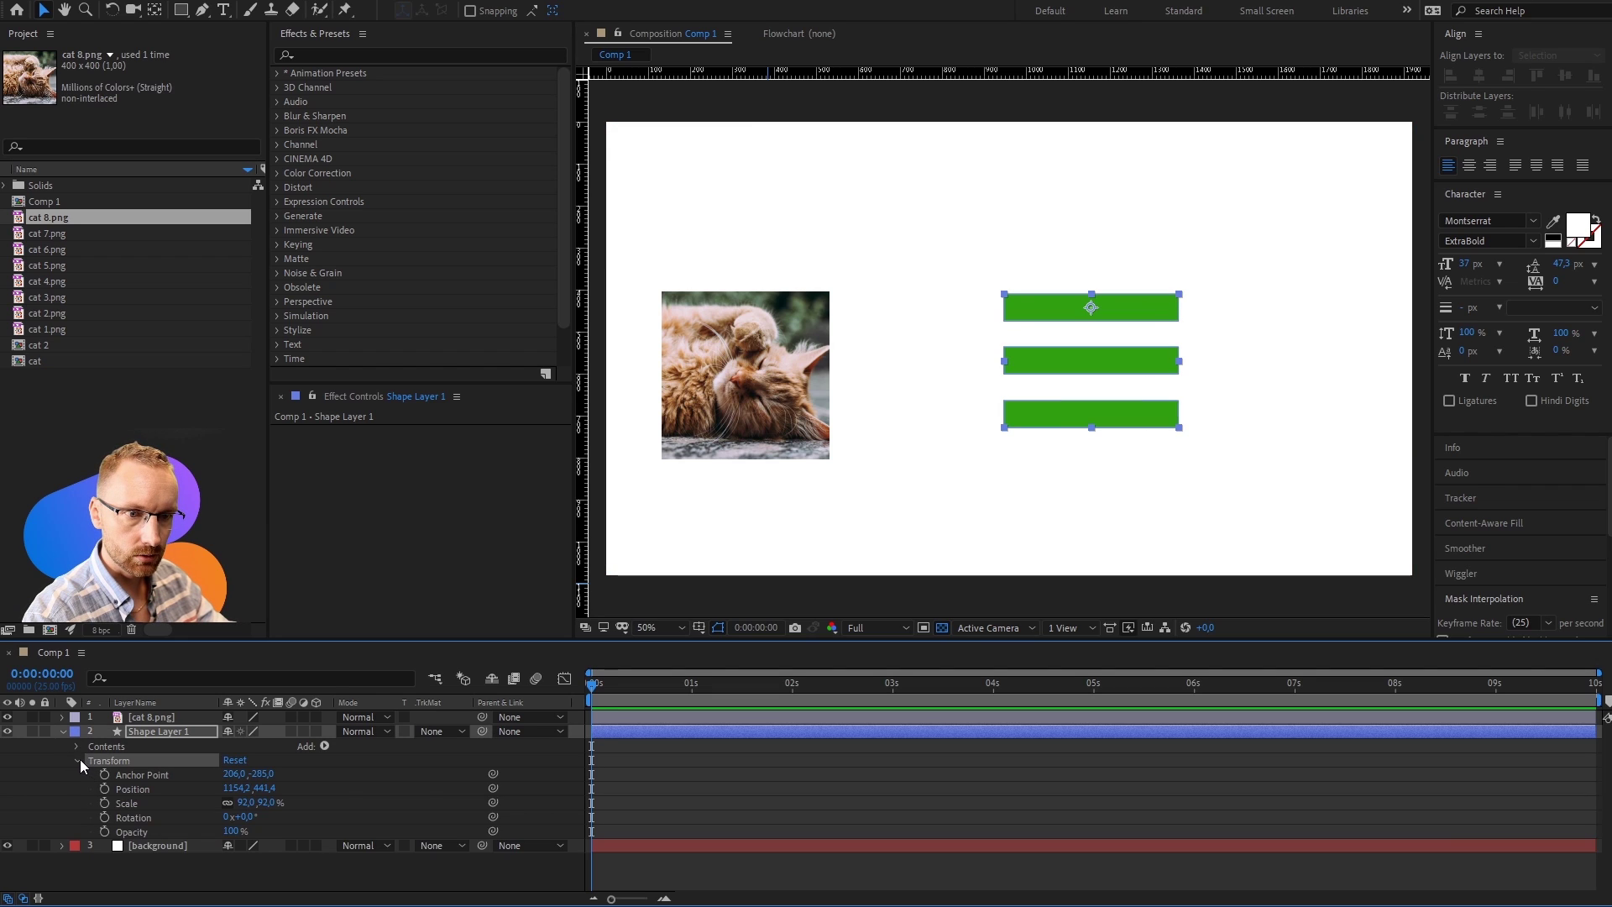
click(79, 747)
click(84, 799)
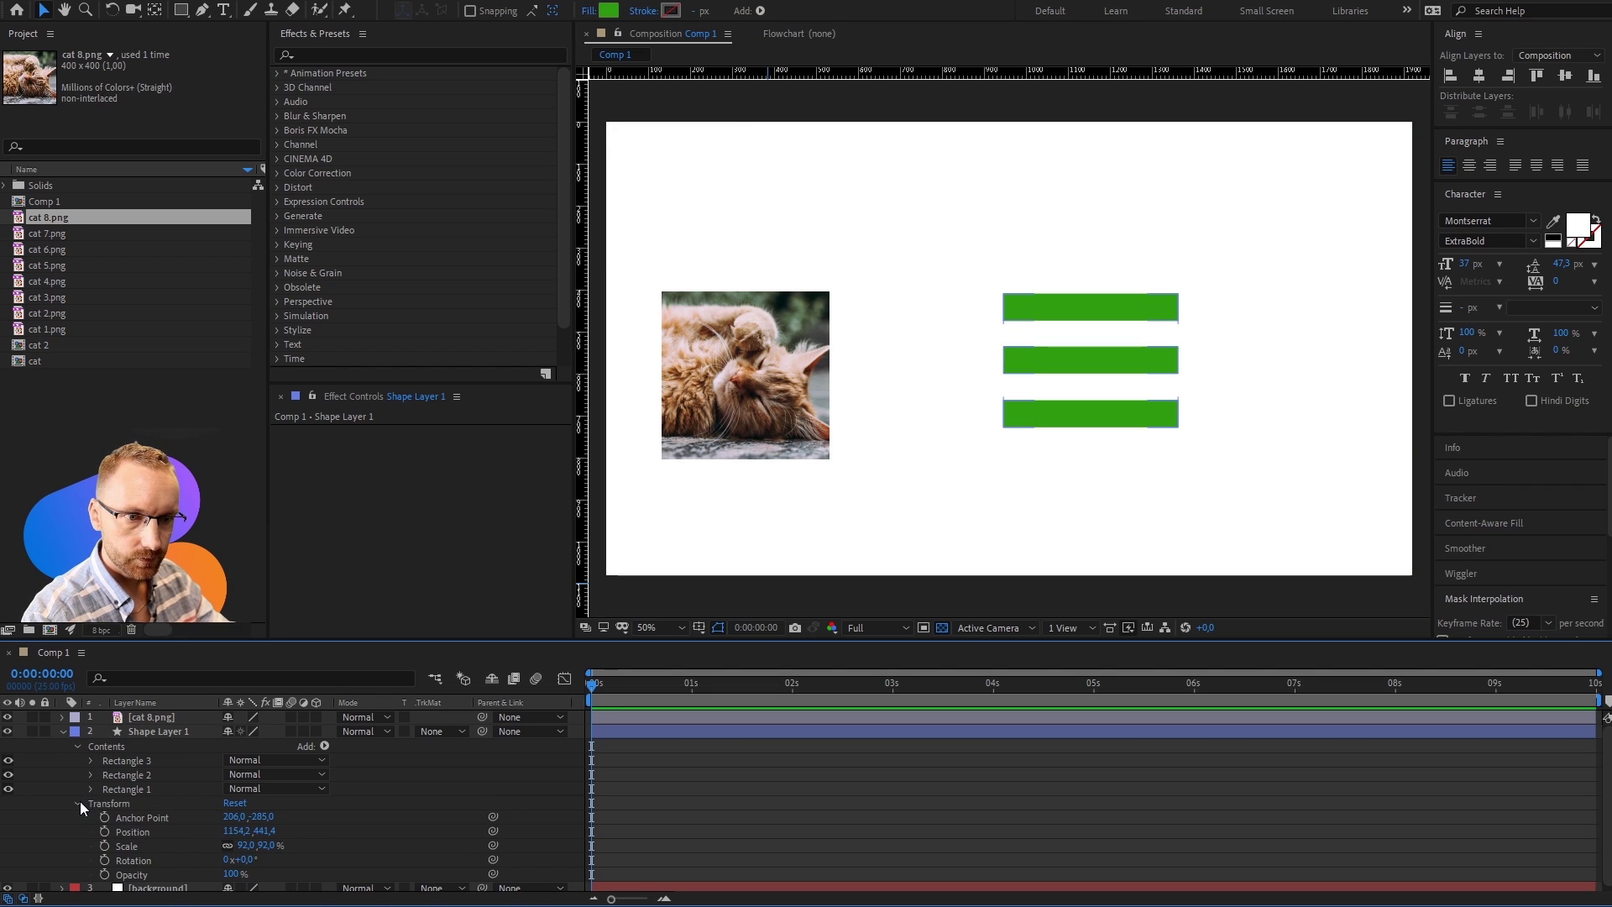
click(78, 803)
click(151, 771)
click(151, 759)
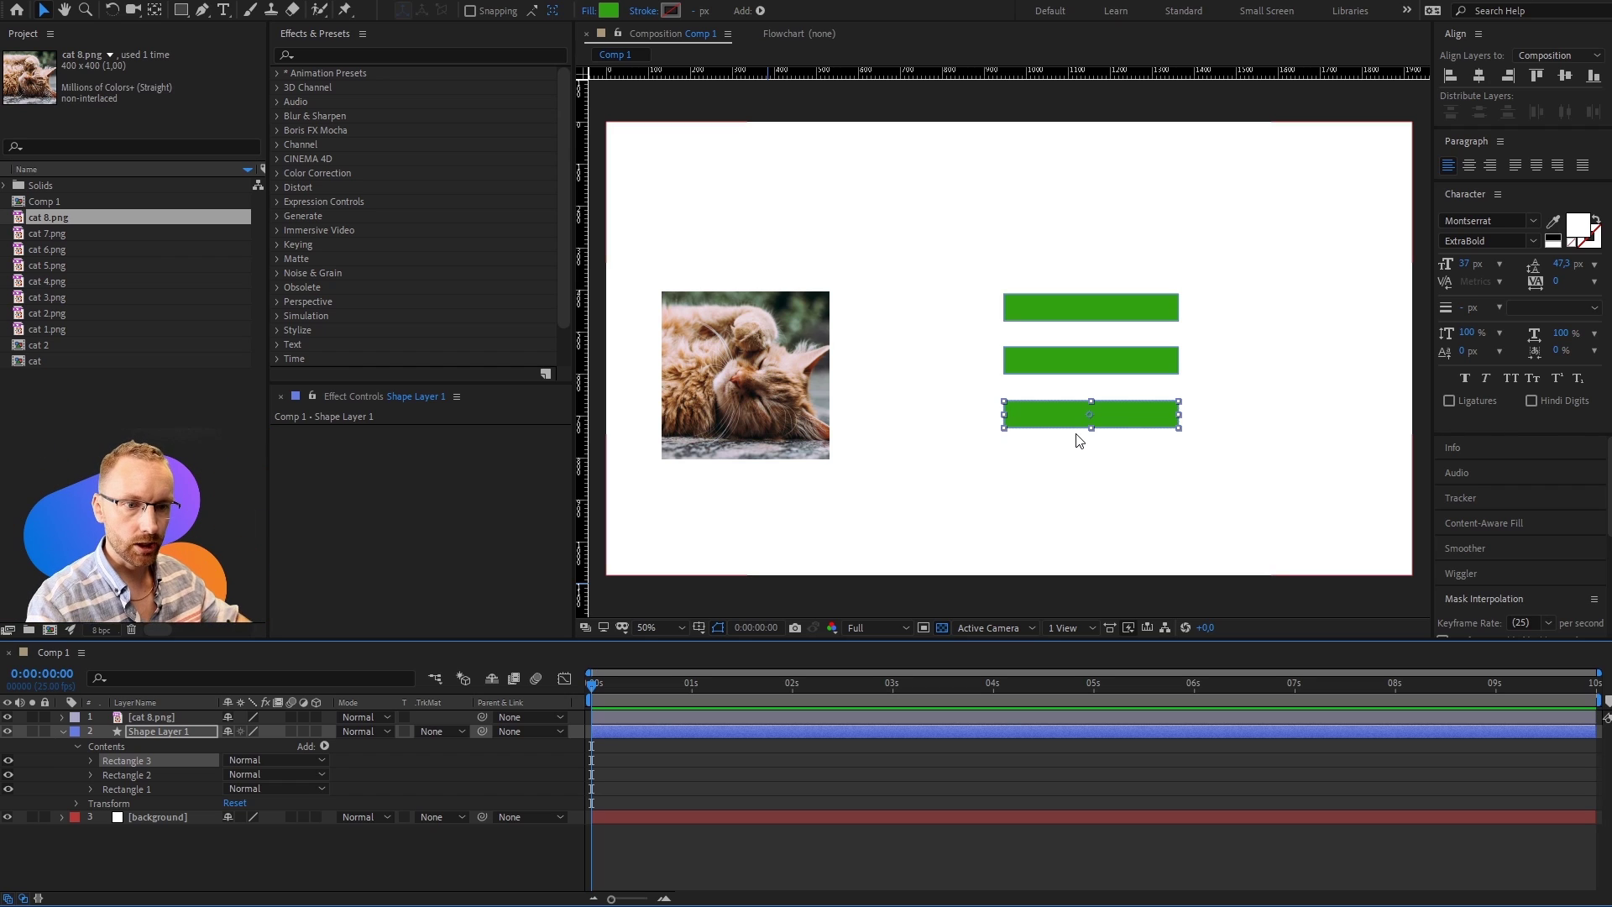
Step: Reorder the Rectangle rows to match the bars from top to bottom
click(155, 790)
drag(176, 774, 168, 752)
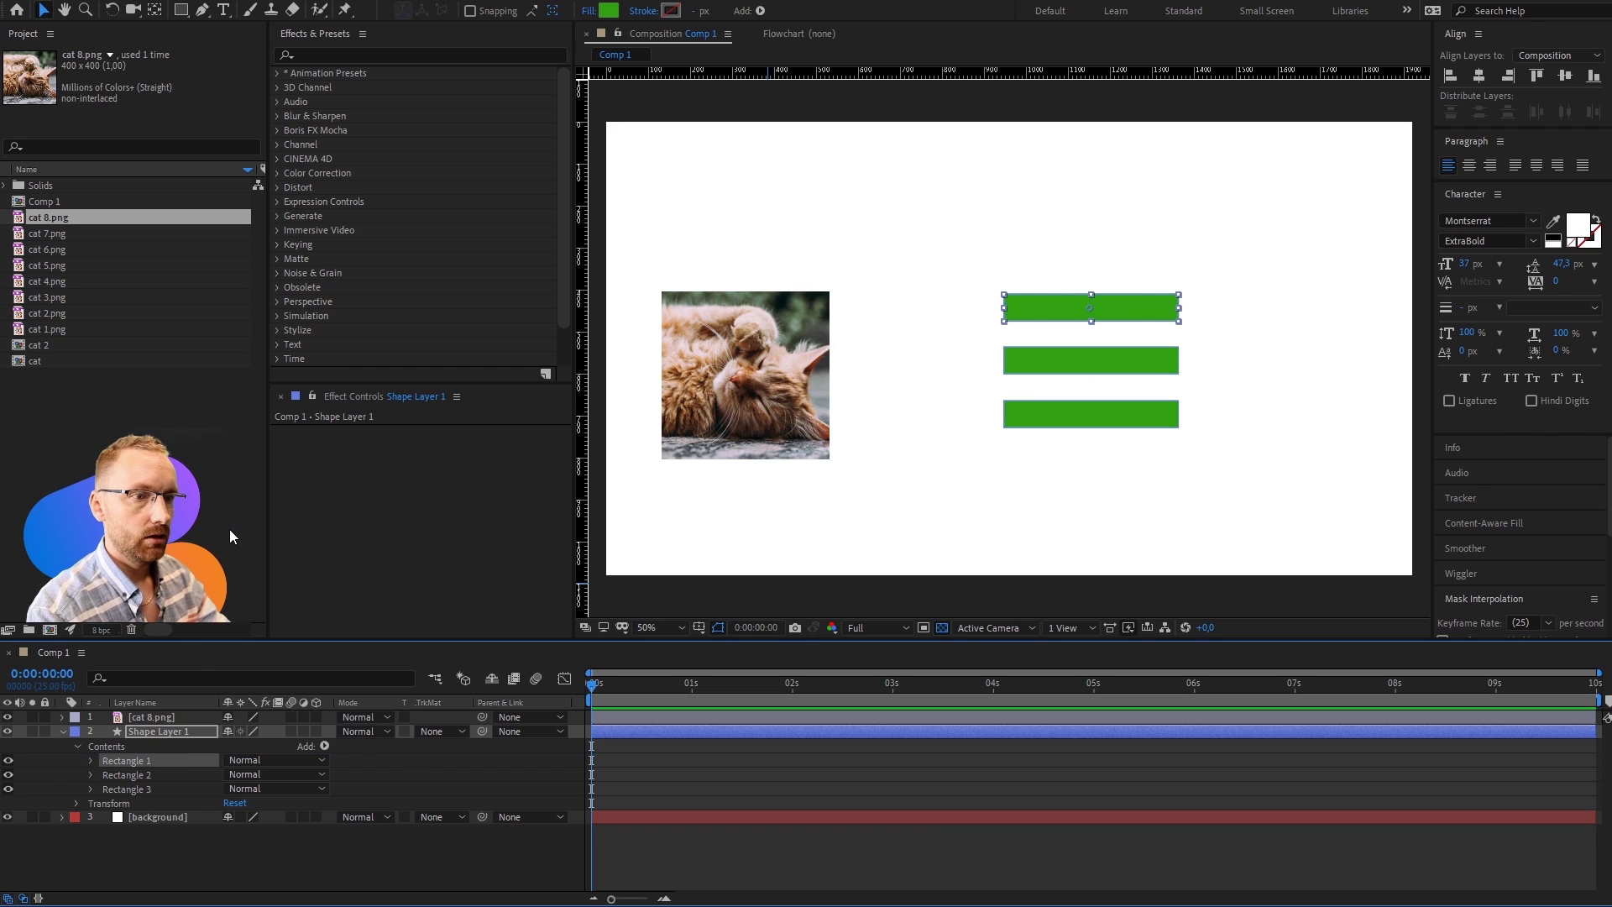
click(168, 773)
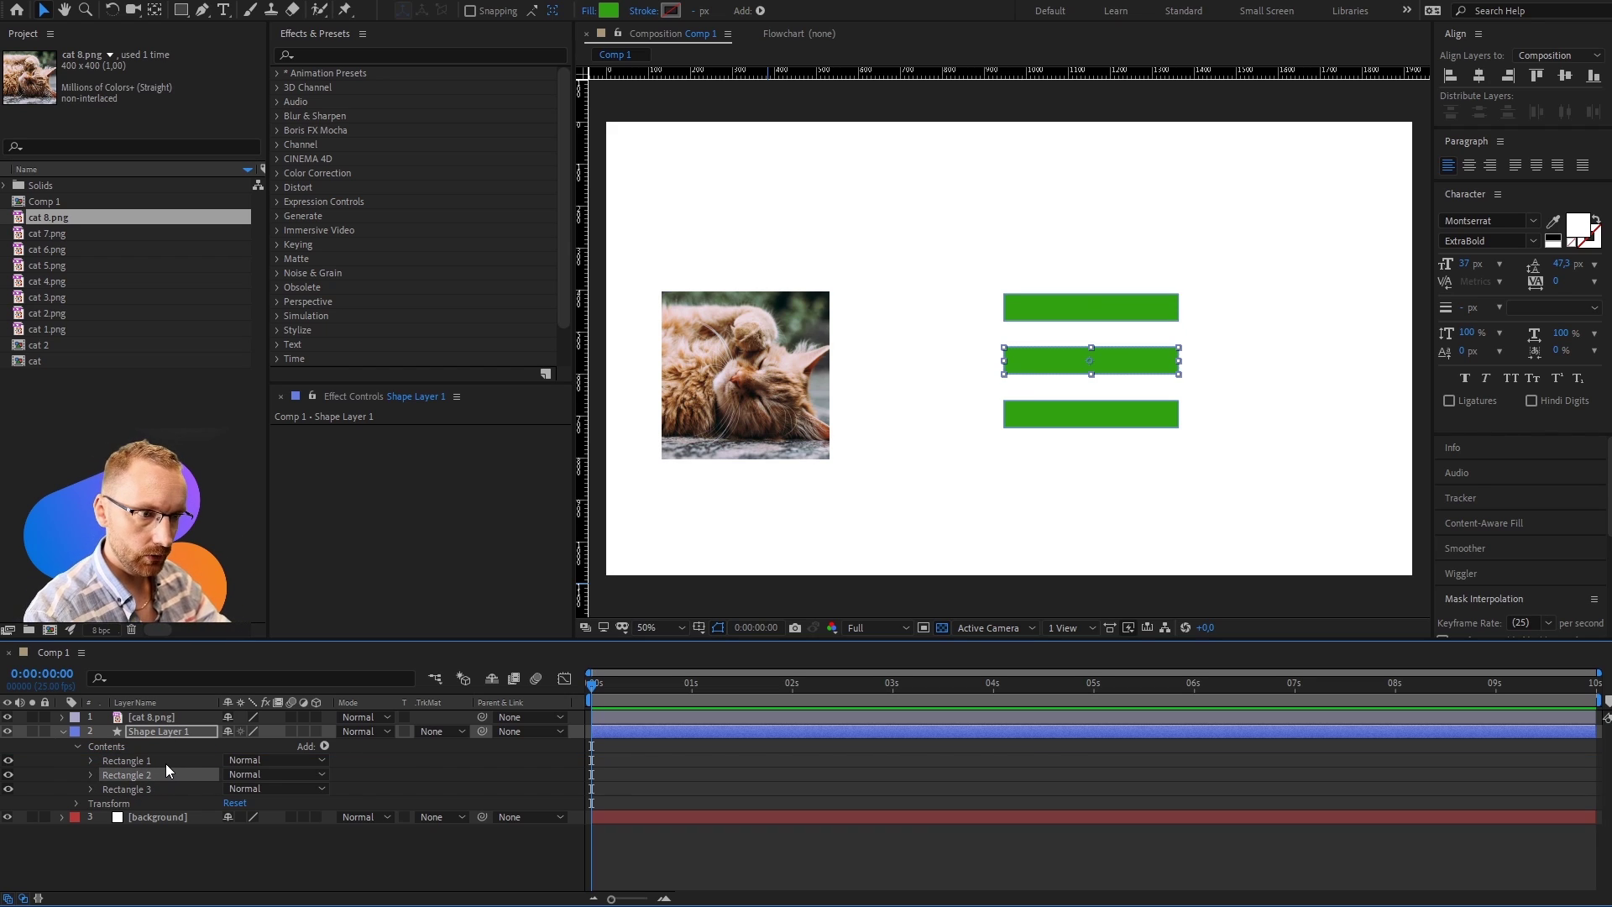
key(space)
key(space)
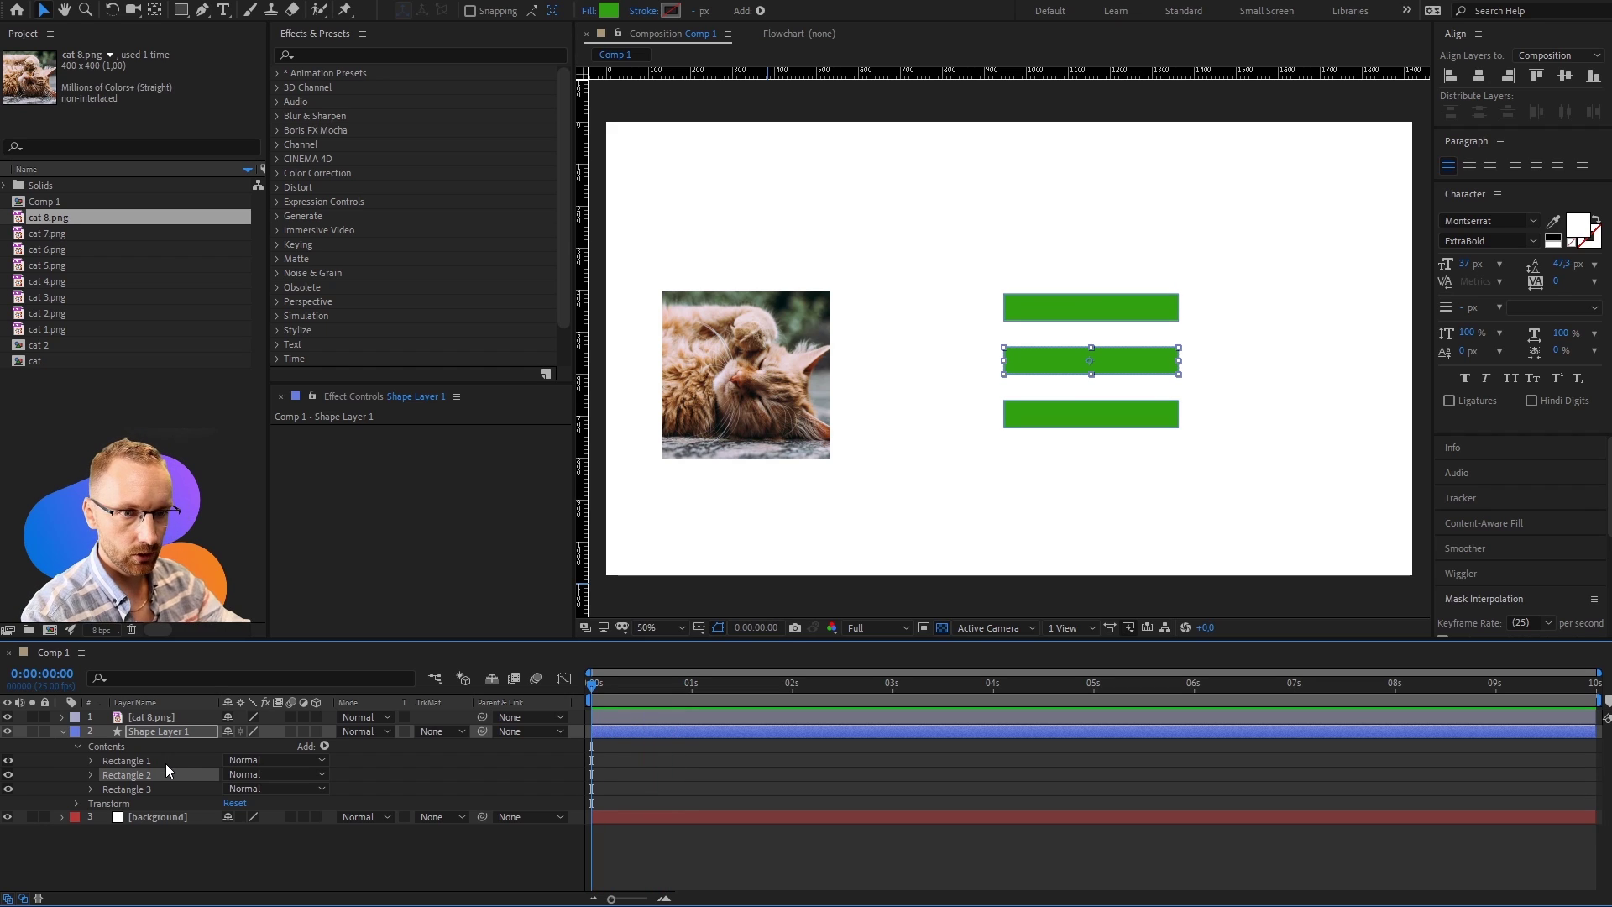
Step: Keyframe Rectangle 2's Opacity from 100% at 0s to 0% a few frames later
click(91, 774)
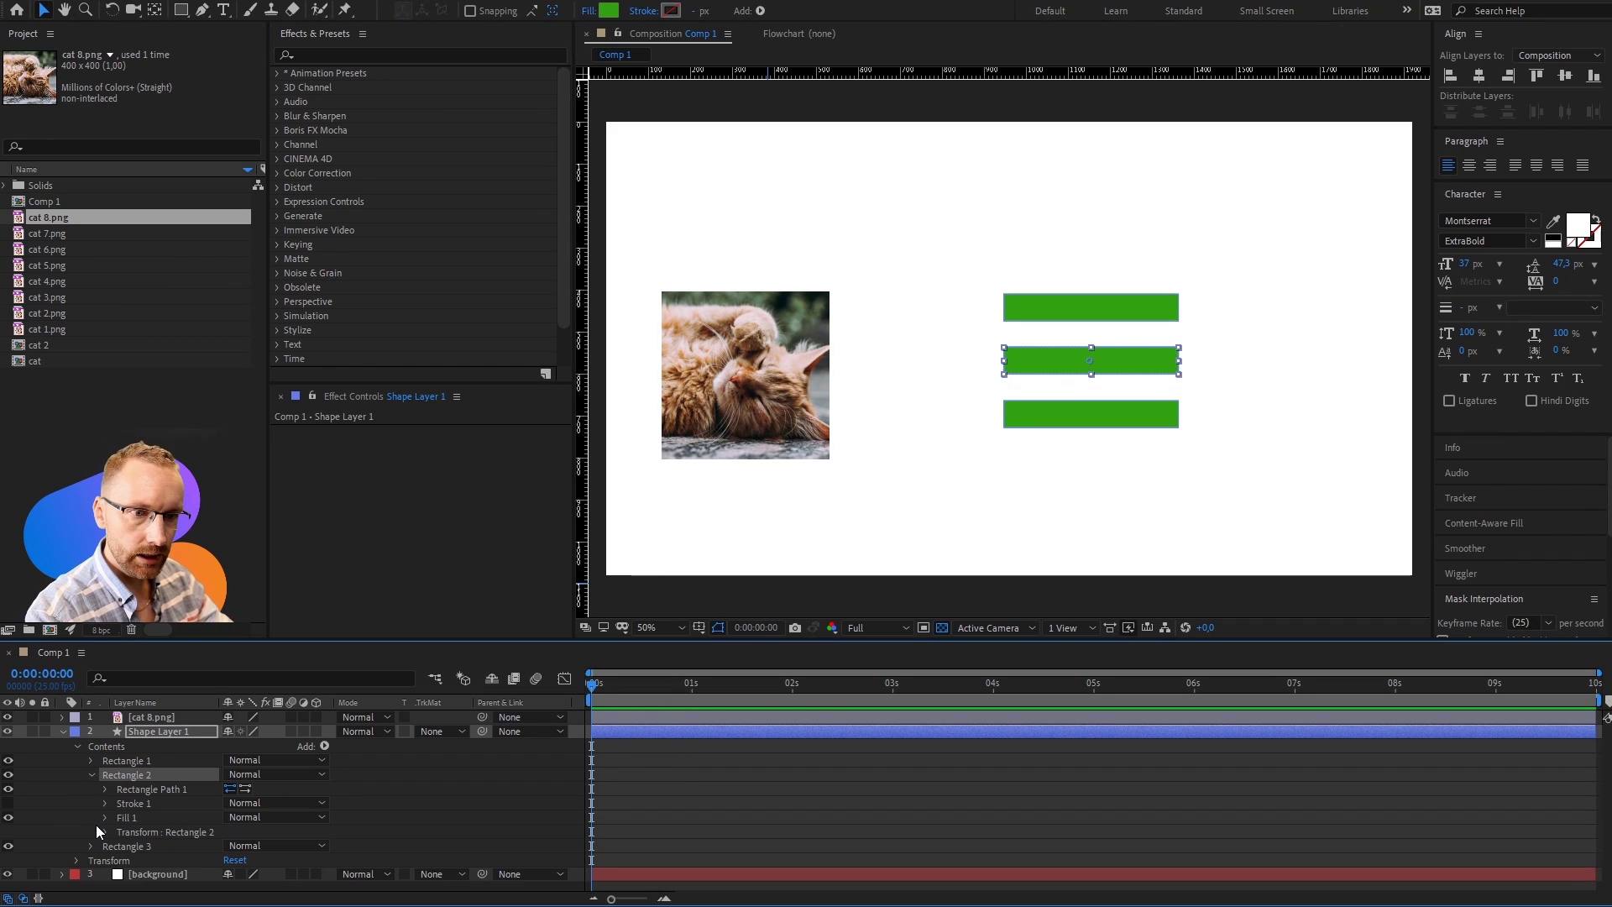
click(103, 831)
scroll(134, 819, down, 2)
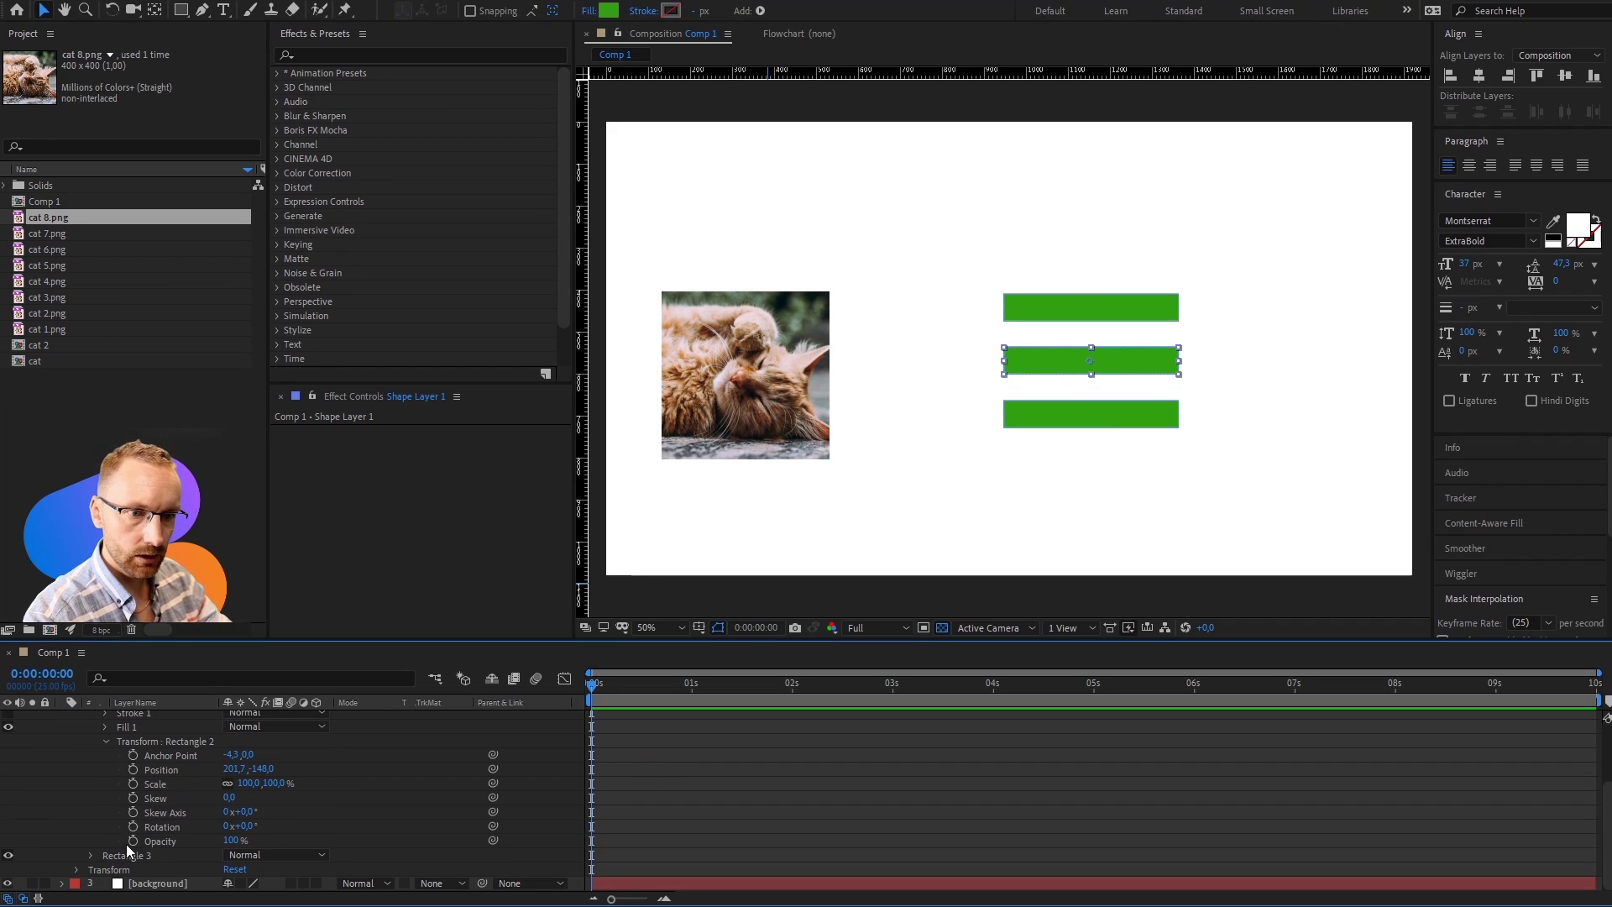
click(131, 841)
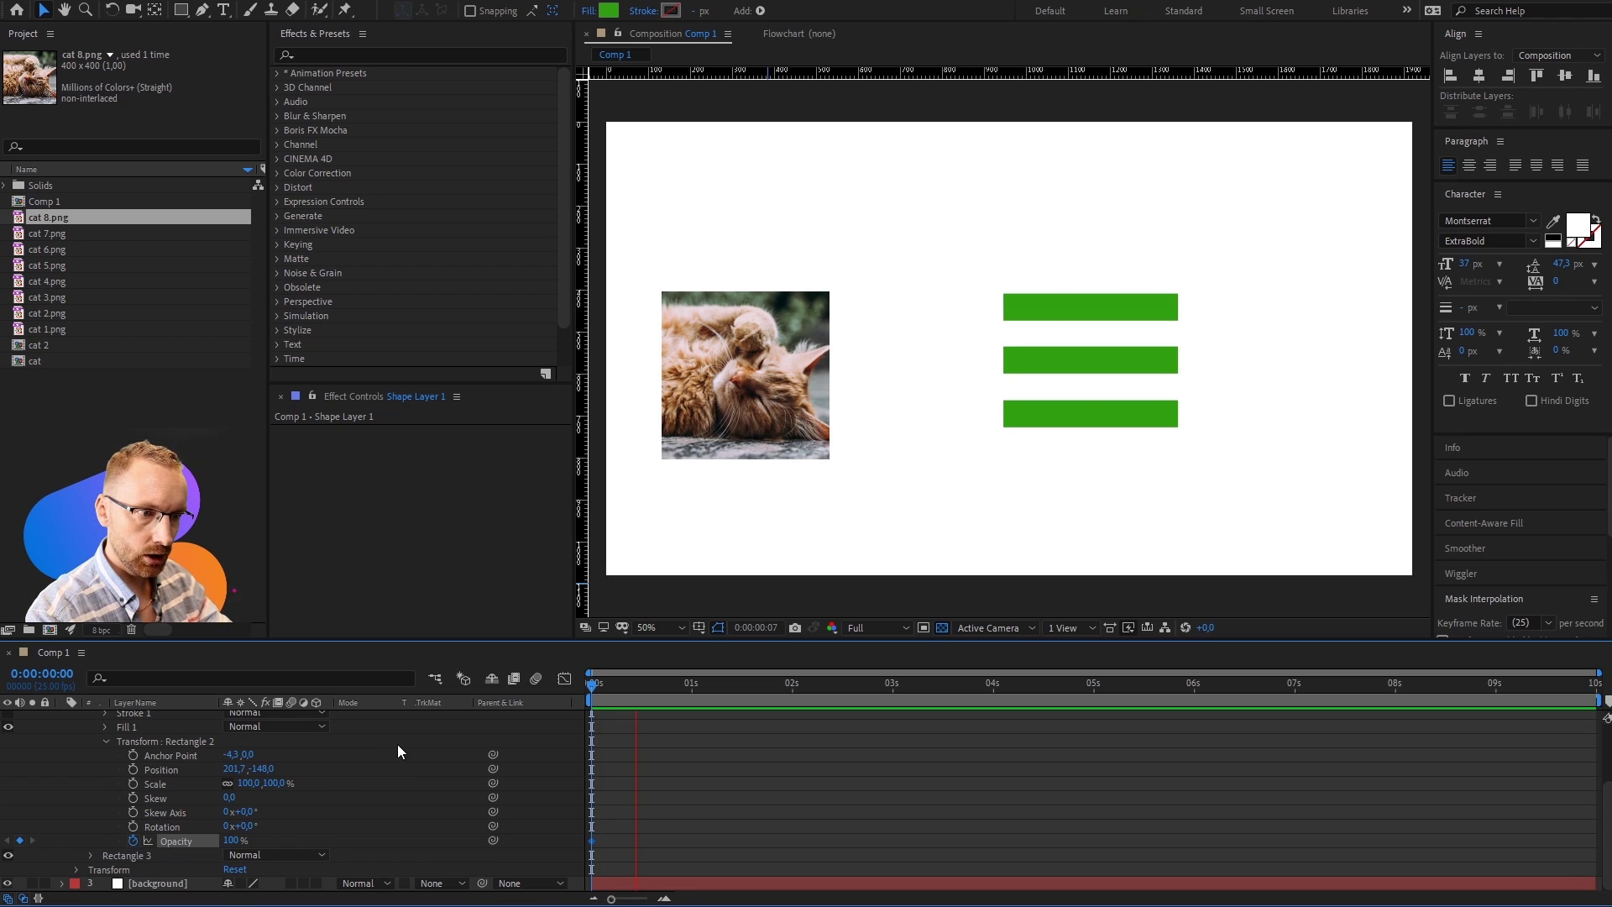
key(shift+Page_Down)
key(Page_Down)
click(20, 839)
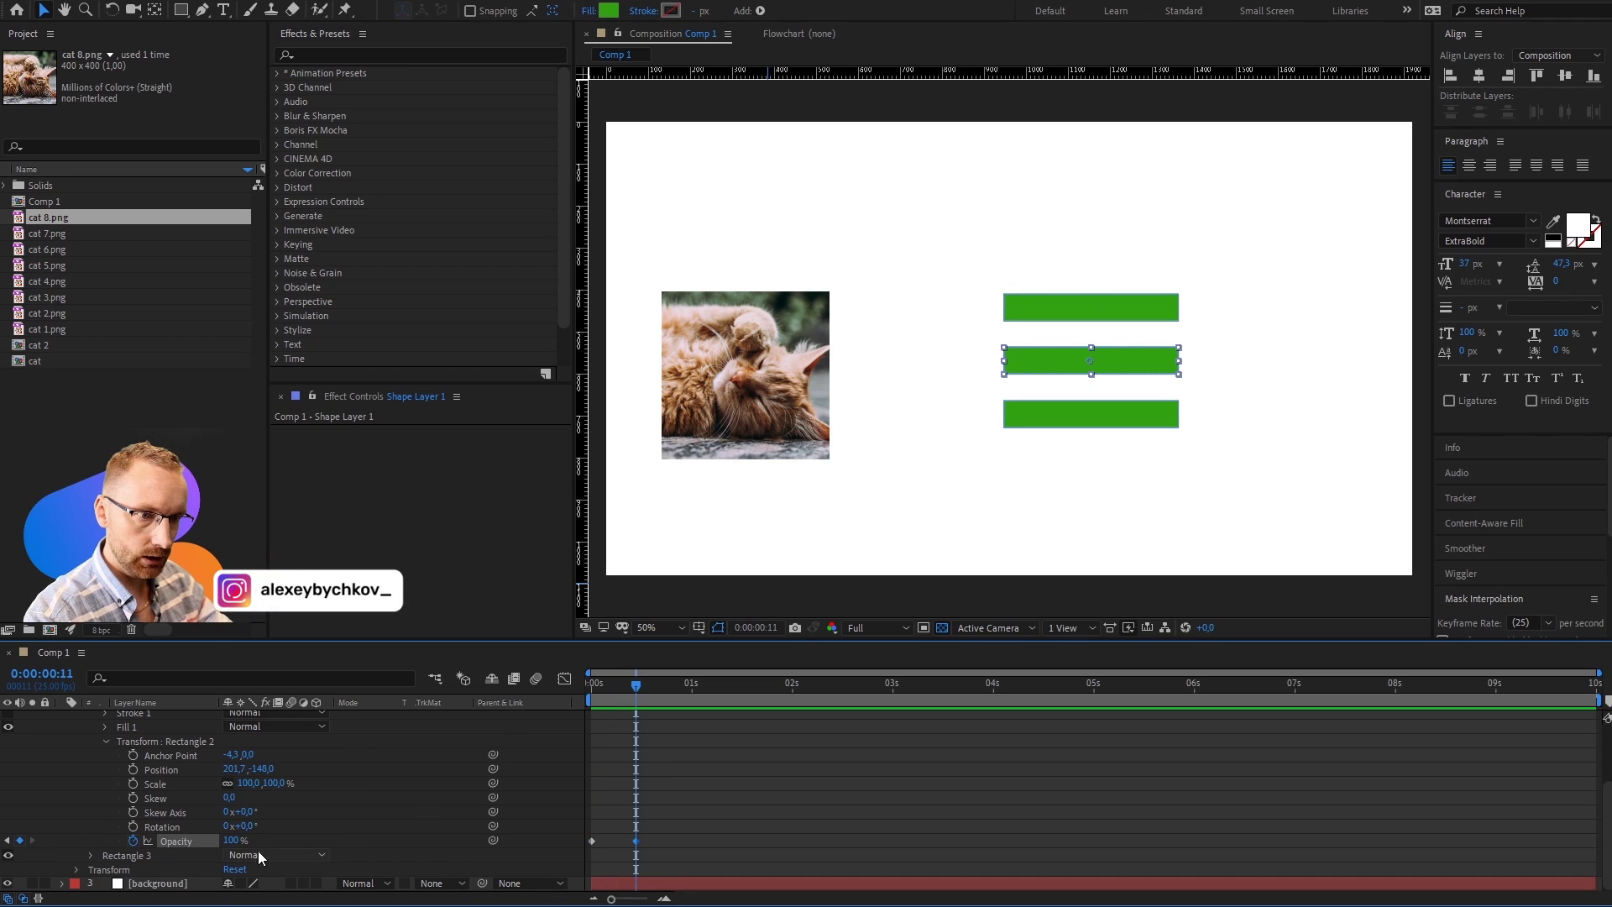
text(0)
key(Return)
key(Home)
key(space)
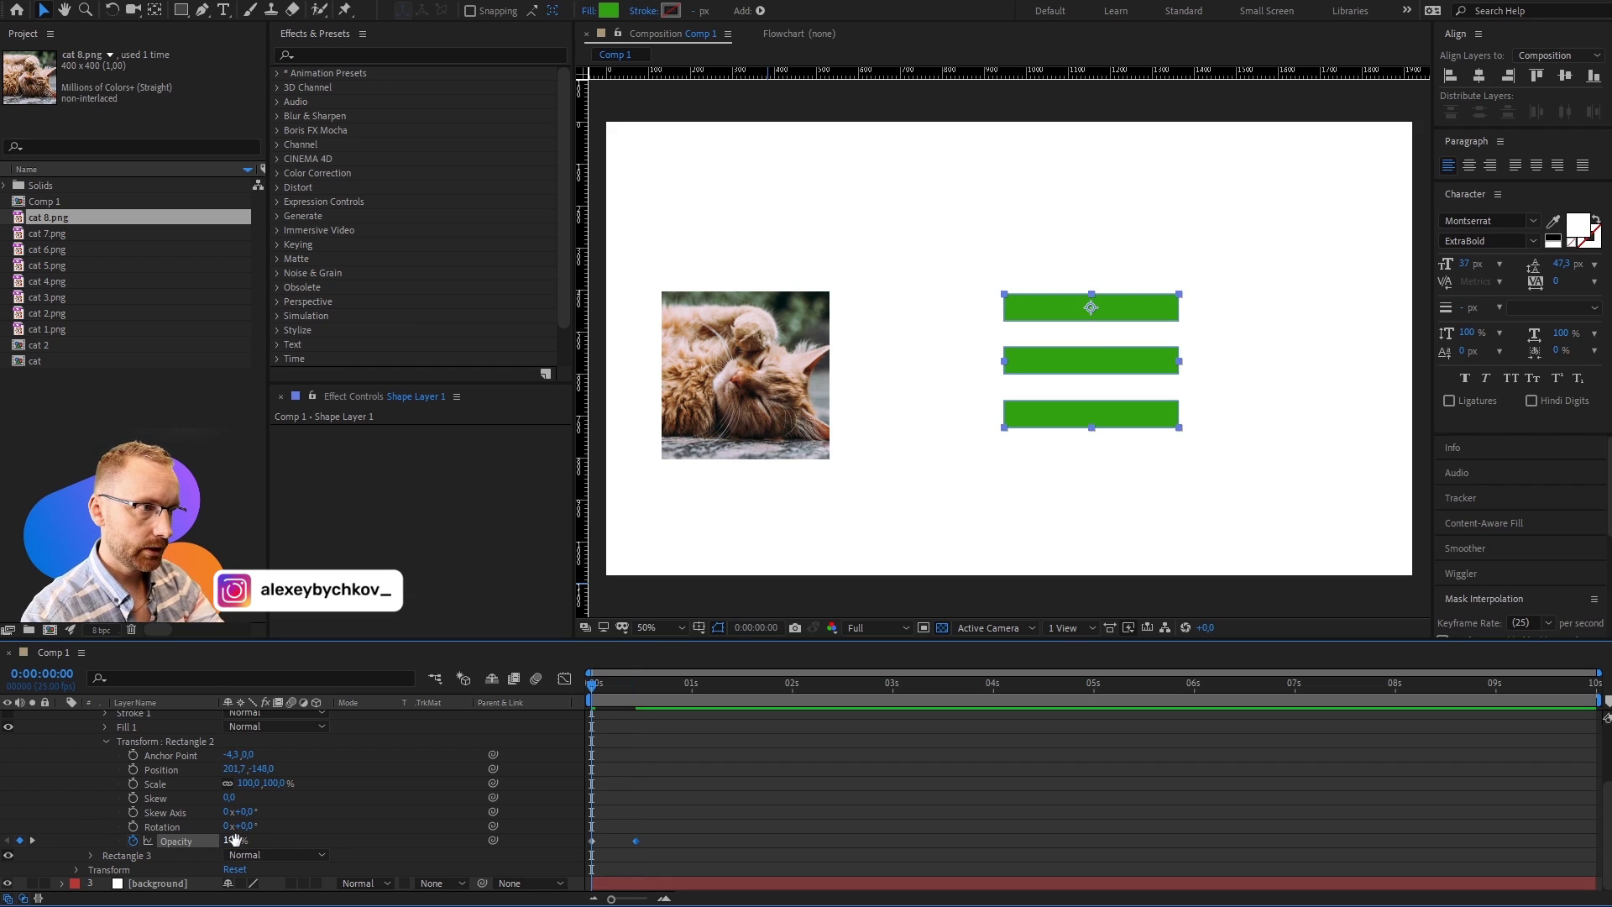
Step: Tighten the opacity keyframes so the middle bar's fade finishes by 0:00:00:08
drag(749, 811, 554, 868)
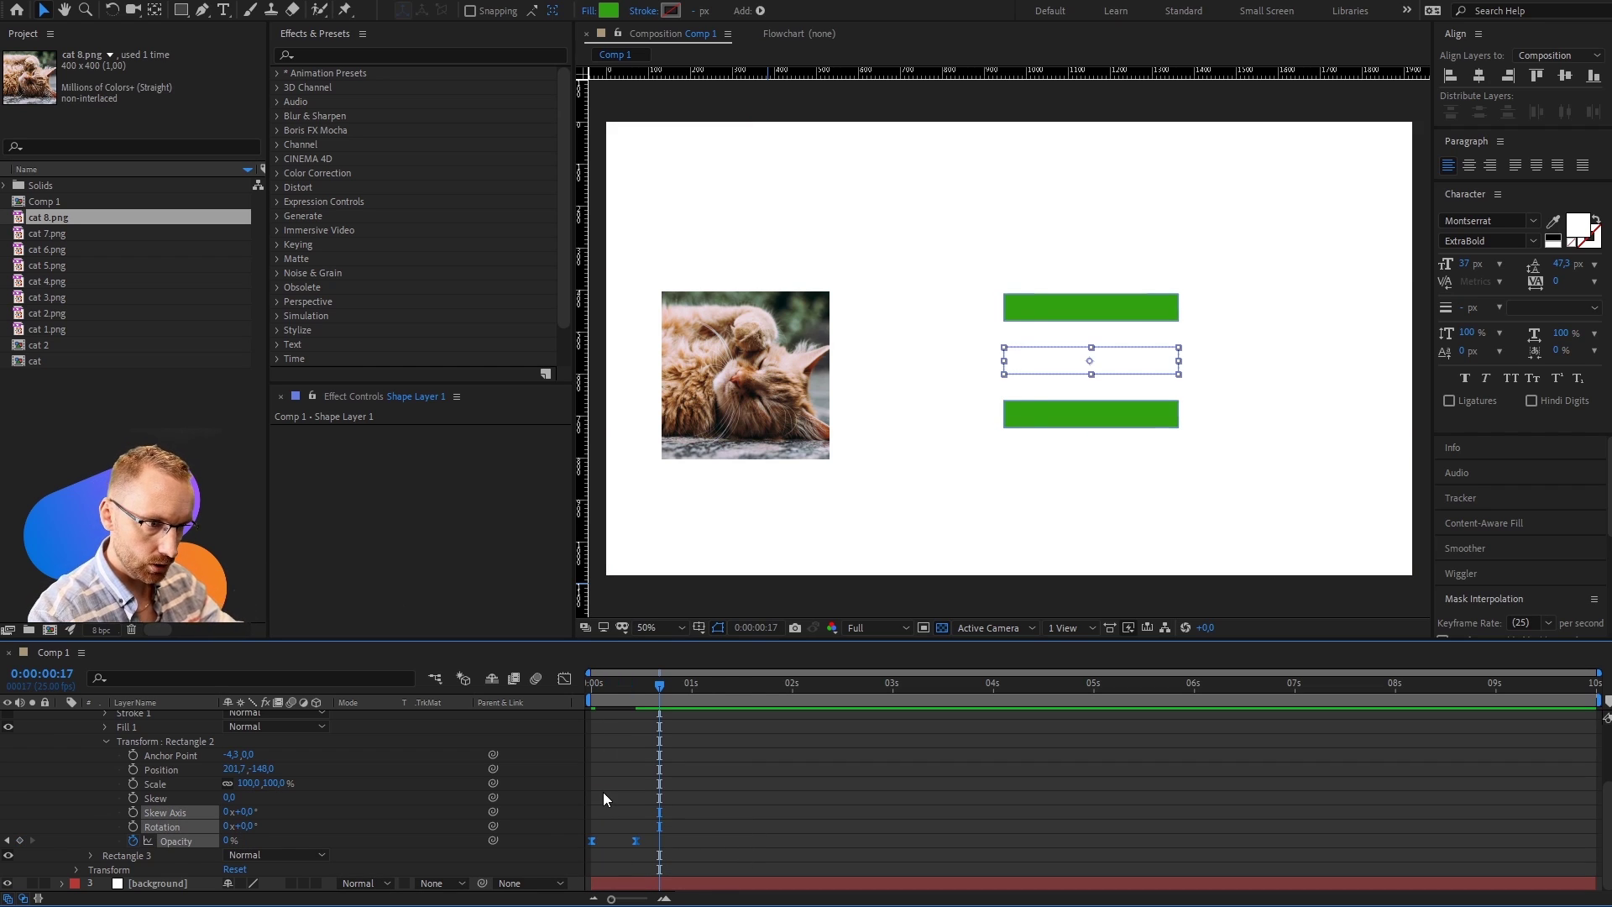
drag(632, 841, 622, 843)
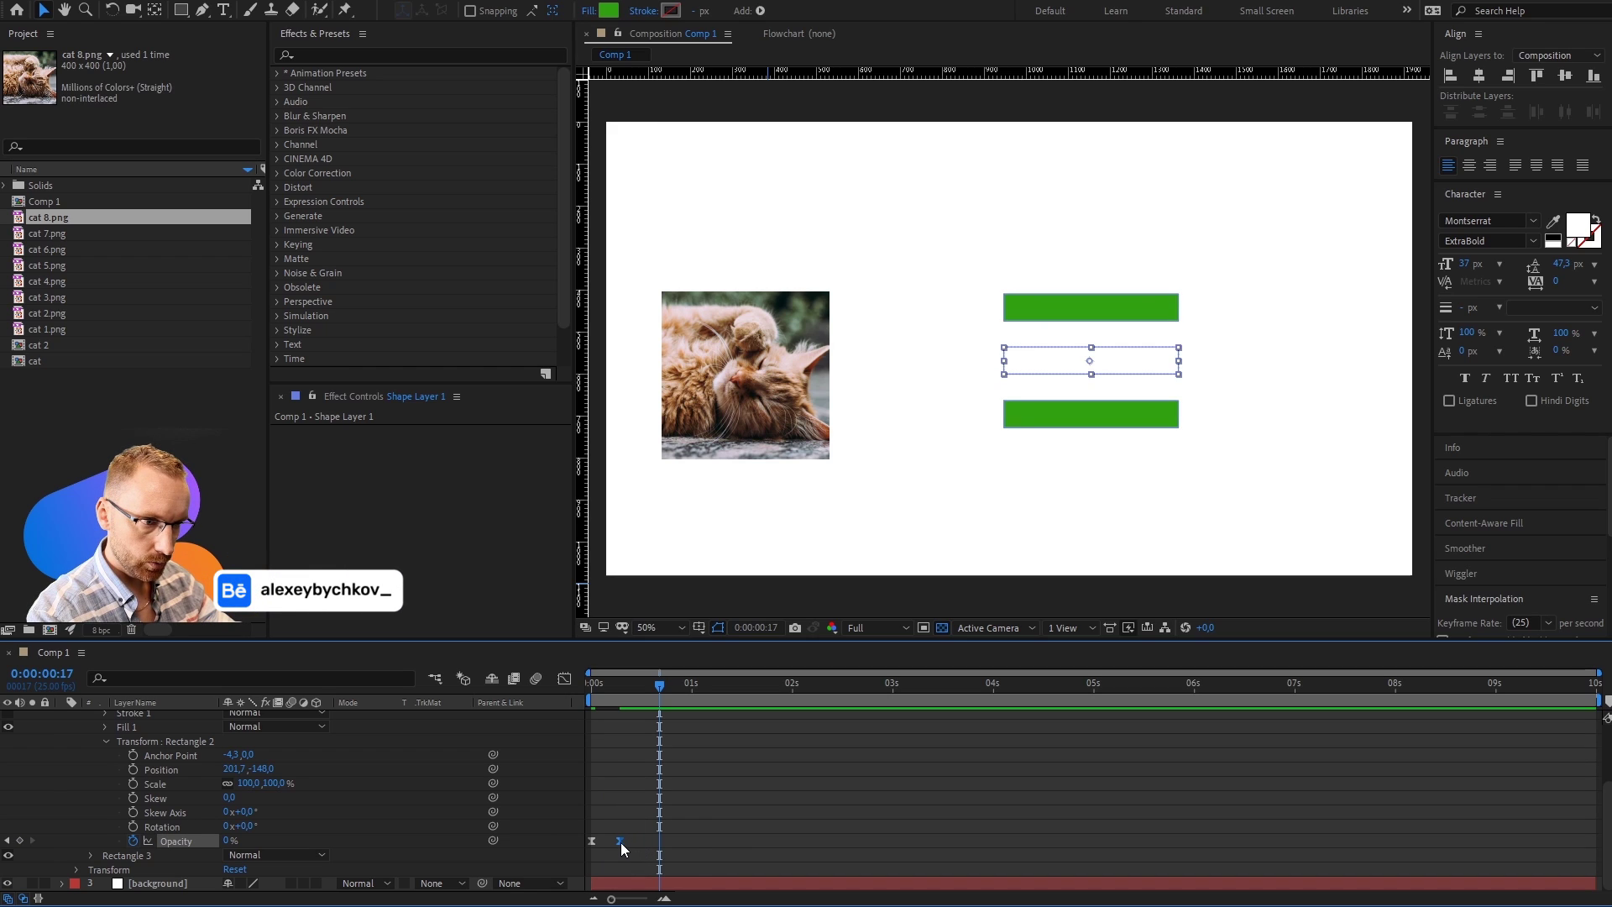
key(Home)
key(space)
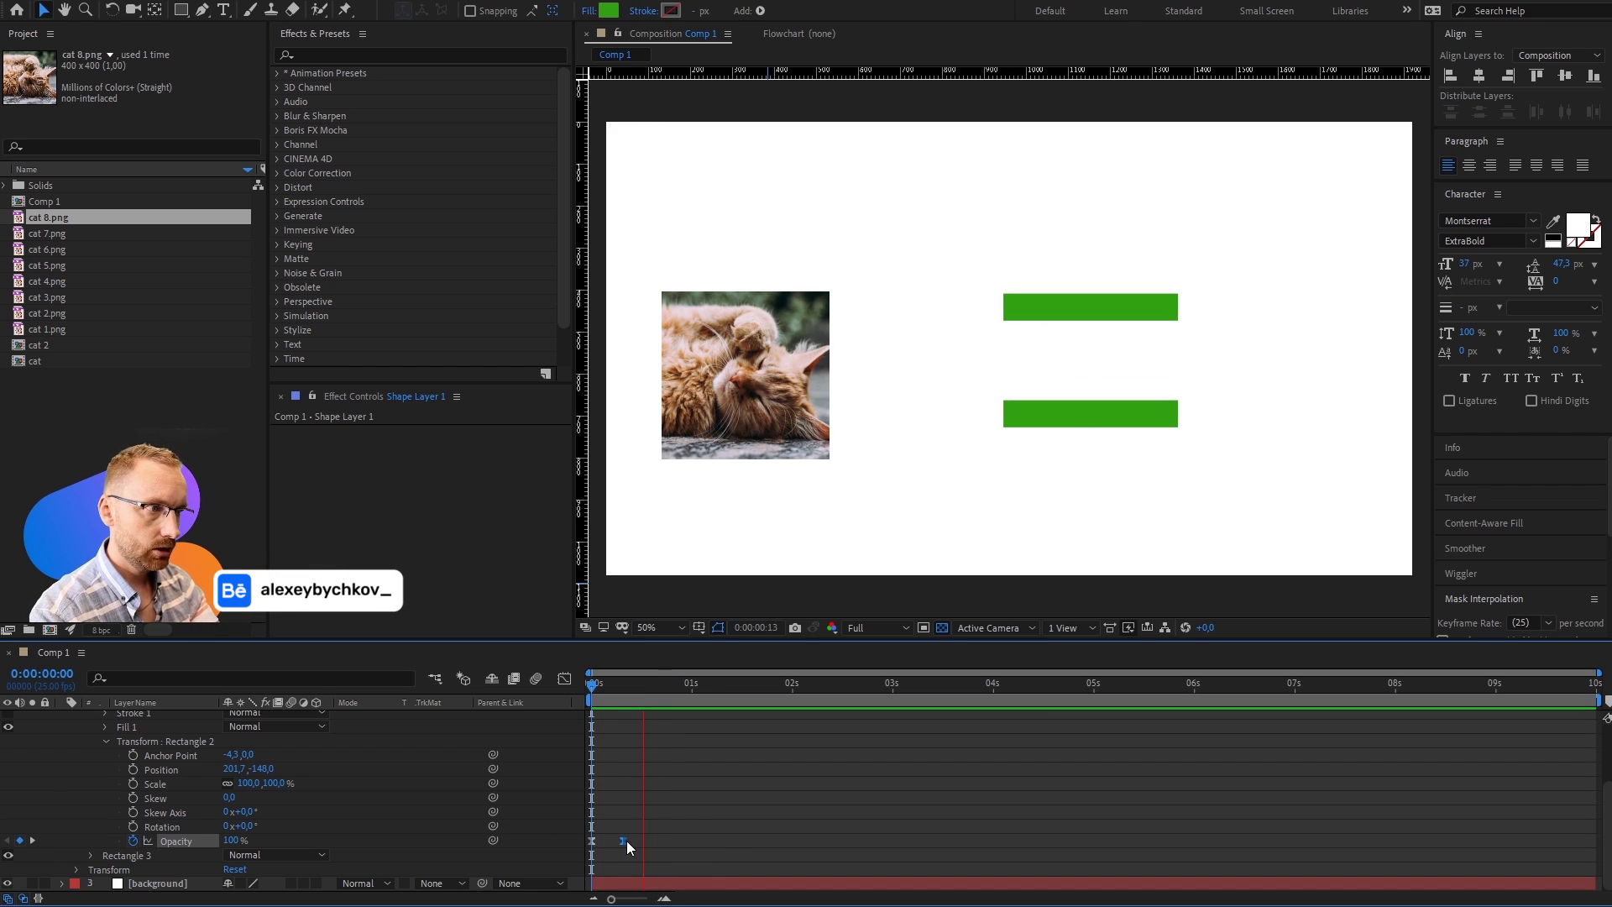
key(space)
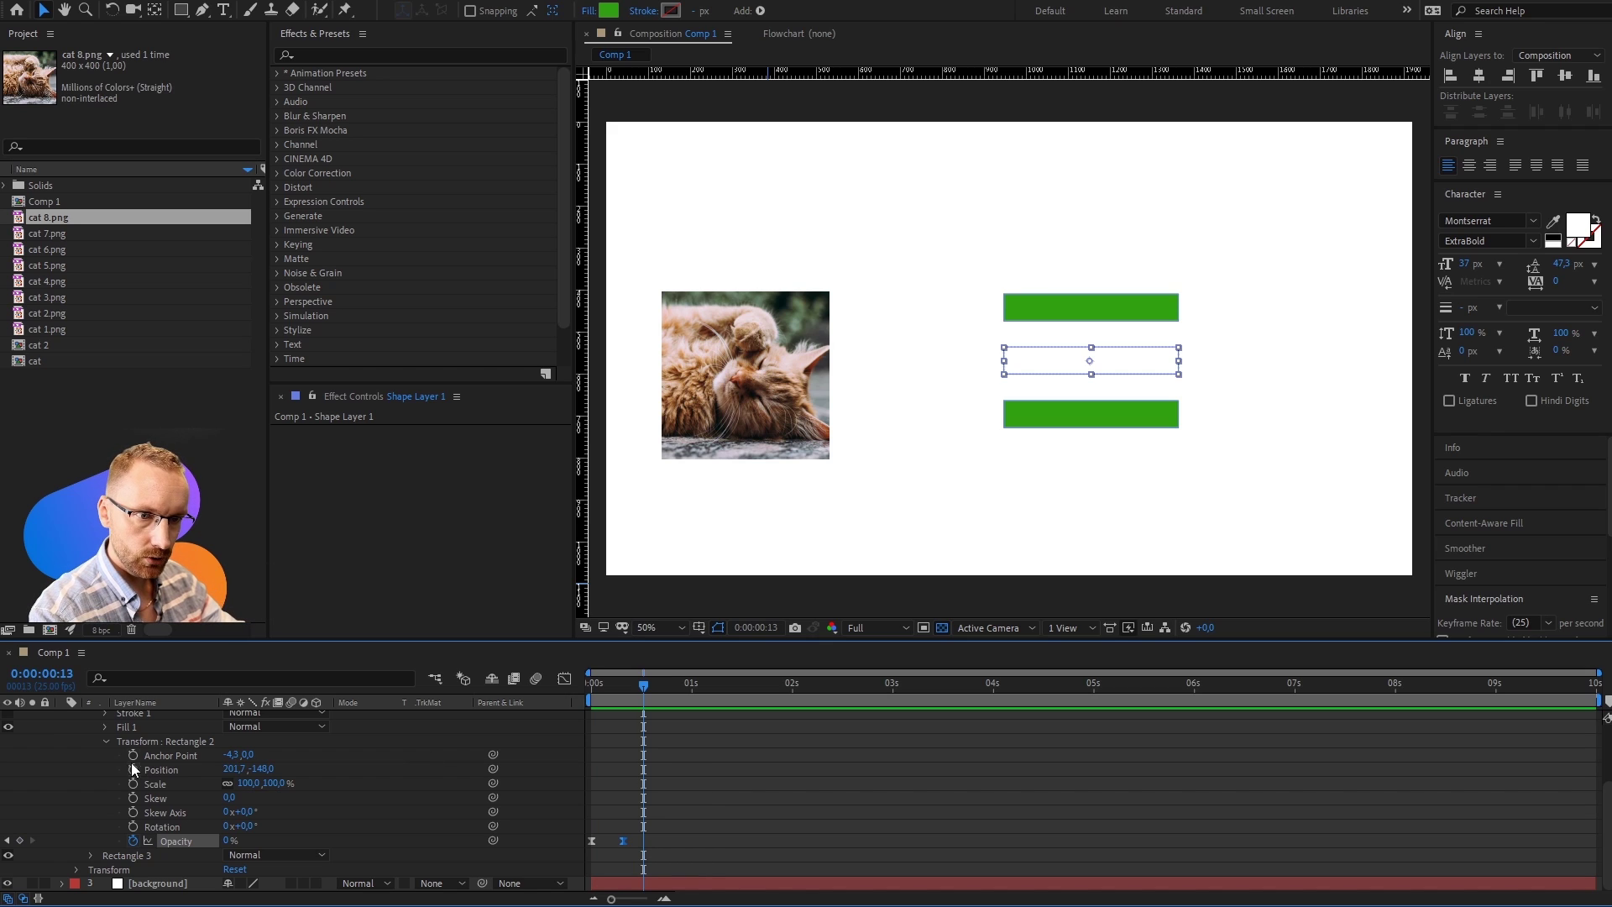
click(104, 743)
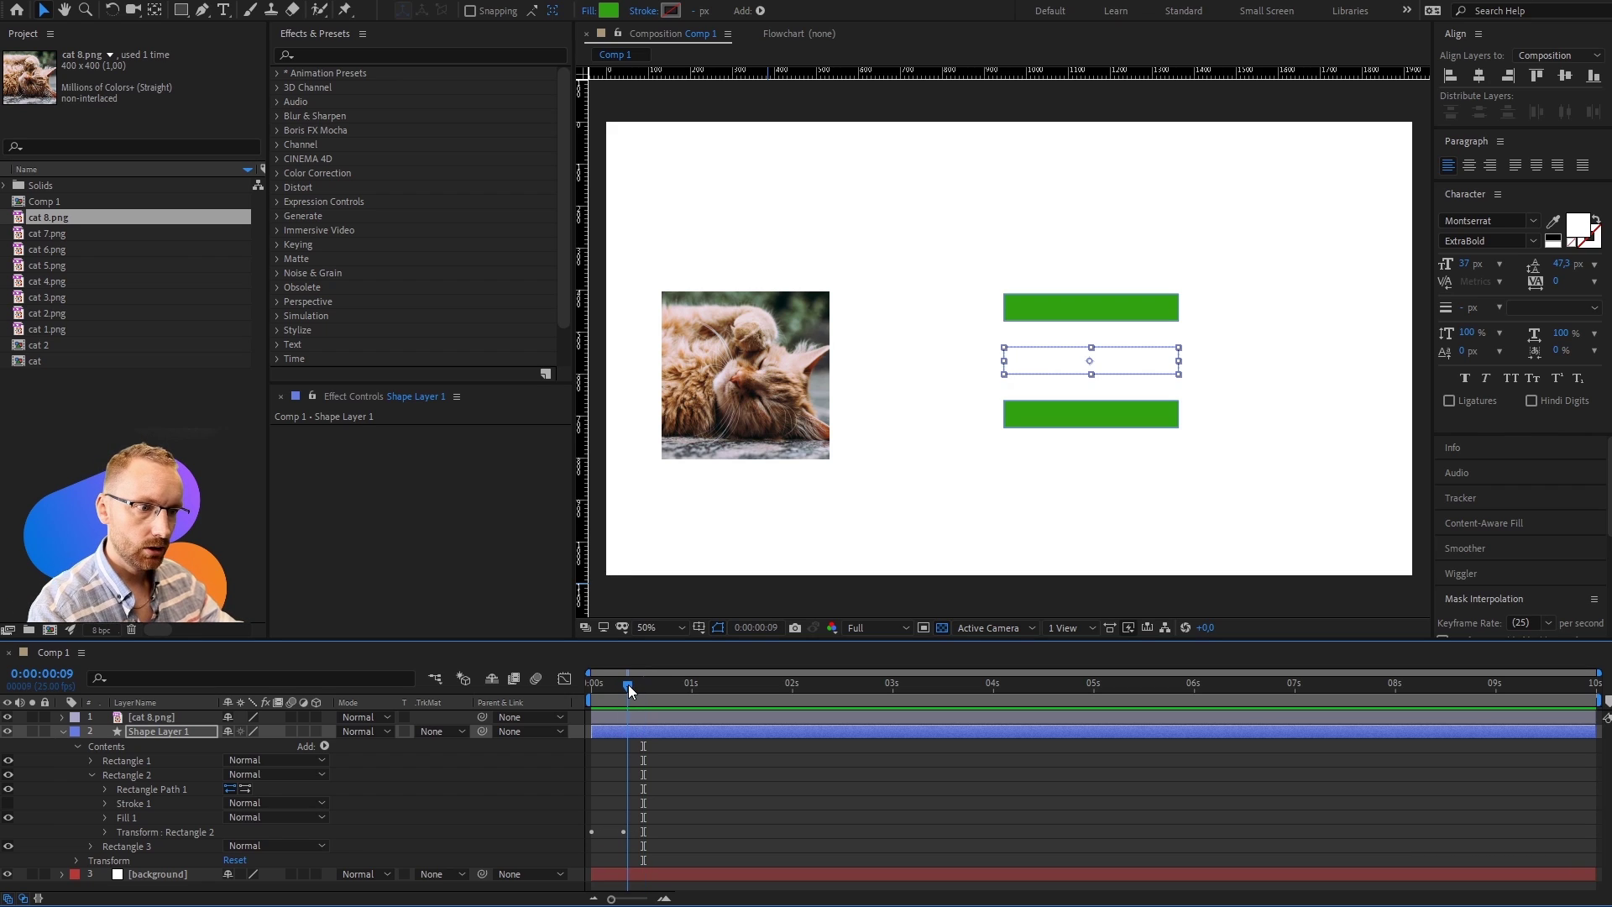
Step: Set the current time to frame 8 and reveal Rectangle 1's Transform properties
drag(628, 683, 623, 683)
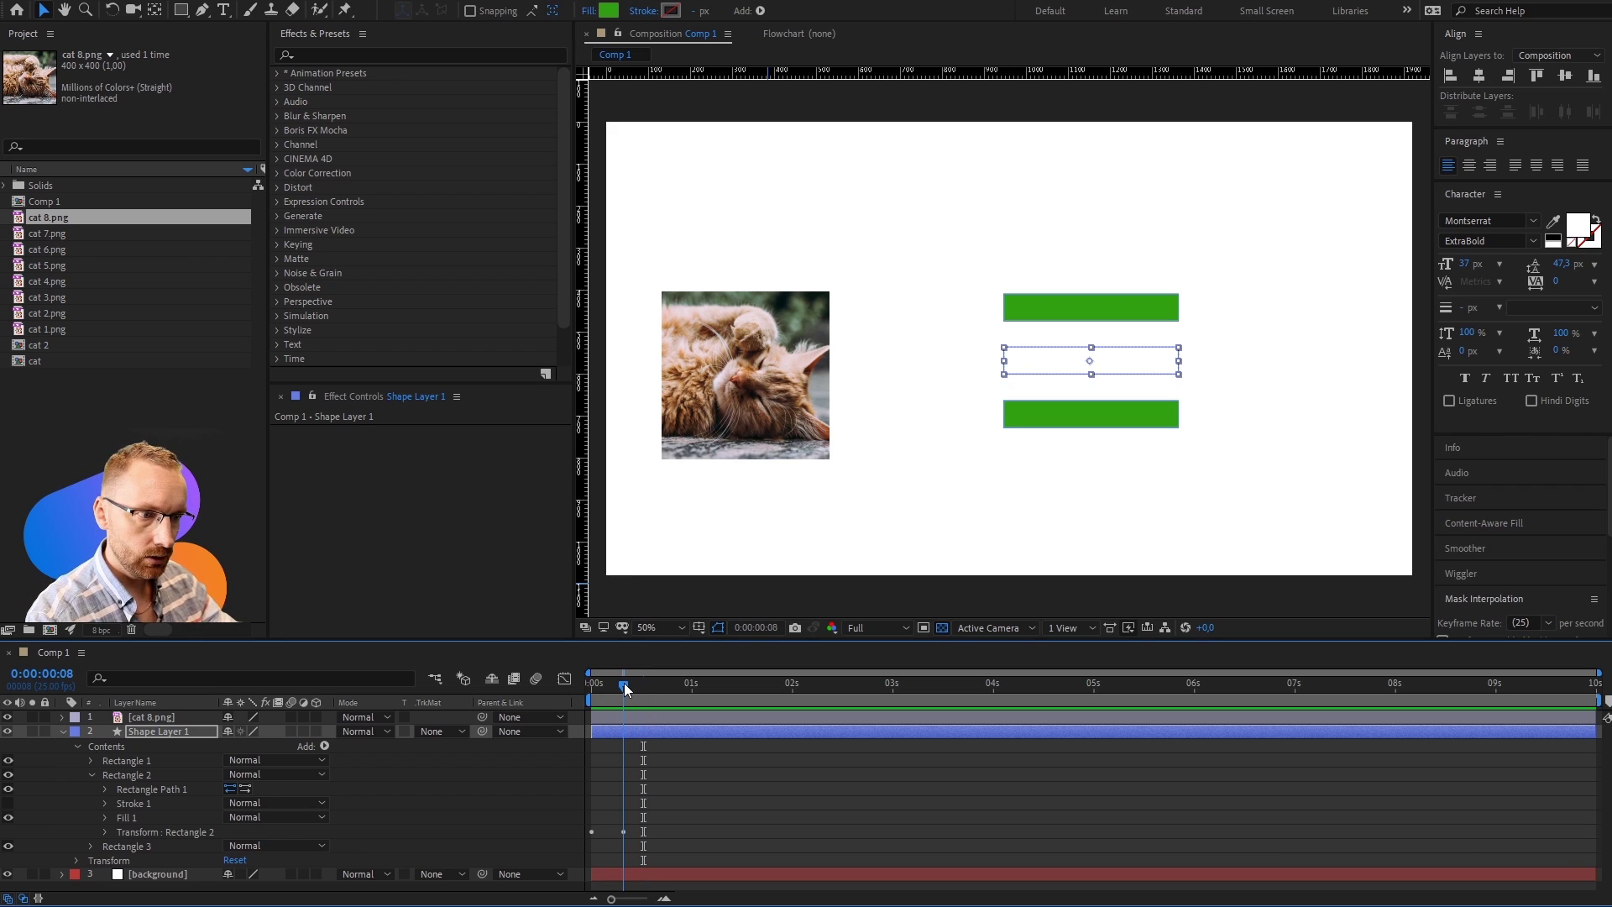
click(93, 774)
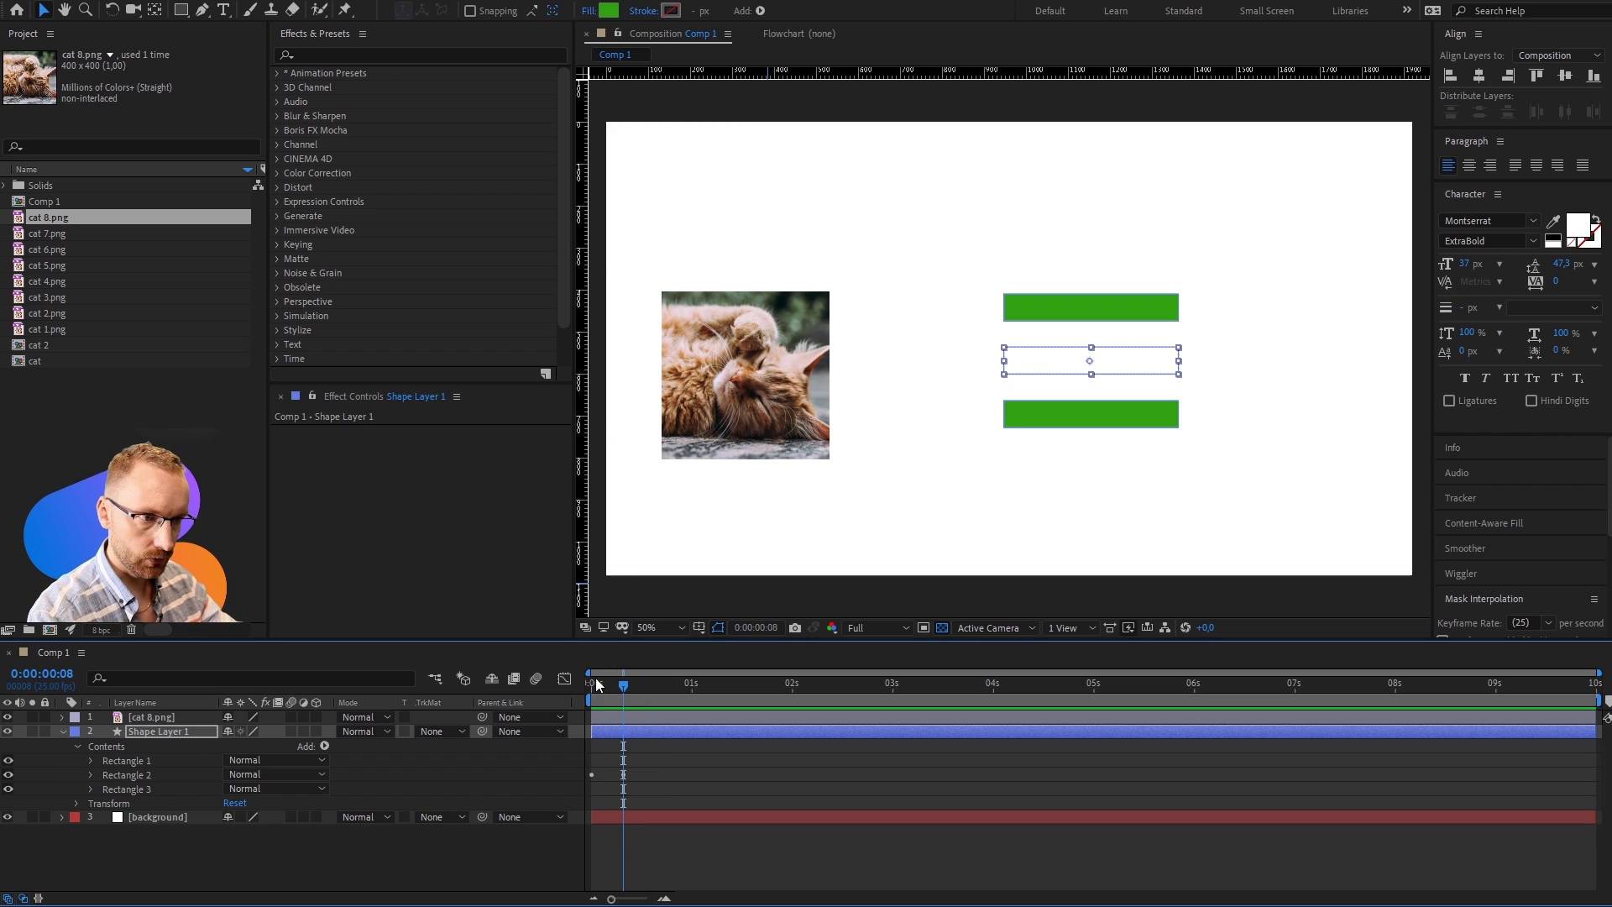
drag(626, 682, 623, 684)
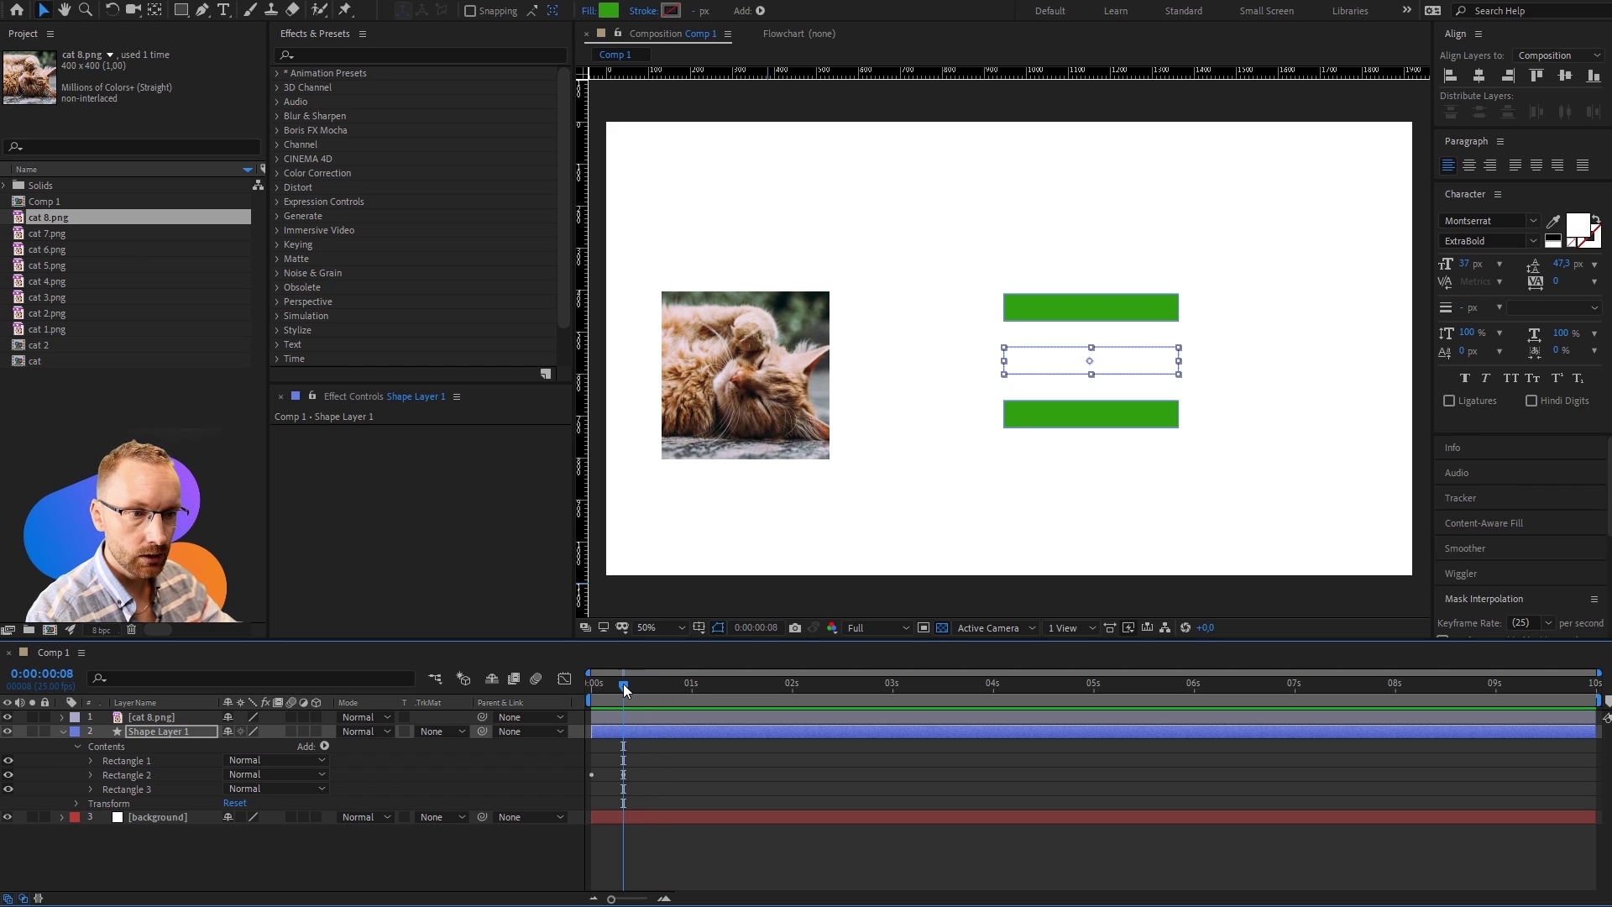
click(91, 758)
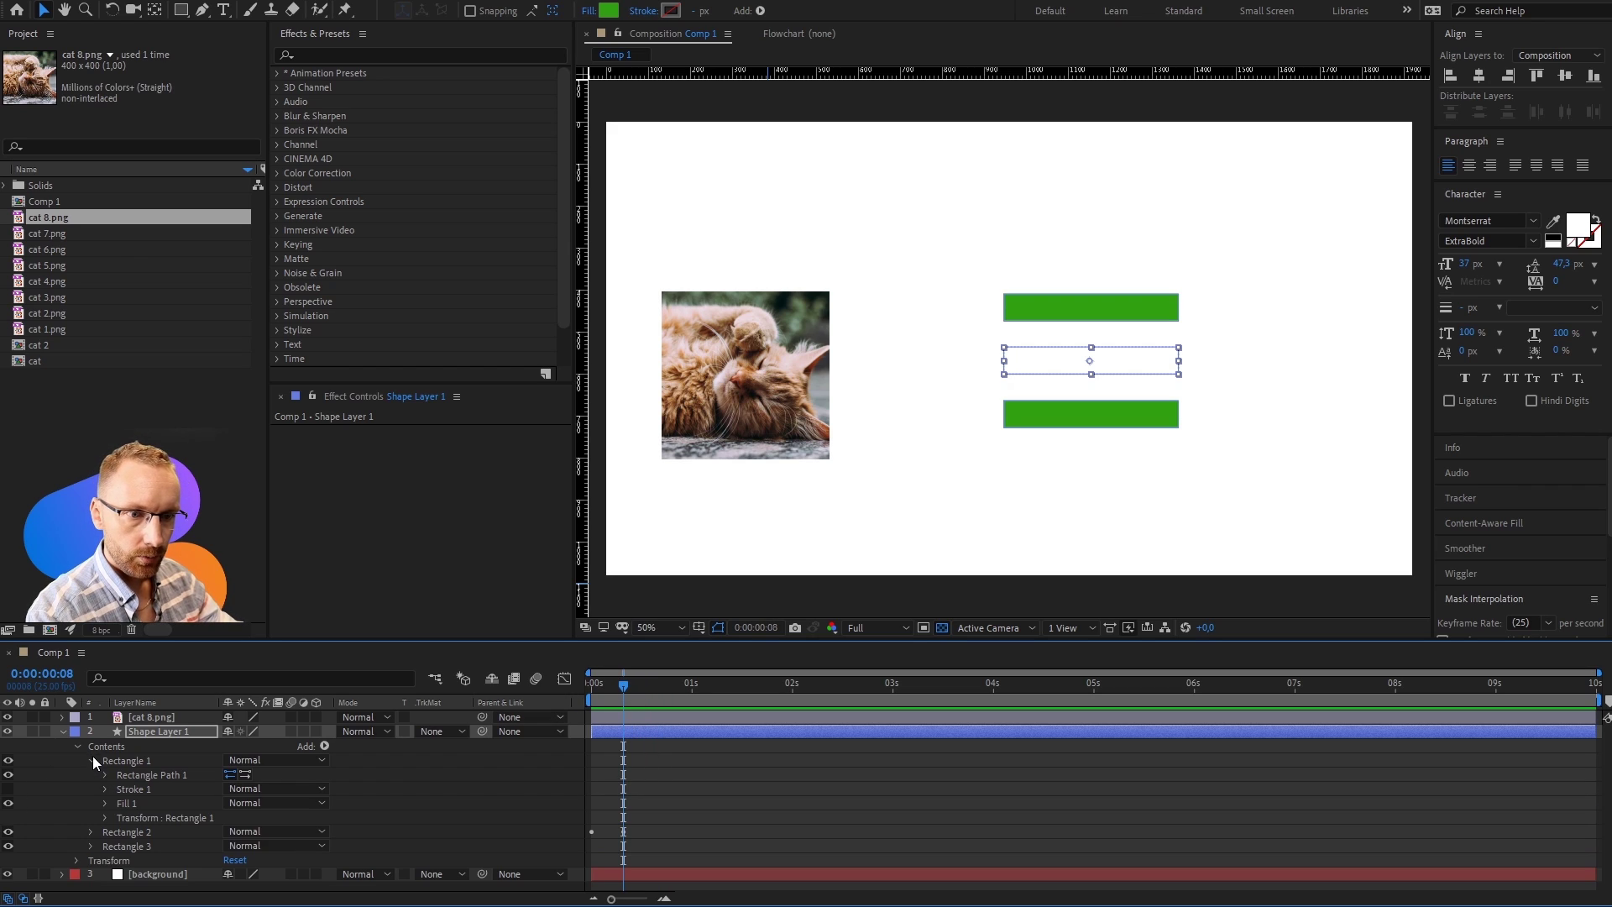
click(105, 817)
scroll(108, 816, down, 3)
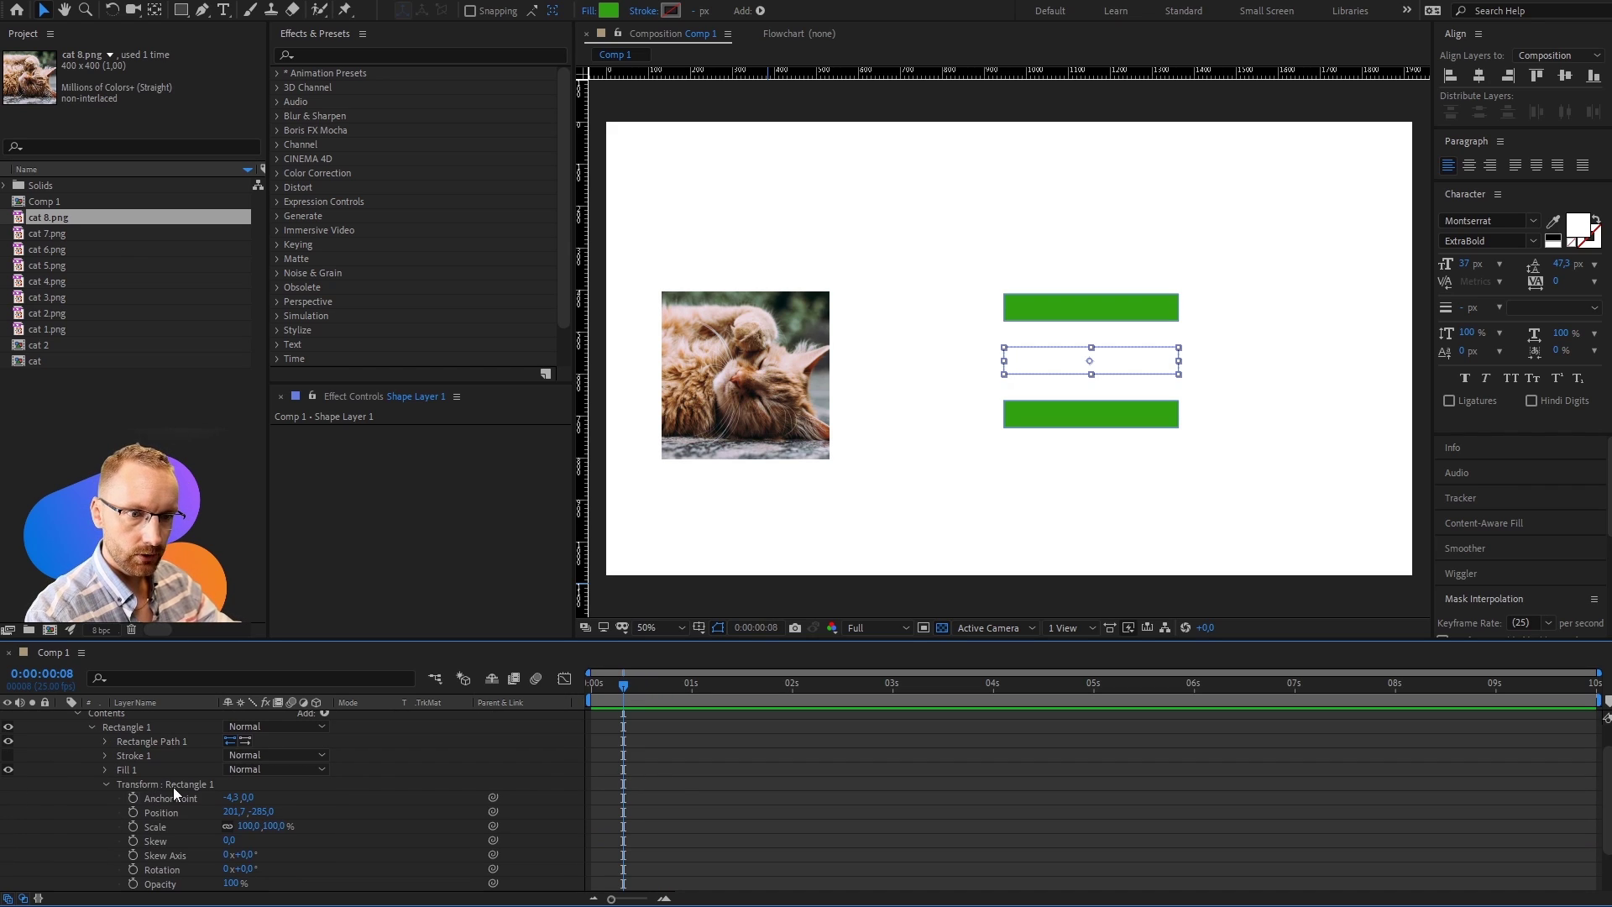
Step: Move Rectangle 1's anchor point to the top bar's left end (-223.9,34.8) with Pan Behind
drag(244, 828, 311, 815)
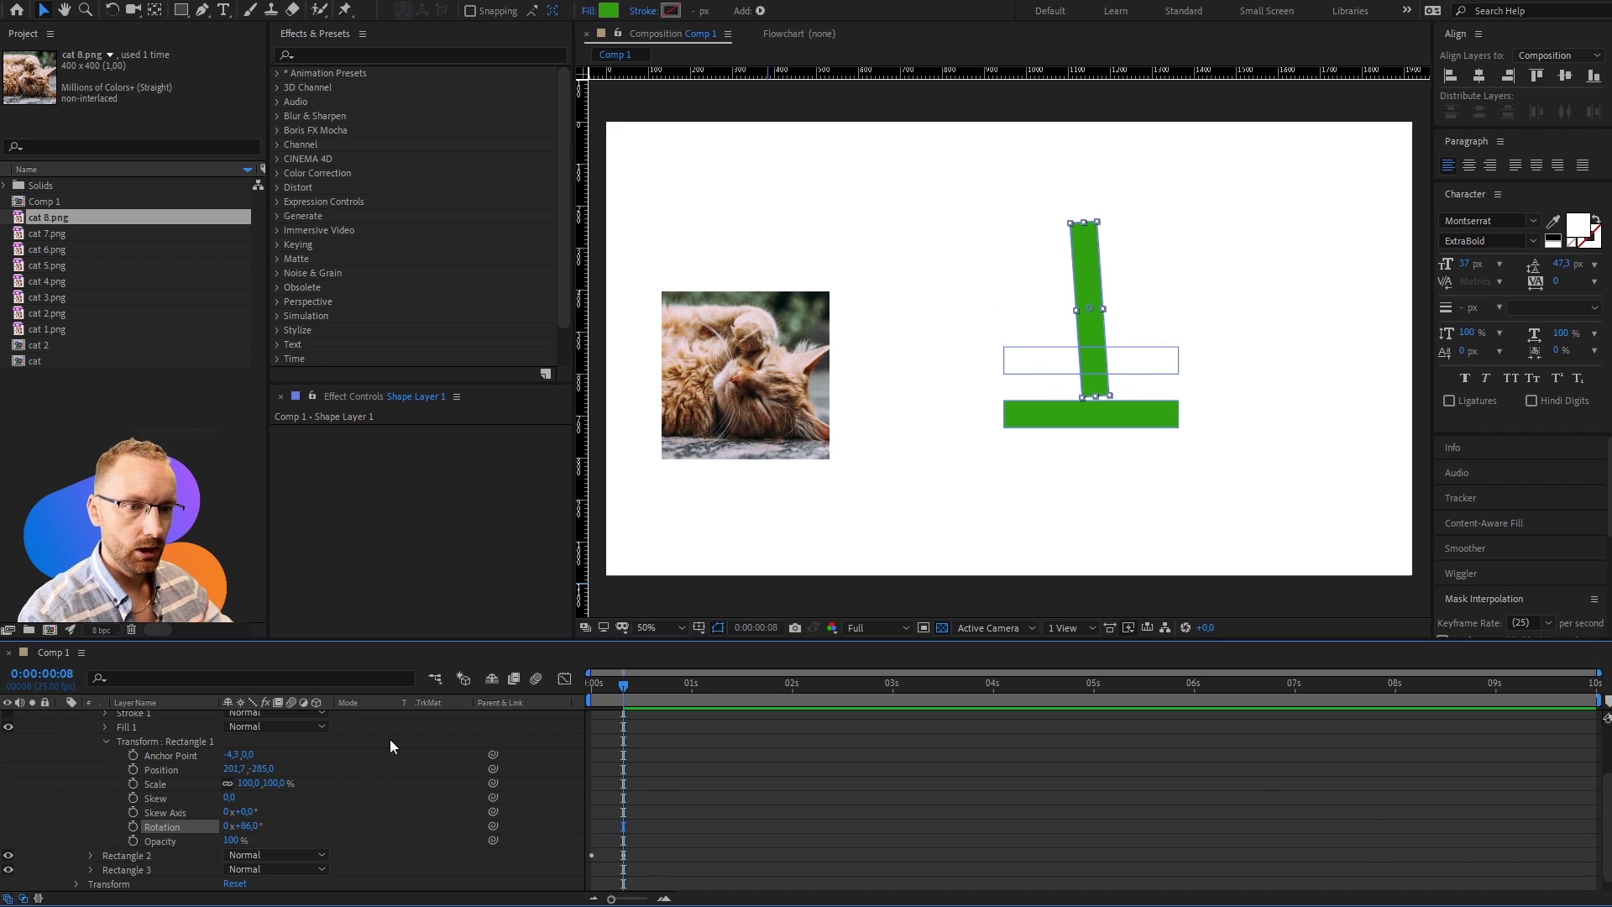
key(ctrl+z)
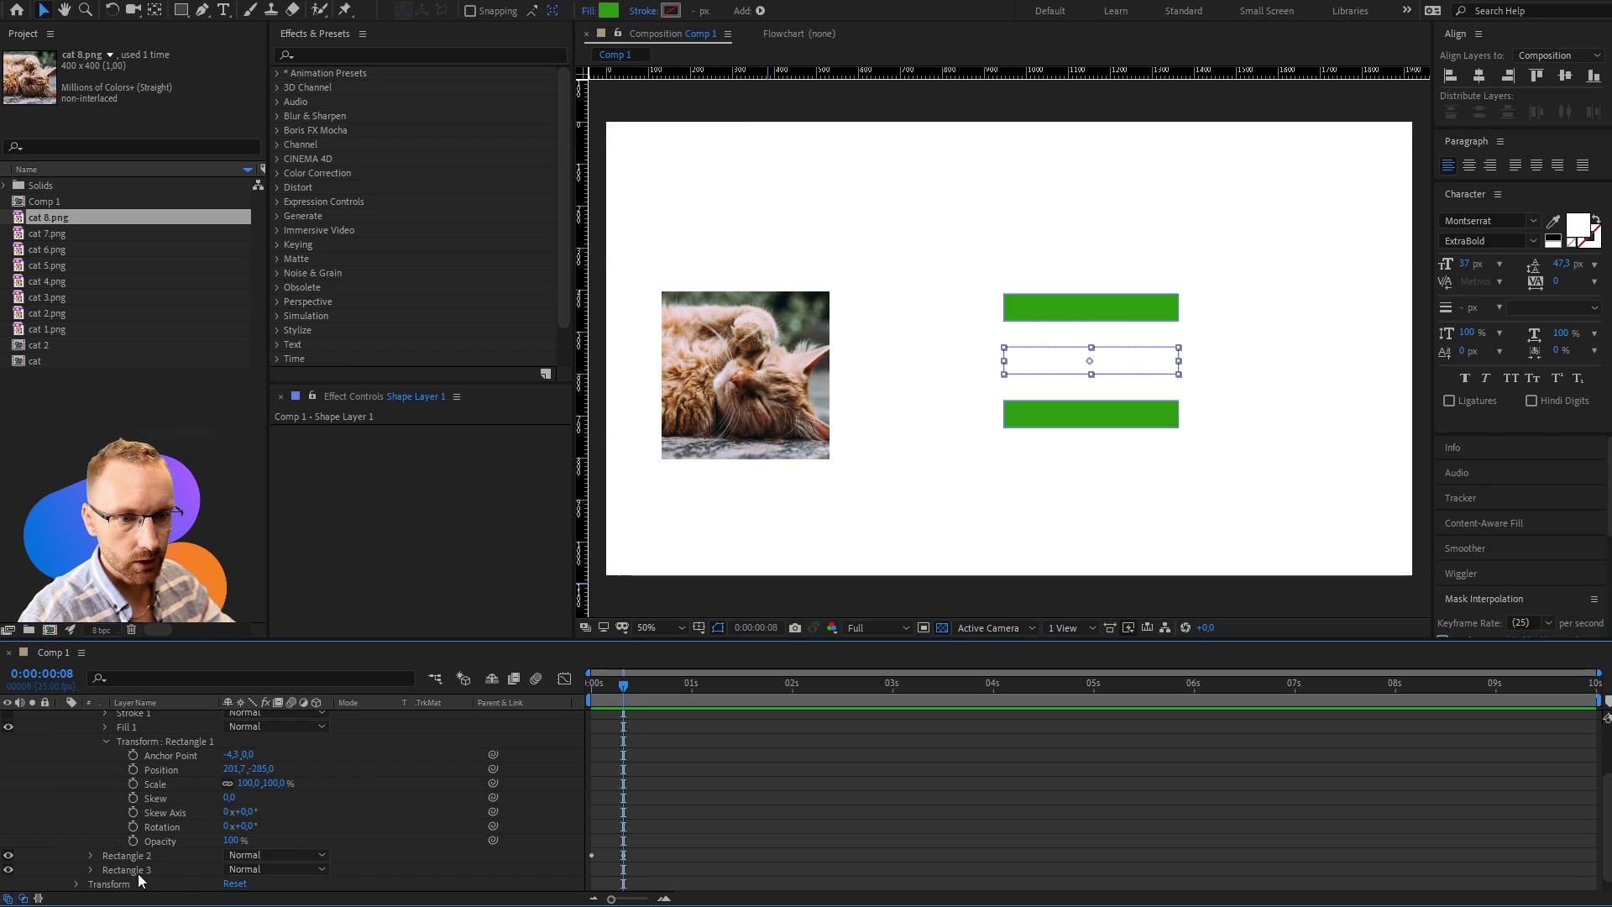
click(135, 742)
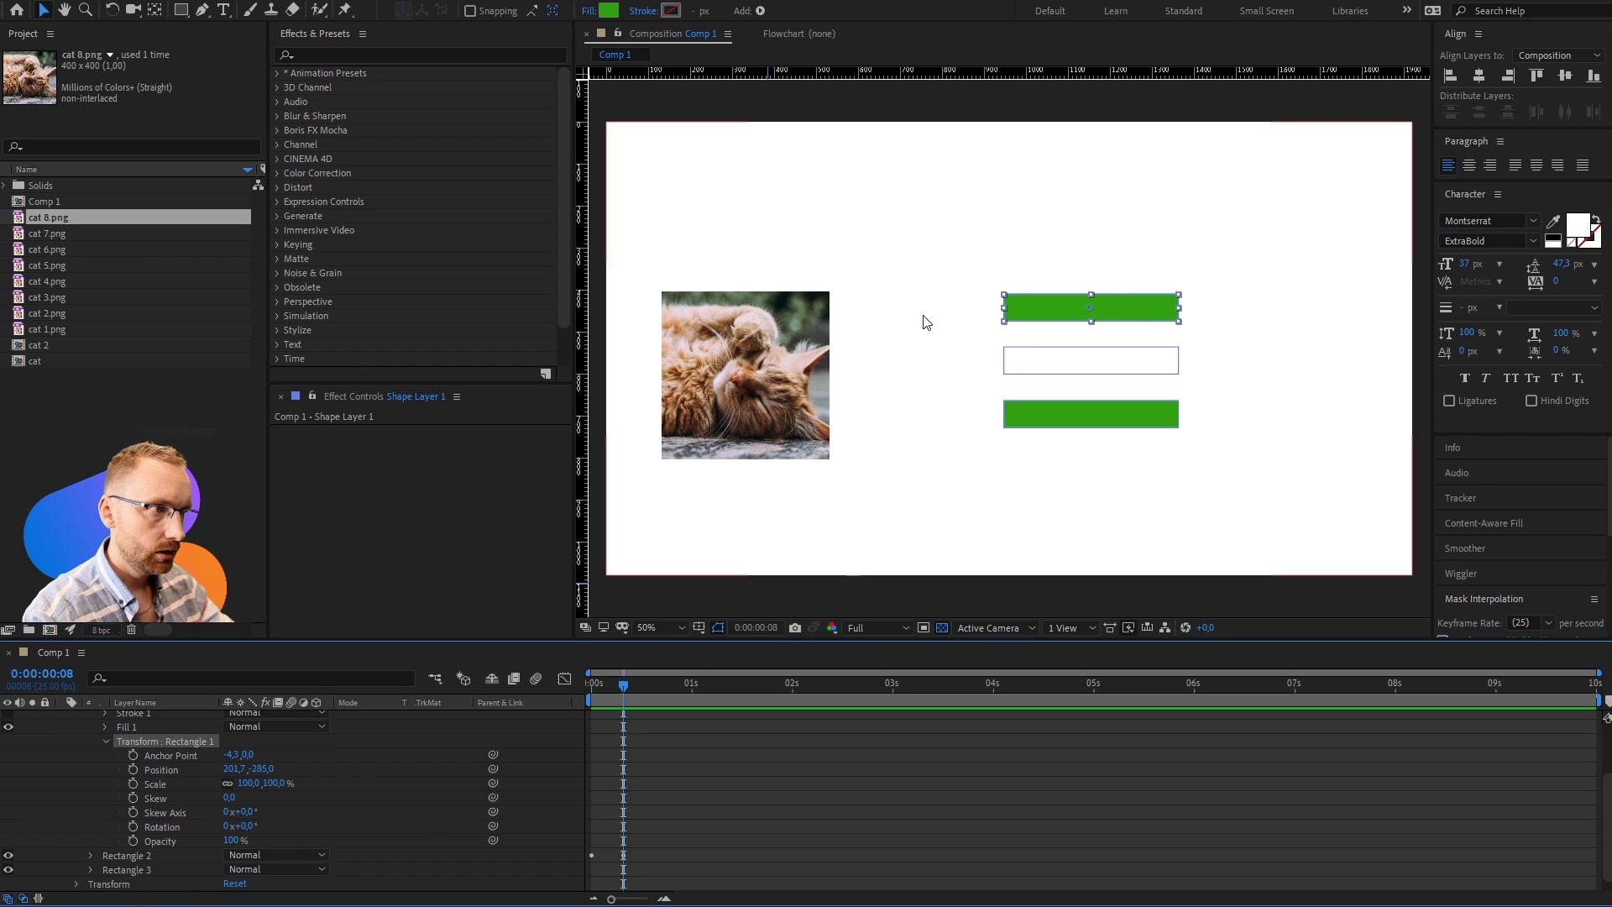
click(155, 11)
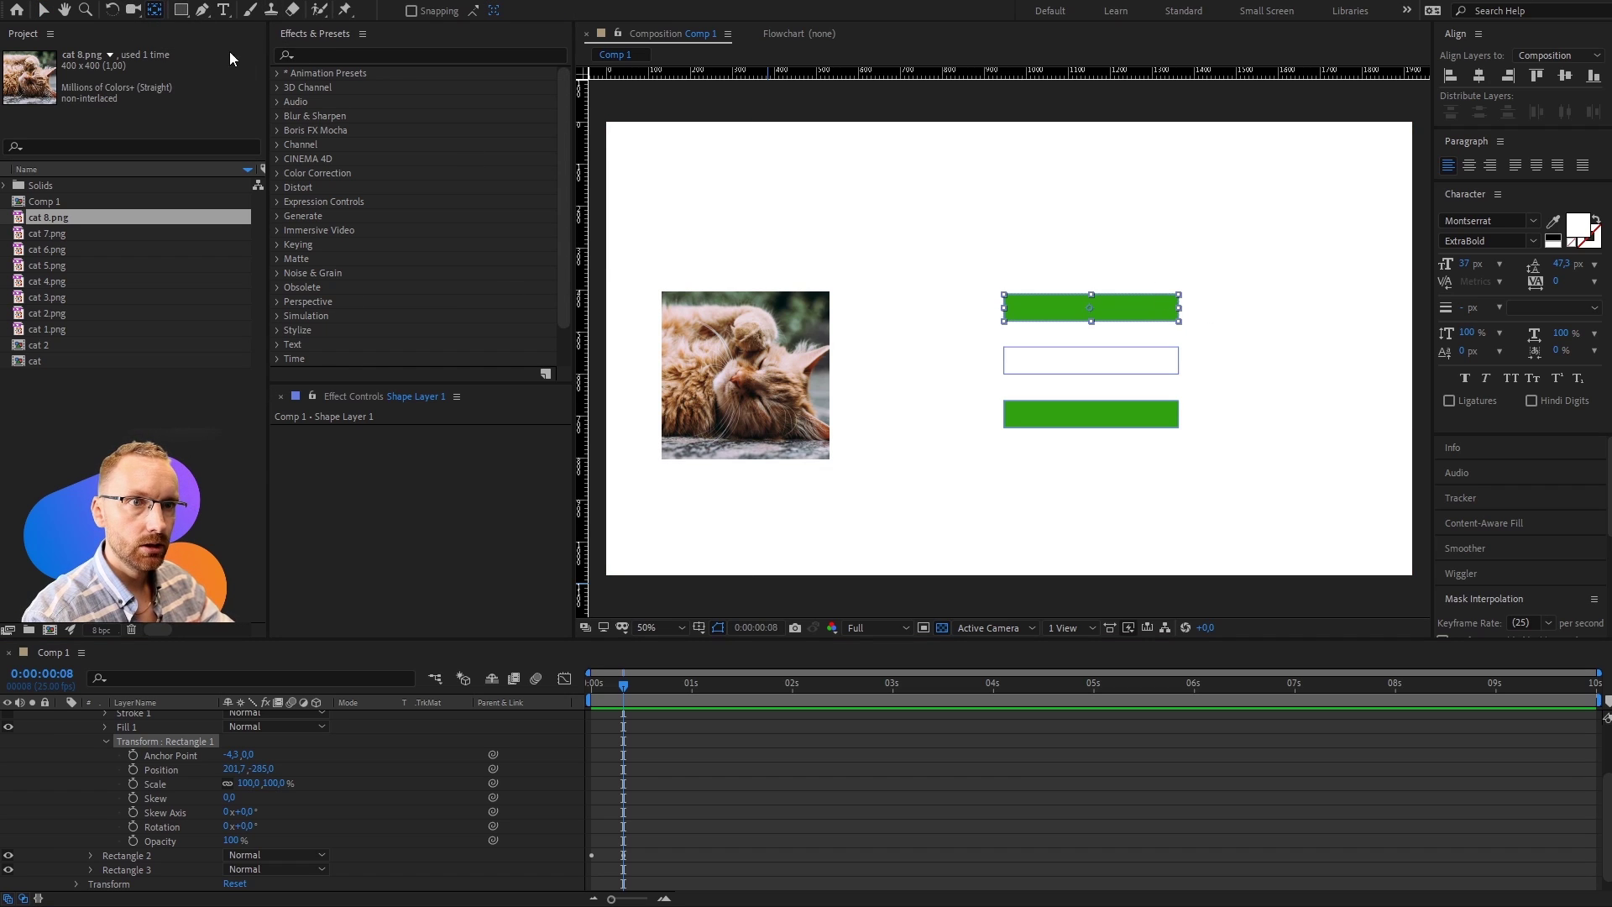
drag(1091, 308, 1009, 329)
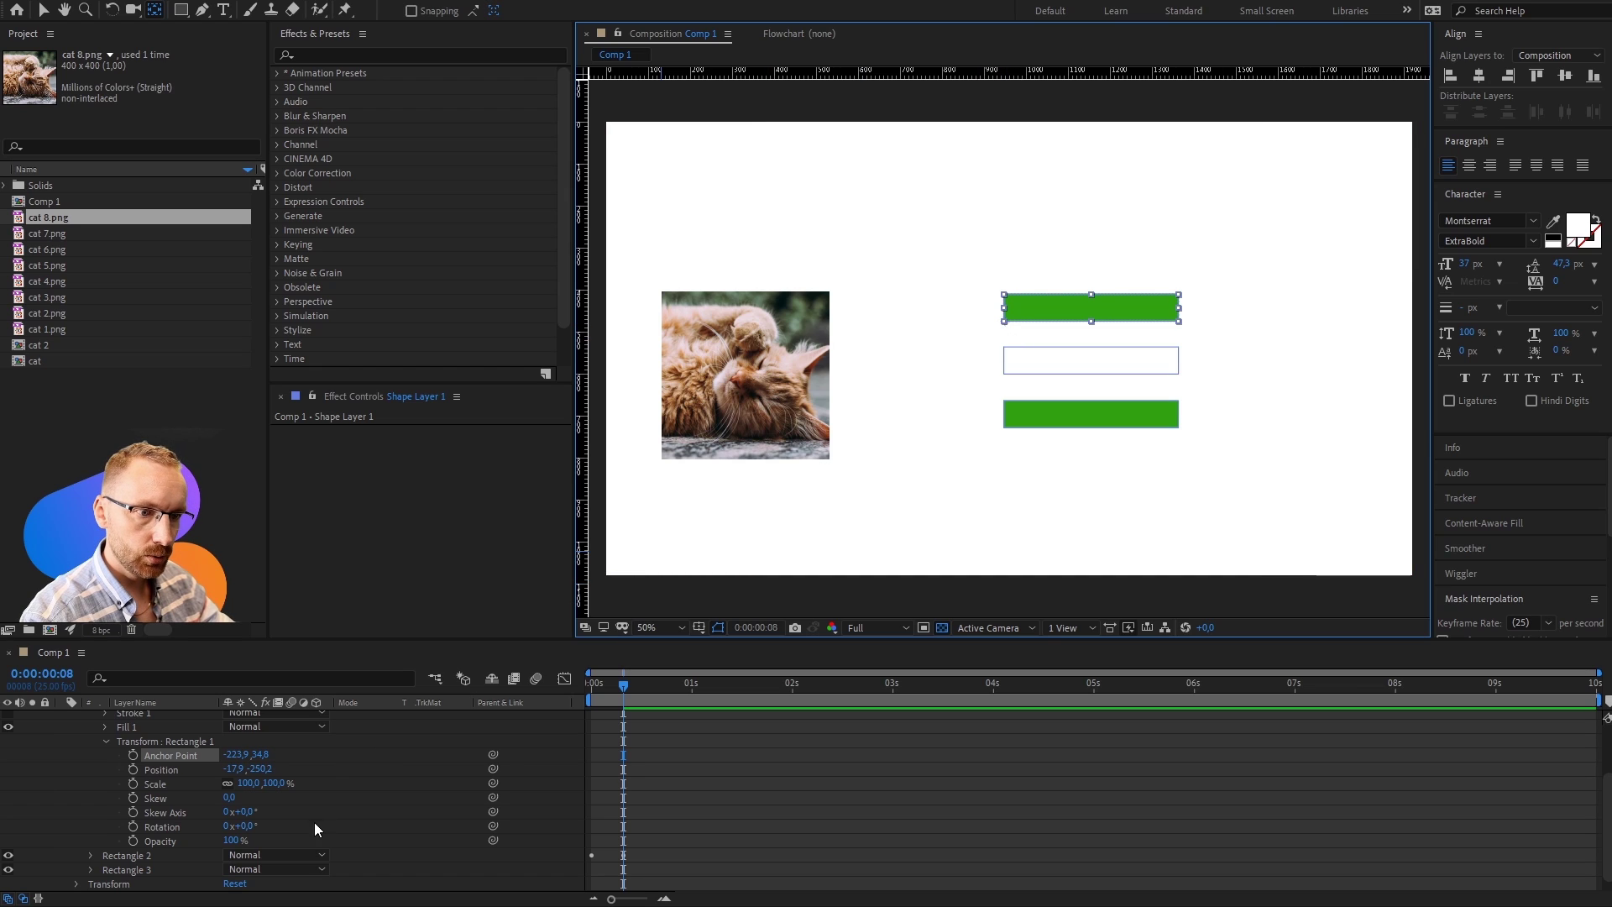
Step: Keyframe the top bar's Rotation from 0° at frame 0 to 45° at frame 8
click(132, 826)
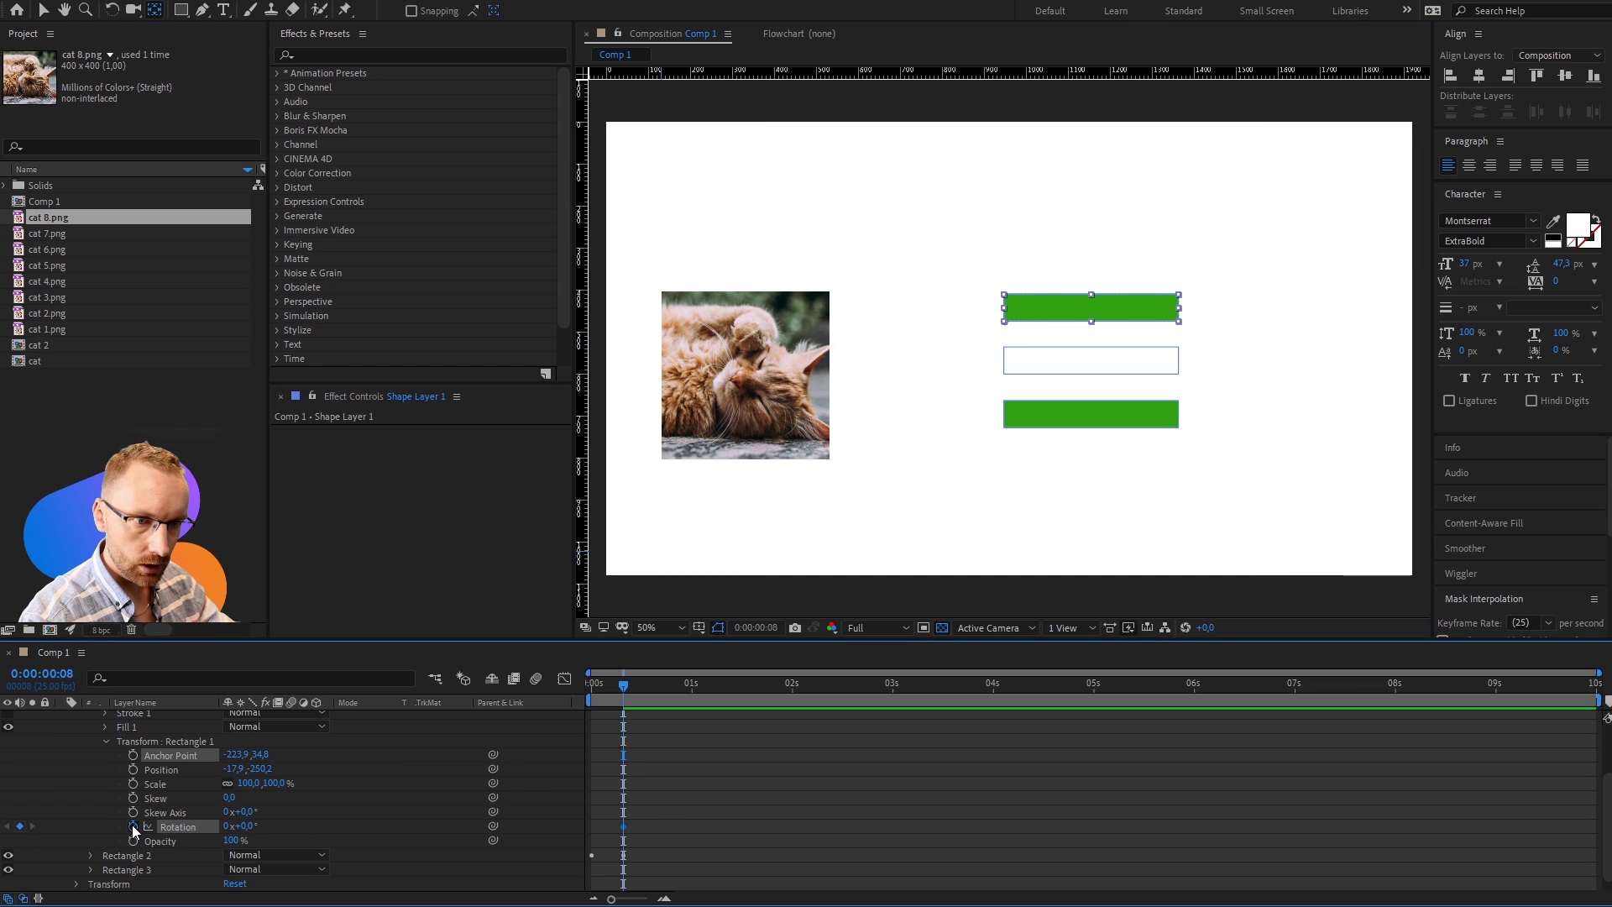
key(Home)
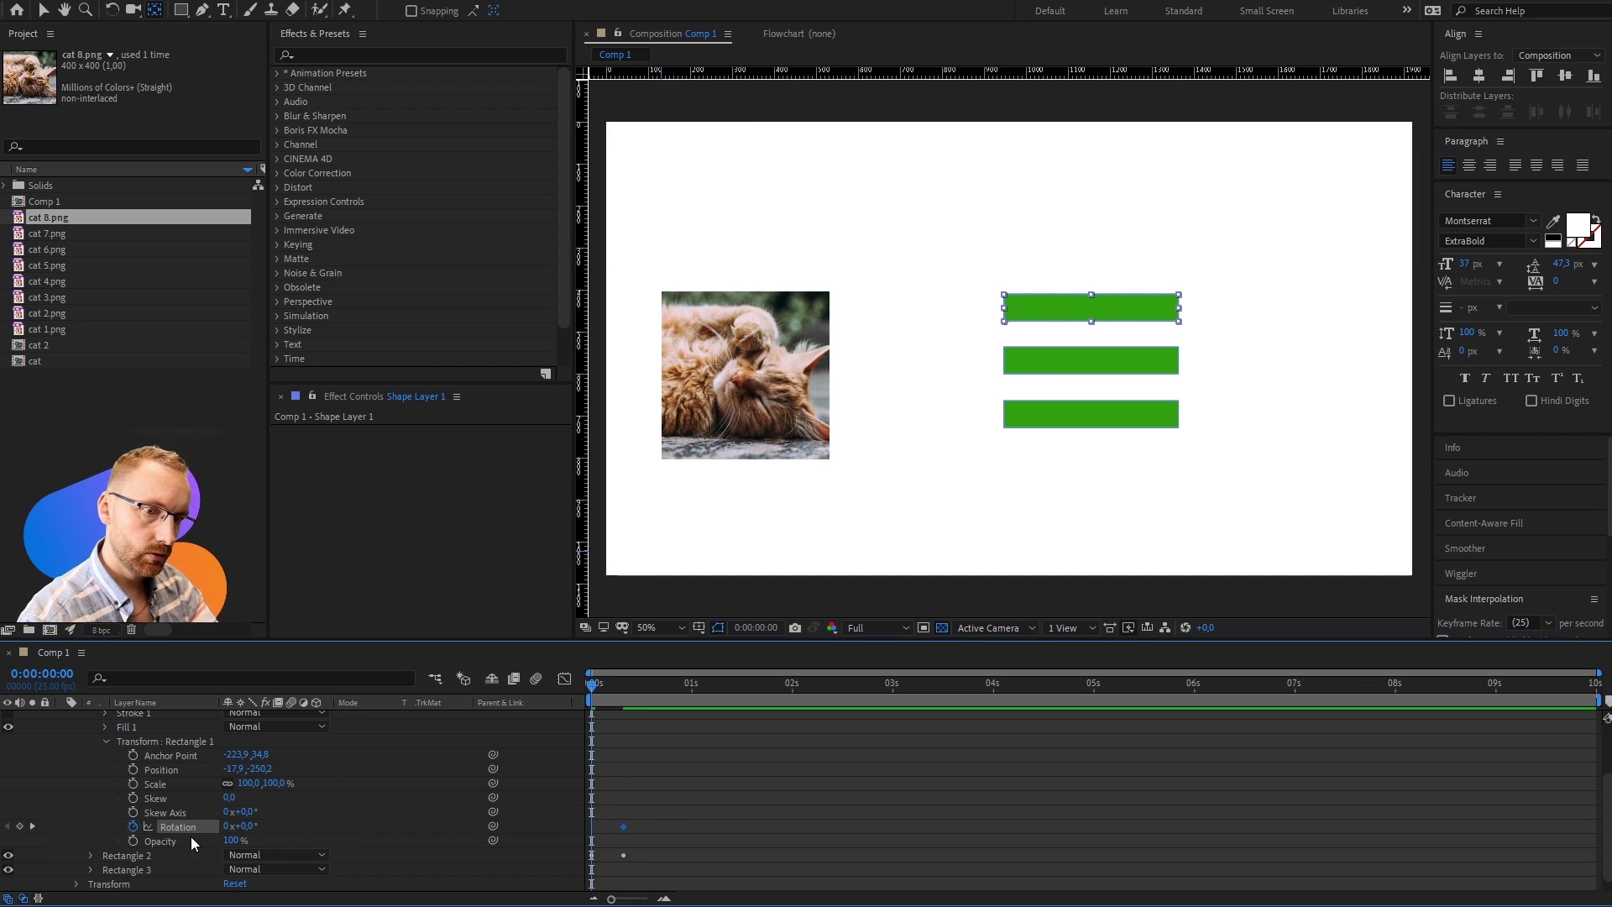
click(19, 825)
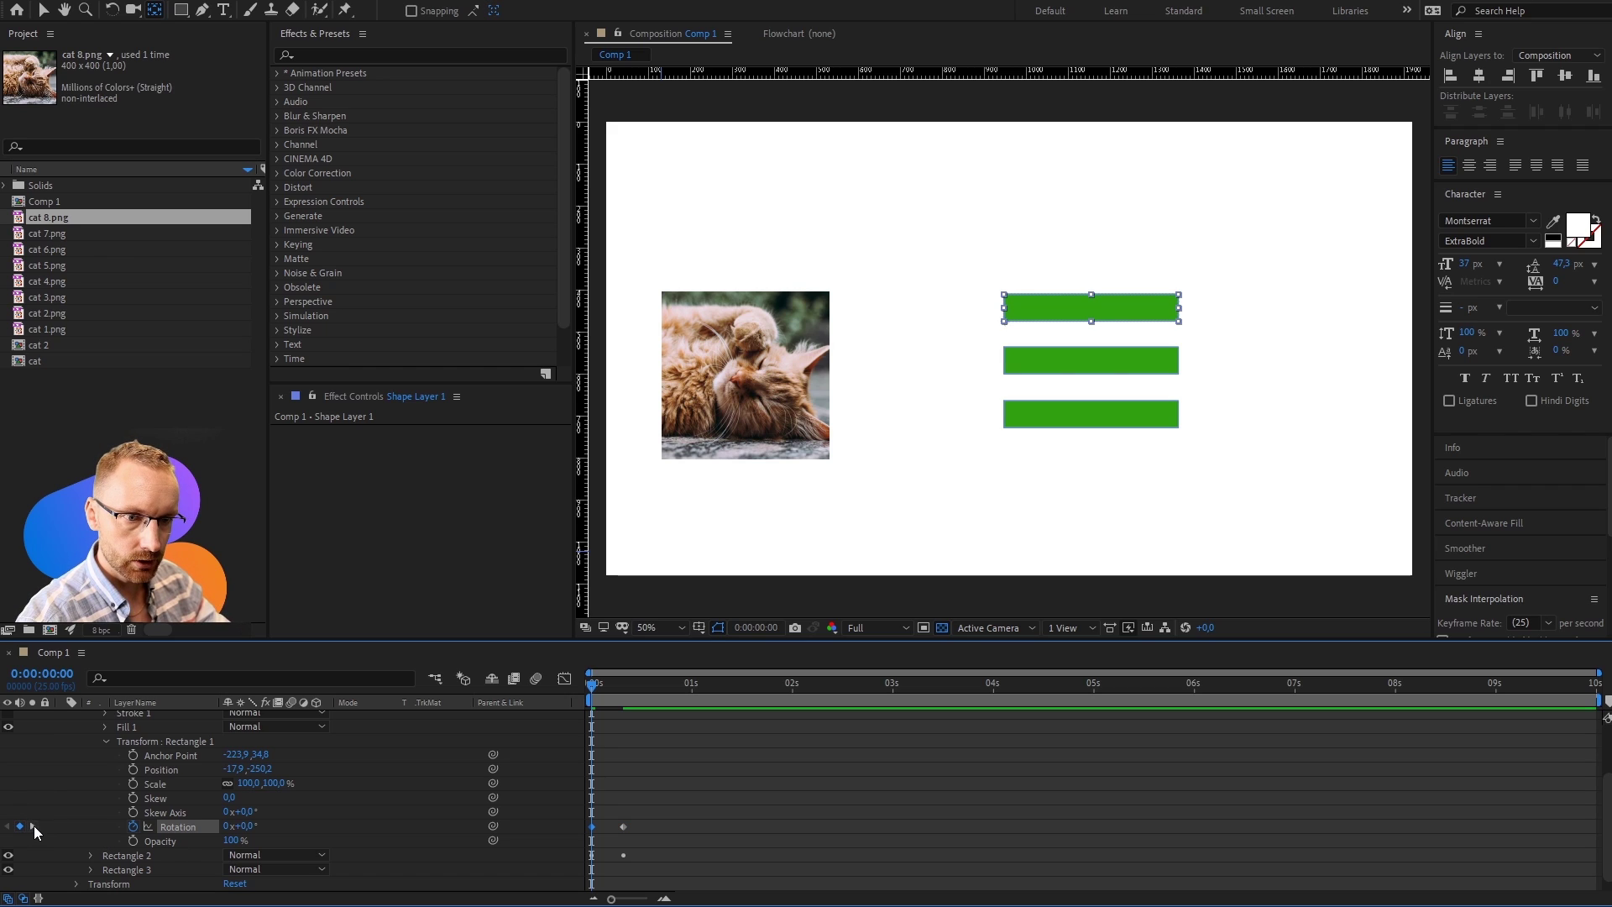
click(33, 825)
drag(245, 825, 285, 825)
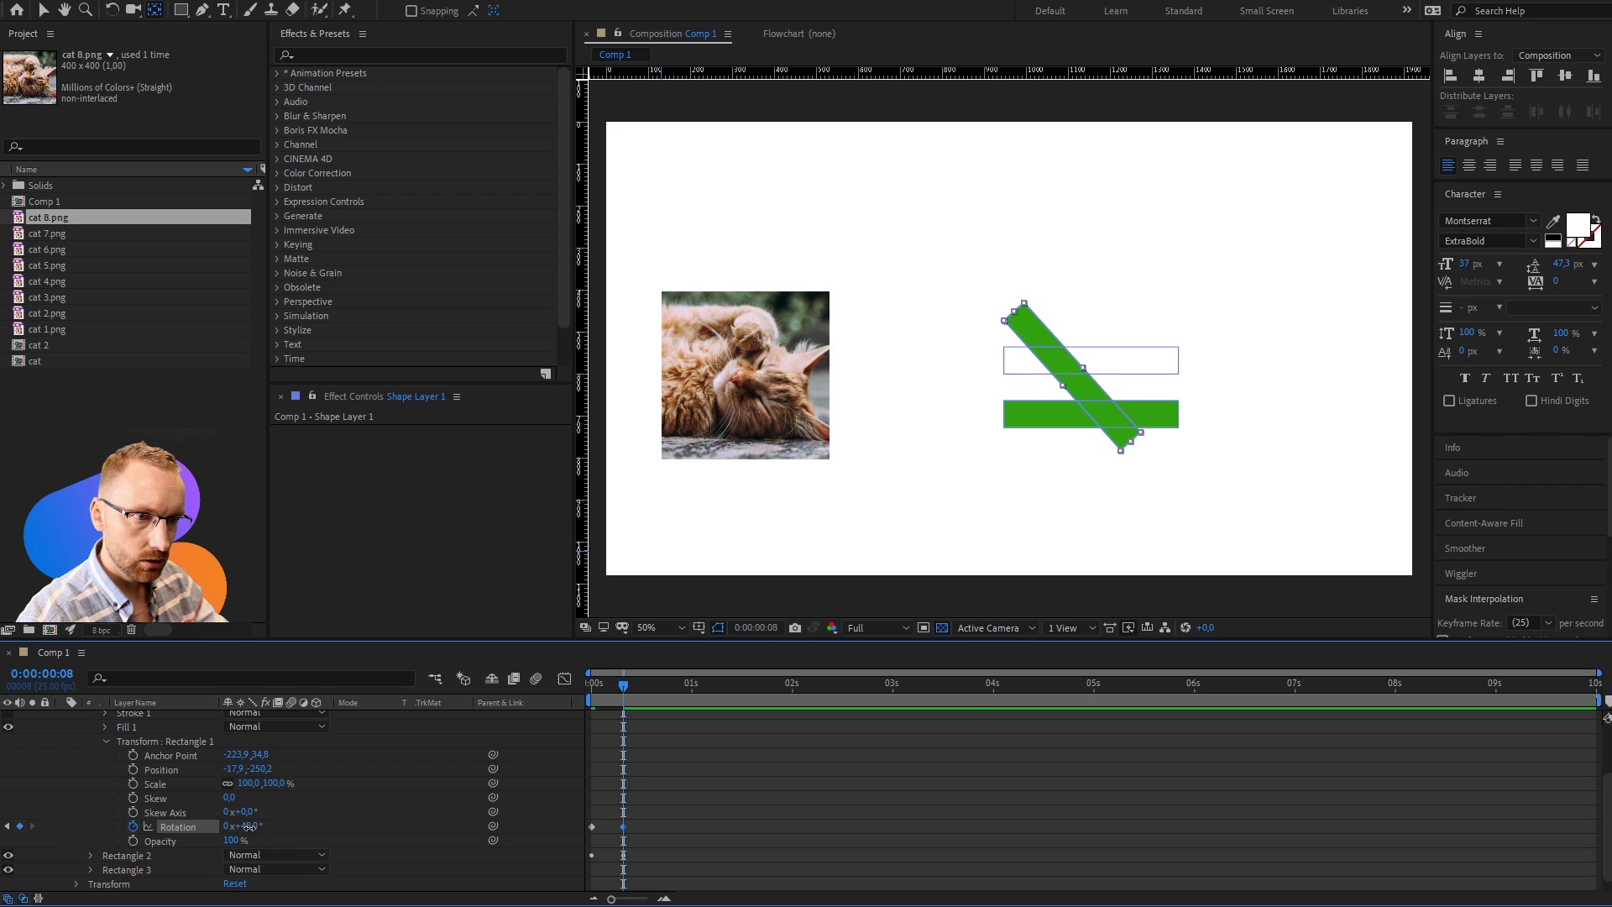
click(250, 827)
text(45)
key(Return)
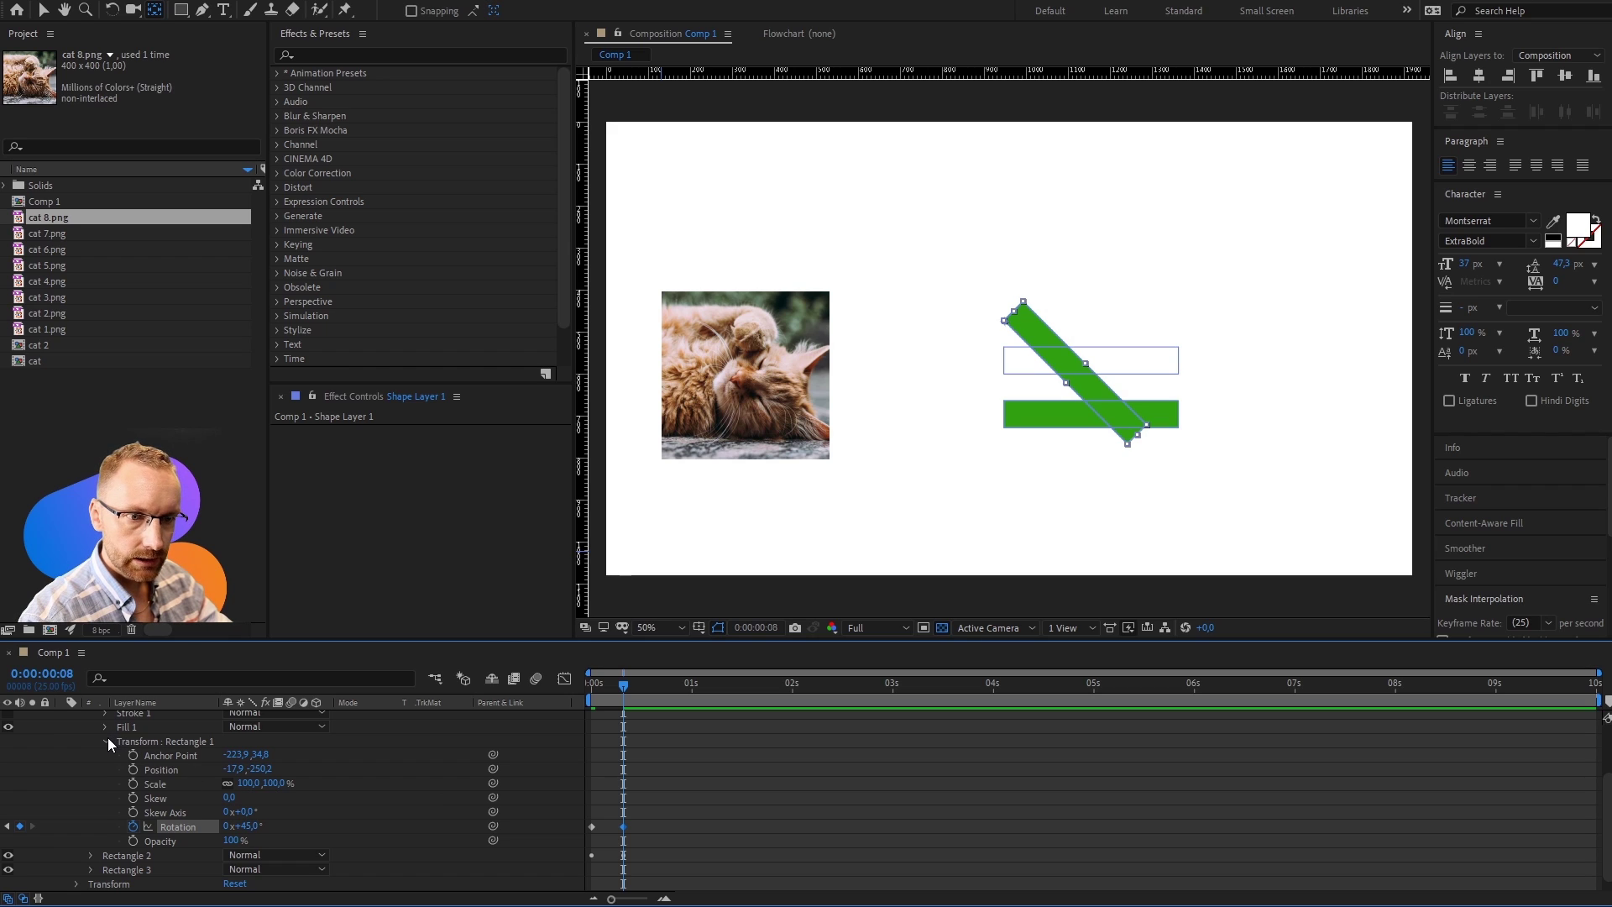
Step: Preview, then apply Easy Ease to both rotation keyframes and return to frame 8
key(Home)
key(space)
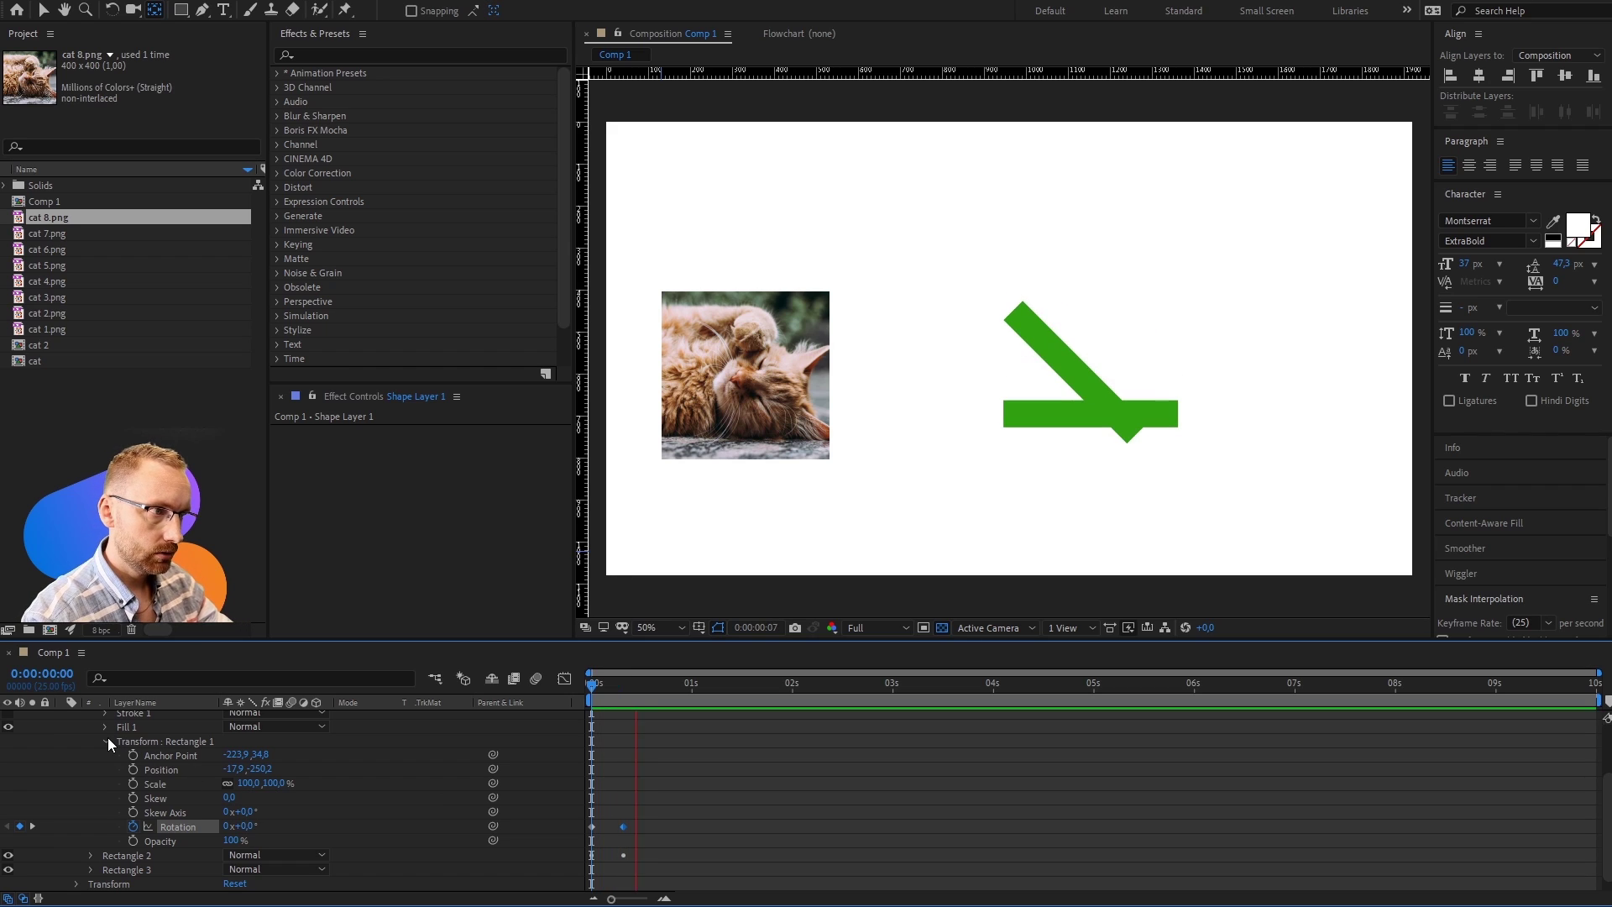
drag(655, 788, 571, 849)
key(F9)
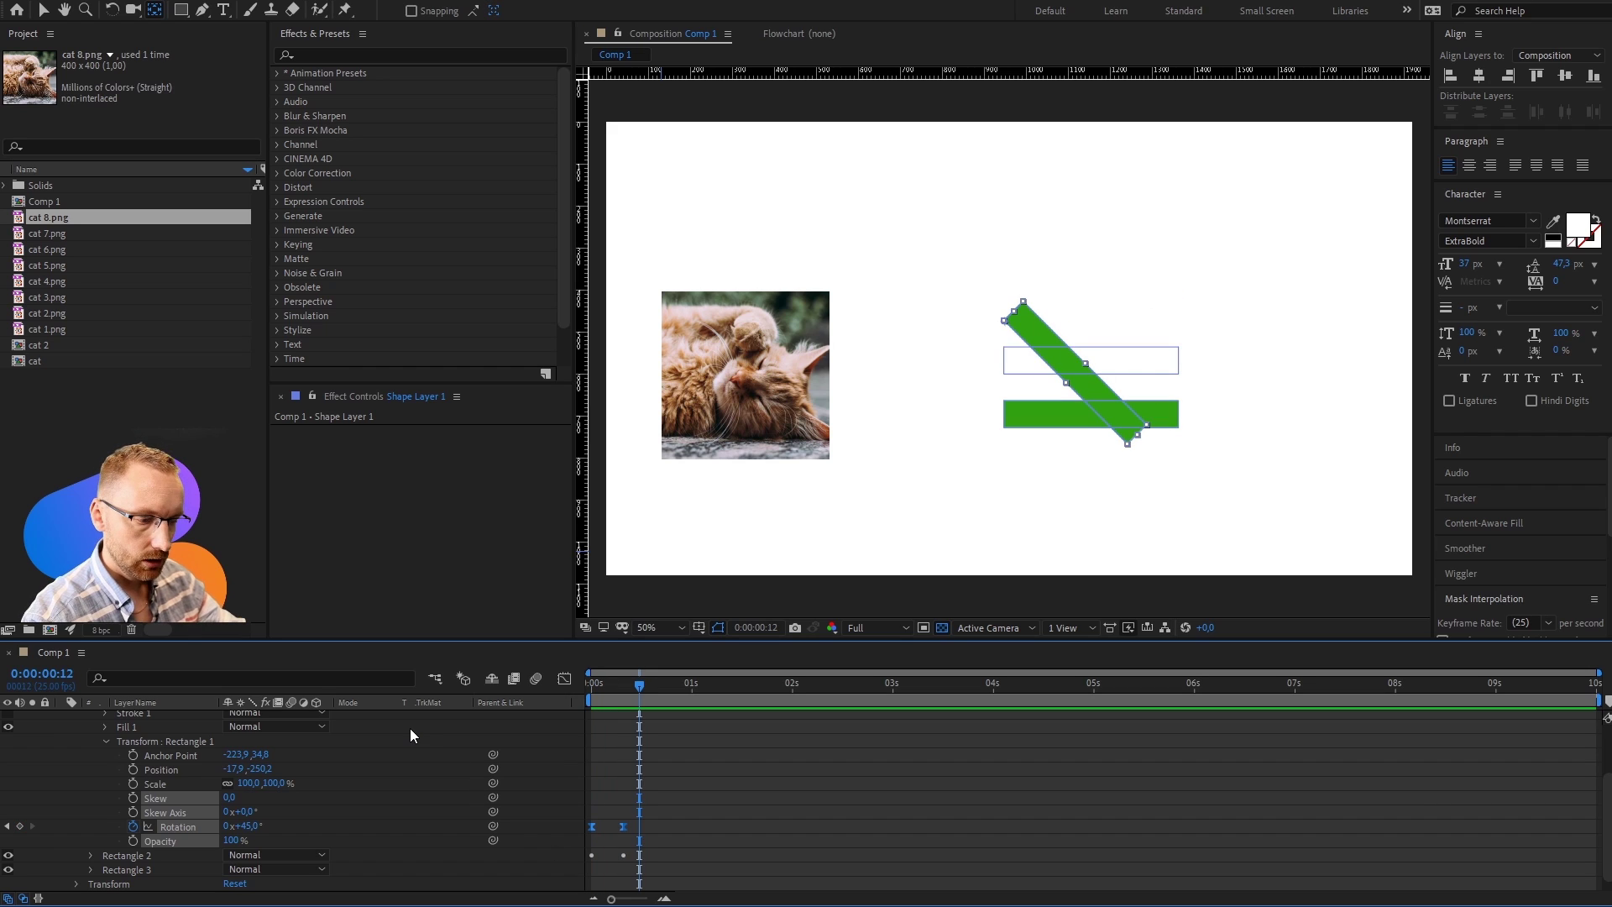
drag(635, 683, 623, 682)
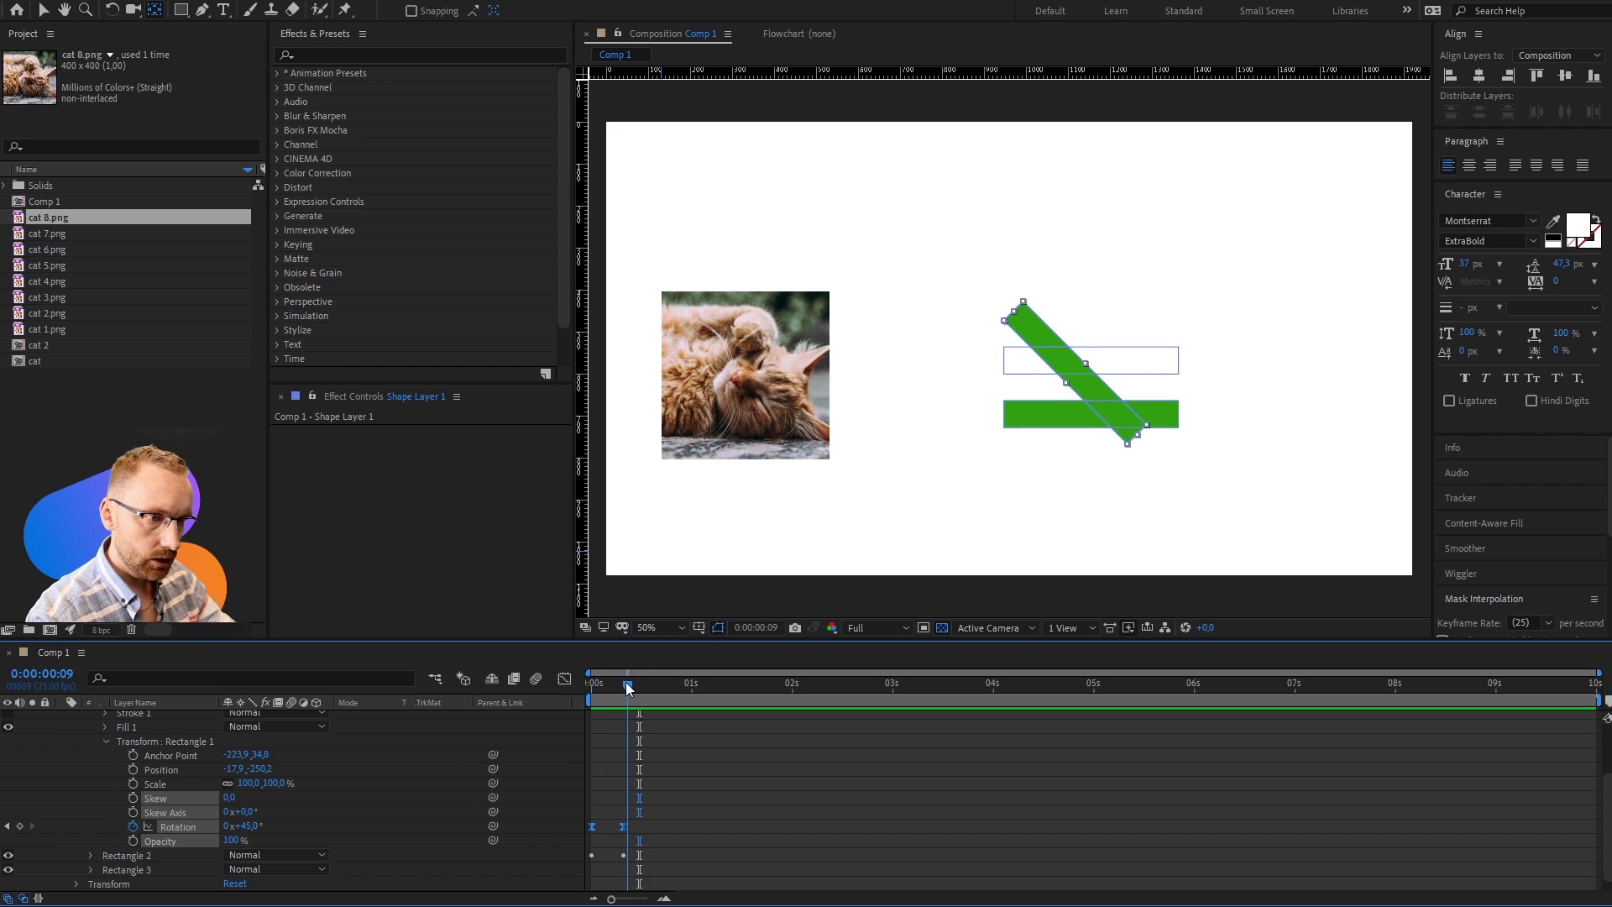
click(106, 742)
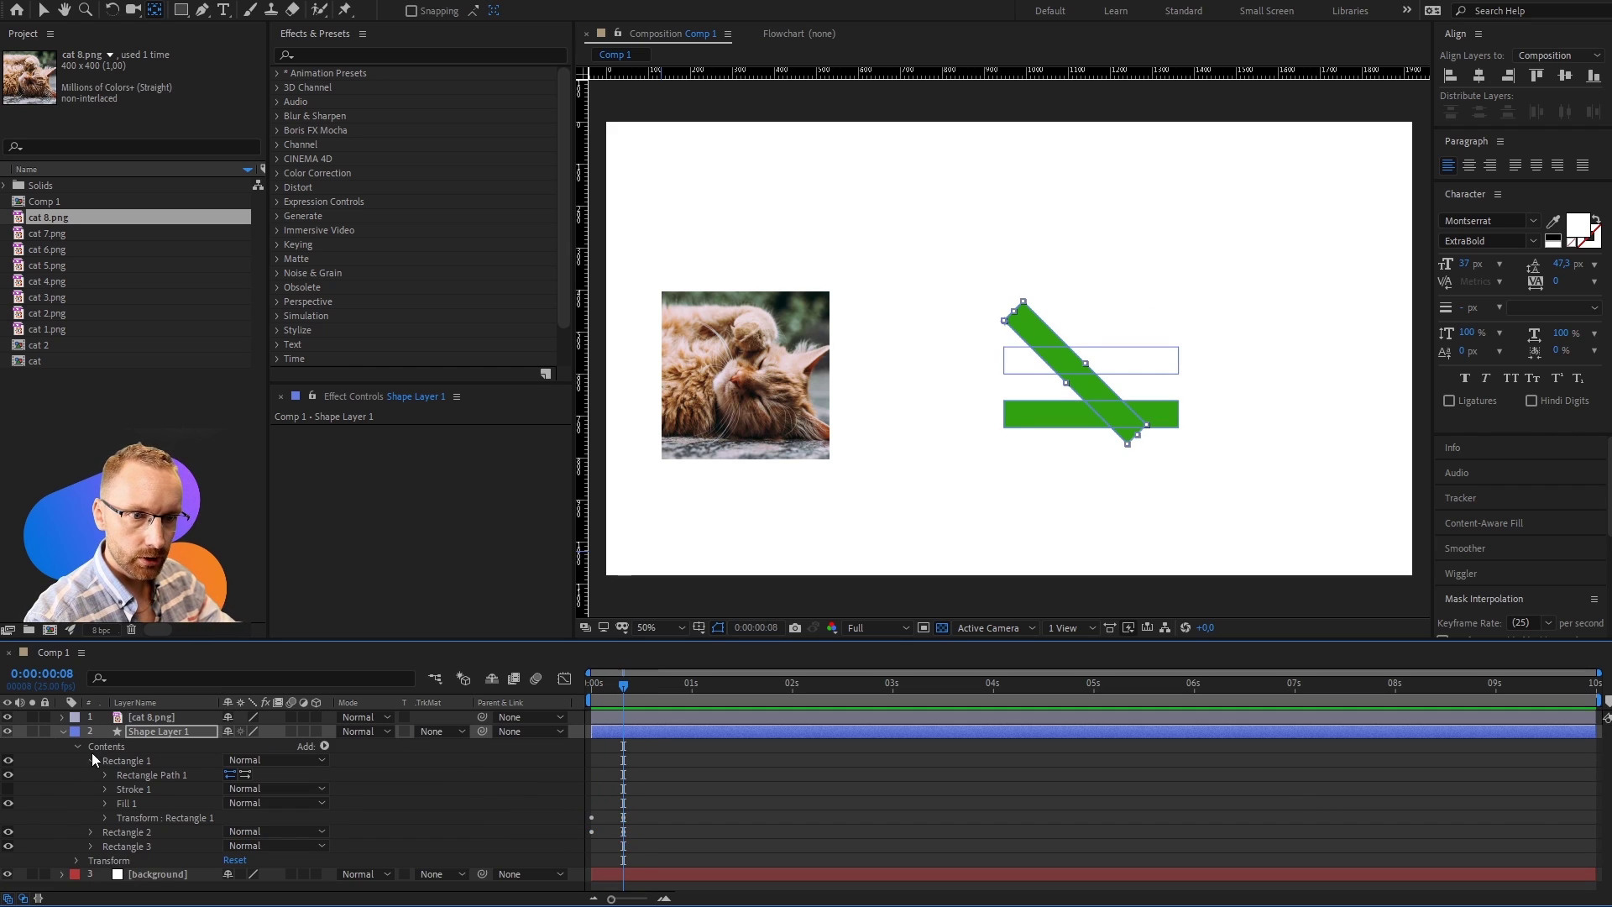
click(91, 760)
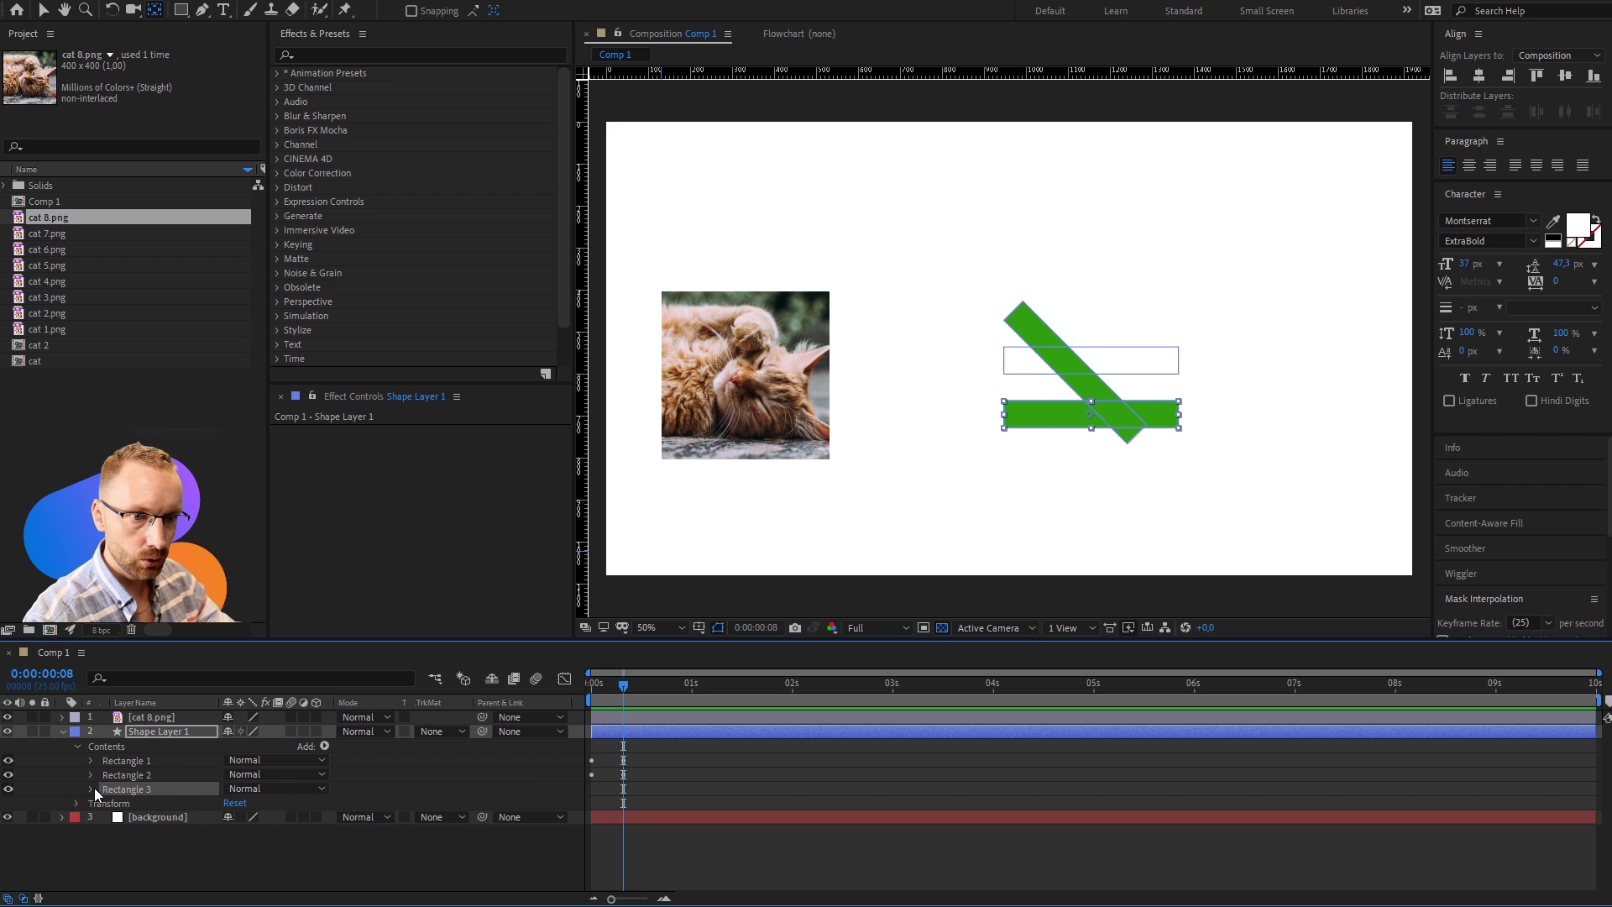
click(91, 788)
click(134, 844)
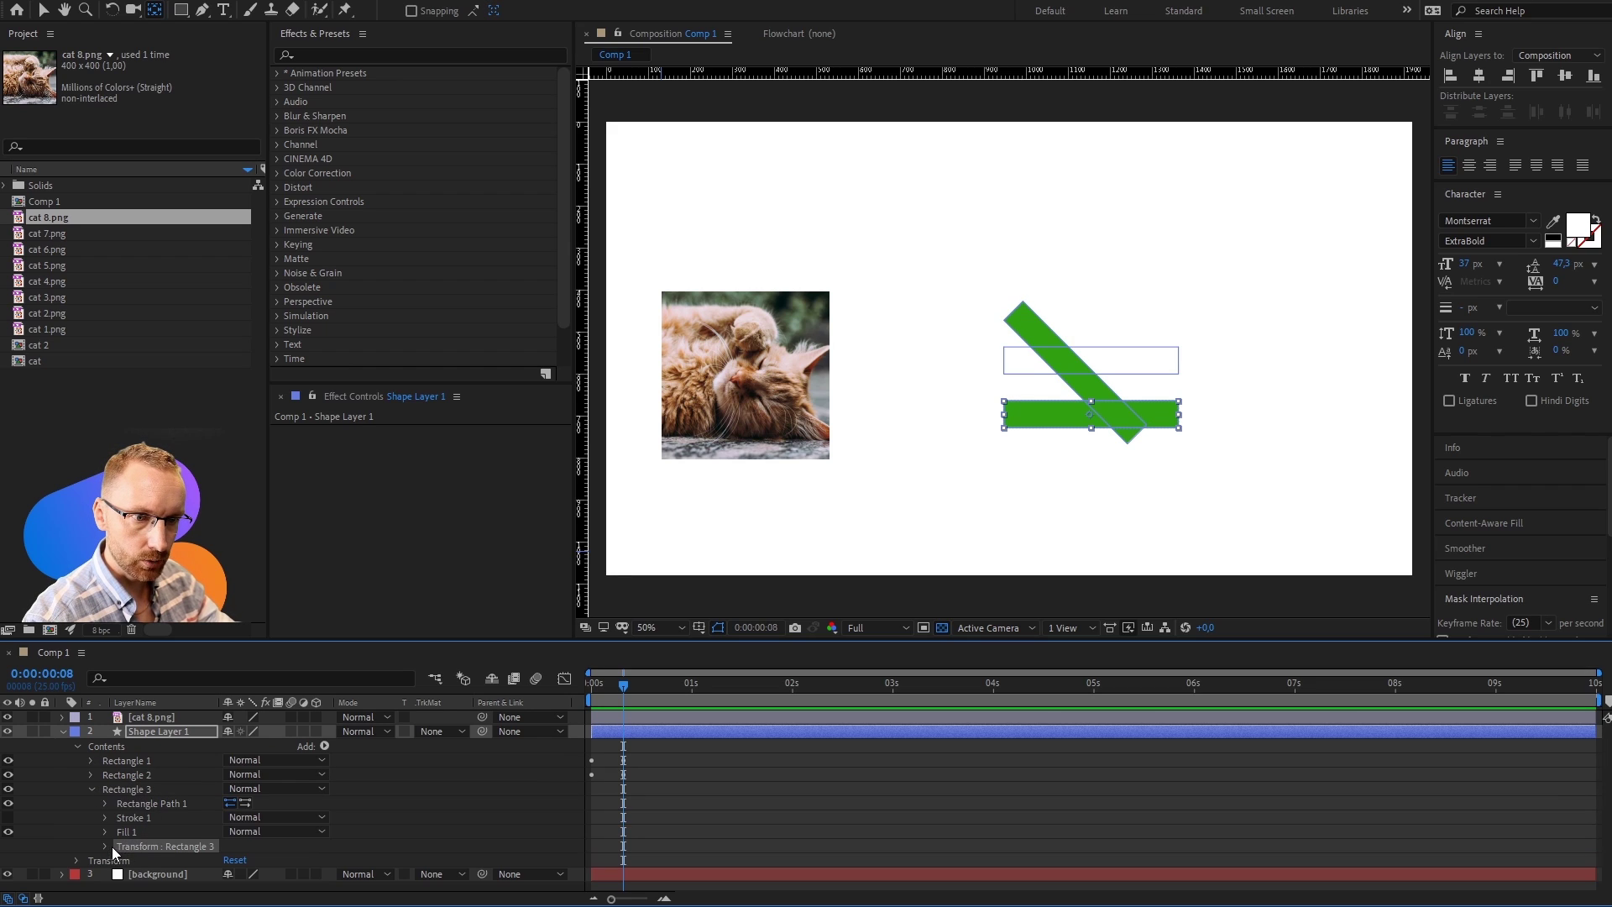
click(106, 846)
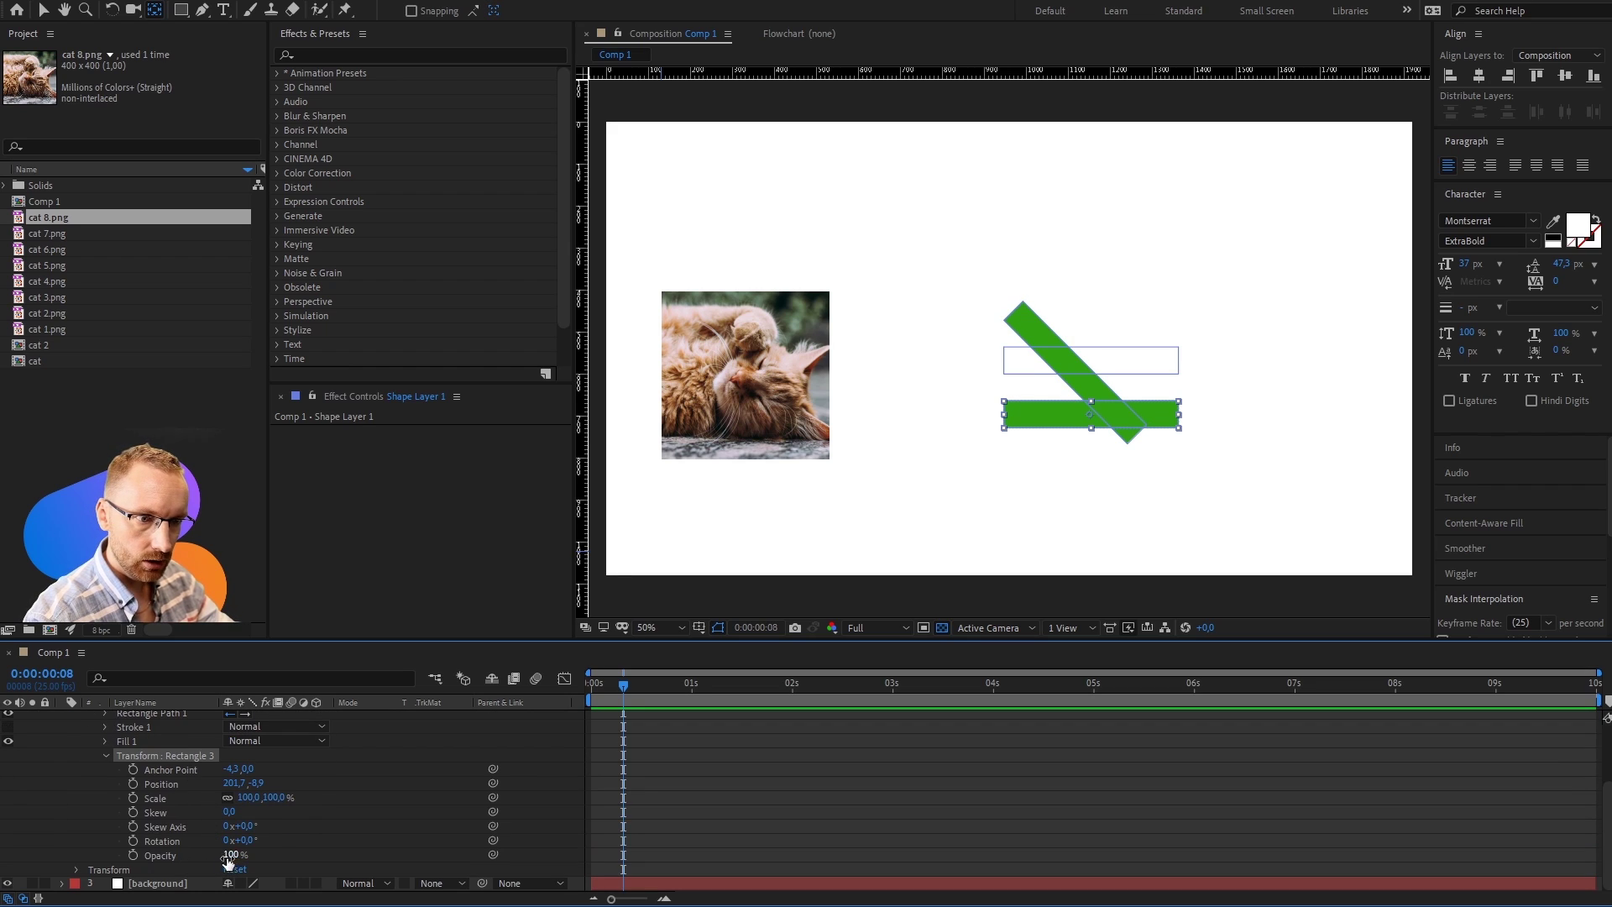
click(134, 840)
key(Home)
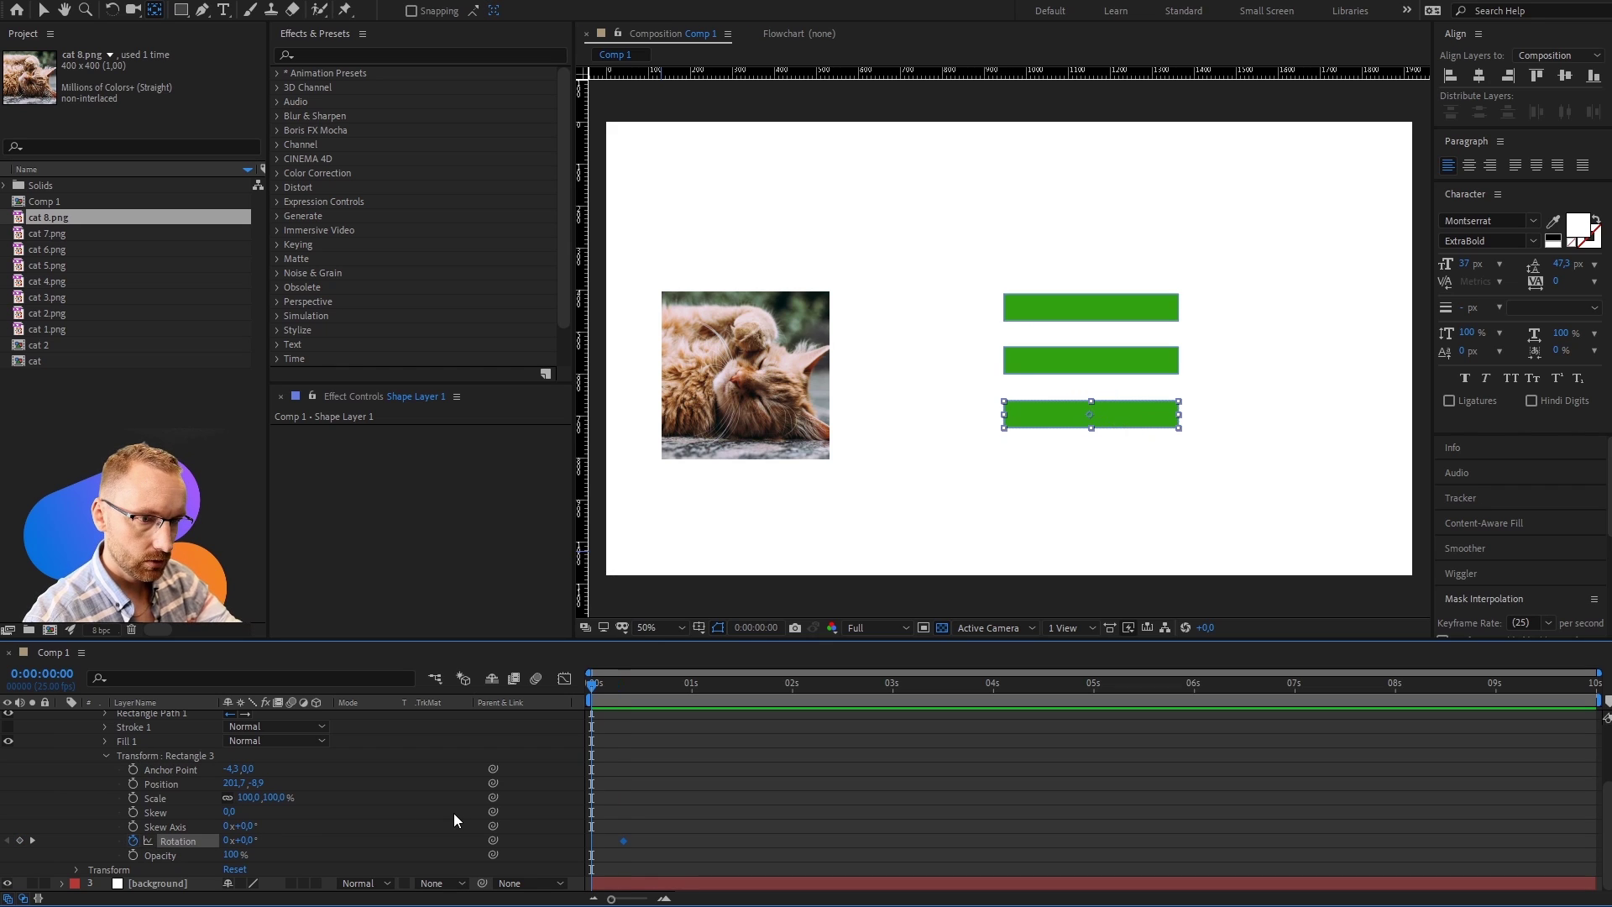
click(20, 840)
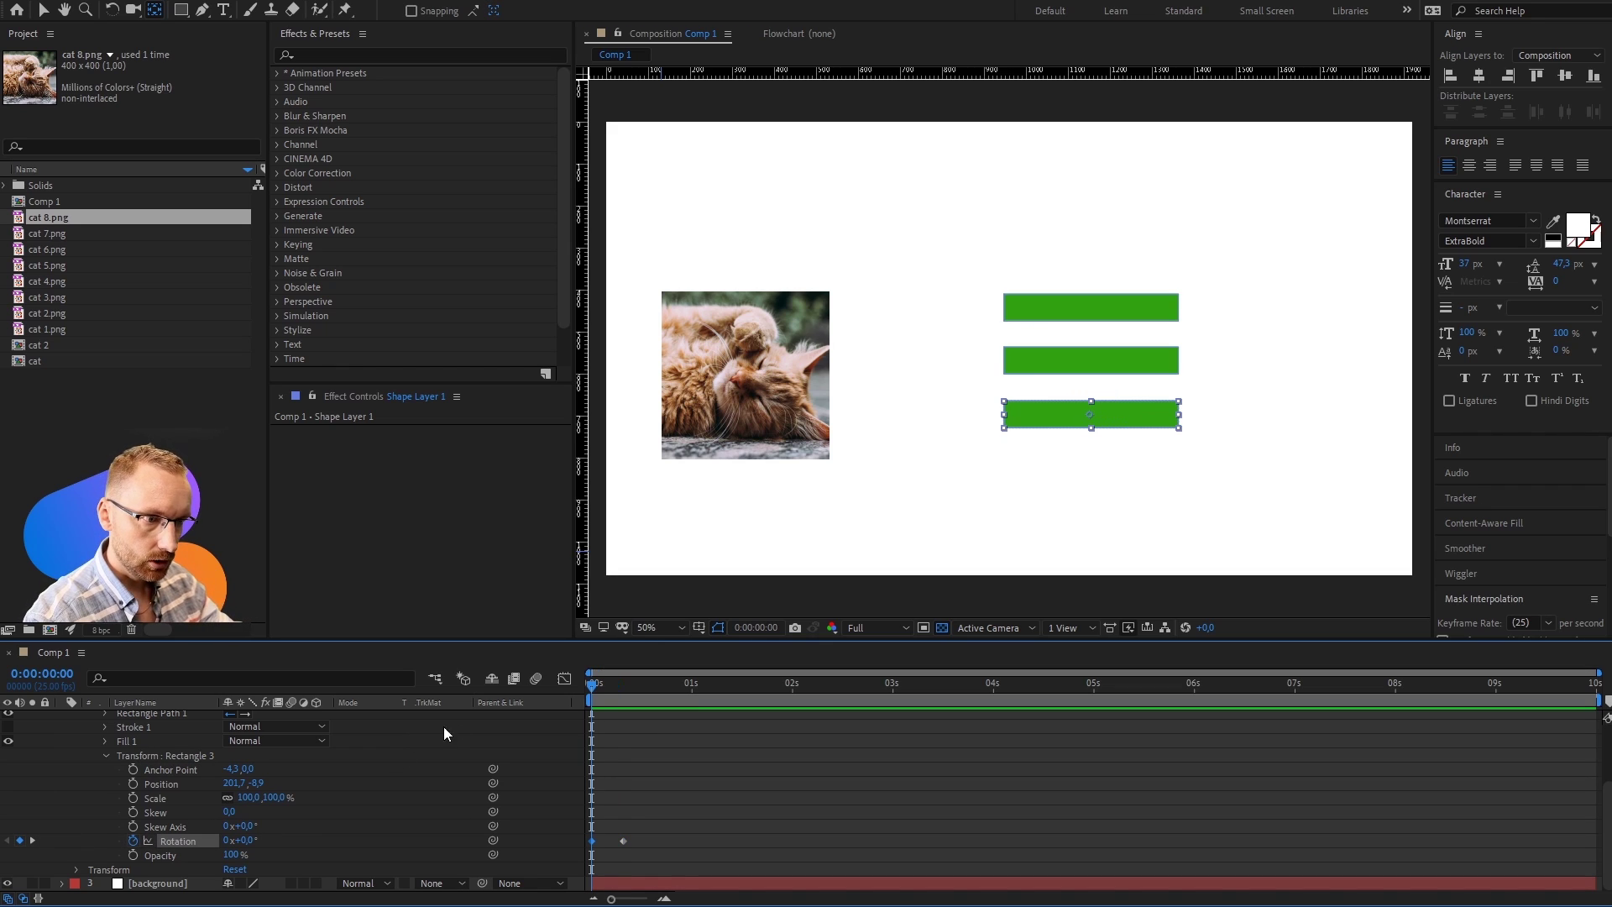
click(33, 840)
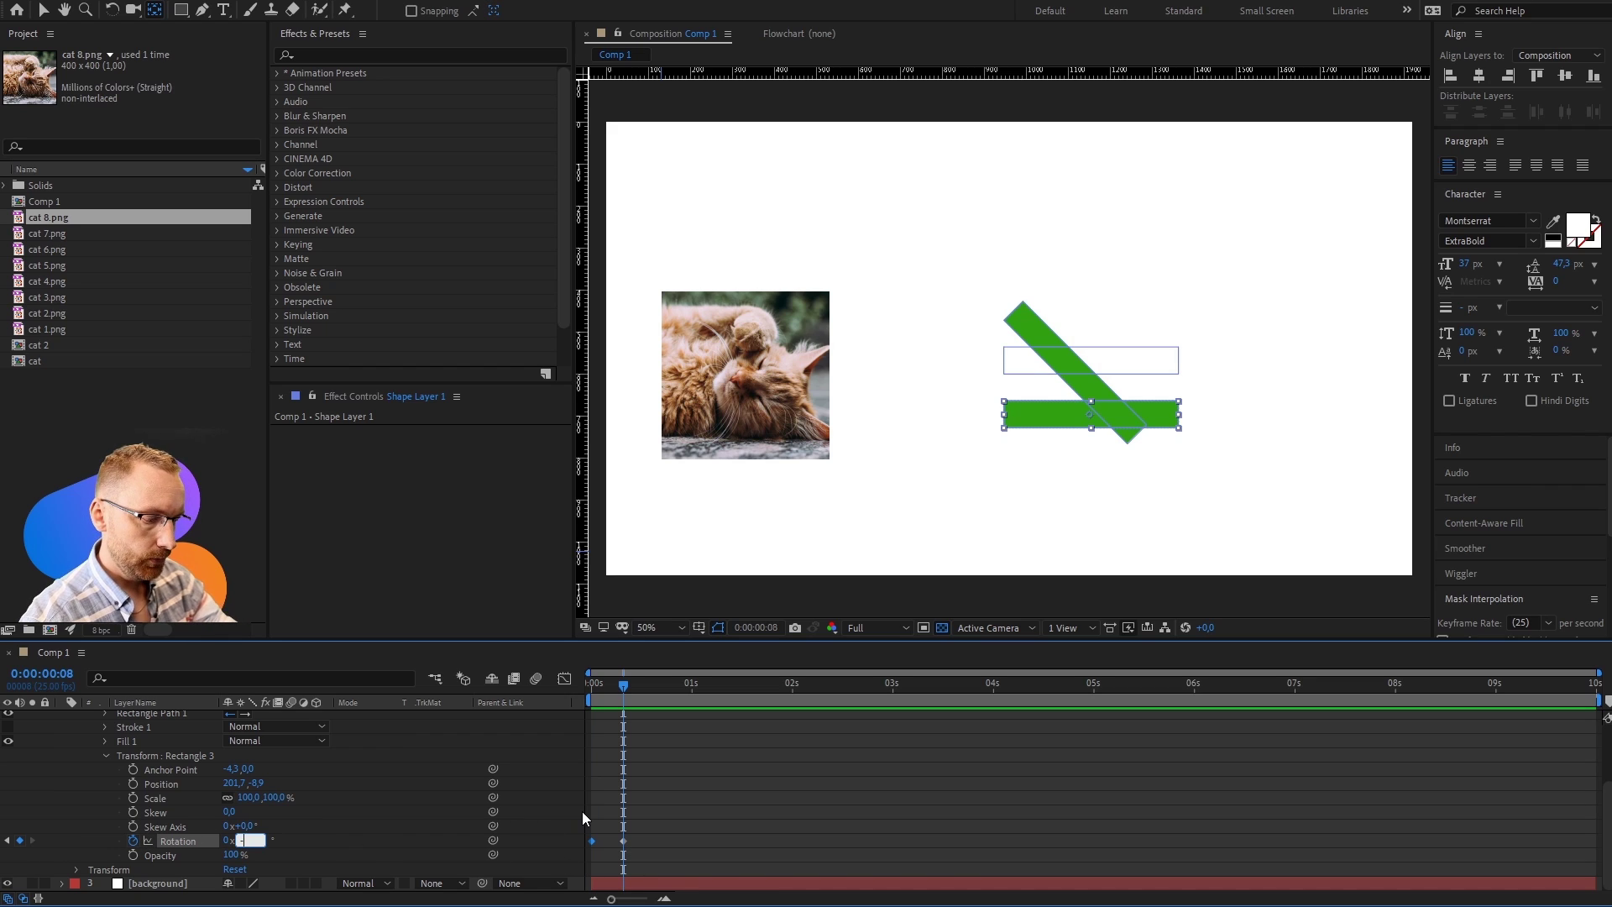
text(-45)
key(Return)
key(space)
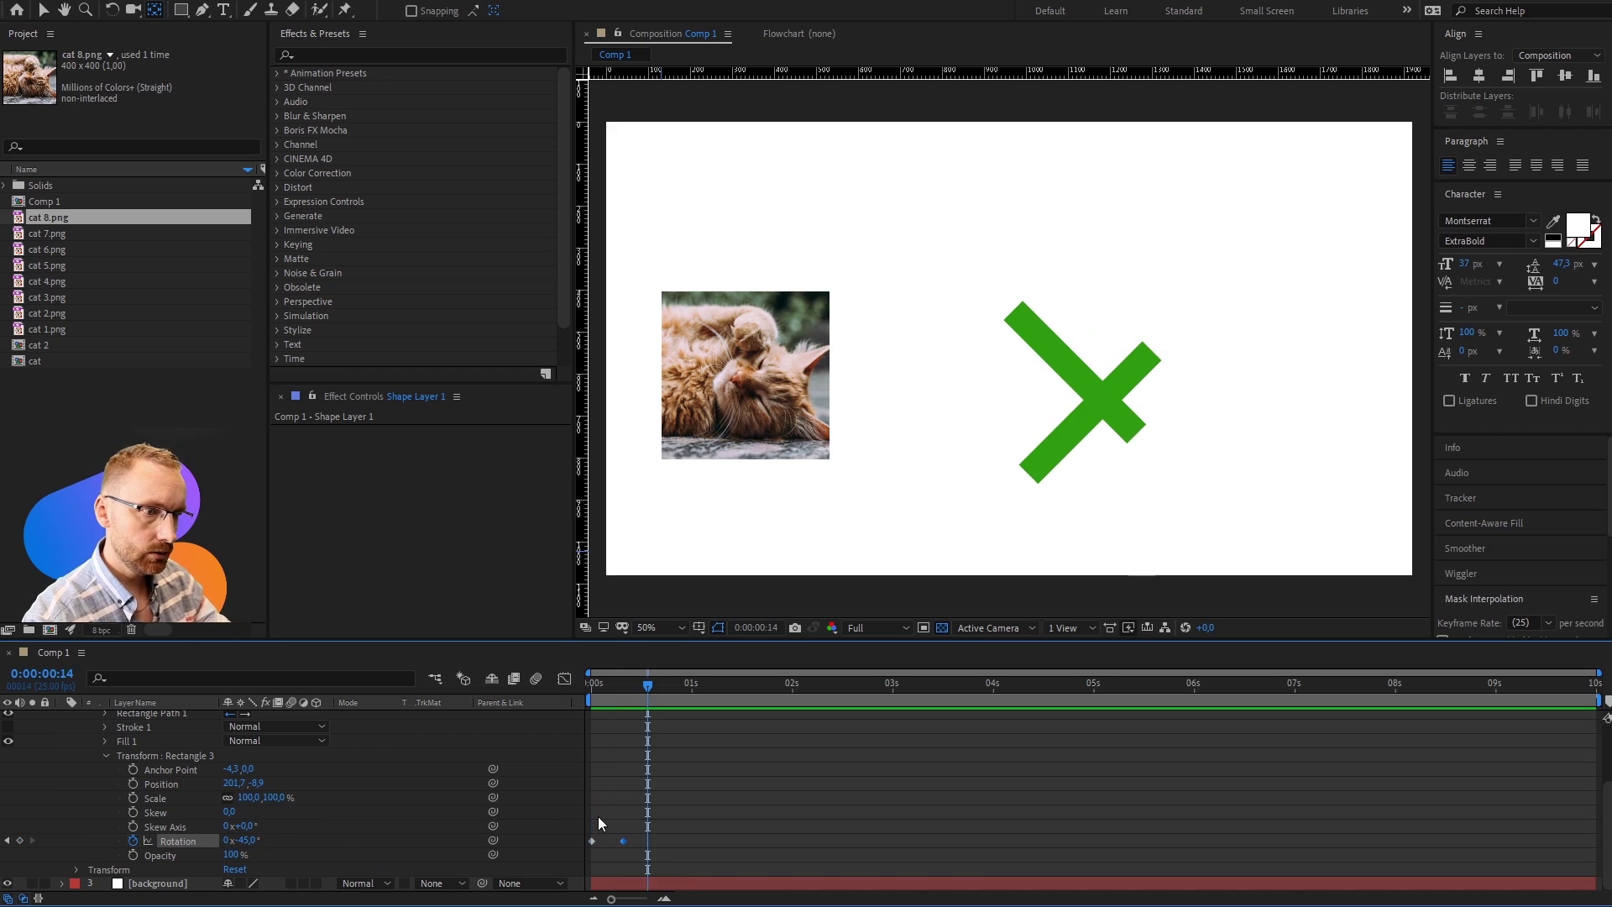
key(space)
drag(693, 813, 541, 853)
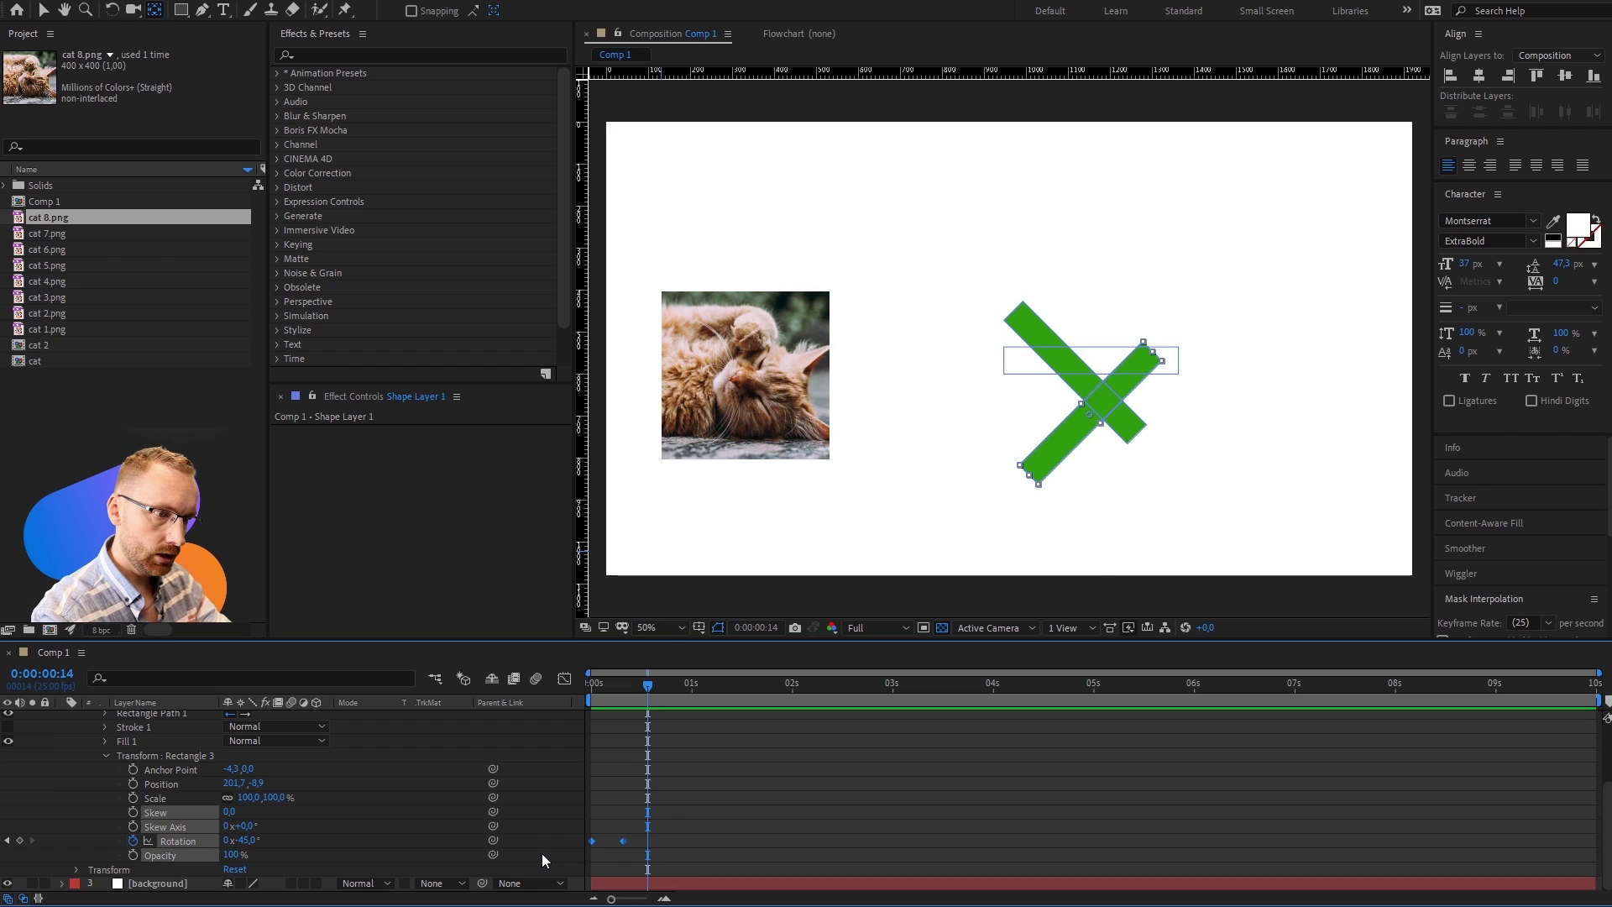
key(F9)
key(space)
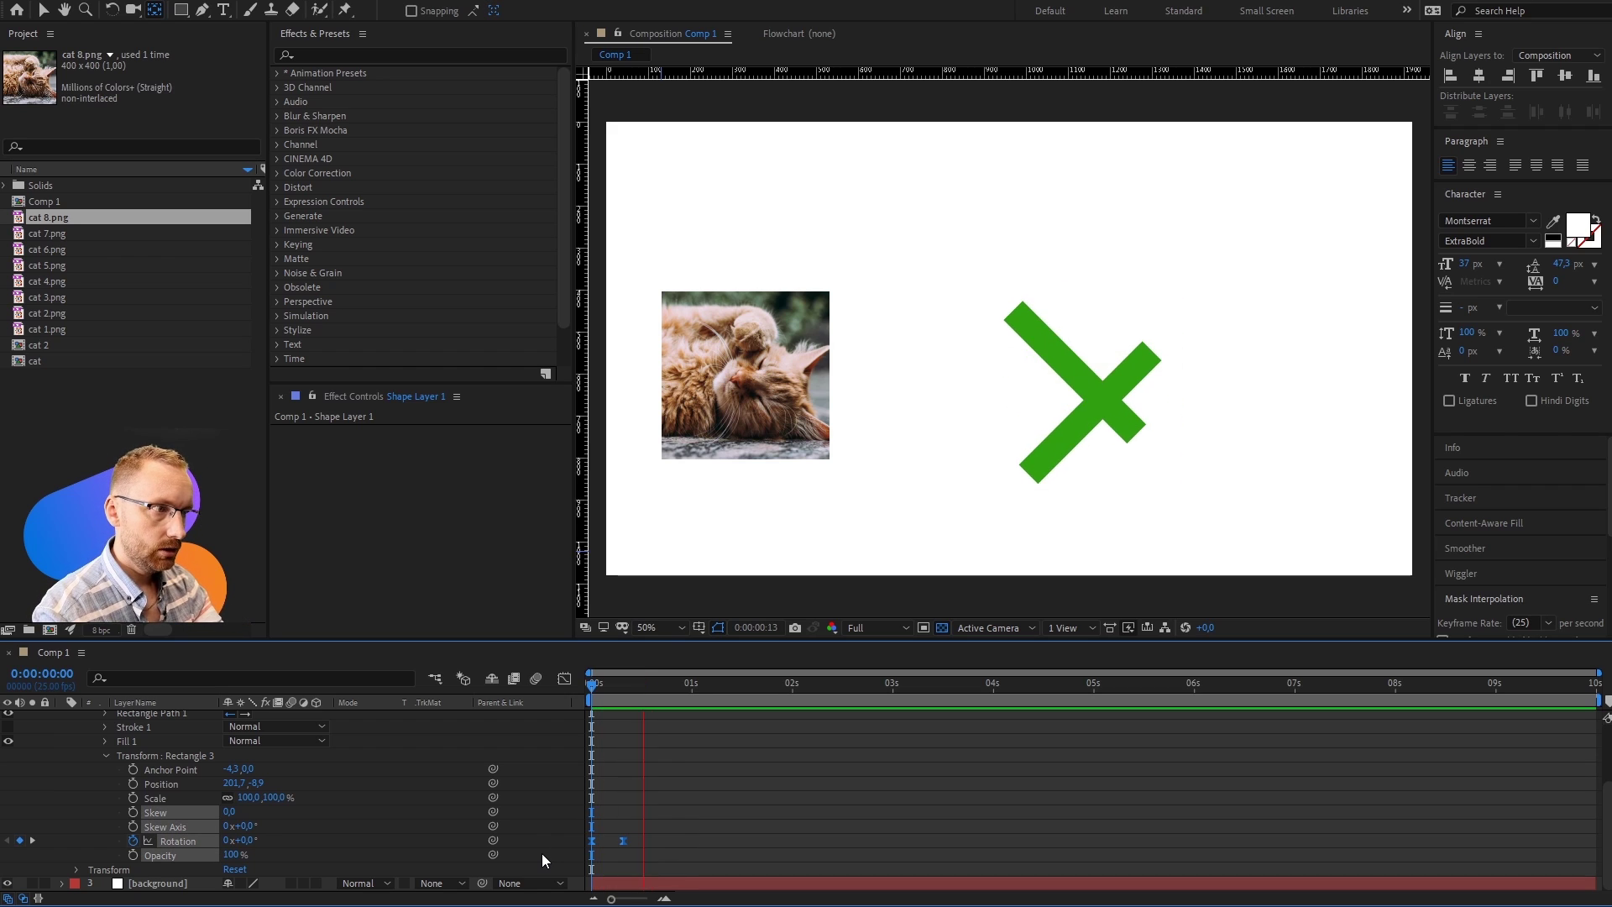
click(682, 796)
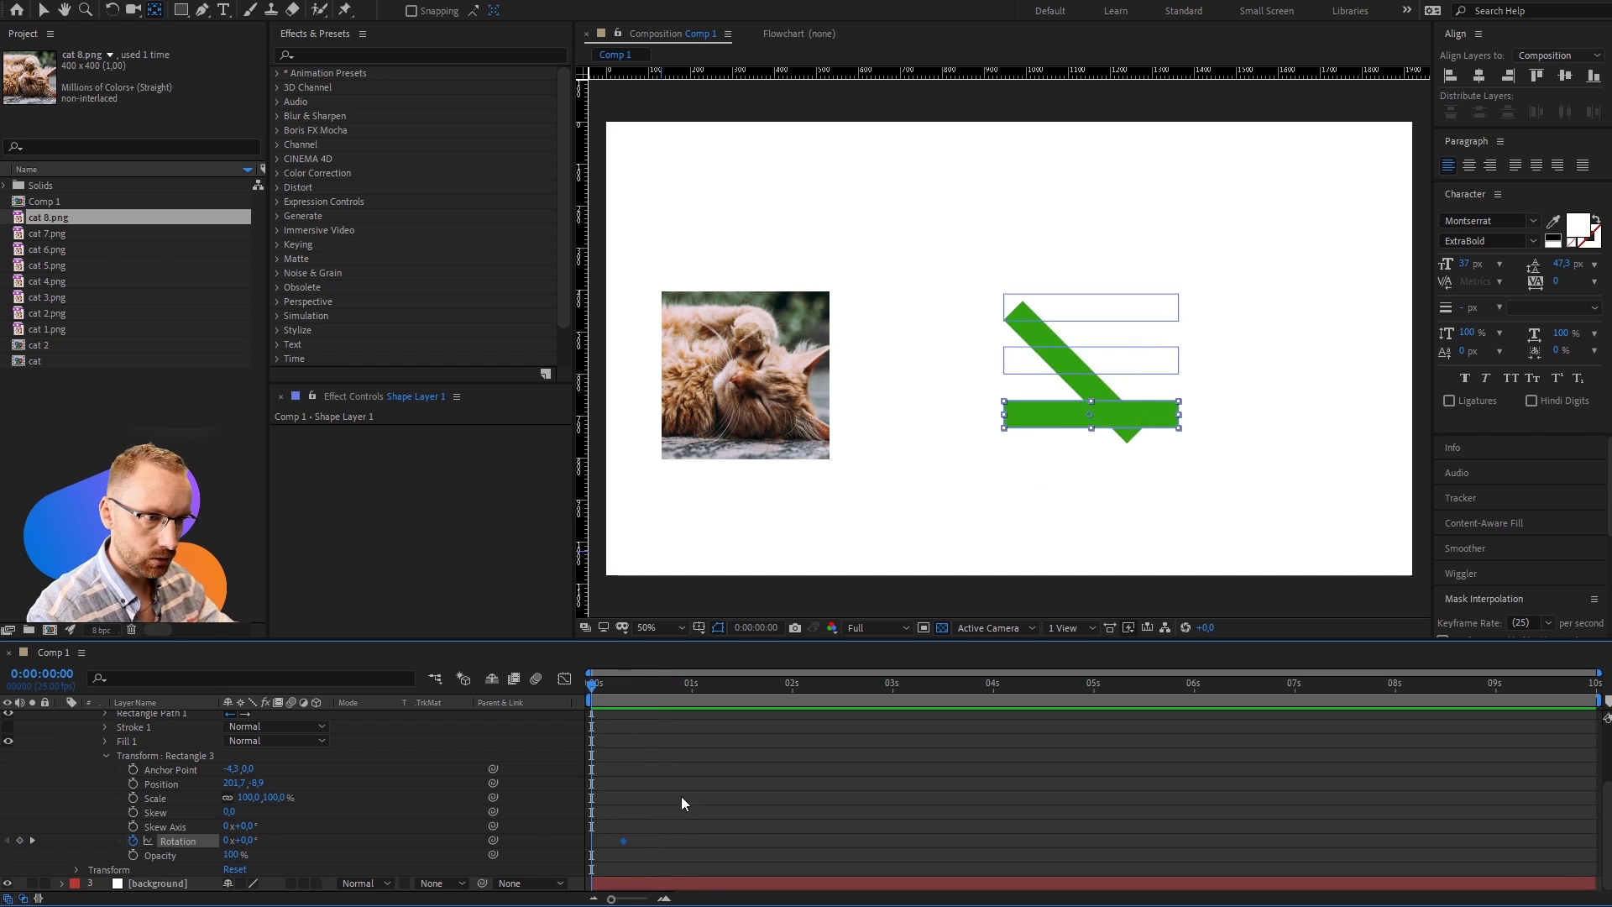
key(space)
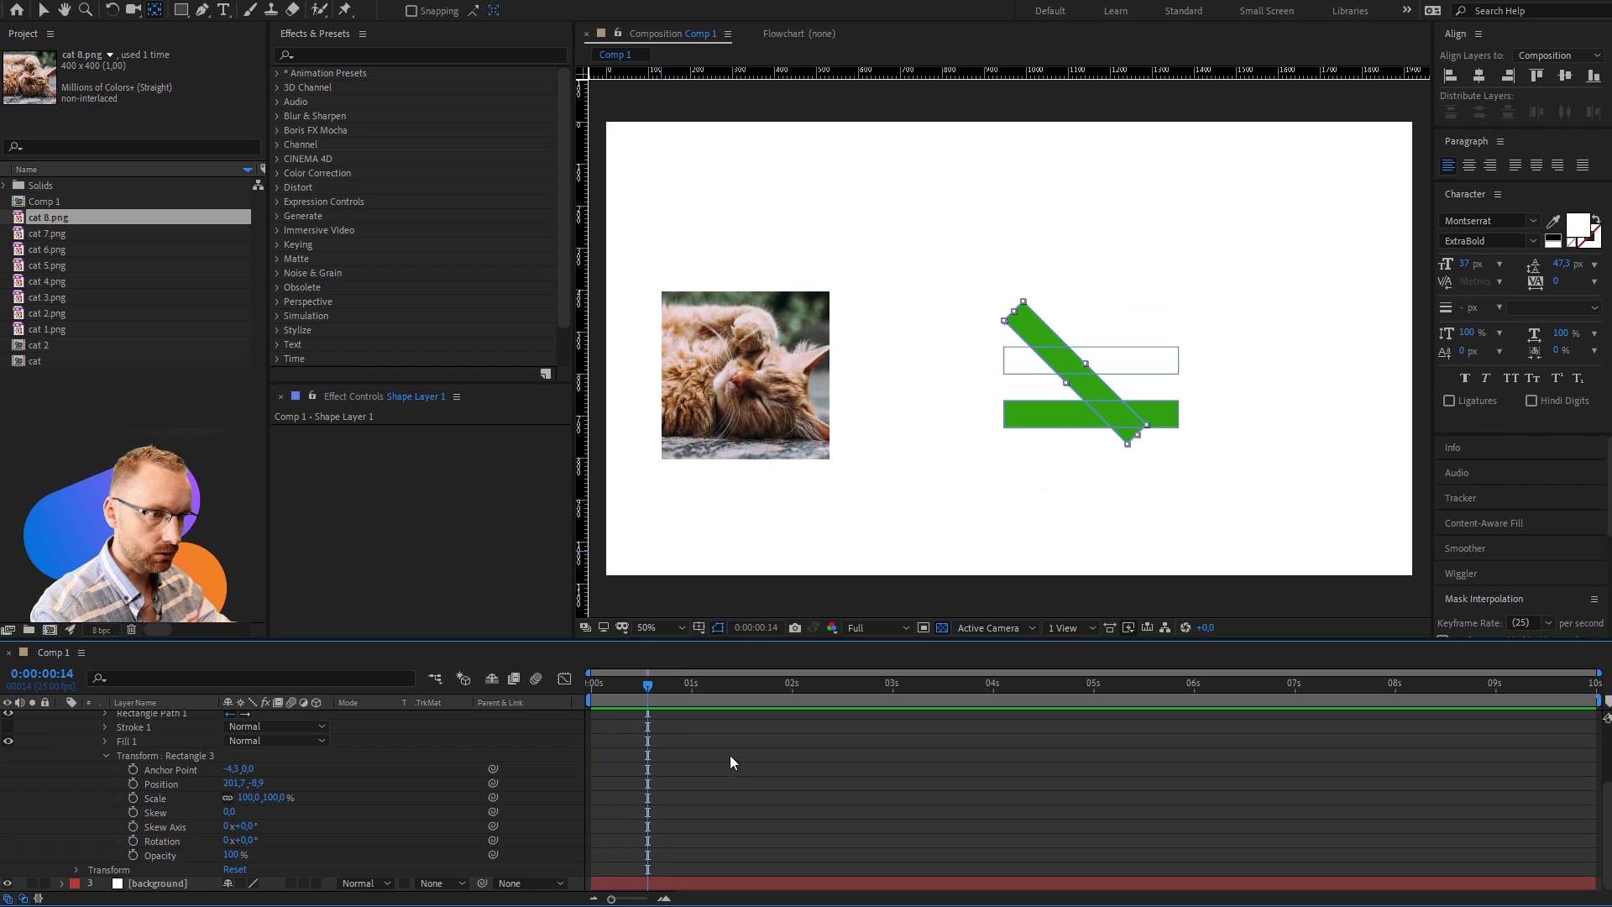
key(space)
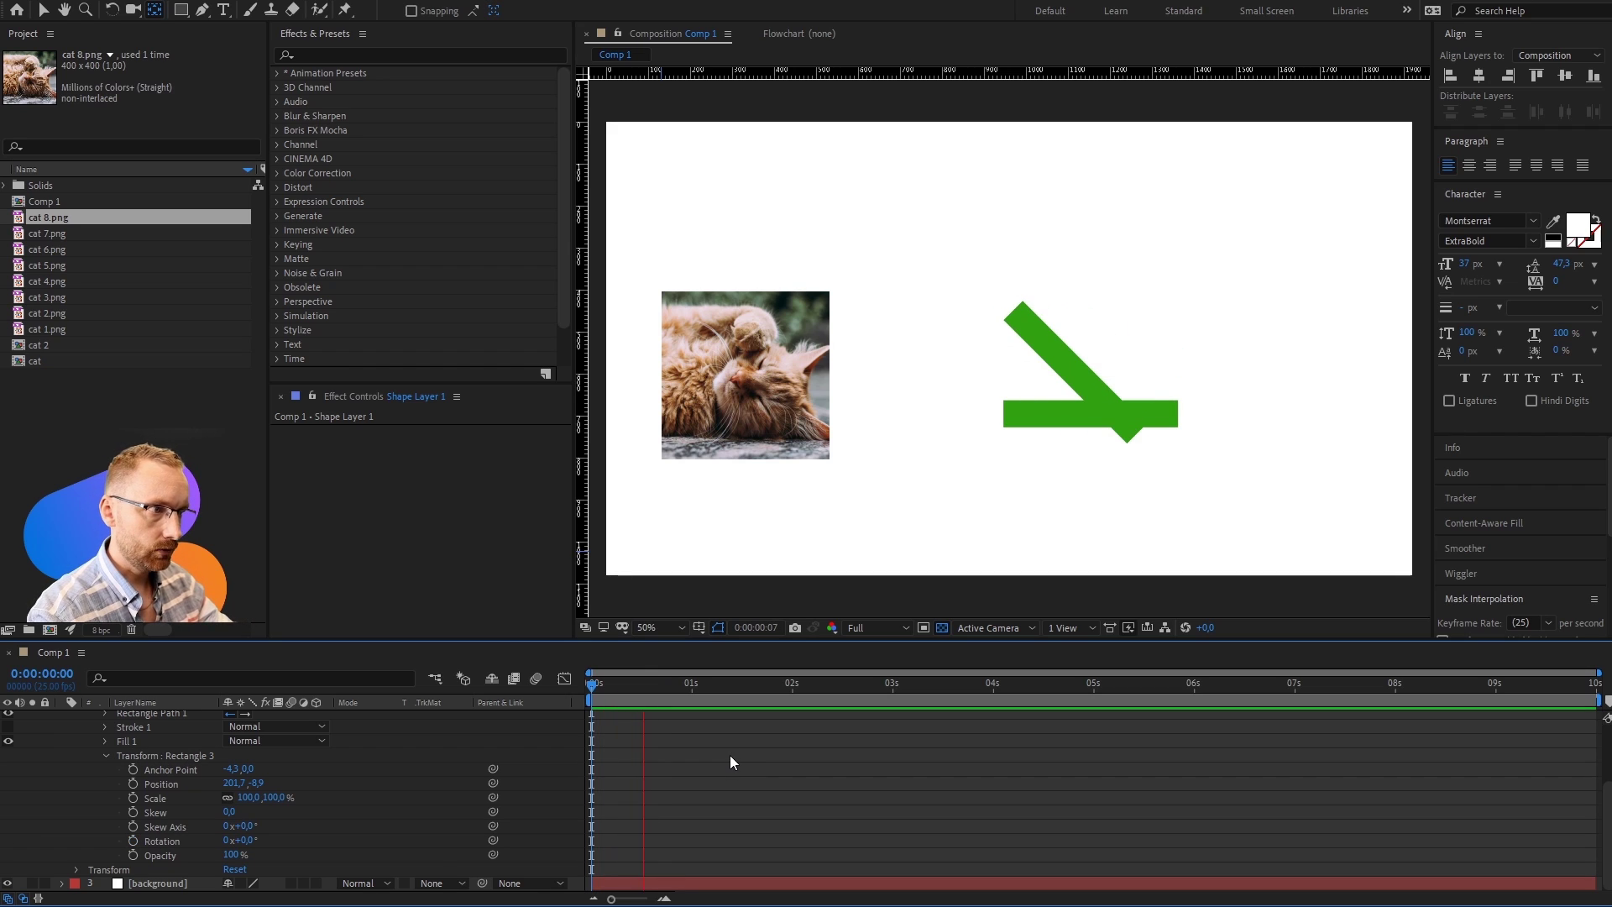
key(space)
click(131, 756)
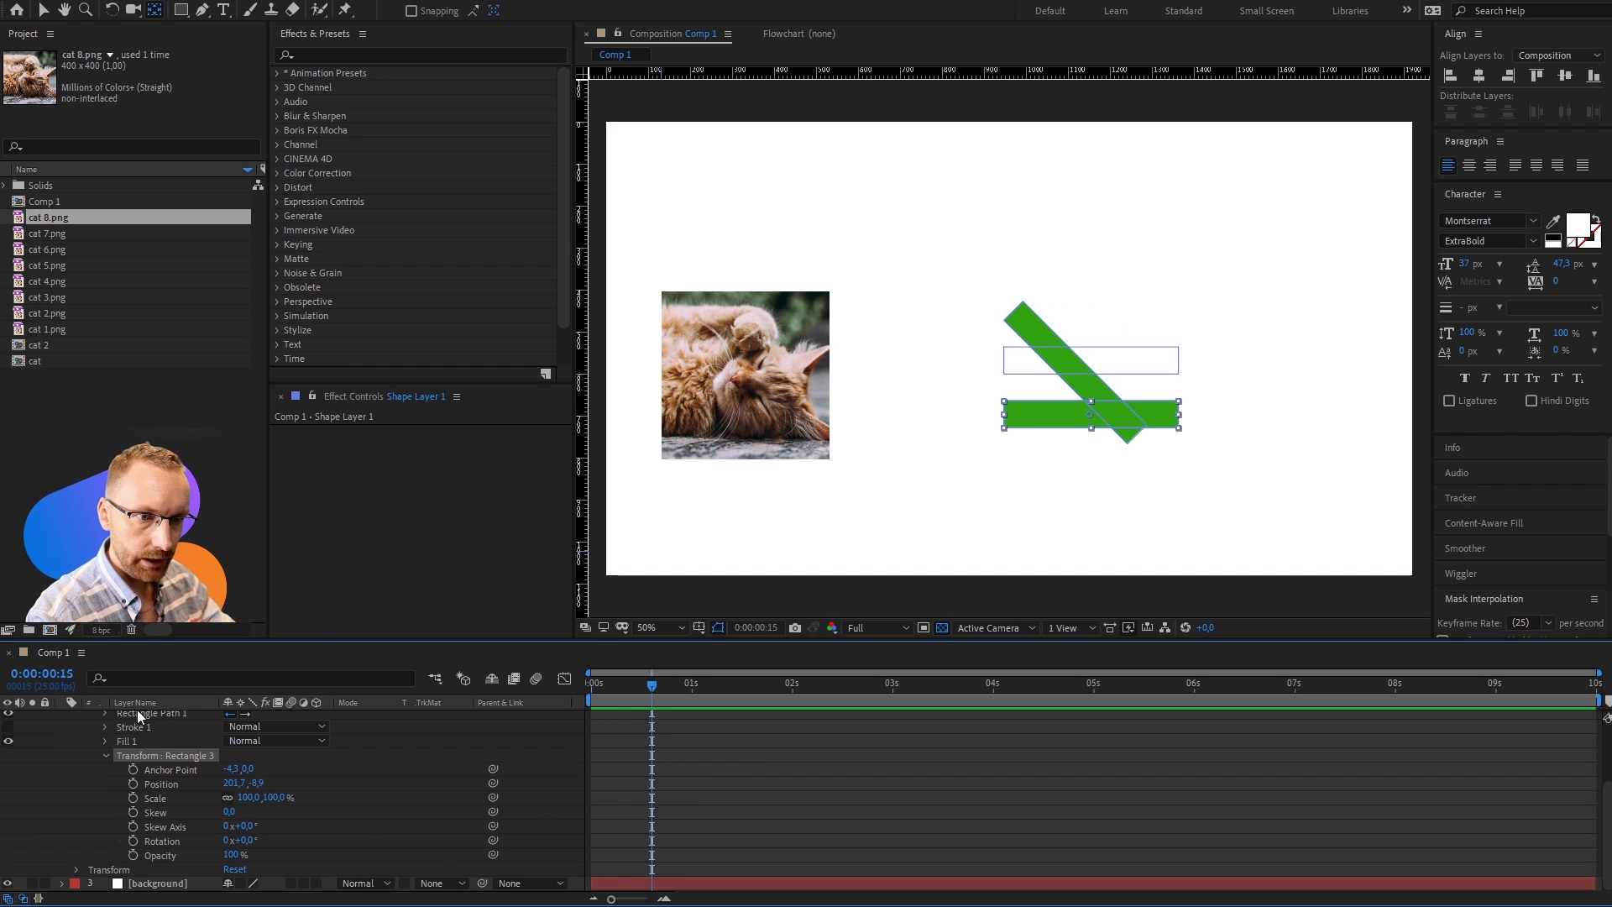
Step: Select the bottom bar at frame 8 and enable Rectangle 3's Rotation keyframing
click(107, 756)
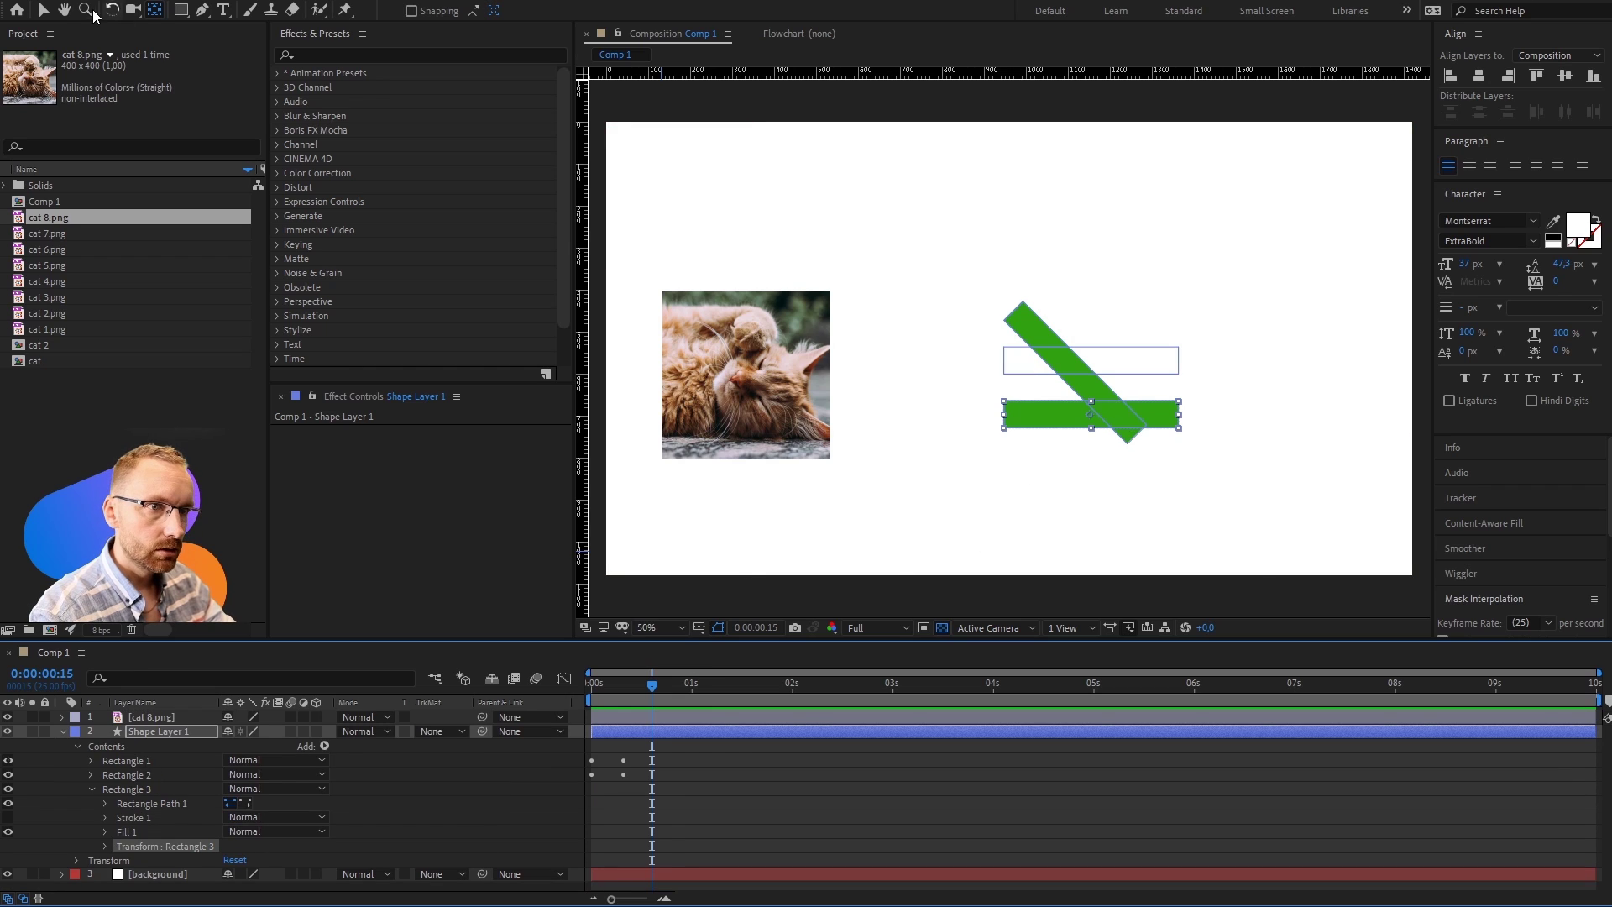
click(1090, 420)
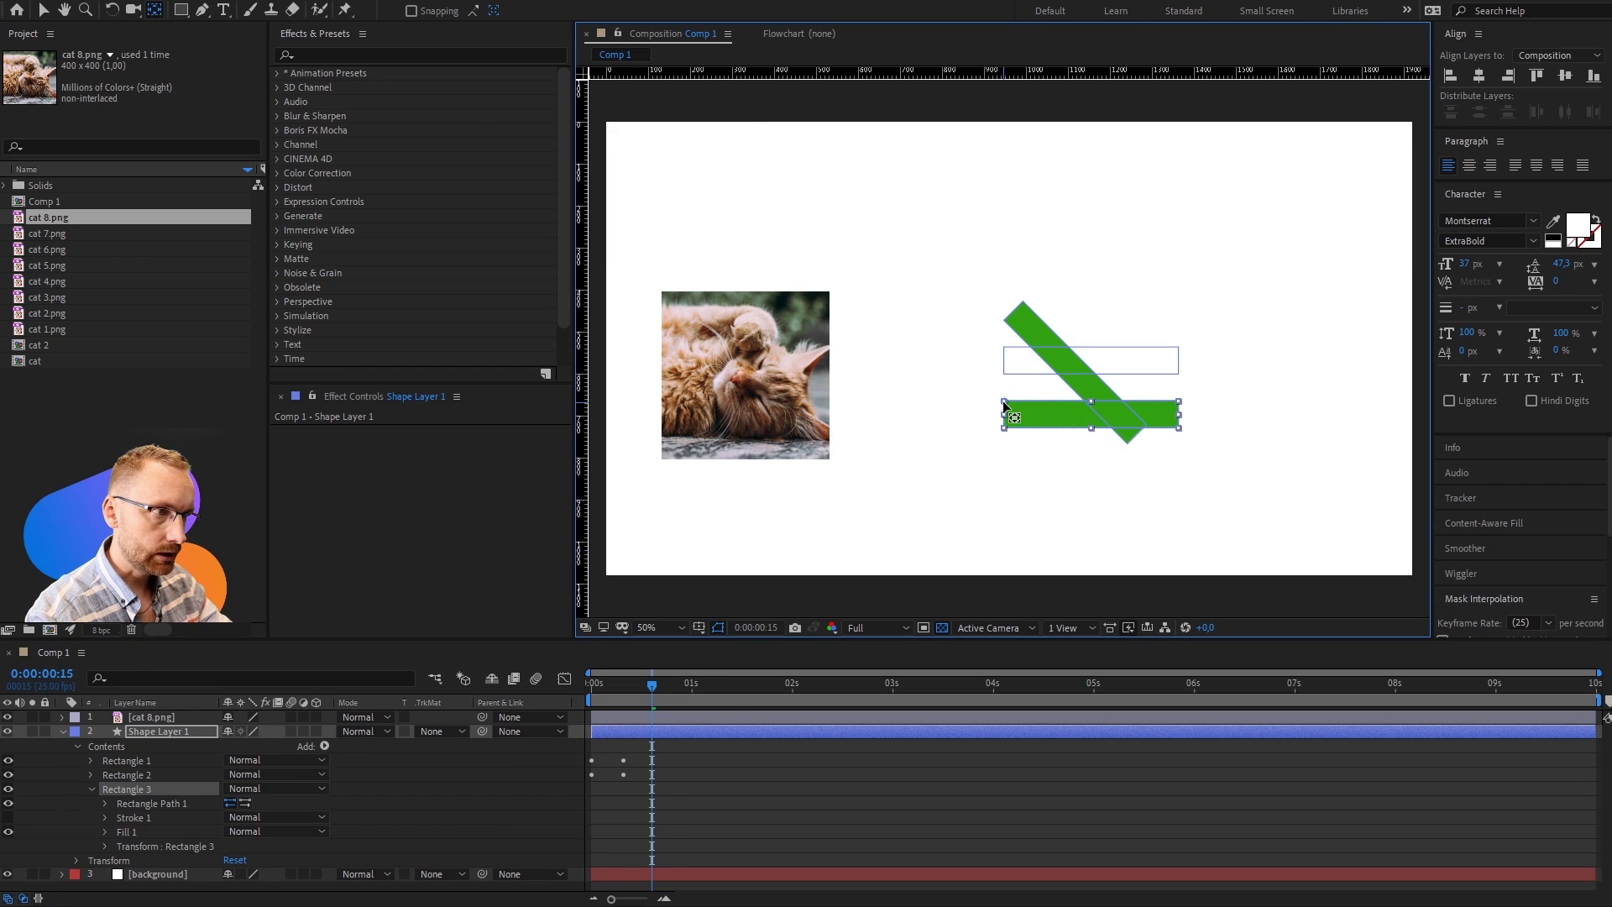
click(624, 689)
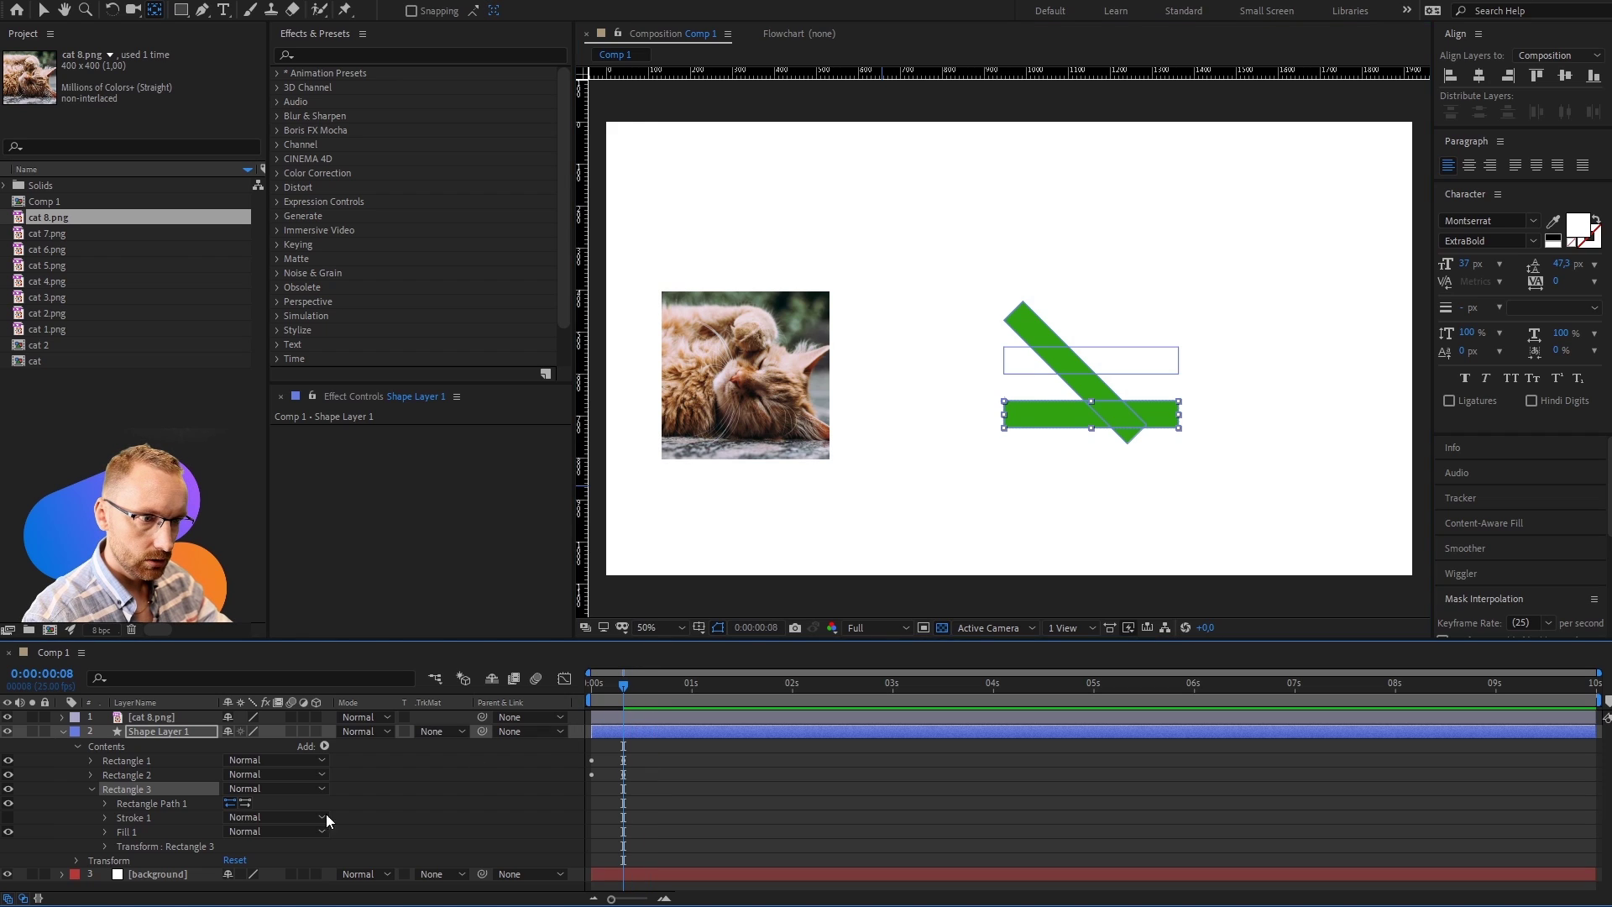
key(v)
click(105, 845)
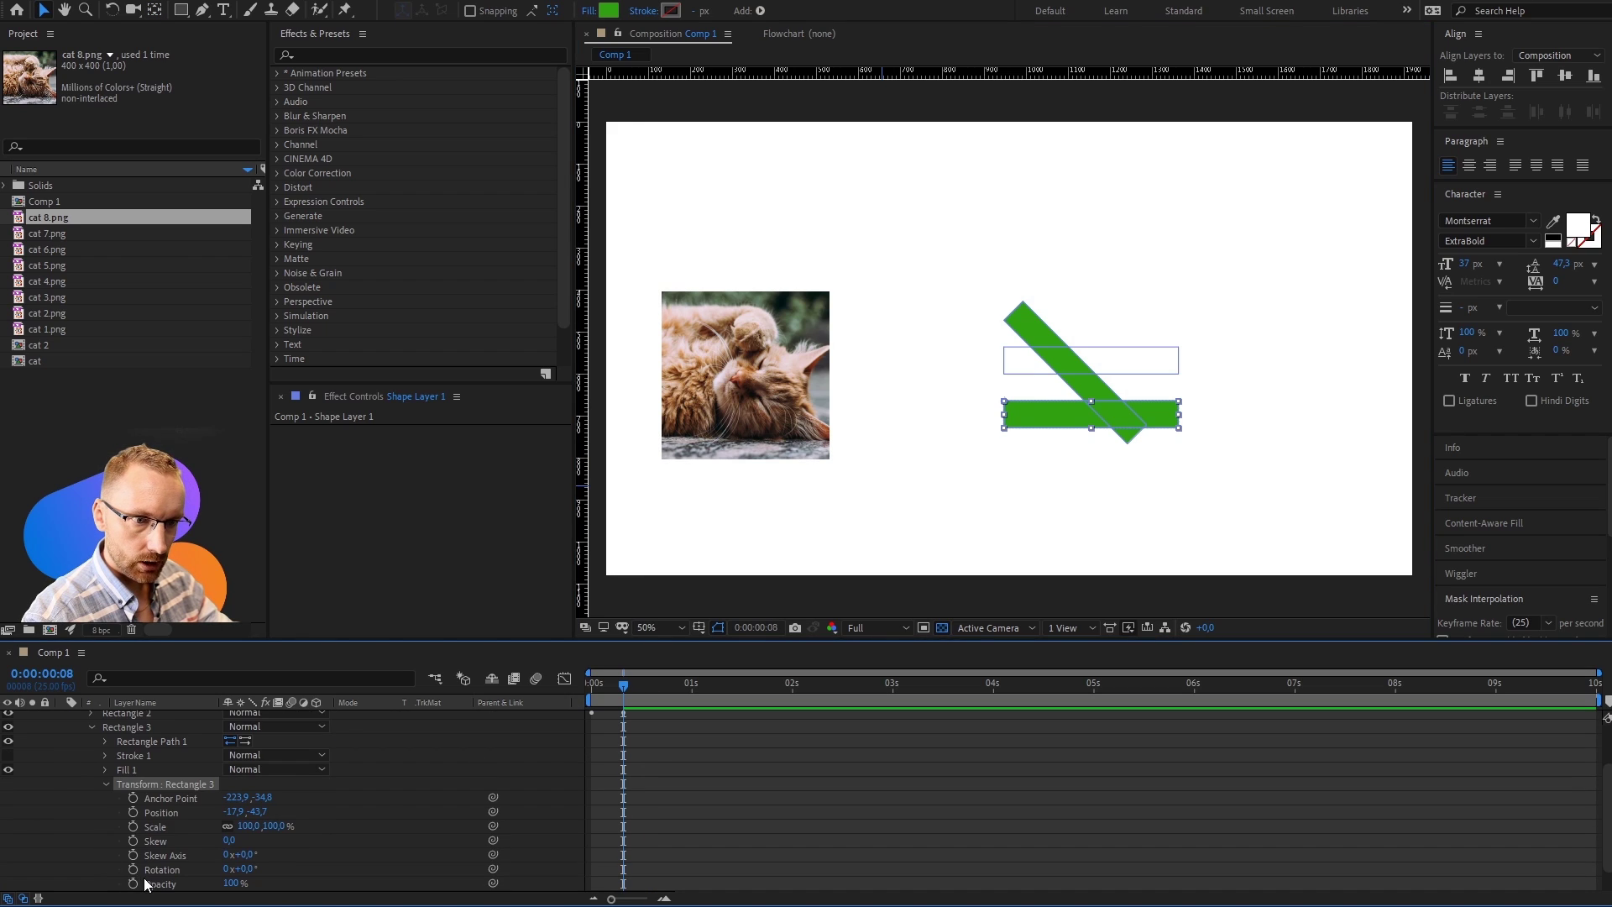
click(132, 839)
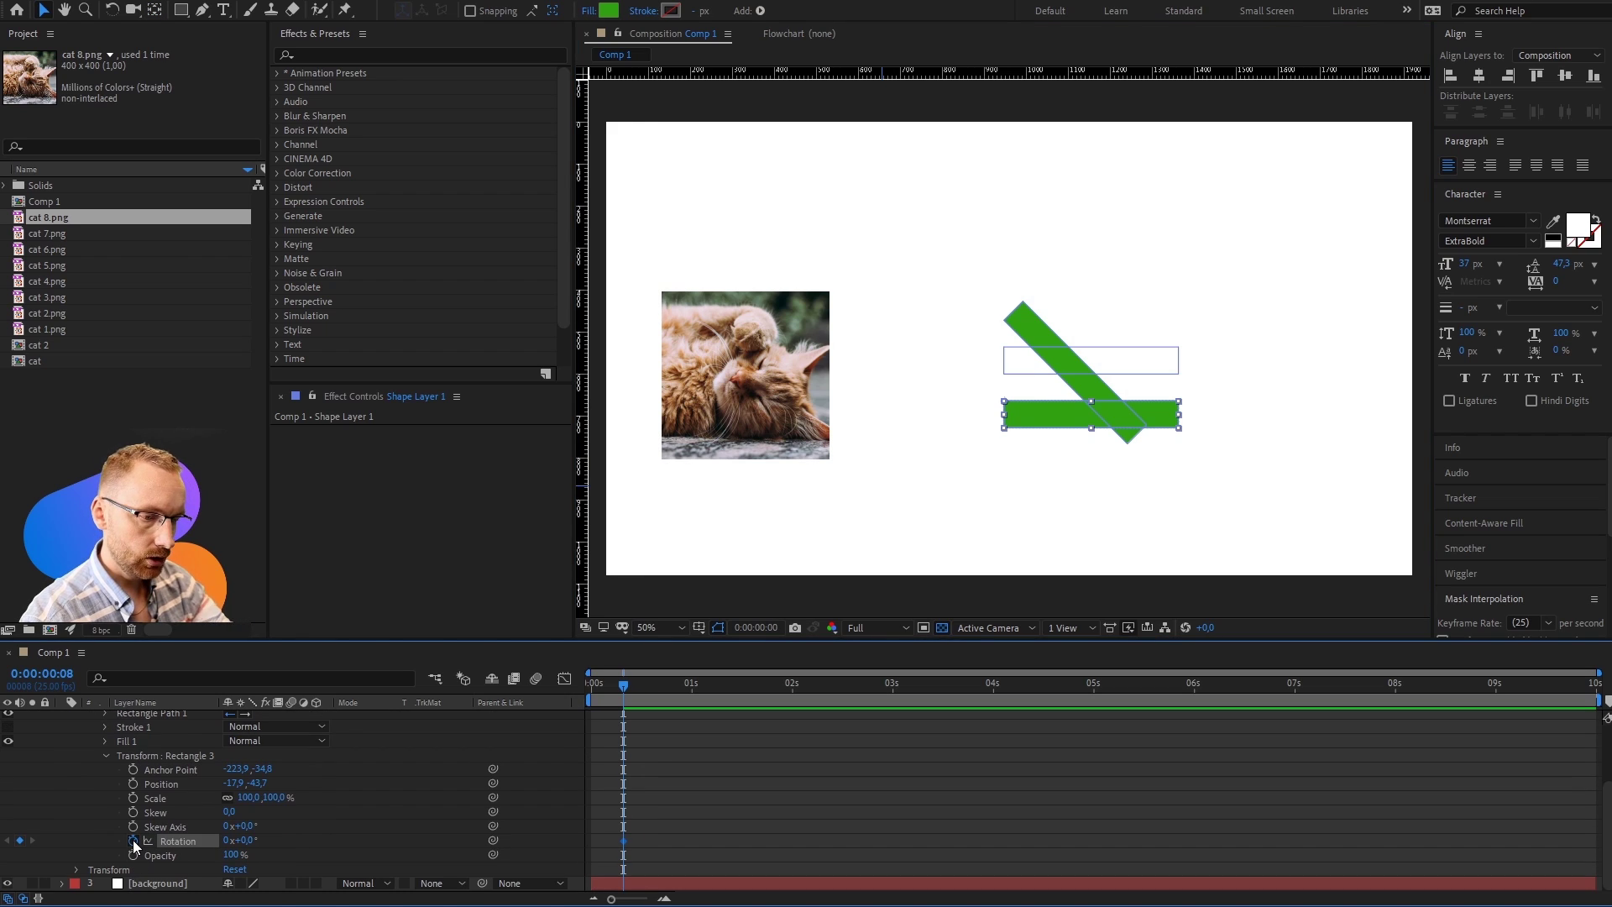
Step: Keyframe Rectangle 3's Rotation from 0° at frame 0 to -45° at frame 8, then preview
key(Home)
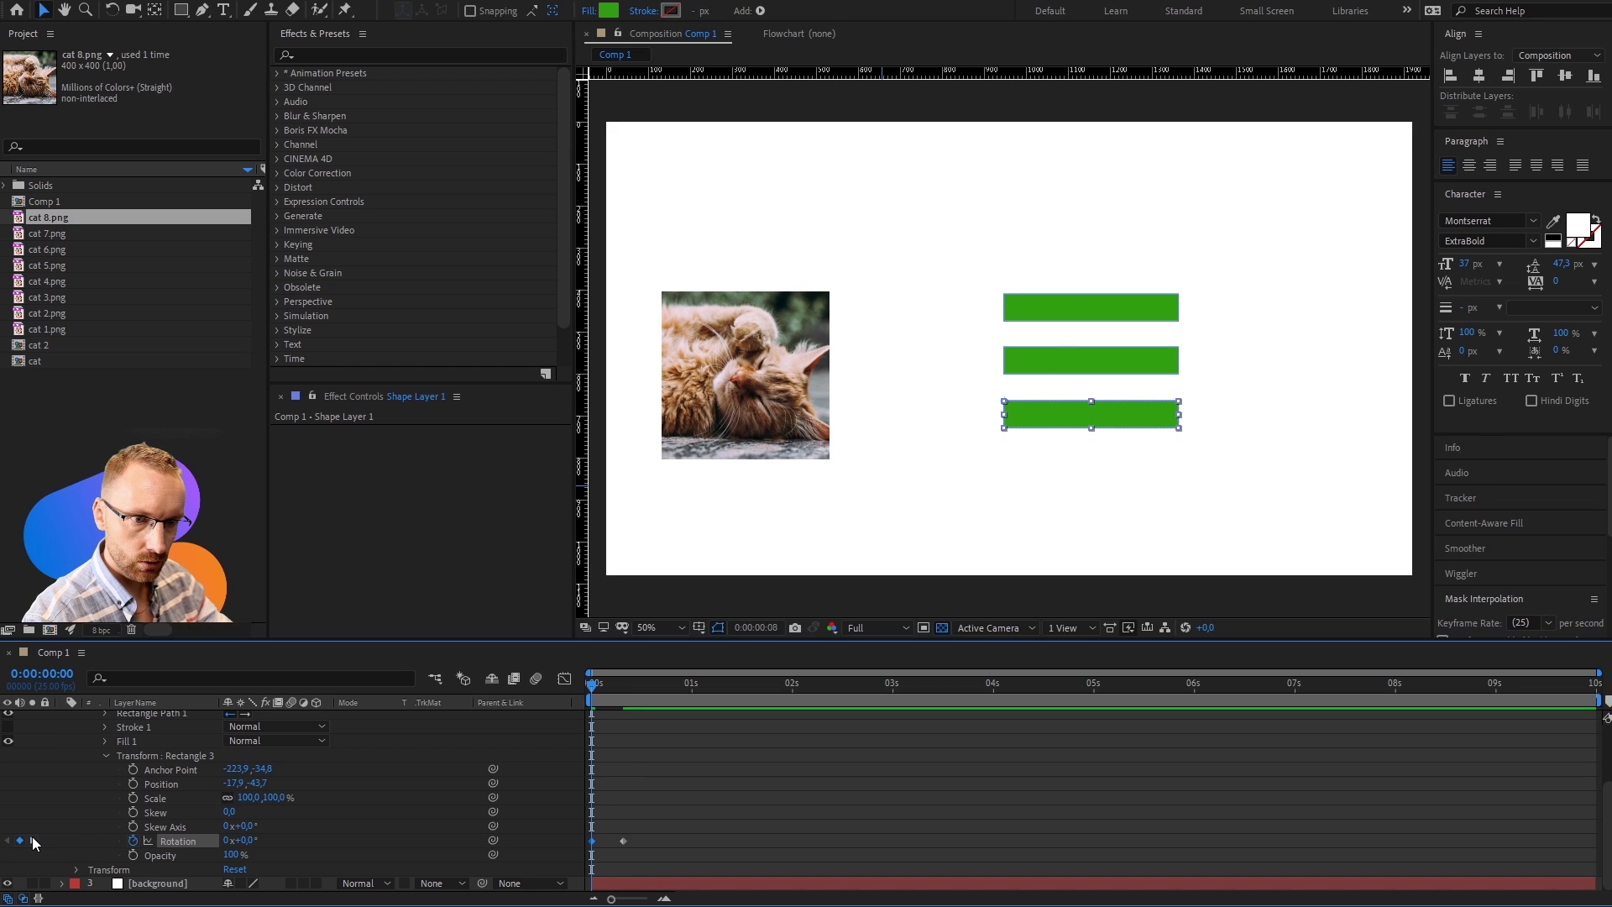
click(33, 841)
click(247, 840)
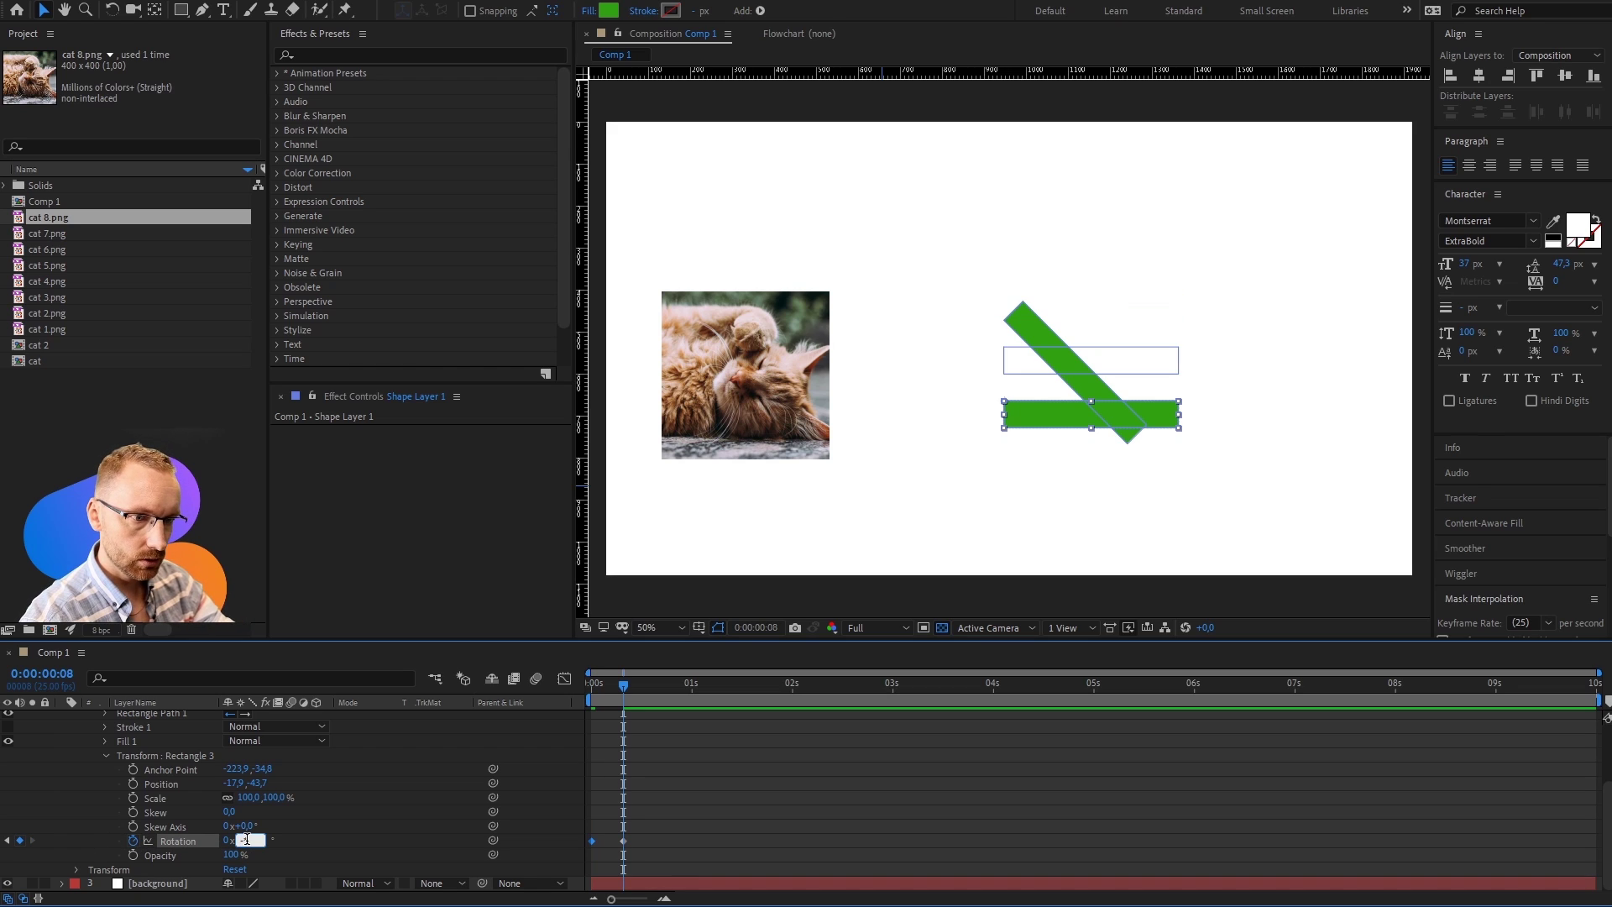
text(-45)
key(Return)
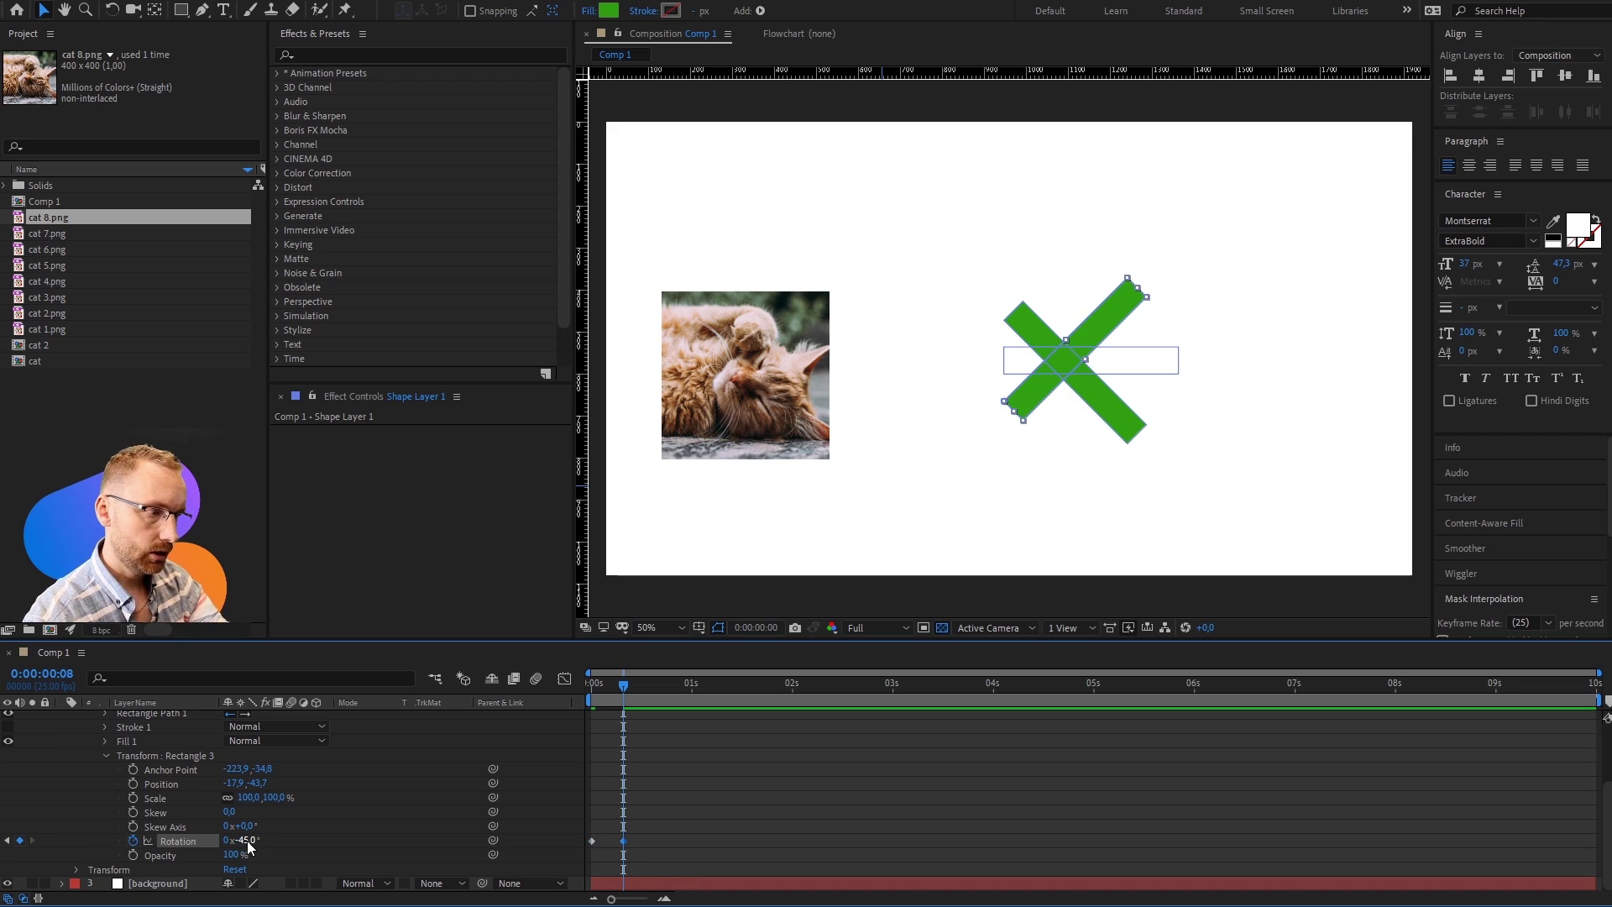
key(Home)
key(space)
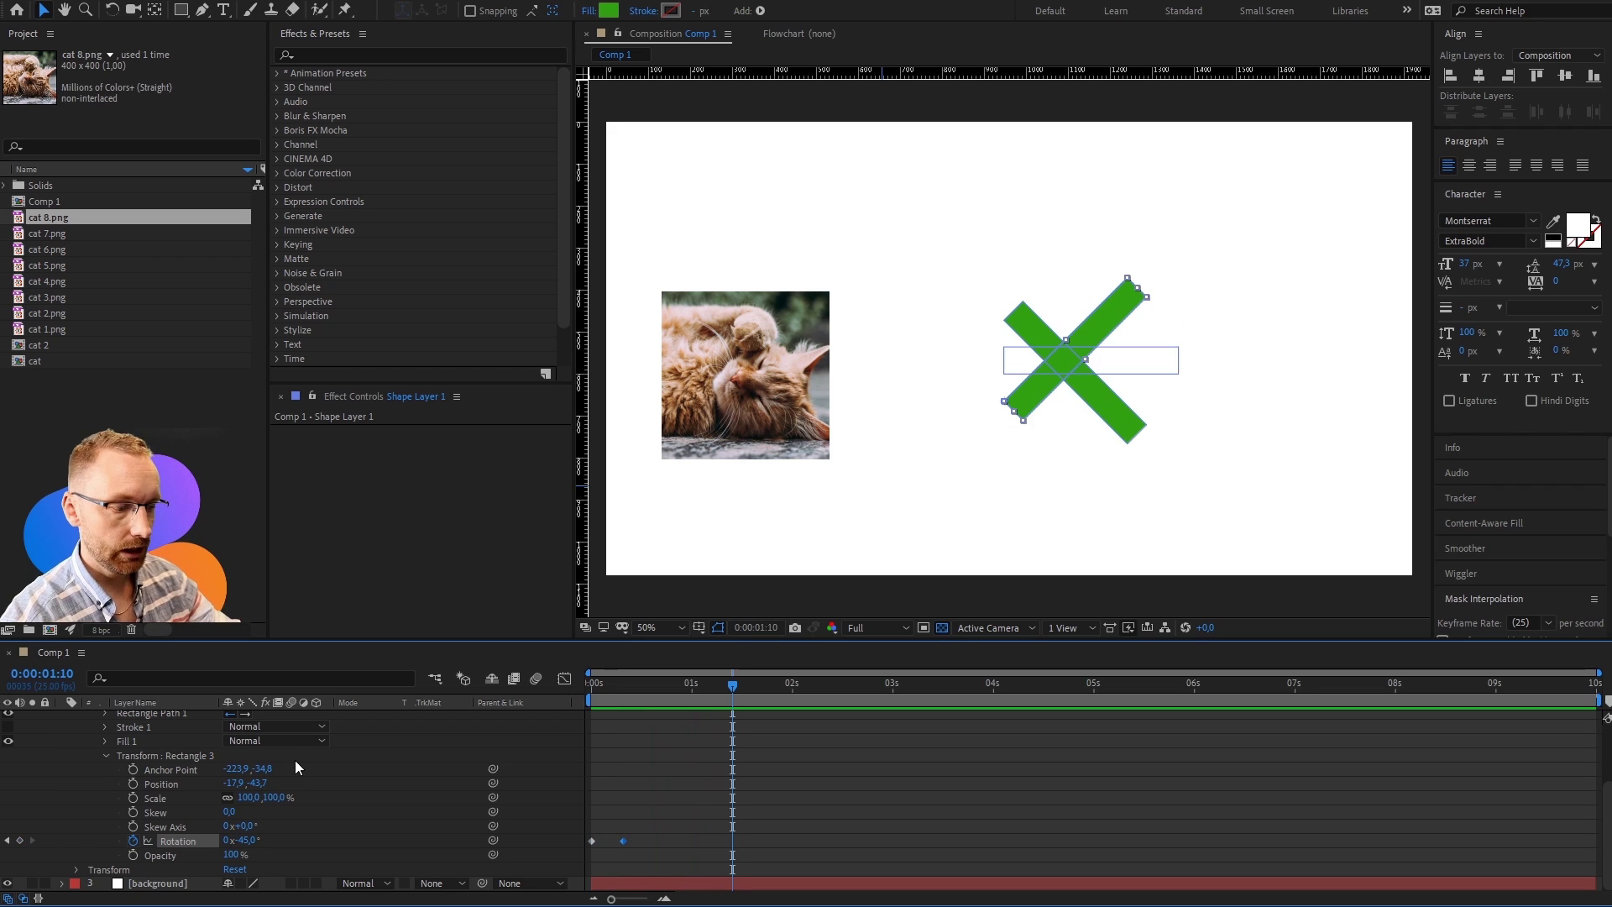
key(space)
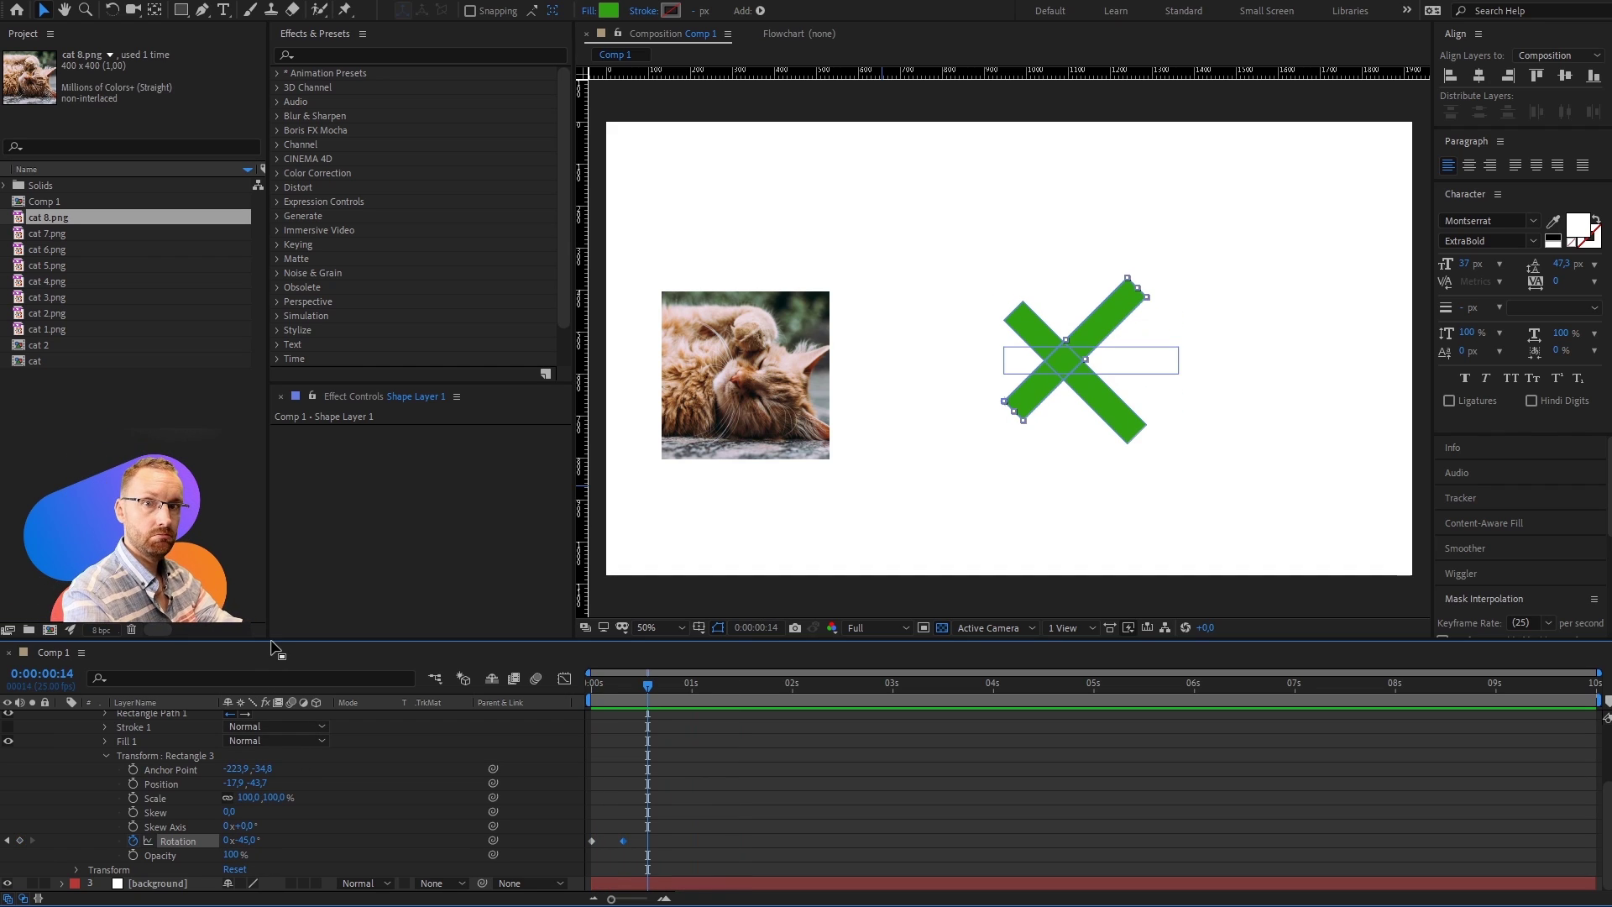
Step: Apply Easy Ease to both Rectangle 3 rotation keyframes and preview the result
drag(652, 827, 516, 858)
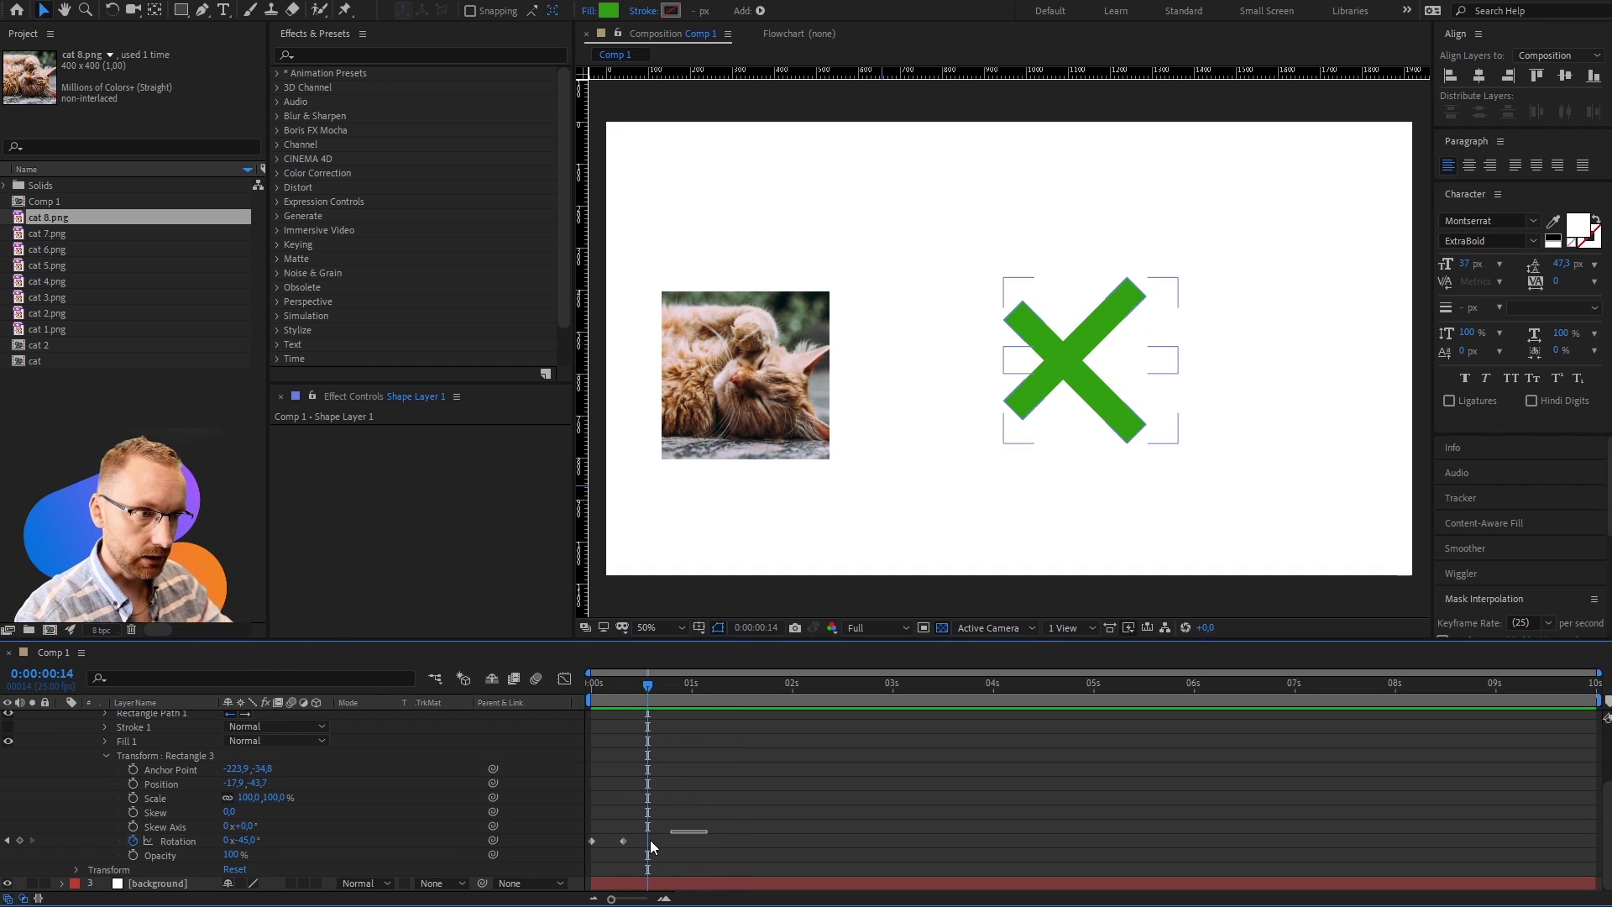
key(space)
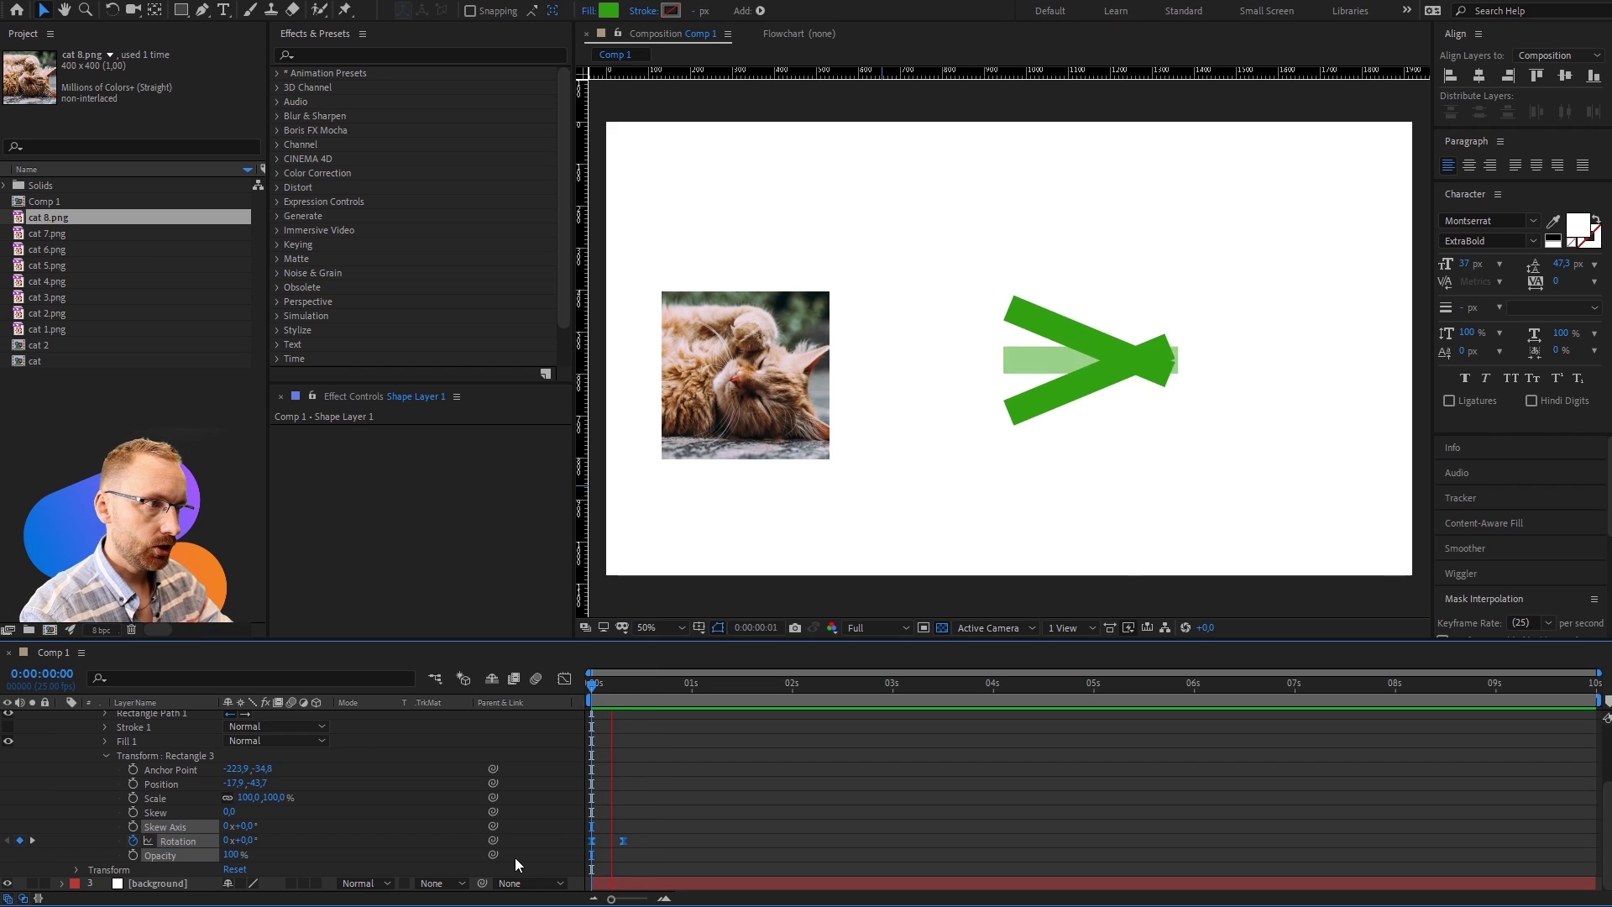
key(space)
Step: Inspect the X at the end frame and nudge Rectangle 3's bar to centre the crossing
click(109, 758)
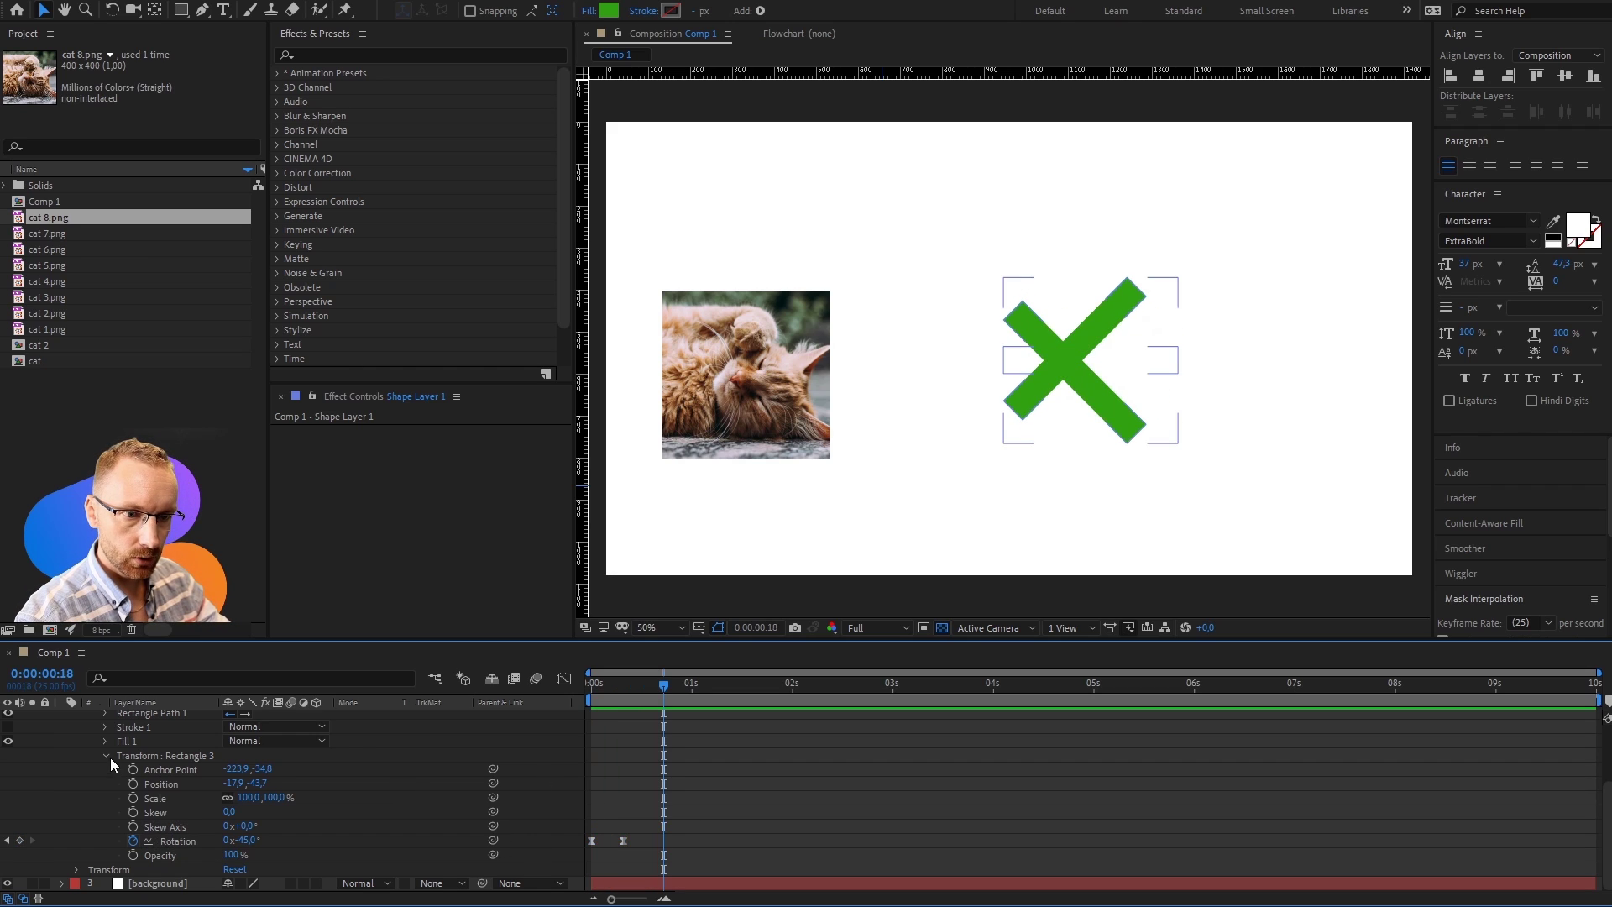
scroll(109, 763, up, 2)
click(94, 739)
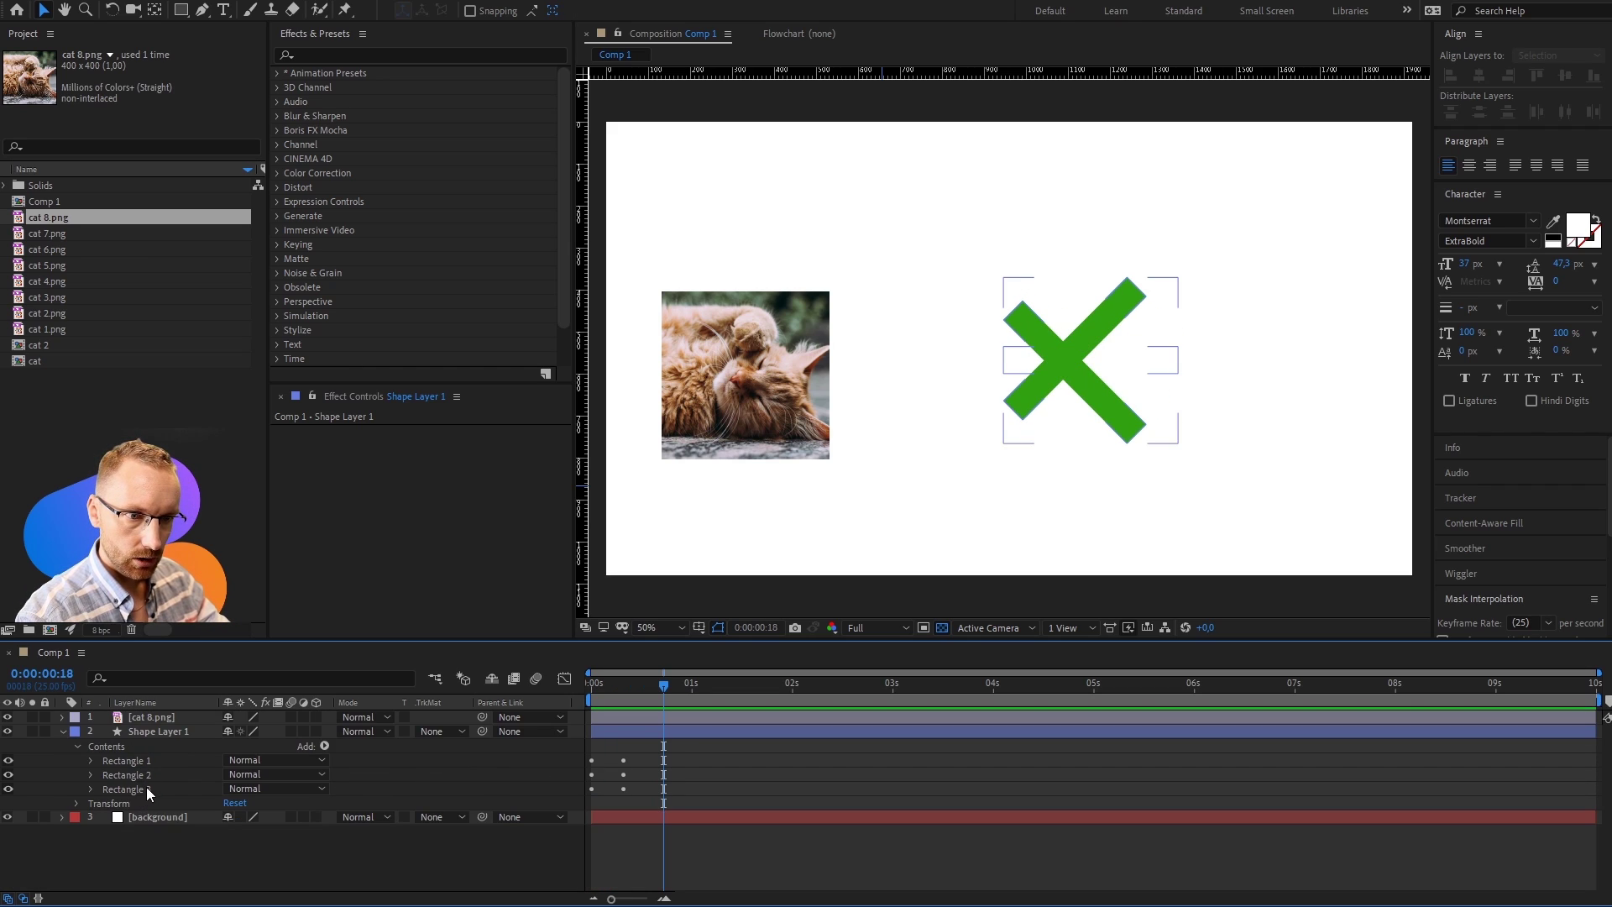
click(139, 788)
click(657, 690)
drag(657, 691, 663, 698)
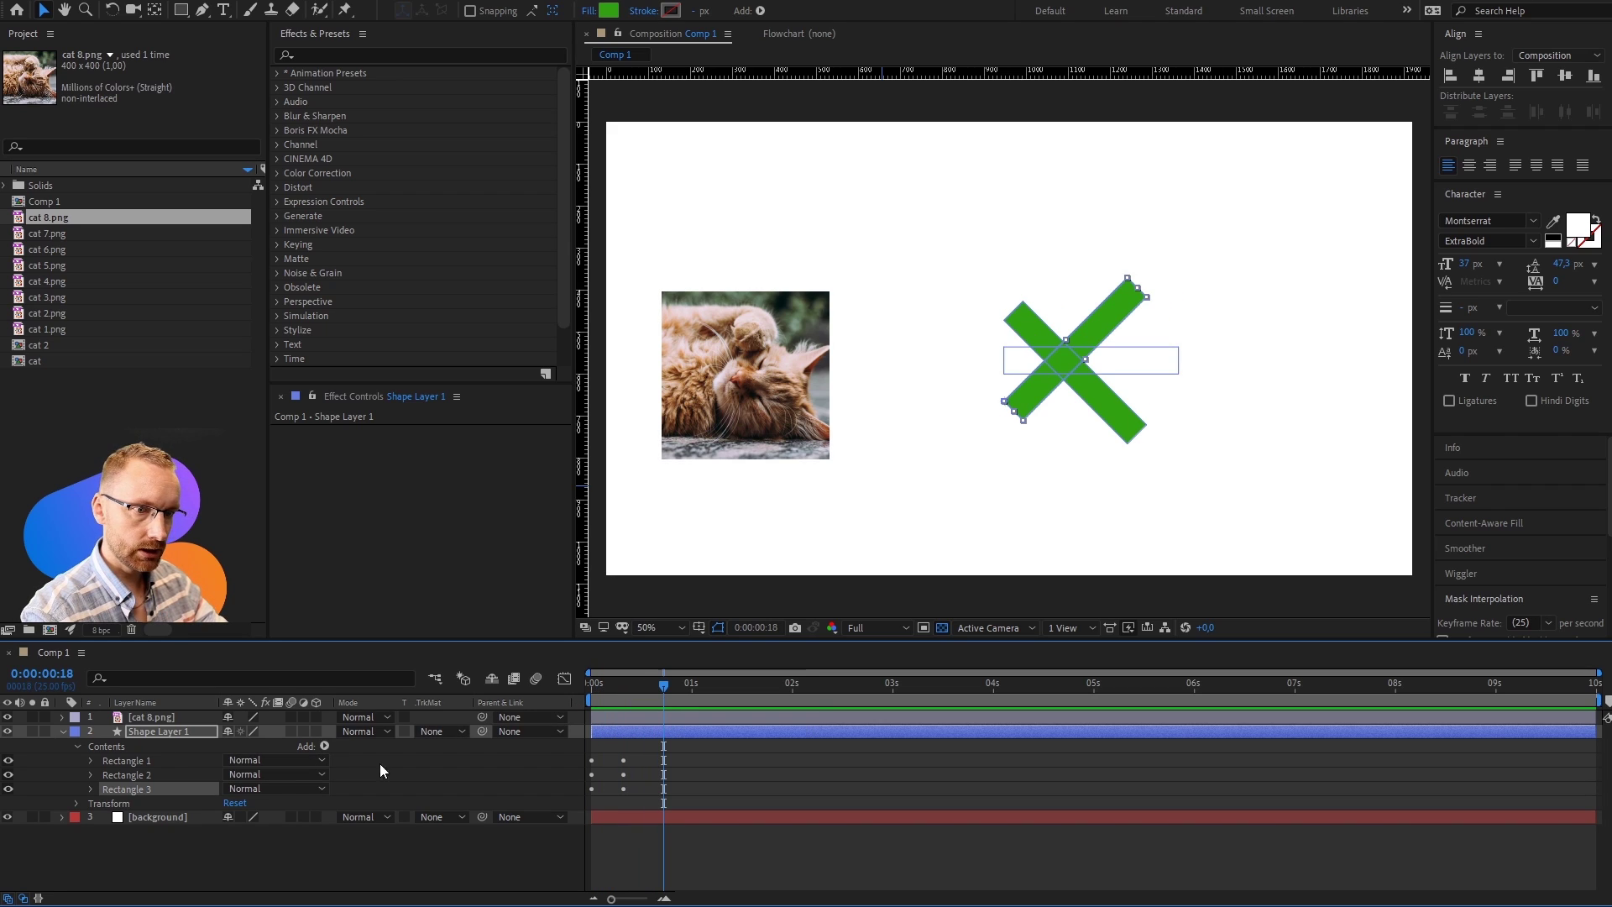
key(ctrl+z)
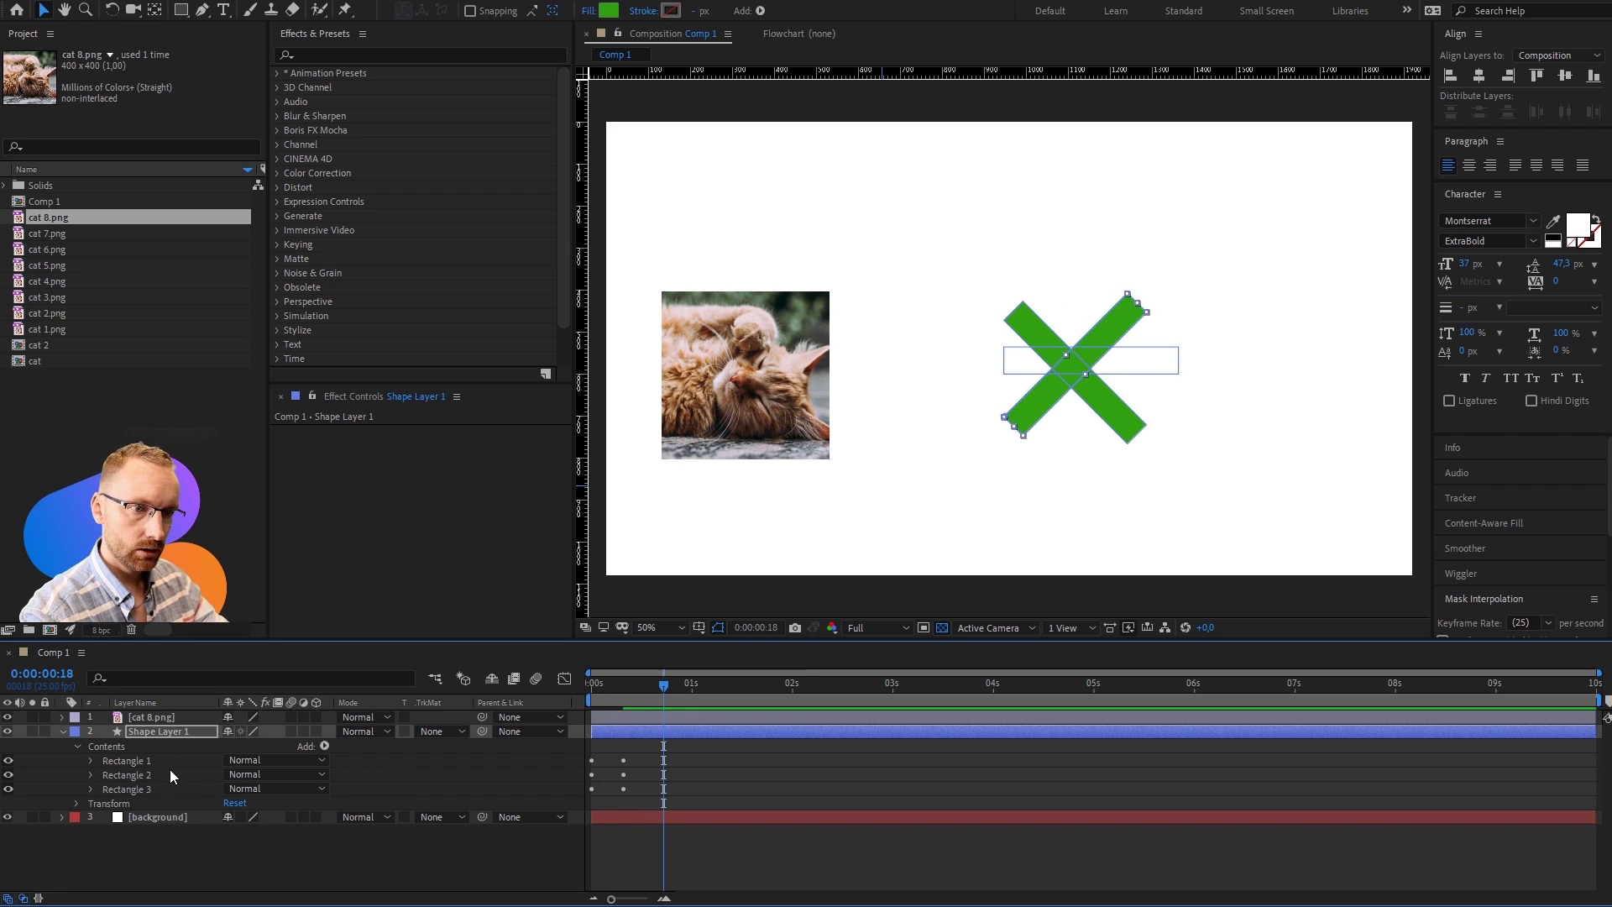
key(ctrl+z)
key(ctrl+z)
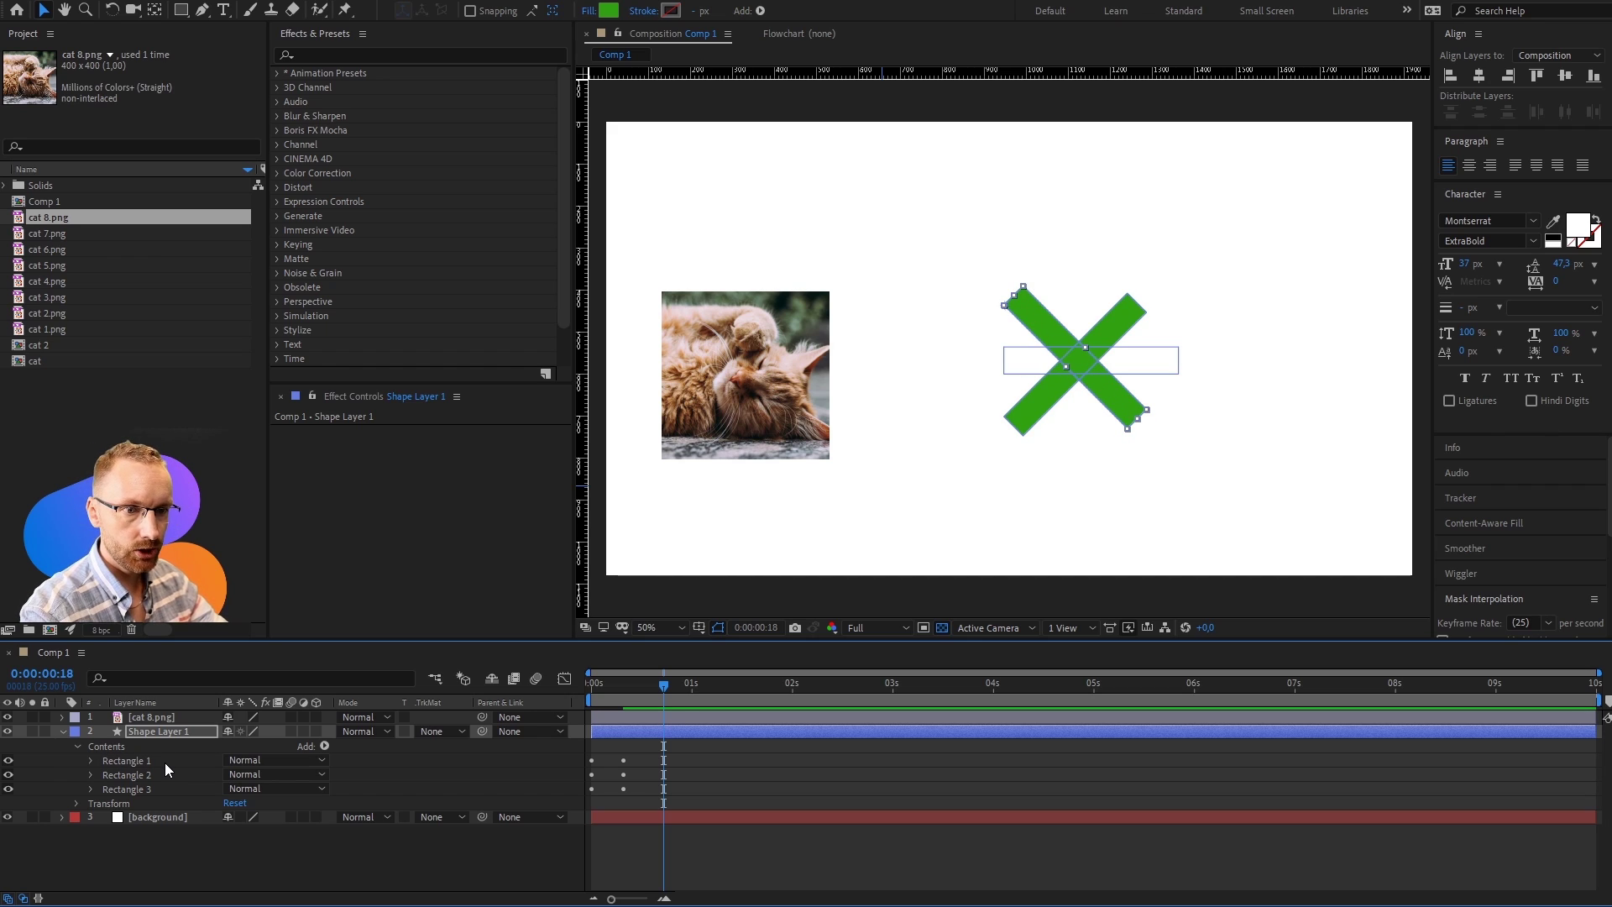
Step: Balance Rectangle 1 and Rectangle 3 so the X crosses evenly, preview, and collapse Shape Layer 1
click(164, 762)
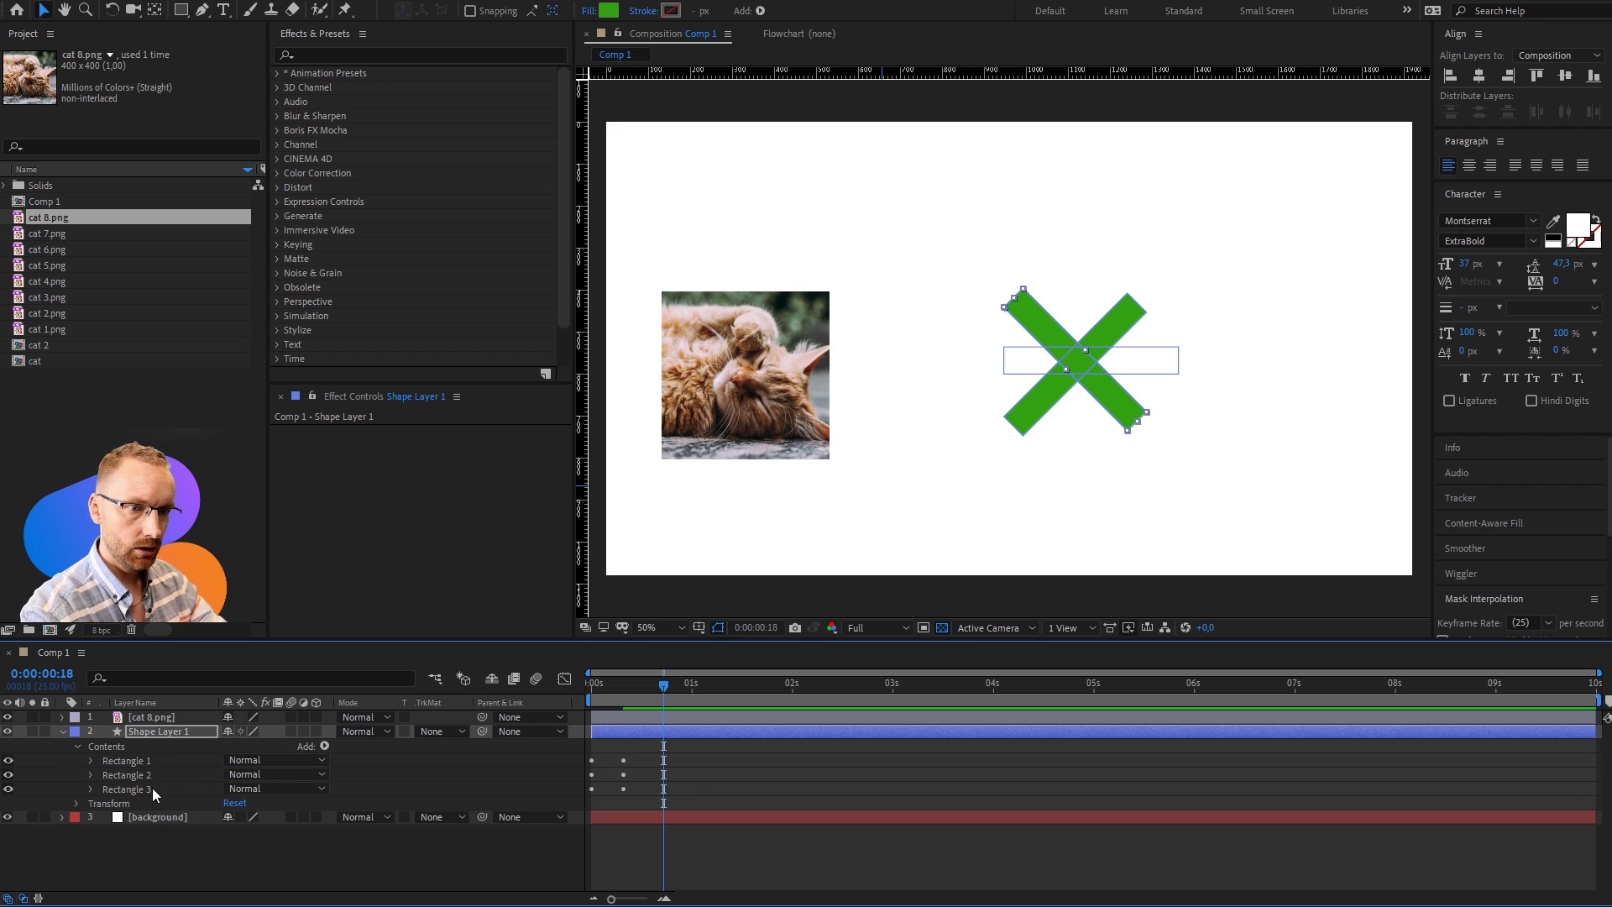
click(154, 791)
key(ctrl+z)
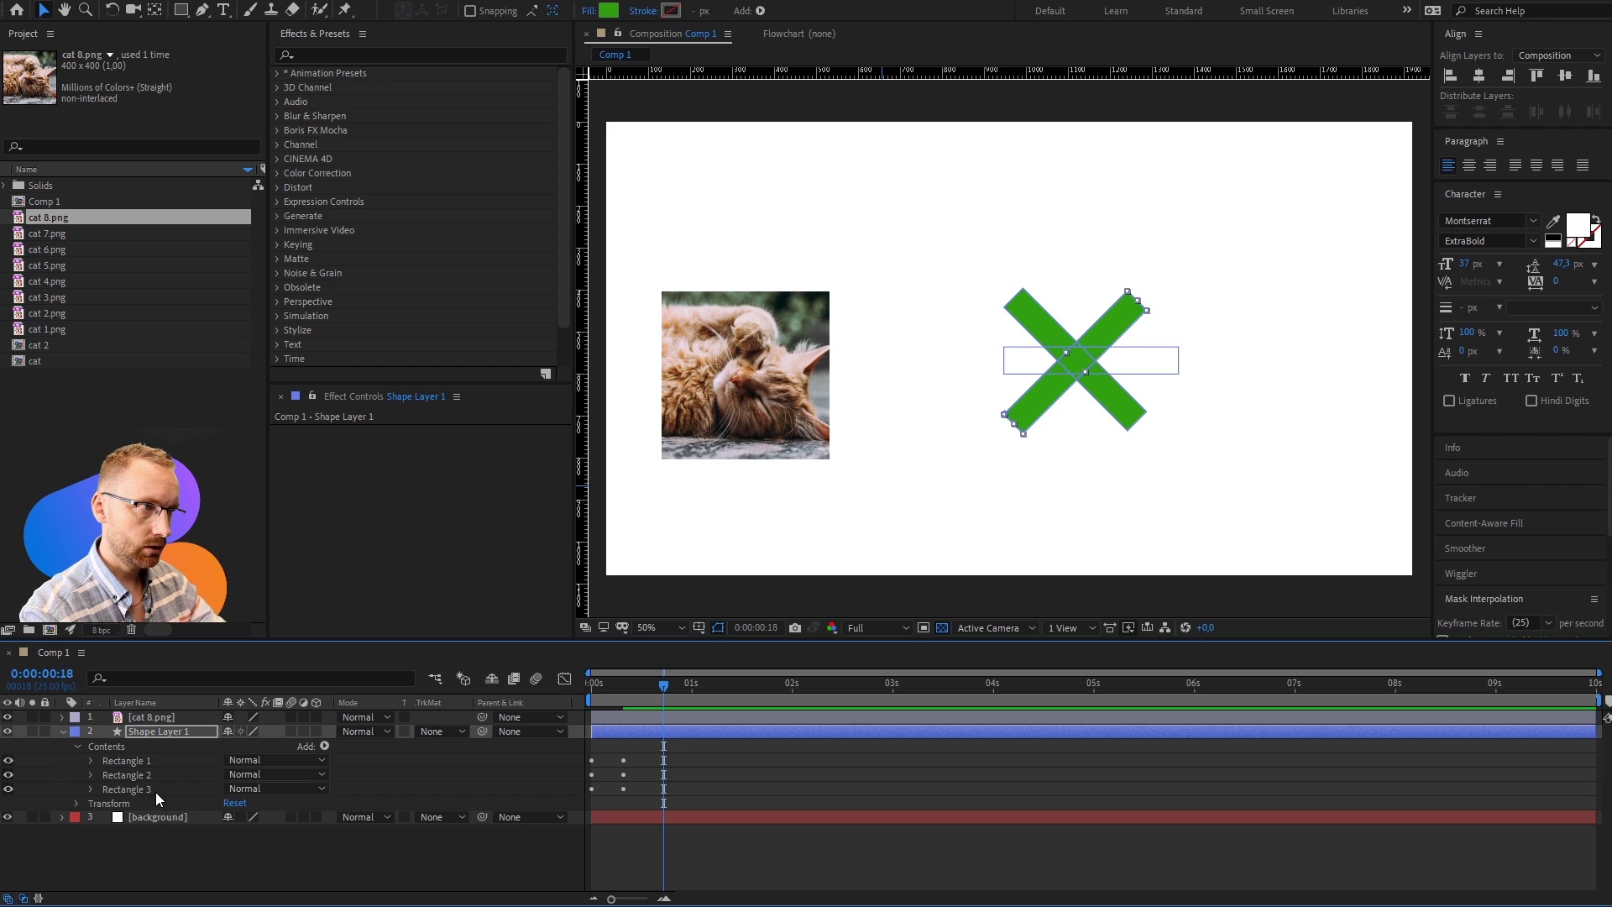
click(166, 765)
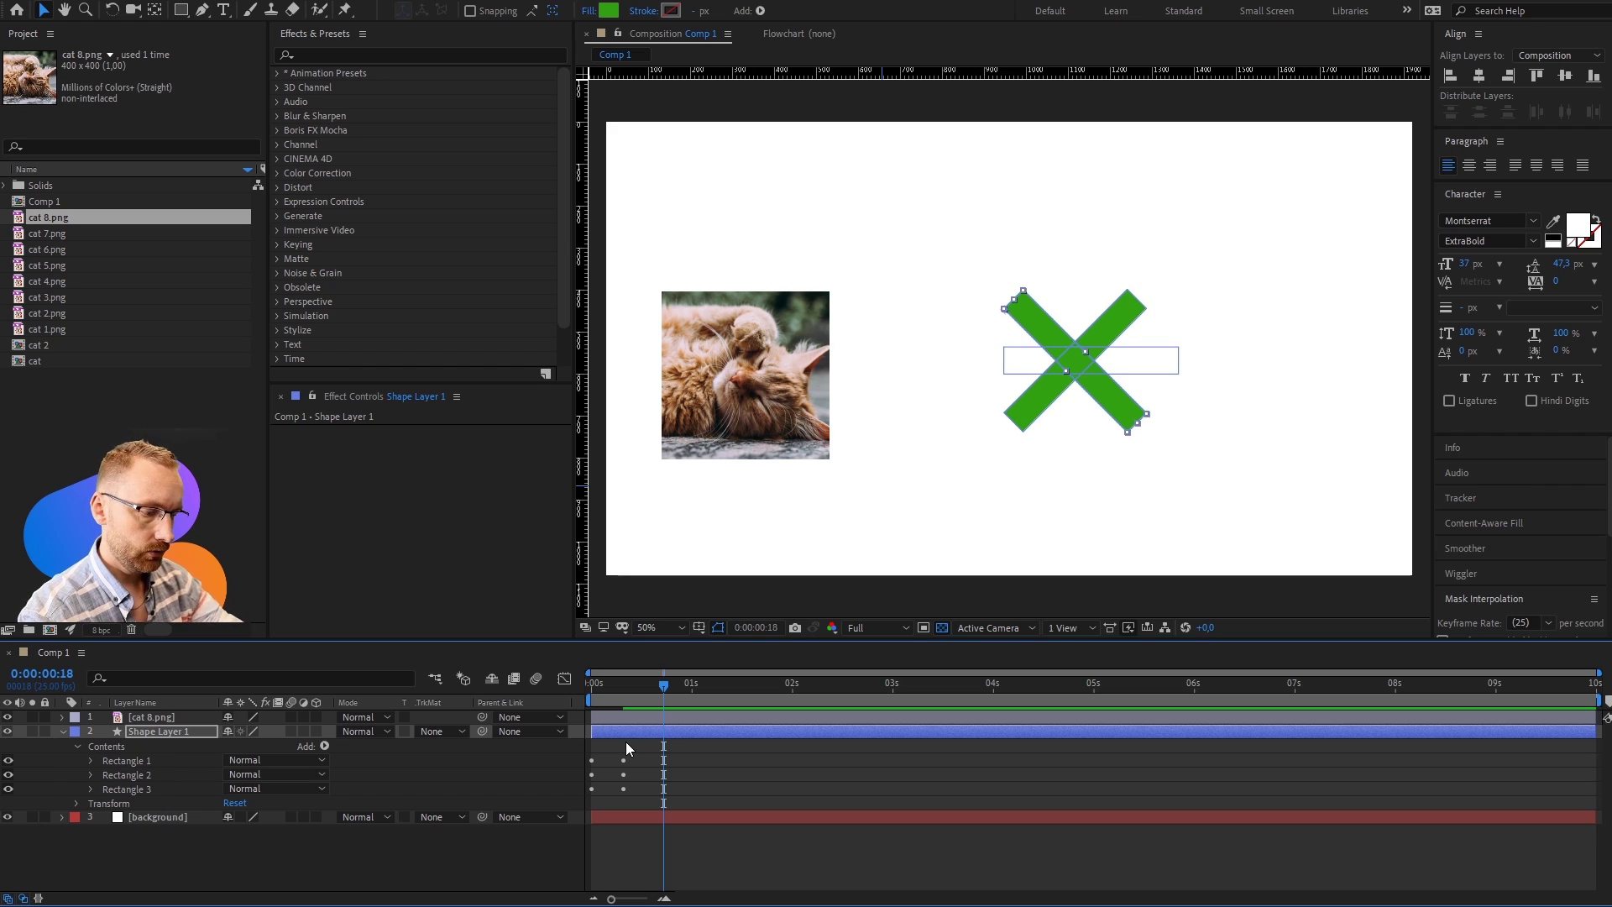
key(space)
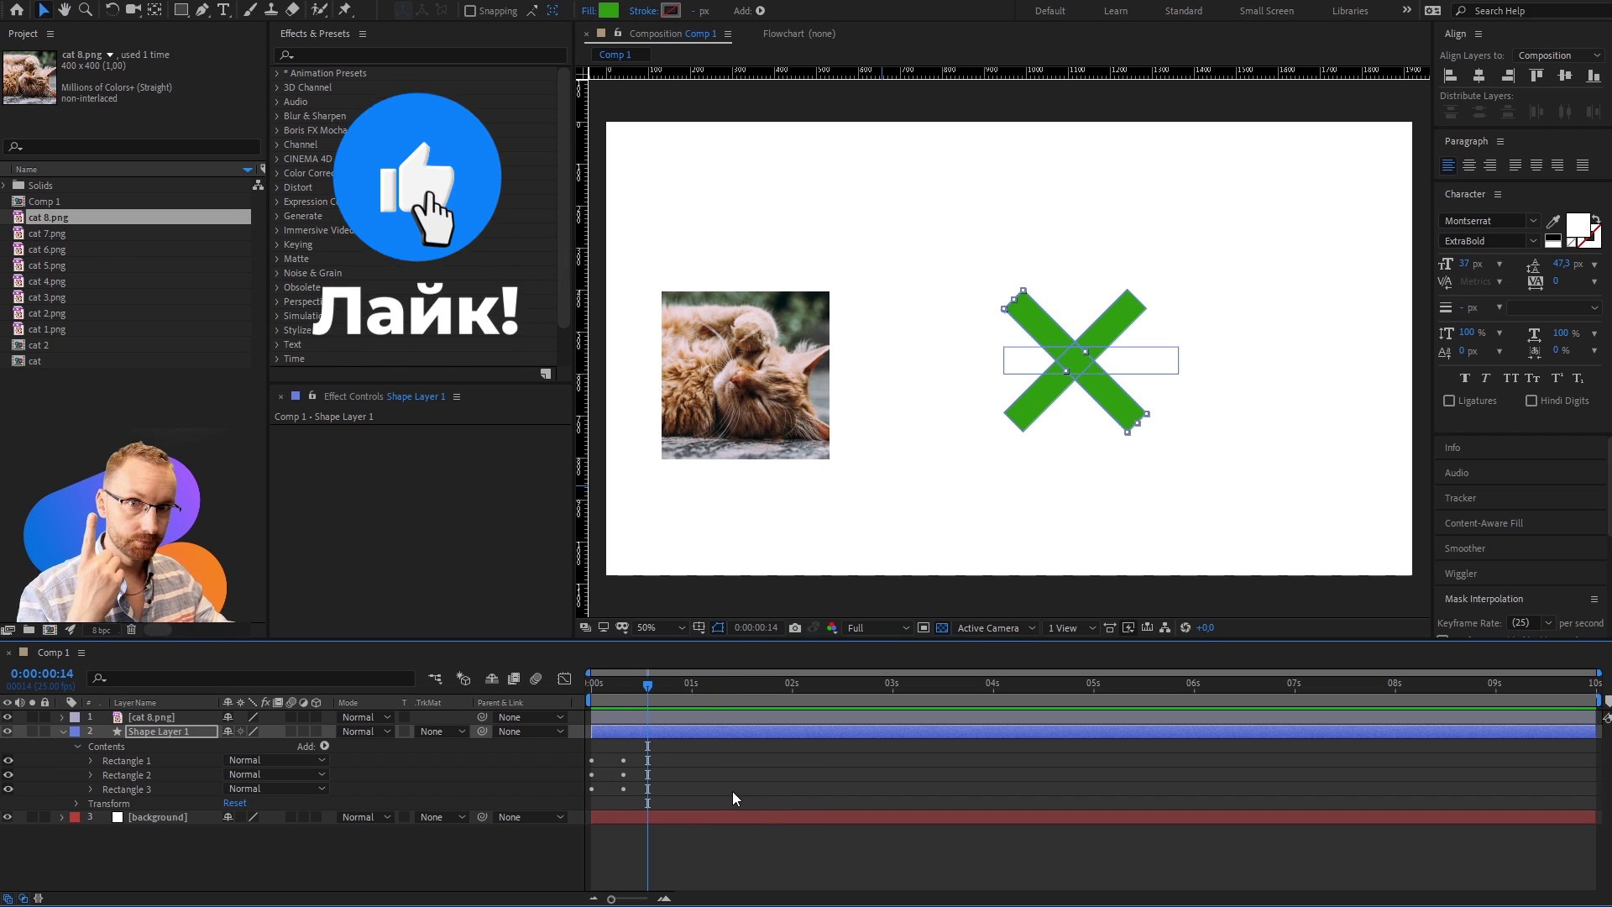
click(63, 731)
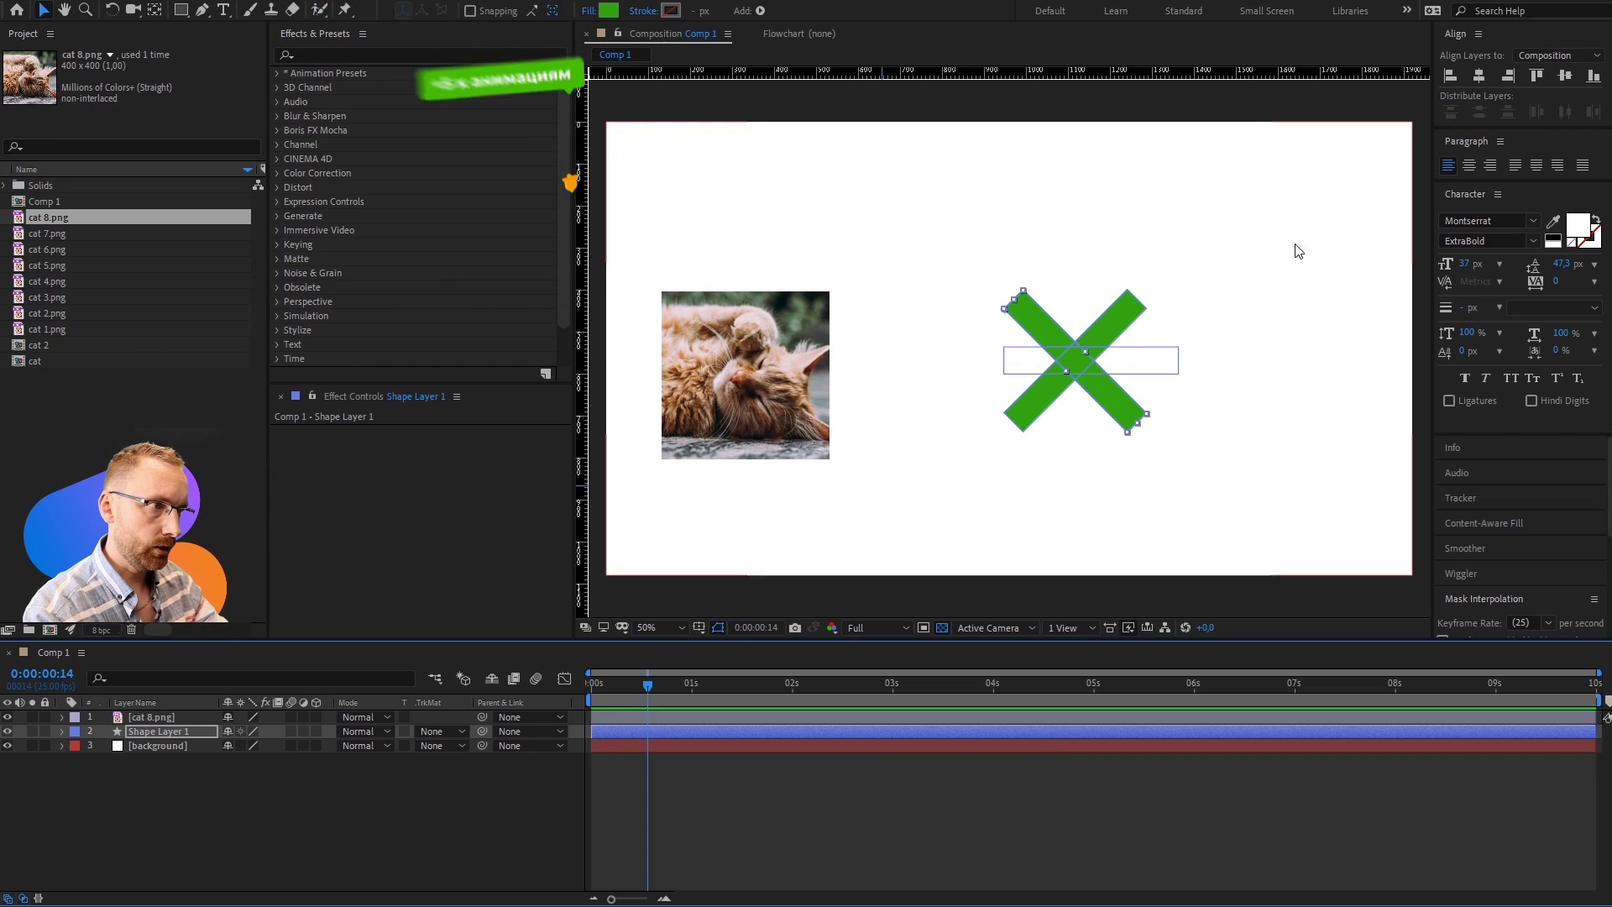
Step: Scale Shape Layer 1 to 35% and drag it into Comp 1's top-right corner
key(s)
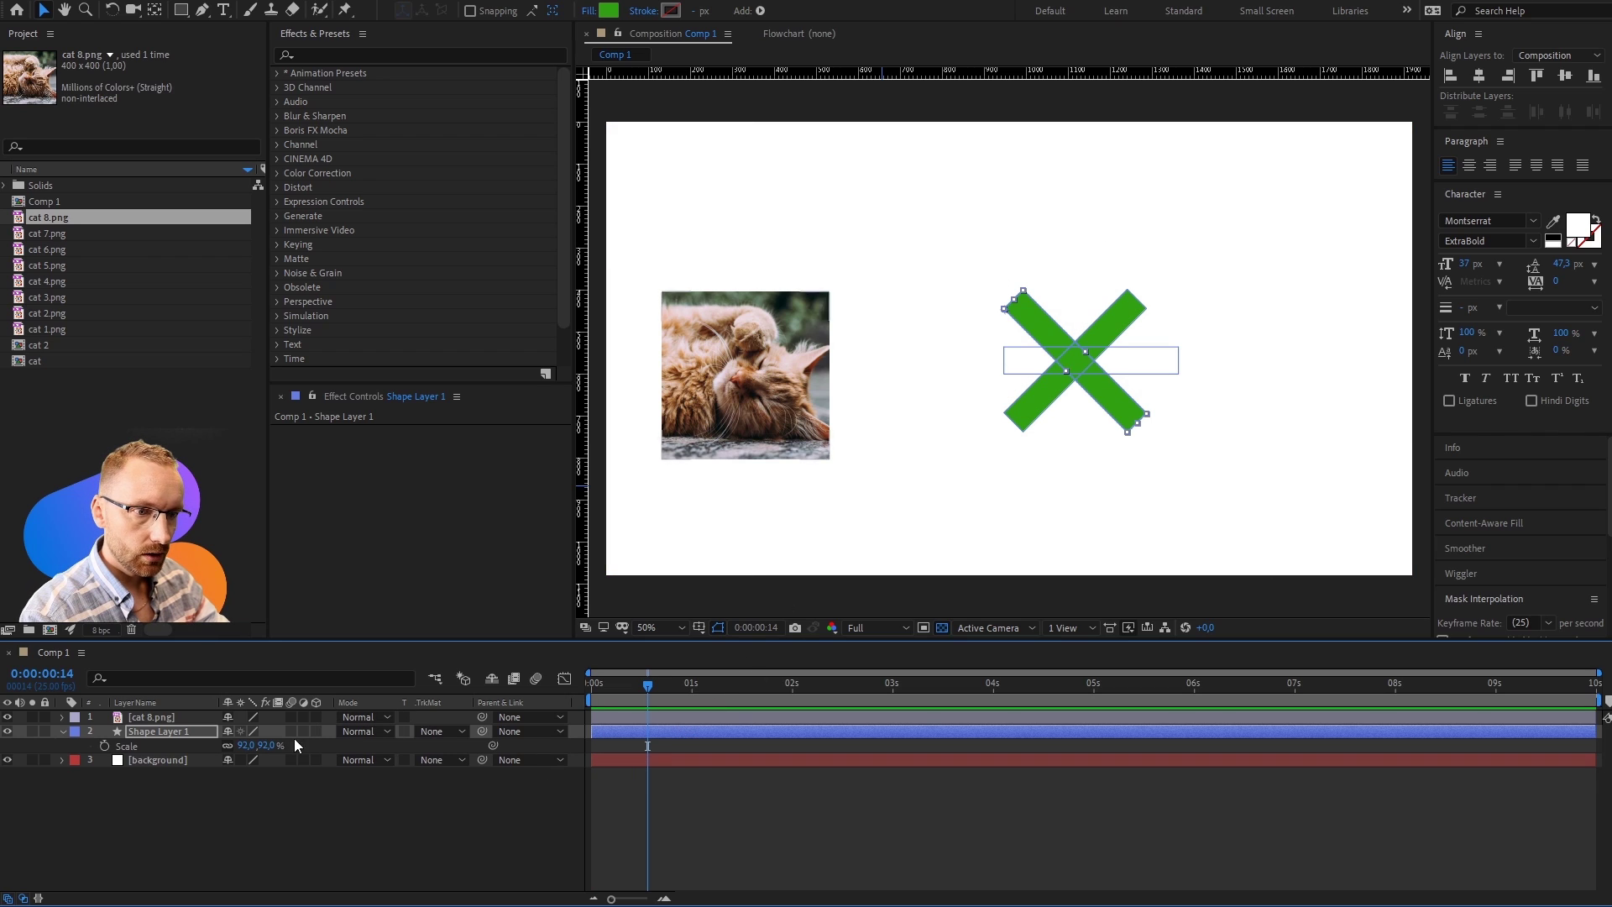
drag(250, 745, 202, 746)
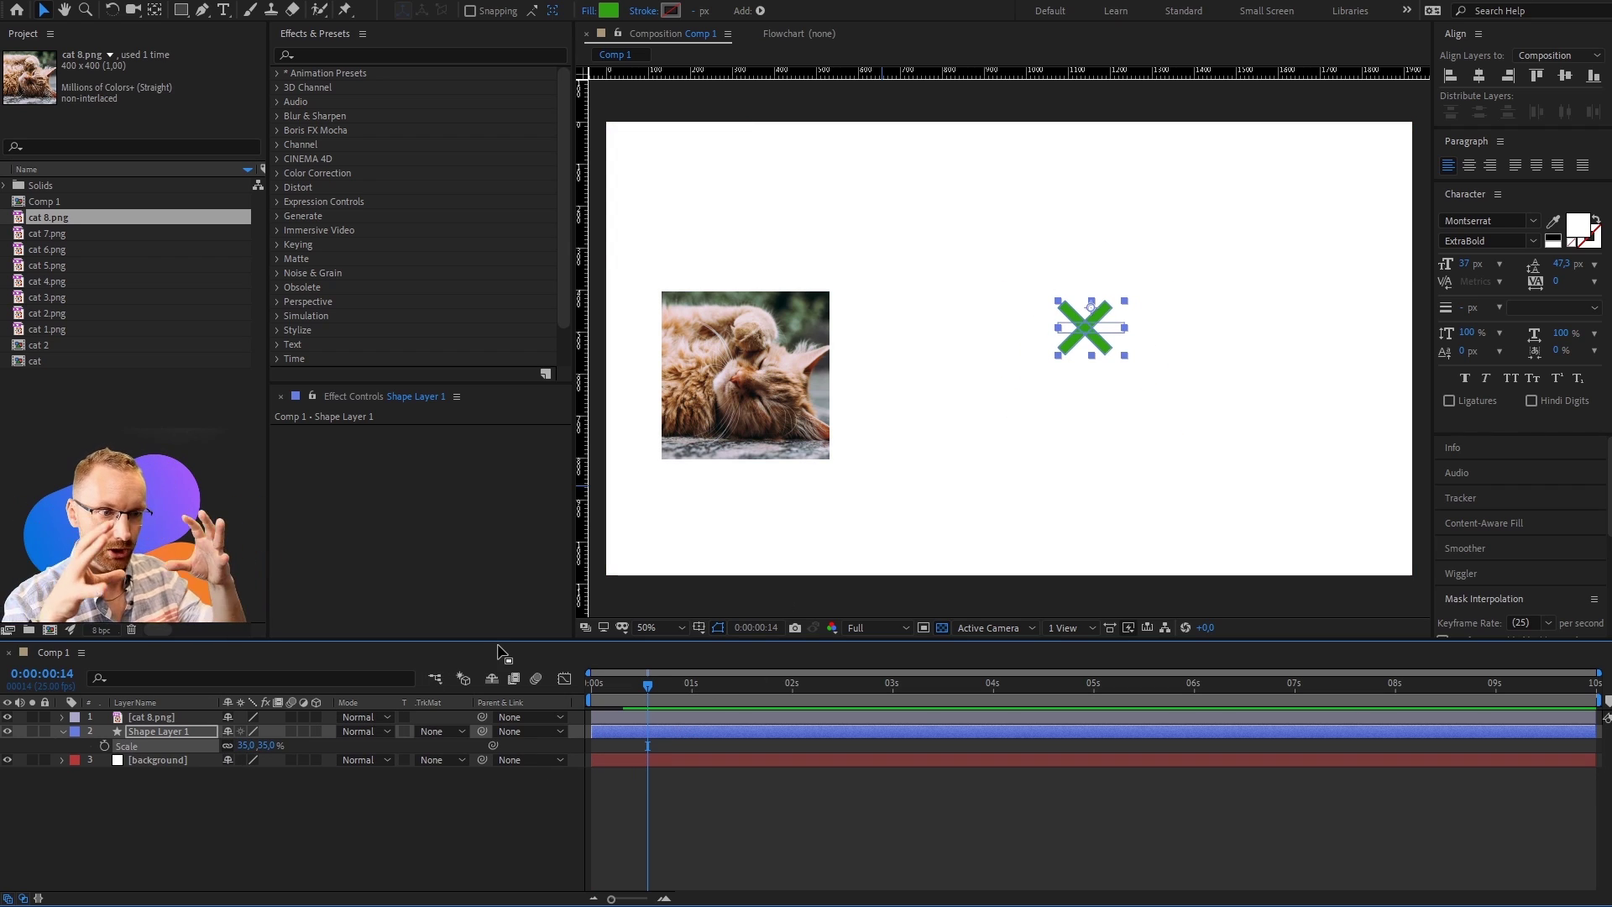
drag(1099, 325, 1365, 176)
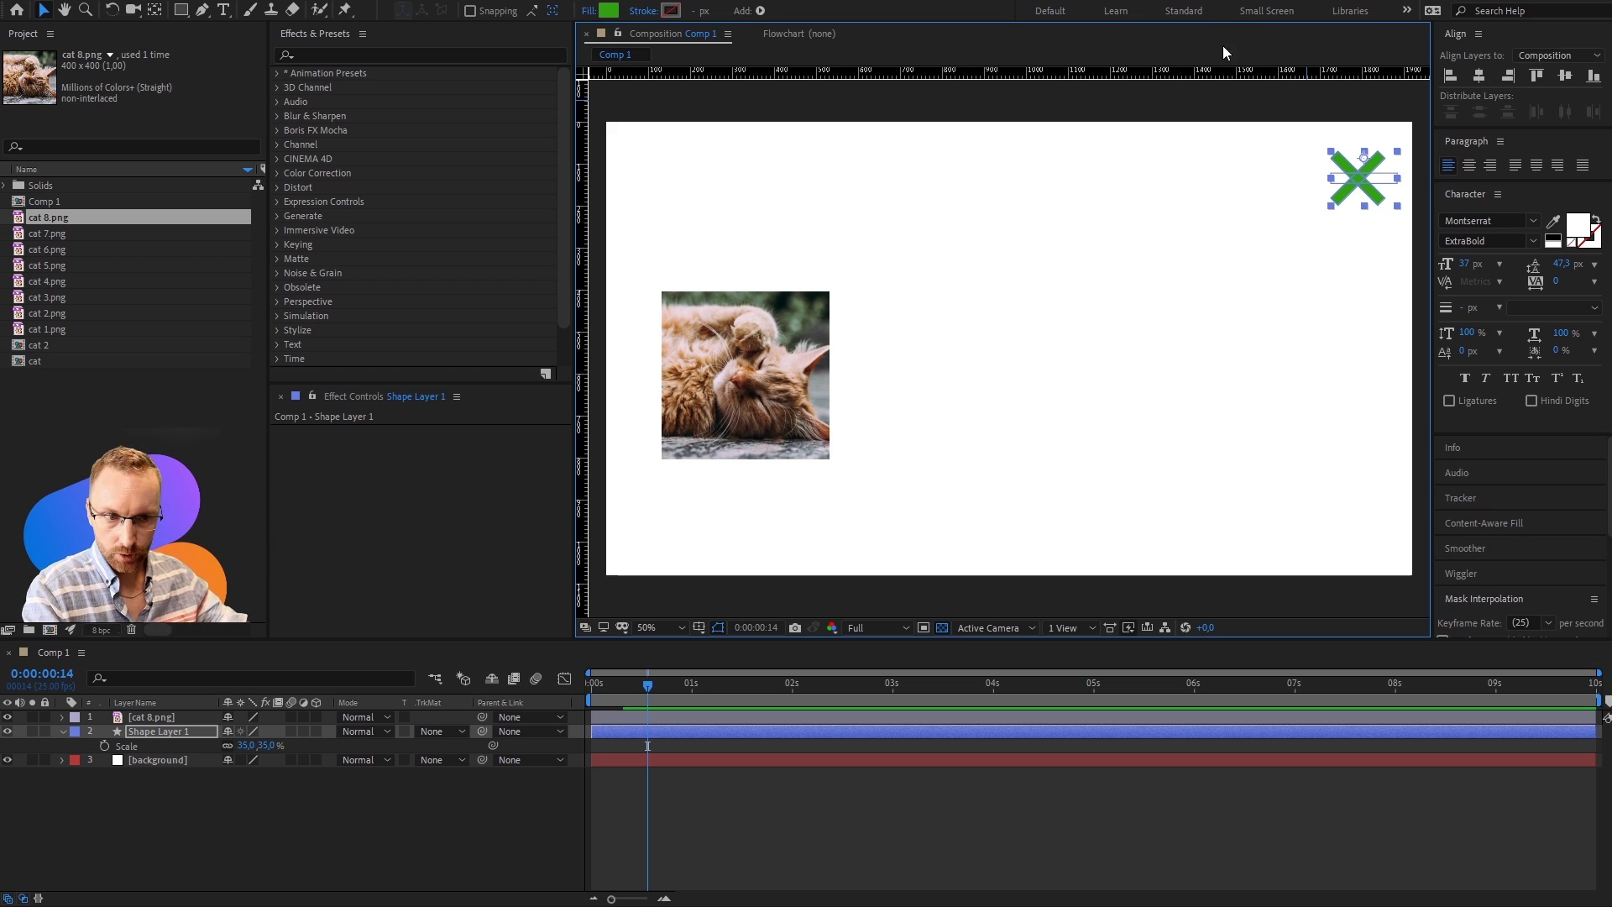
click(1394, 180)
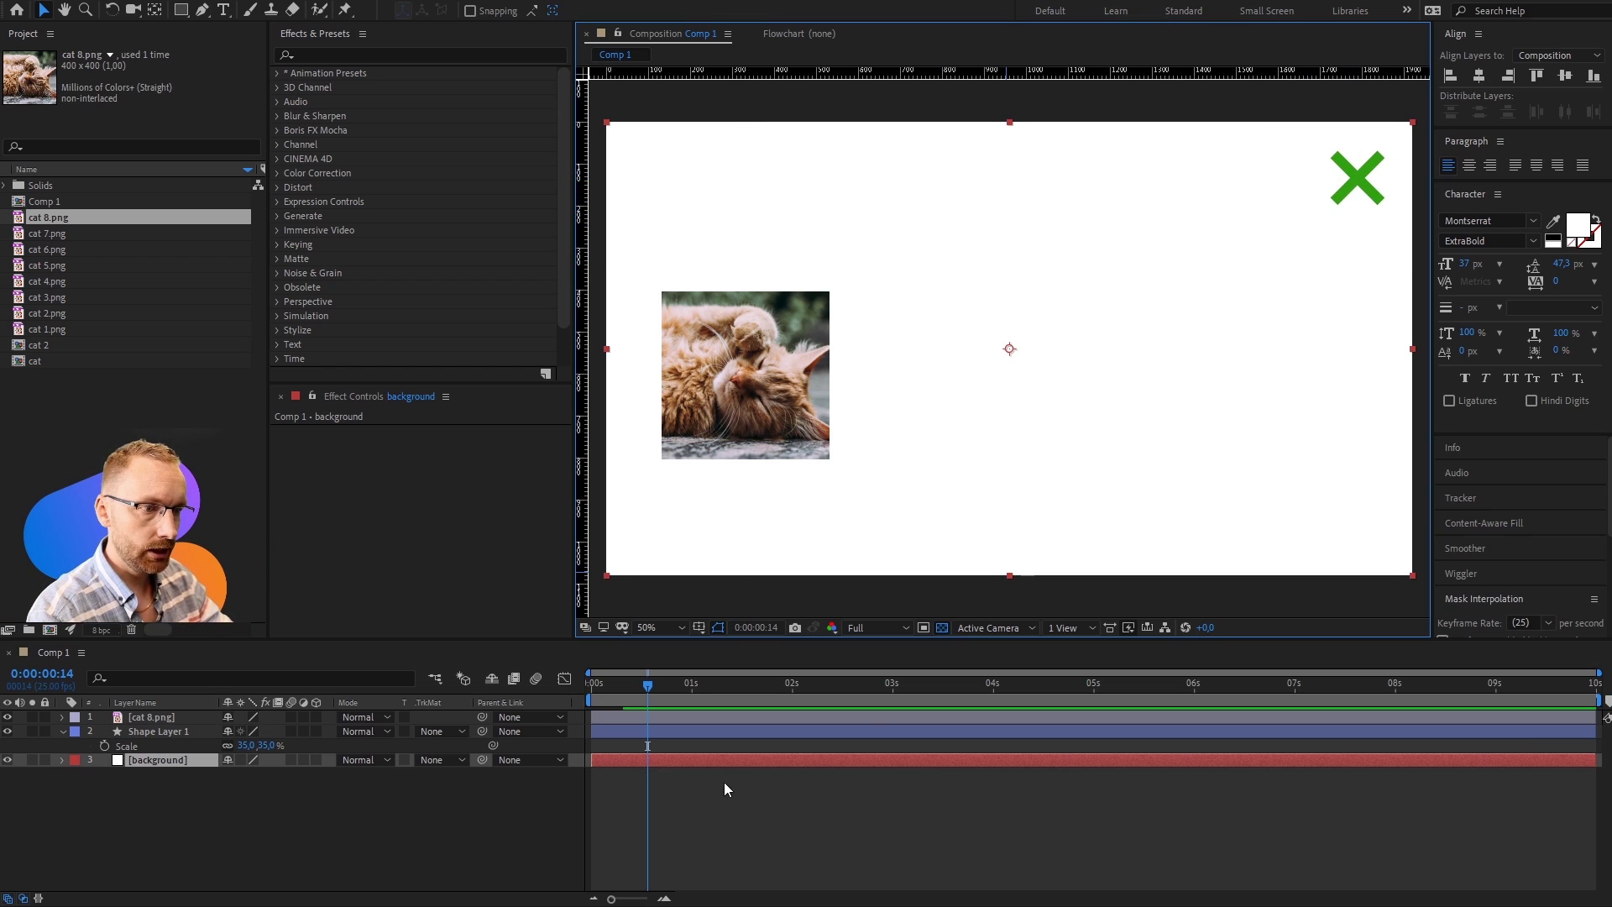
click(732, 731)
mouse_move(1364, 172)
mouse_down()
mouse_move(714, 260)
mouse_move(1120, 312)
mouse_up()
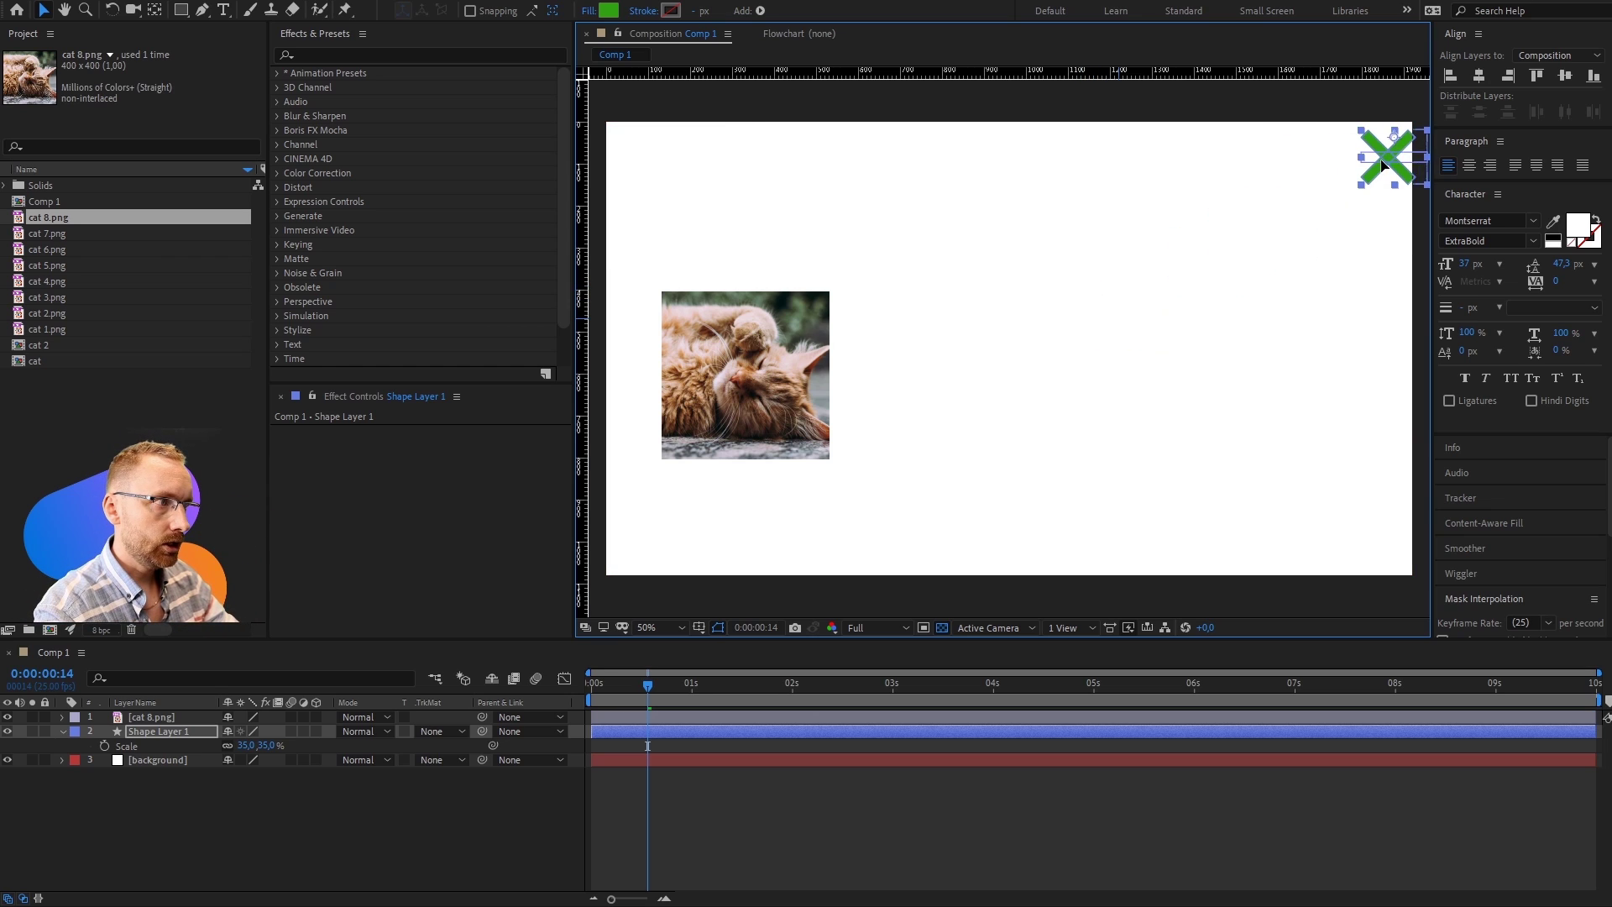
drag(1140, 308, 1381, 160)
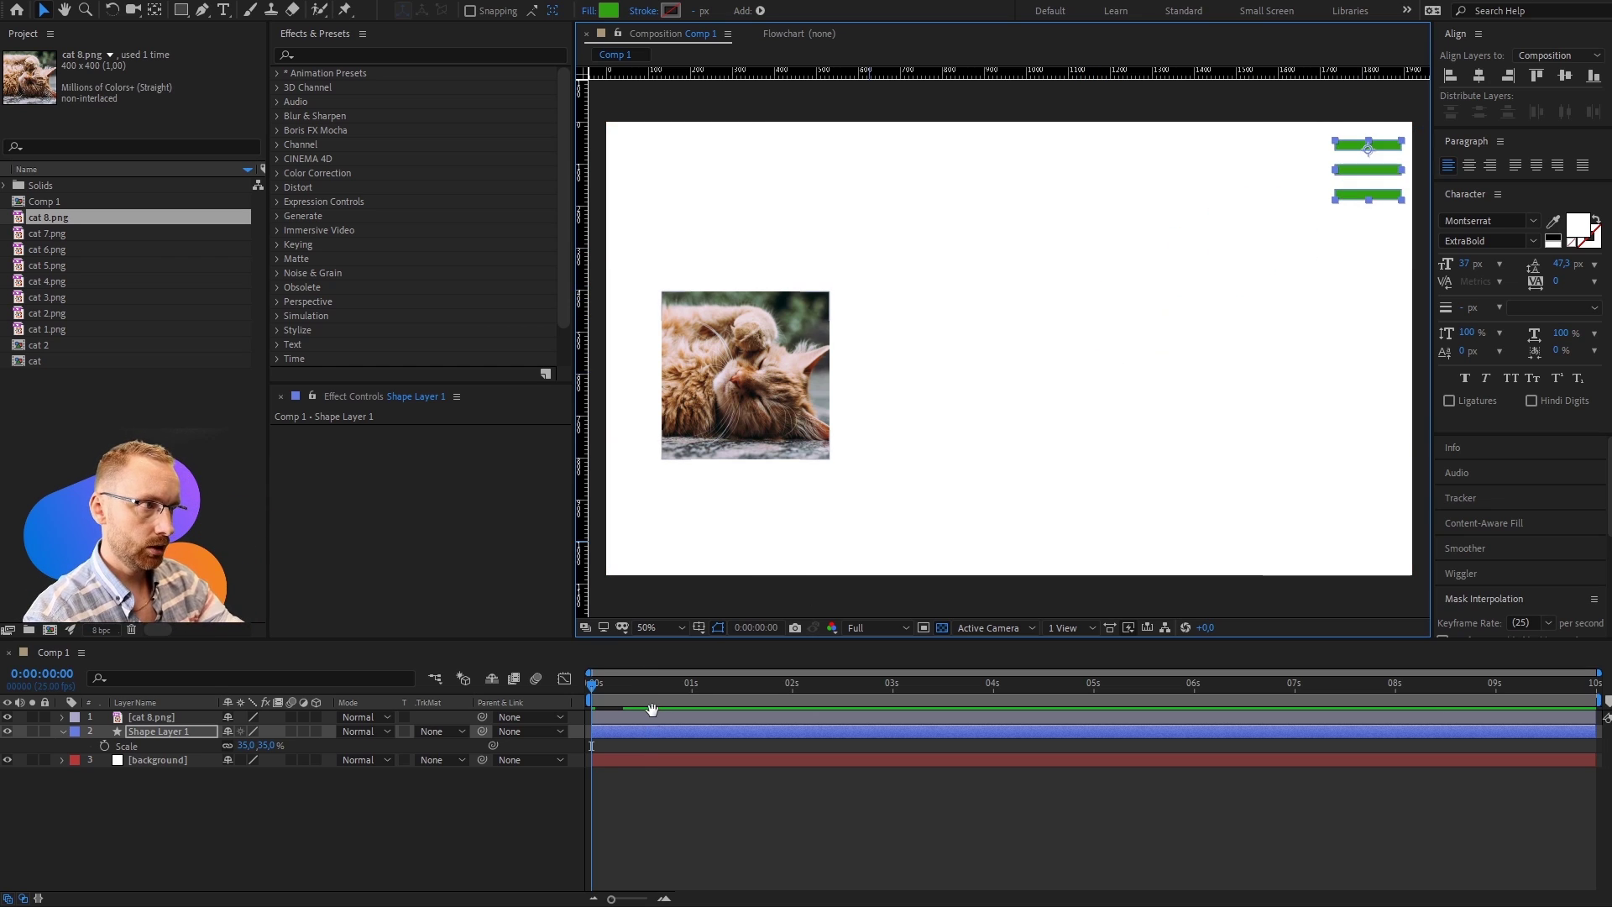
Step: Set the icon's Position X to 1814,2, shrink it to 18% scale, and nudge it into place
key(s)
key(p)
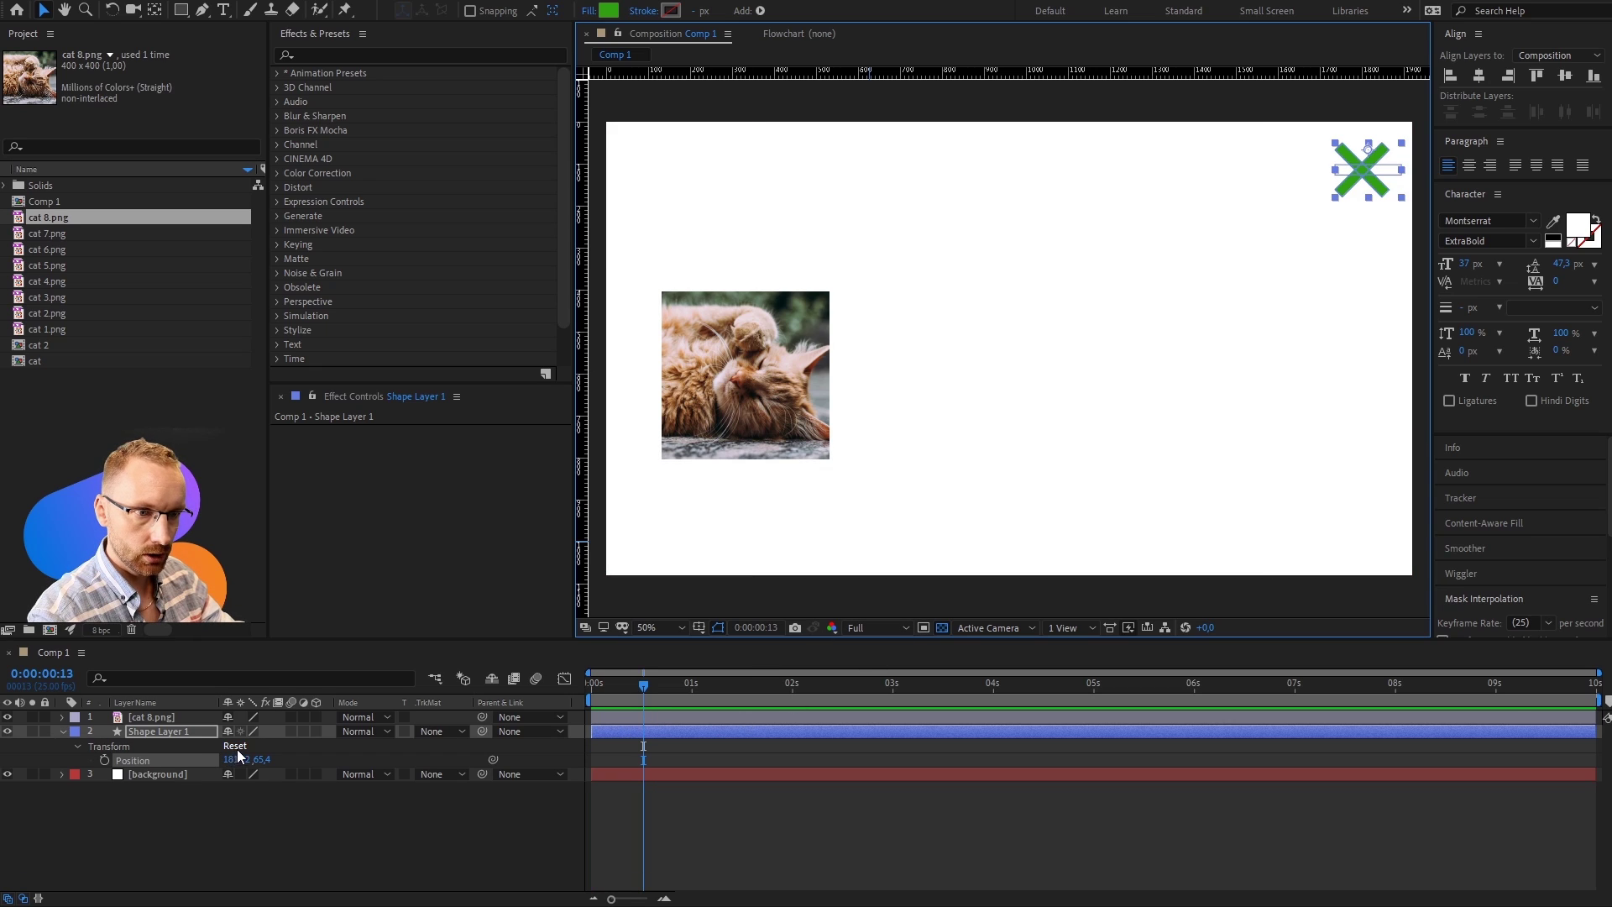
drag(248, 761, 243, 767)
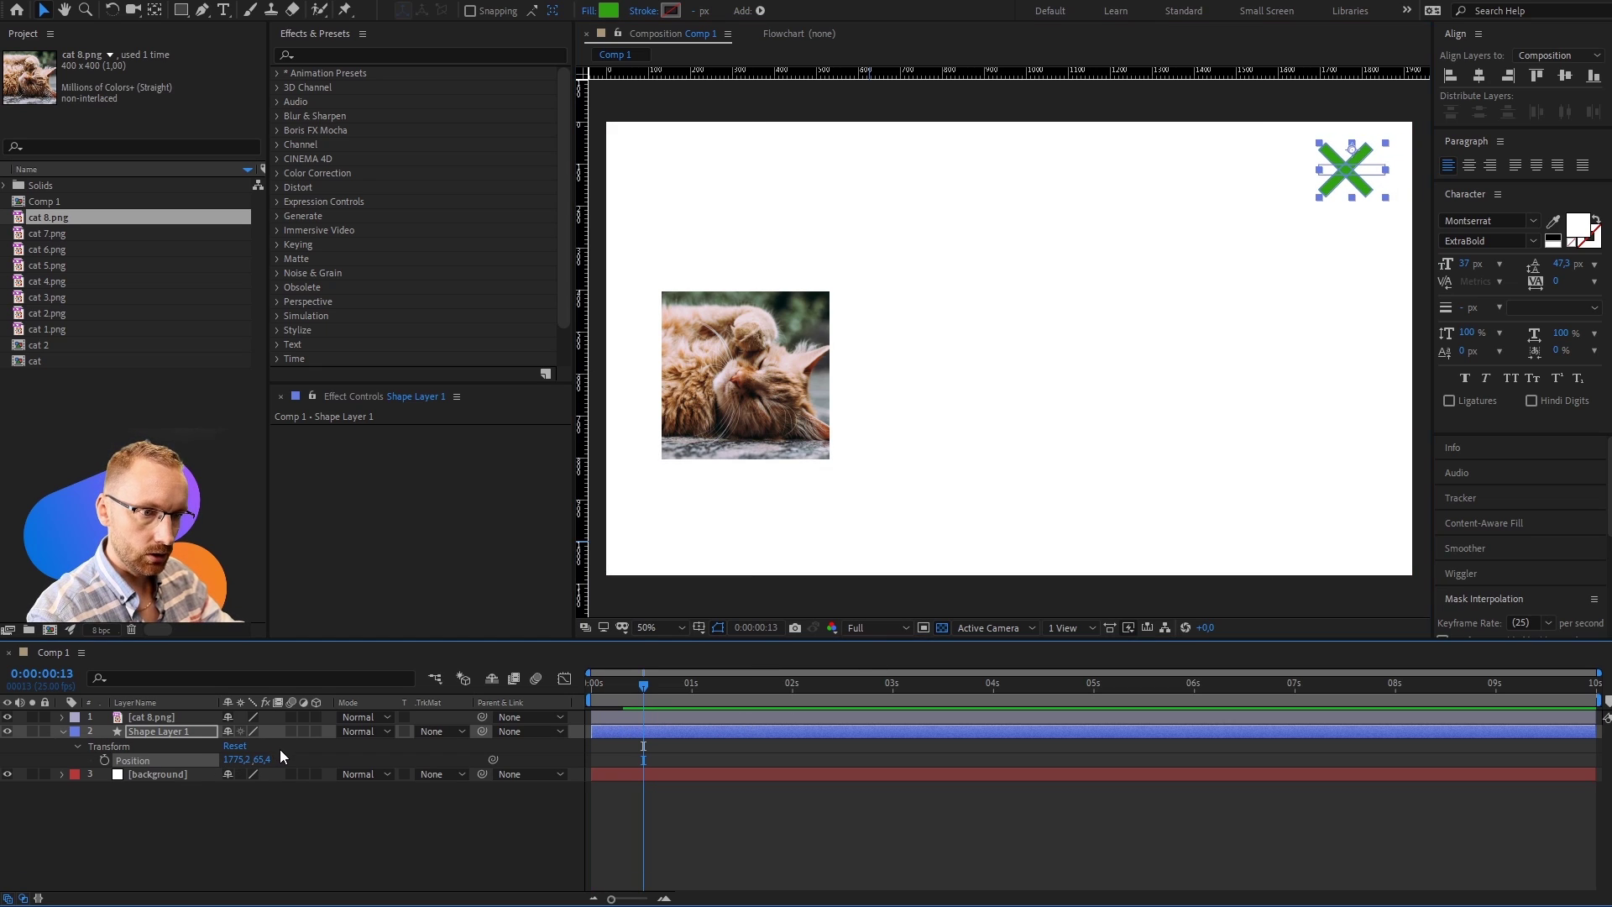
click(218, 817)
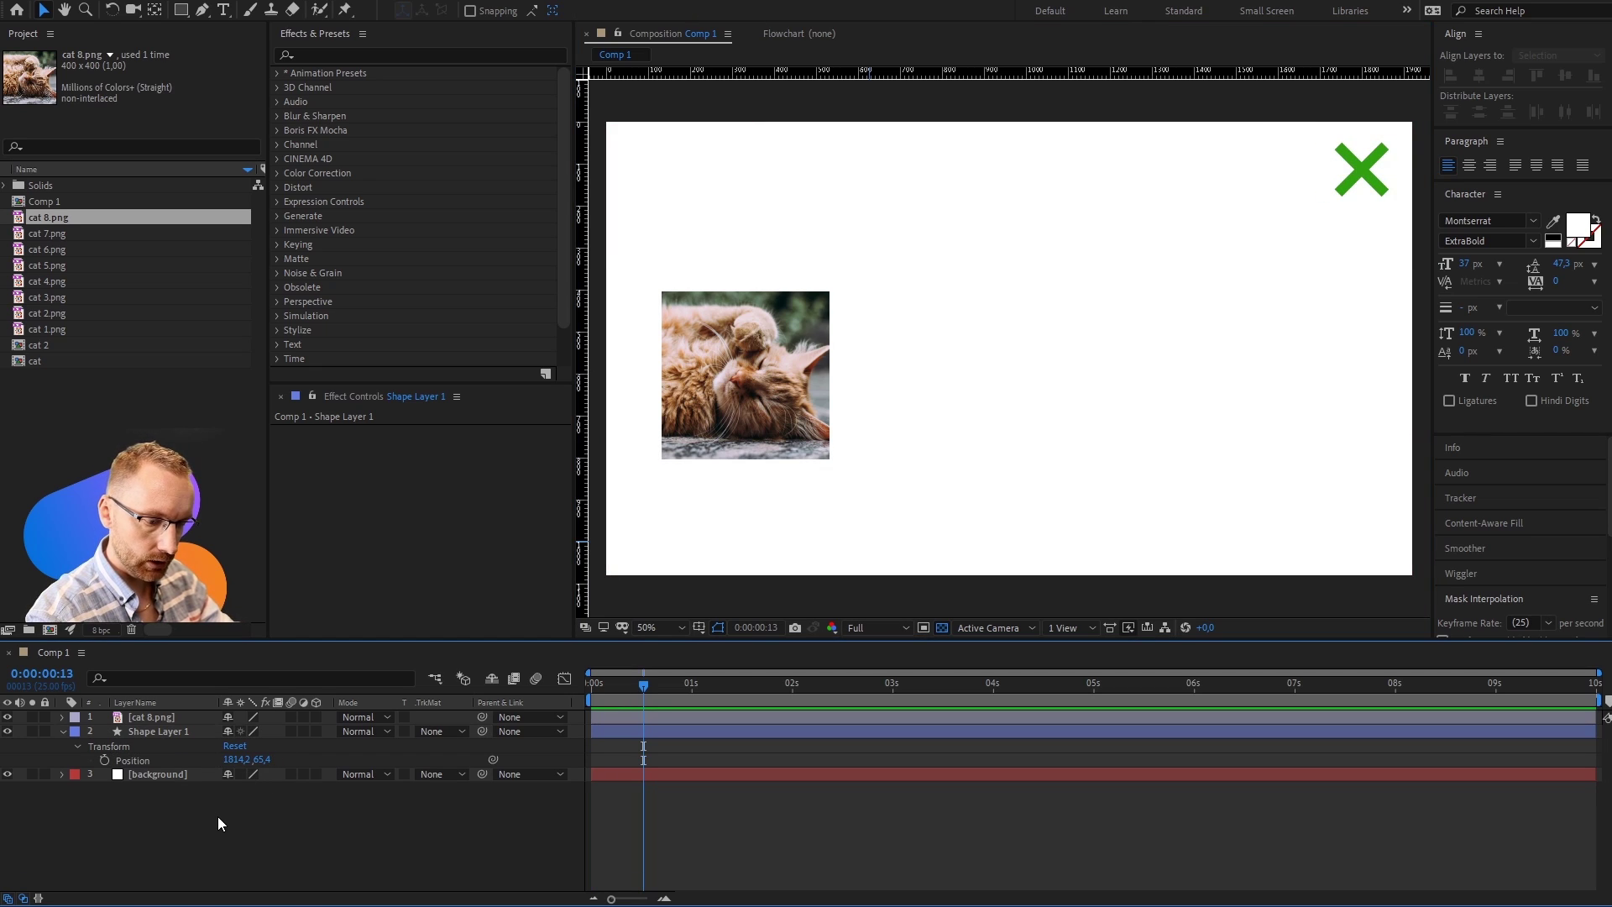
key(s)
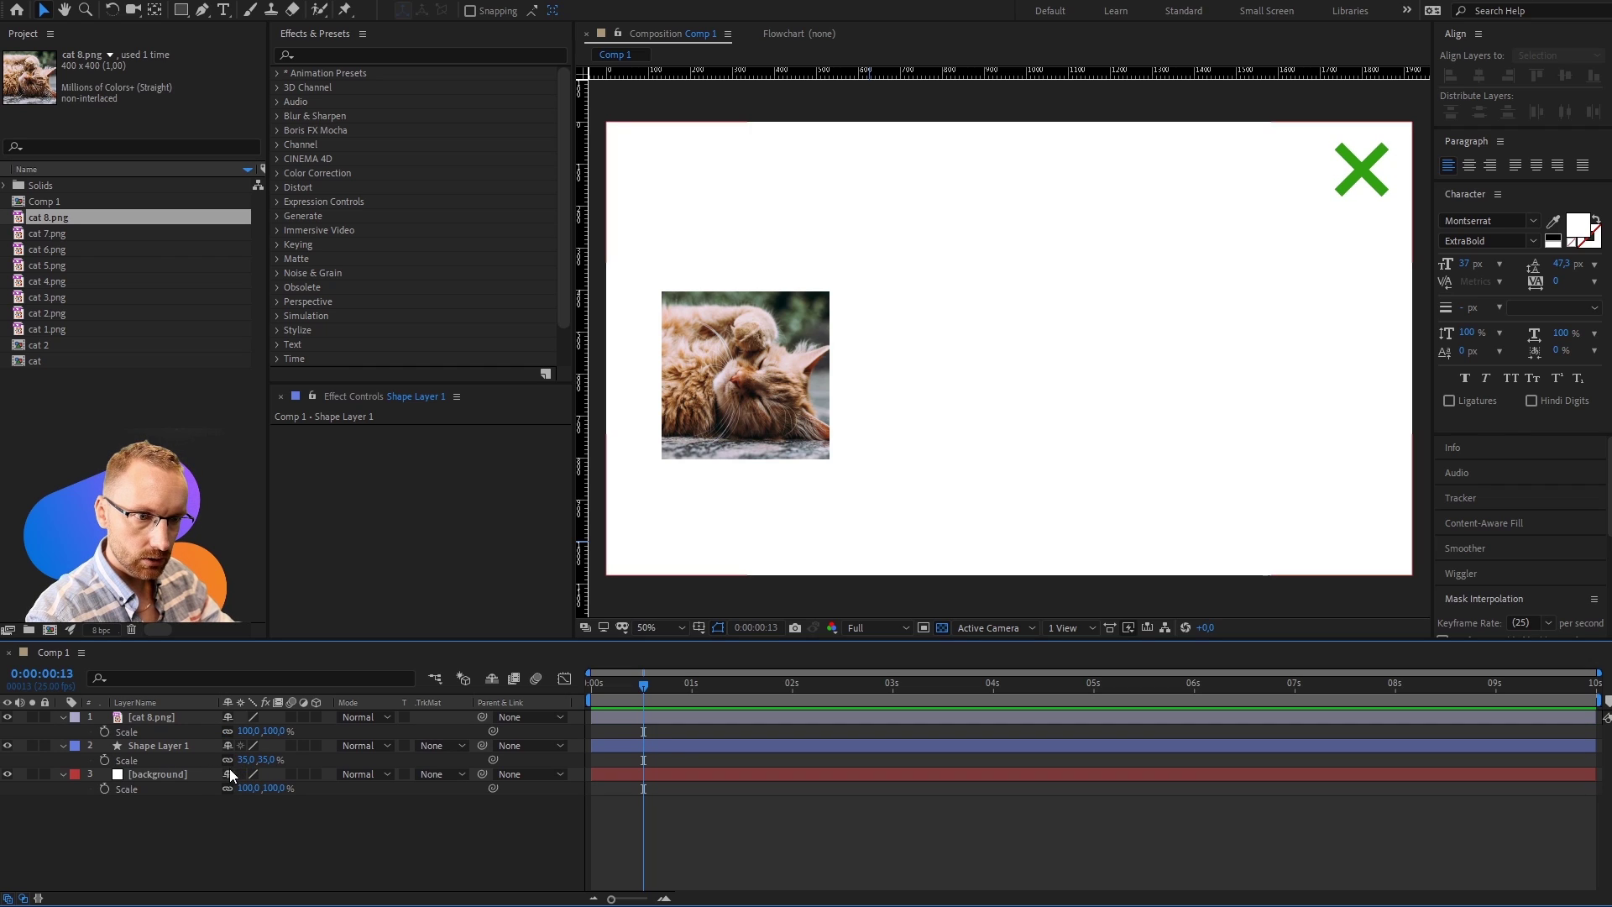
drag(247, 760, 232, 762)
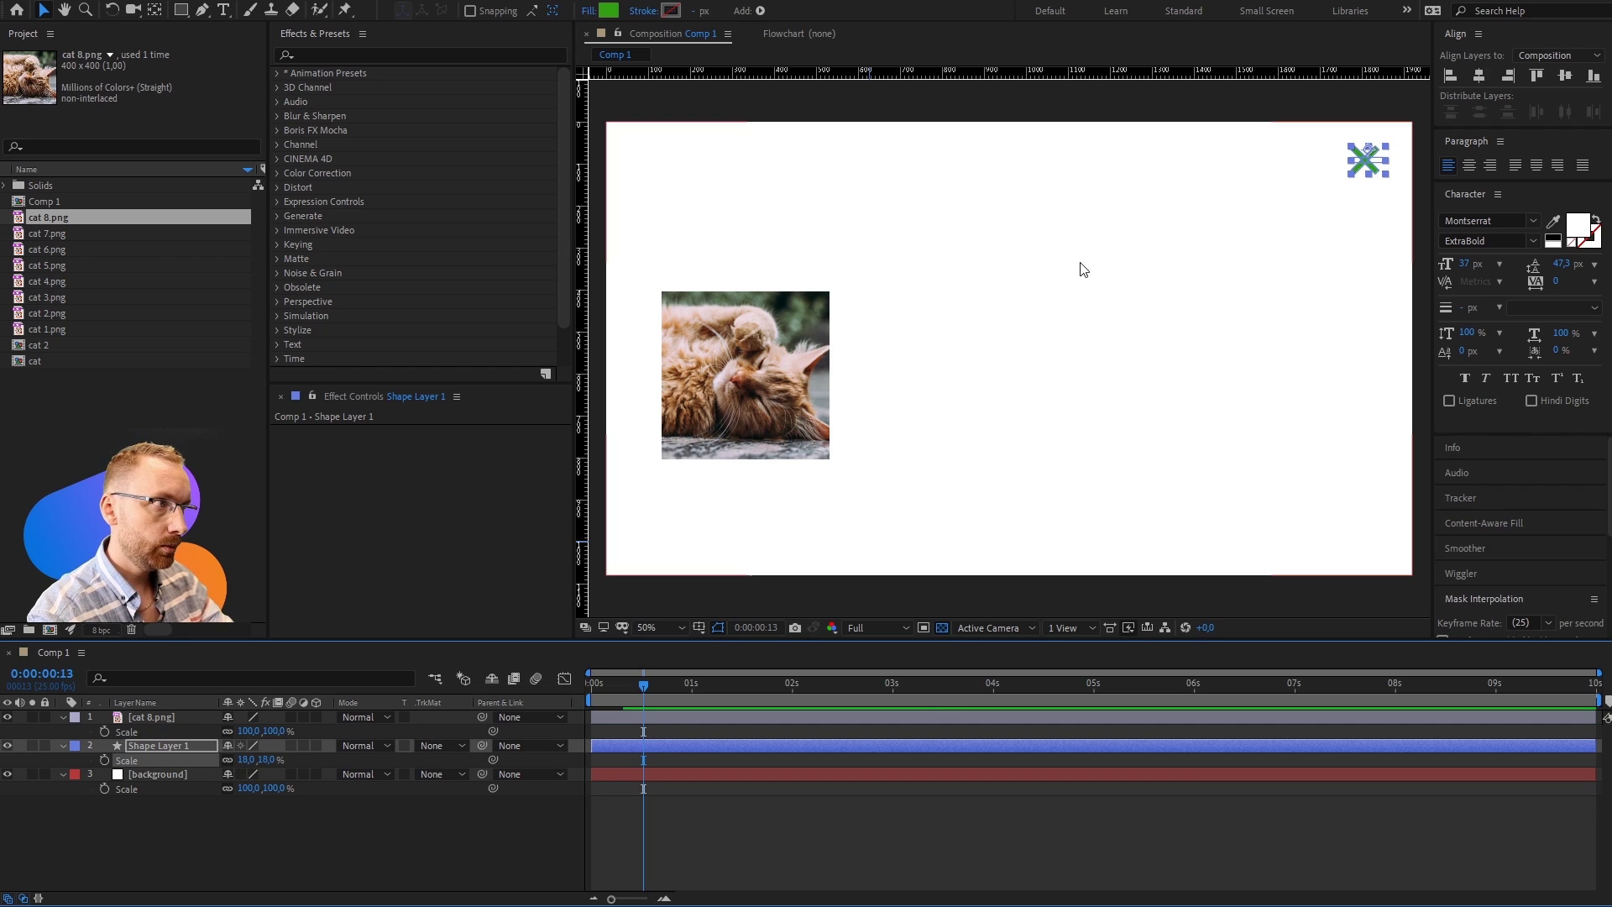
drag(1369, 163, 1375, 165)
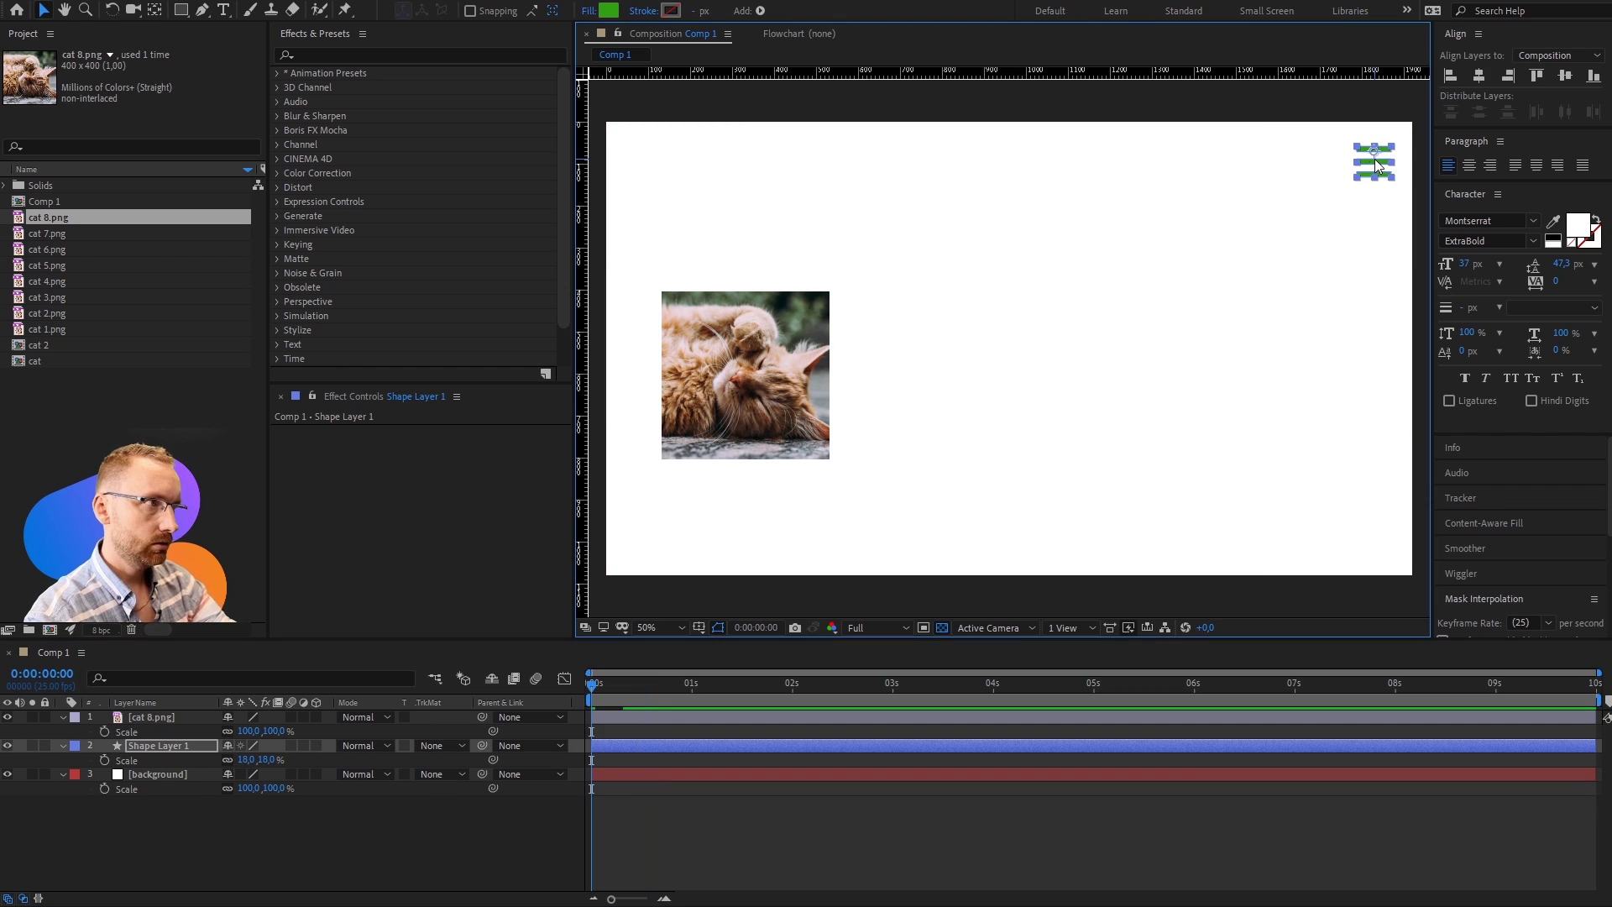
Step: Preview the hamburger-to-X animation, stopping at frame 15
key(space)
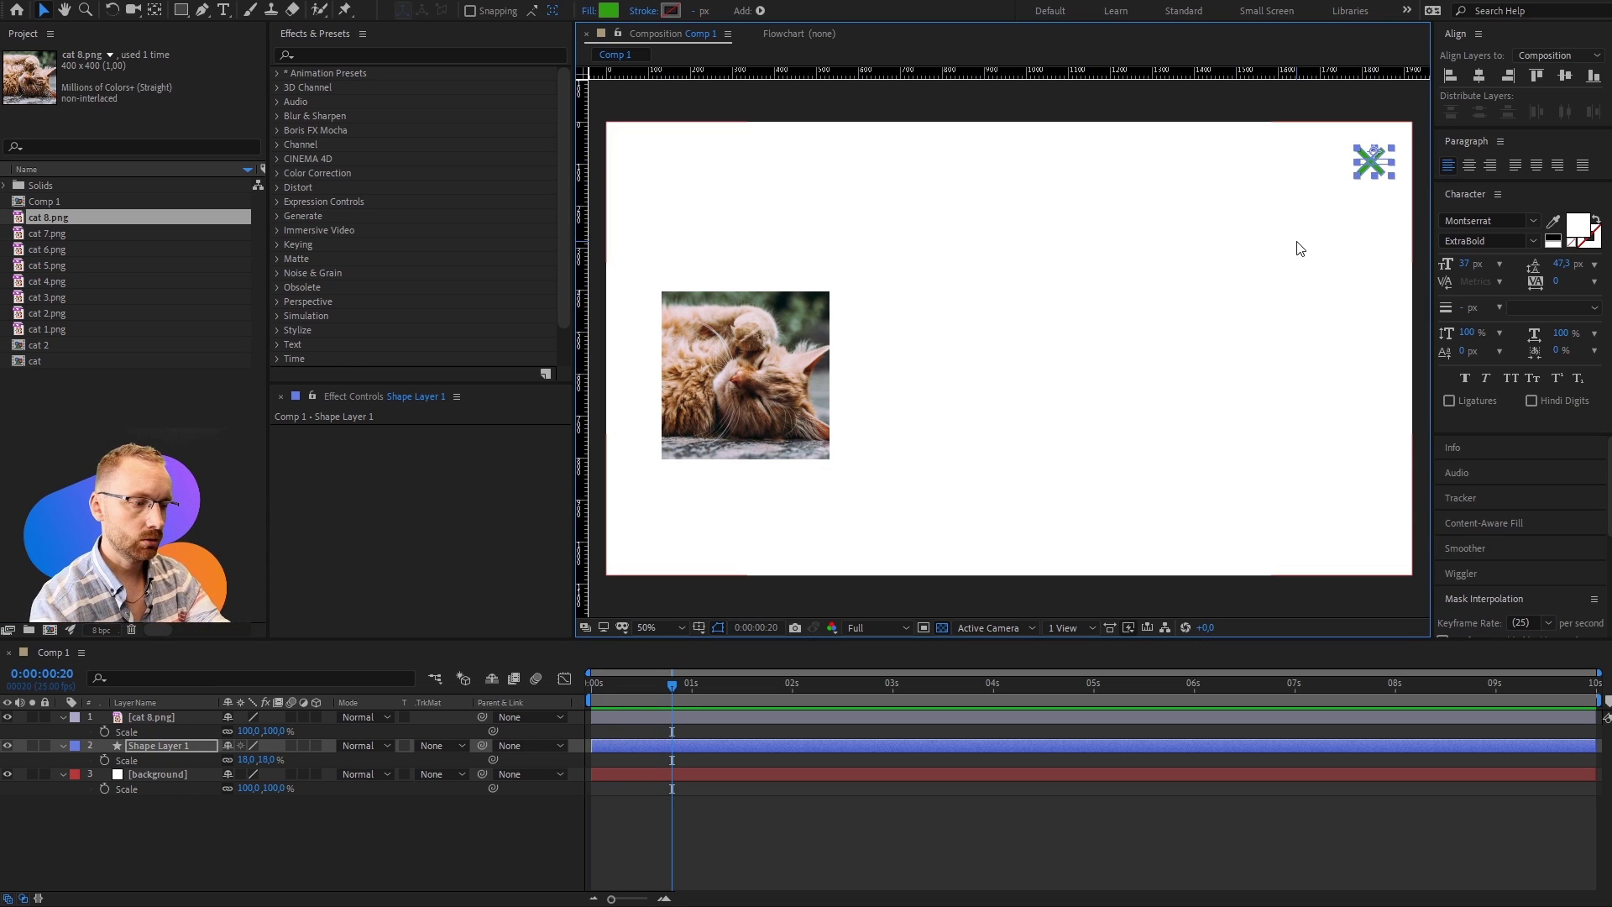
key(space)
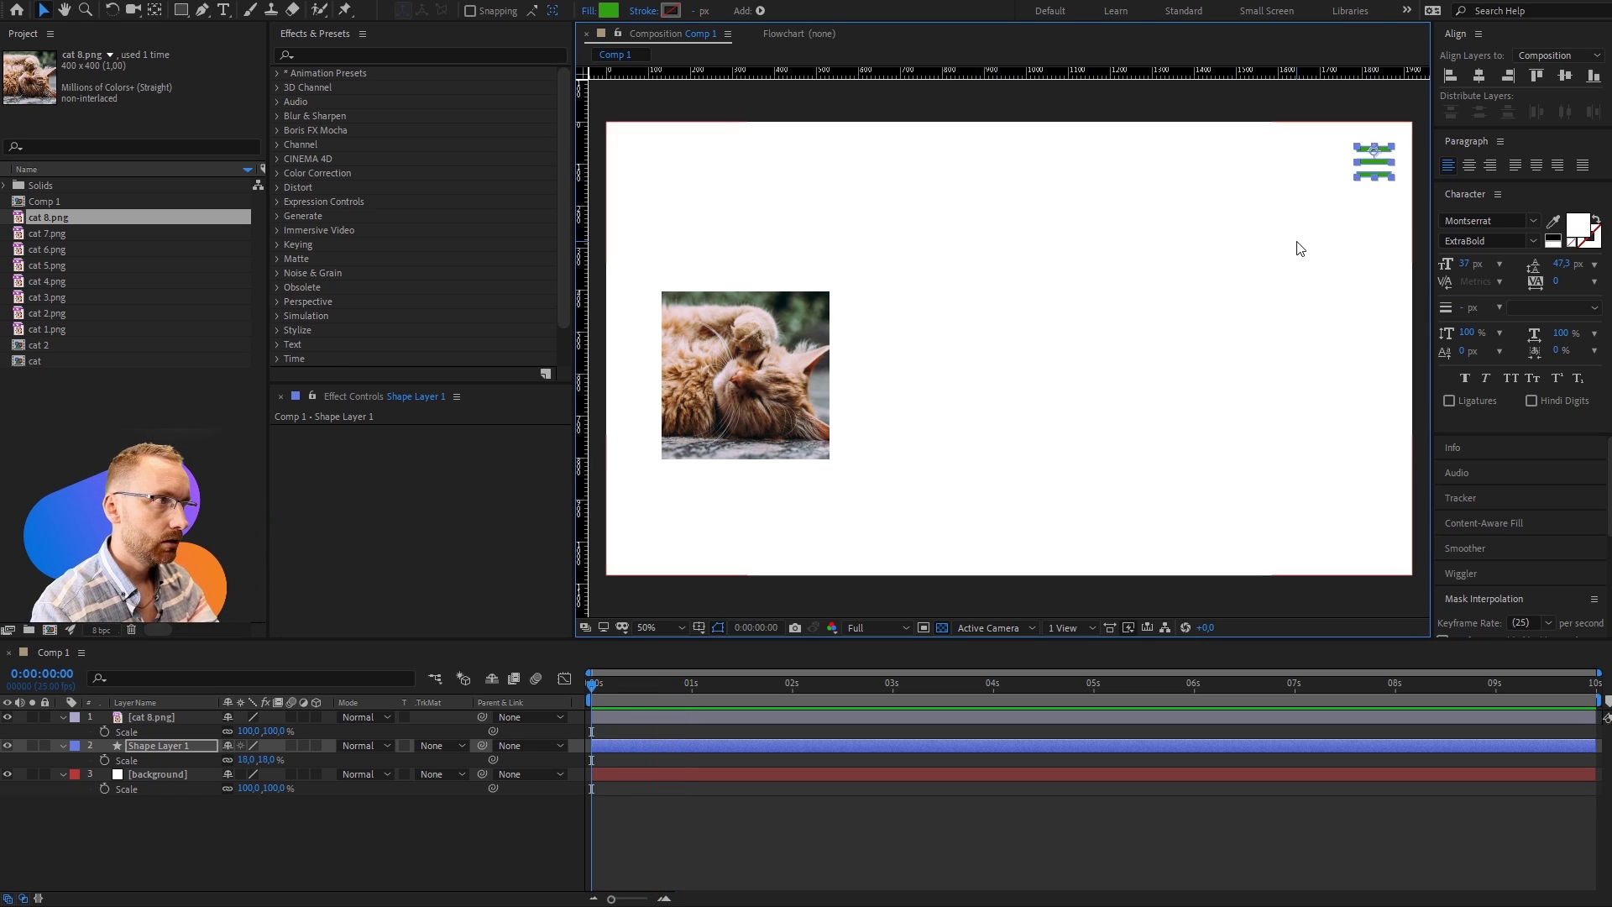
key(space)
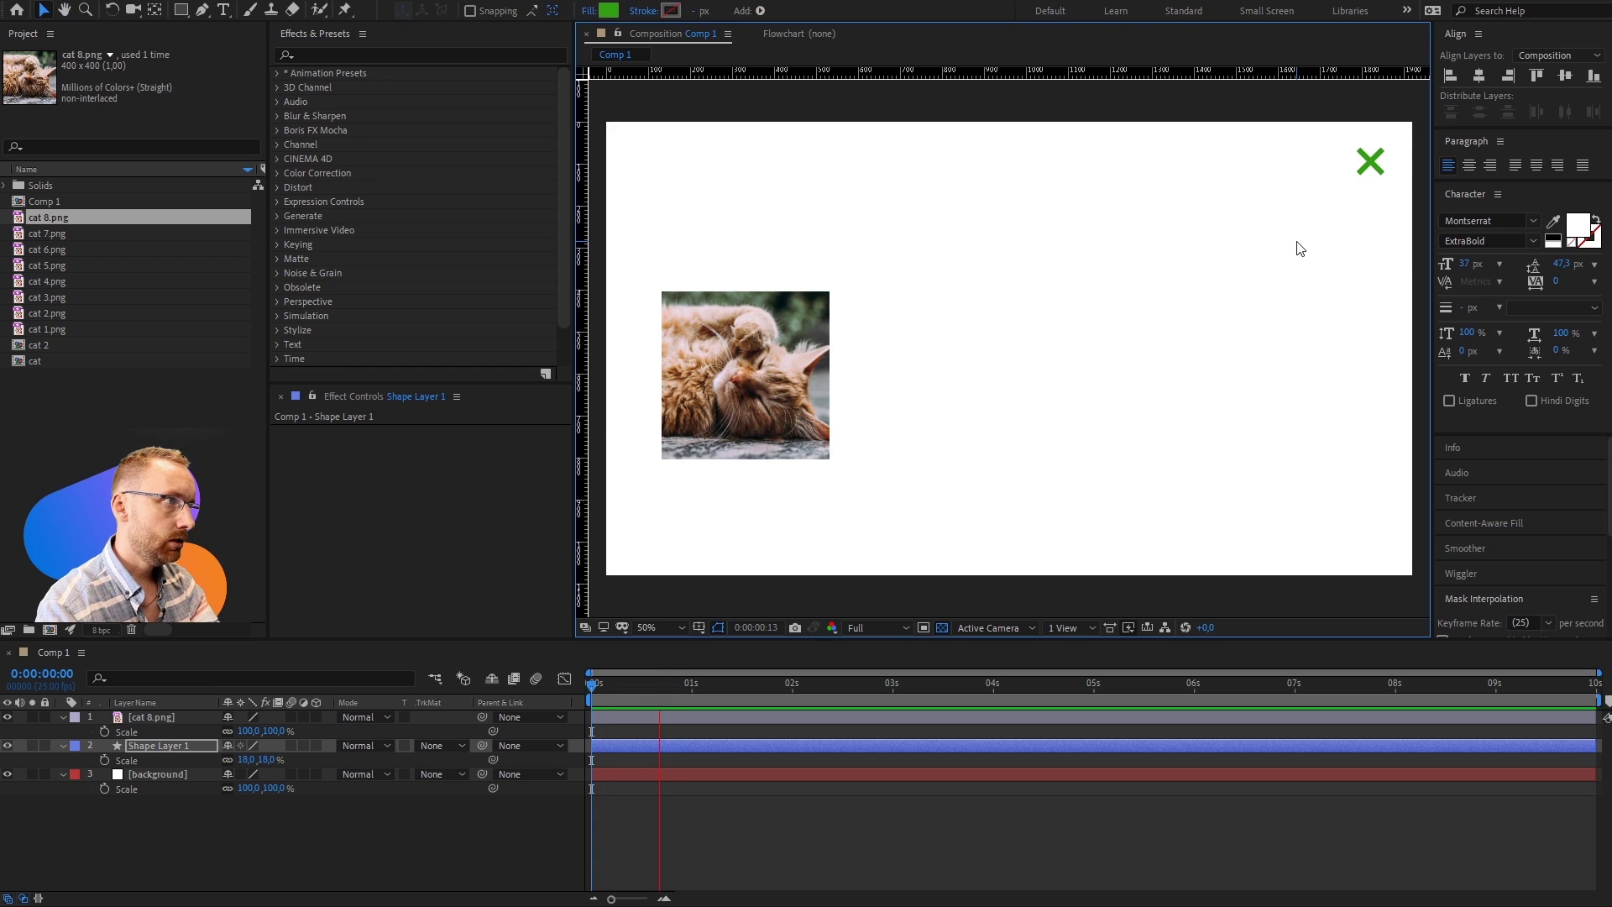
key(space)
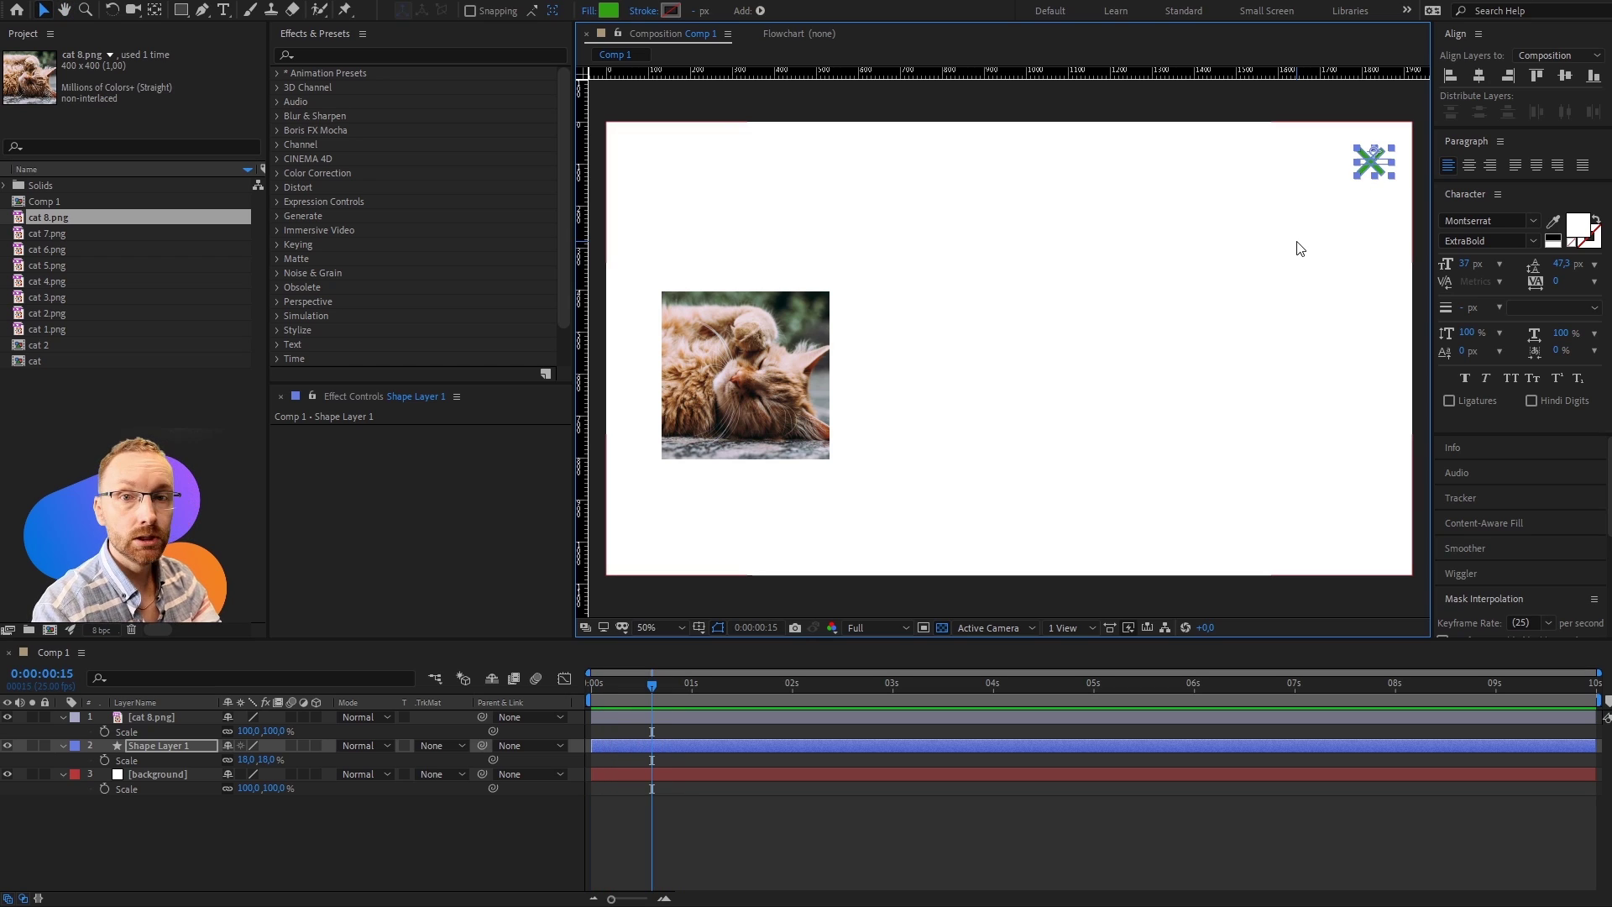